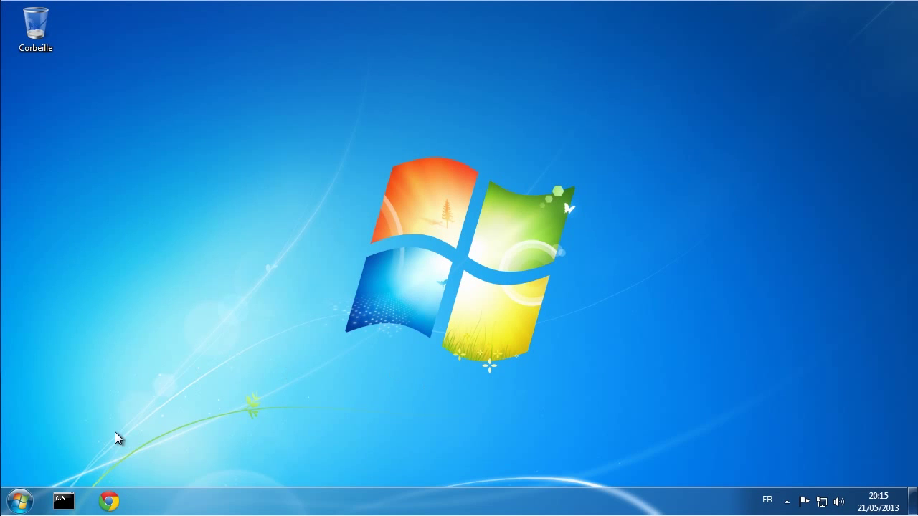
Step: Open the Control Panel, show its items as Grandes icônes, and view the Sauvegarder et restaurer page
left_click(21, 499)
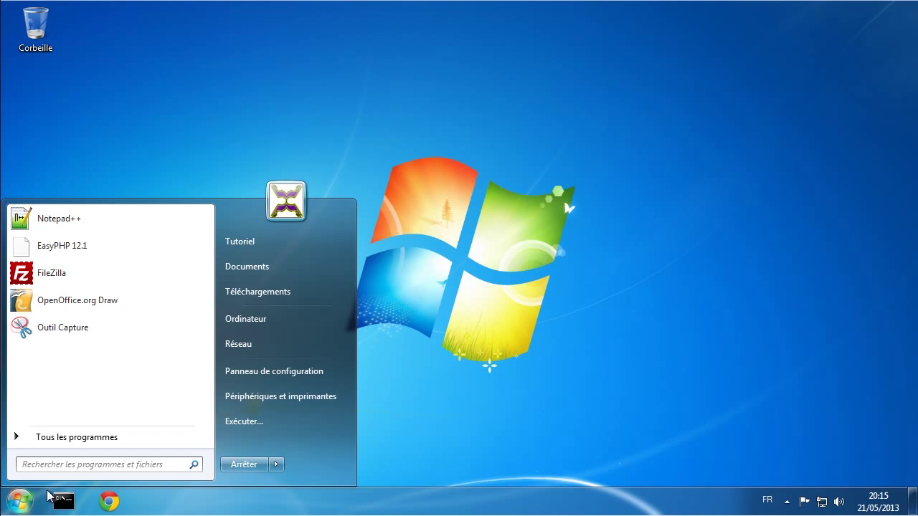
left_click(267, 371)
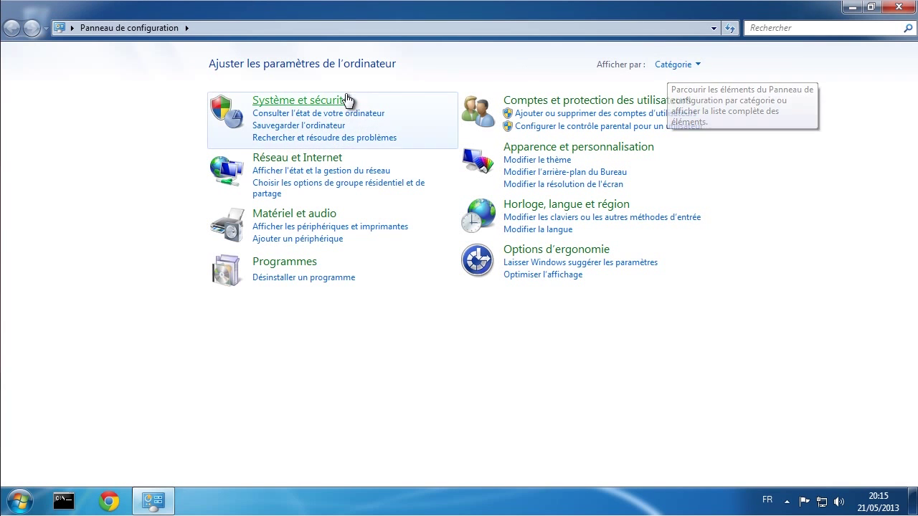
left_click(678, 65)
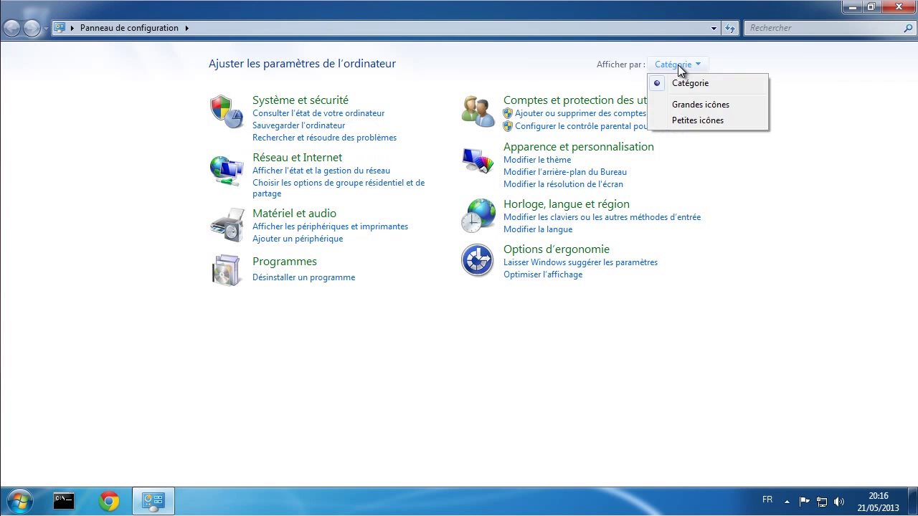
left_click(708, 103)
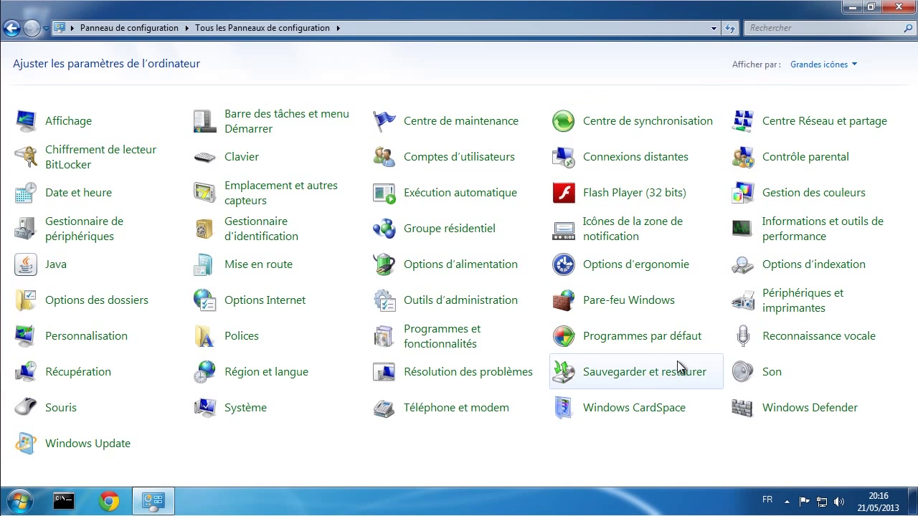
left_click(621, 373)
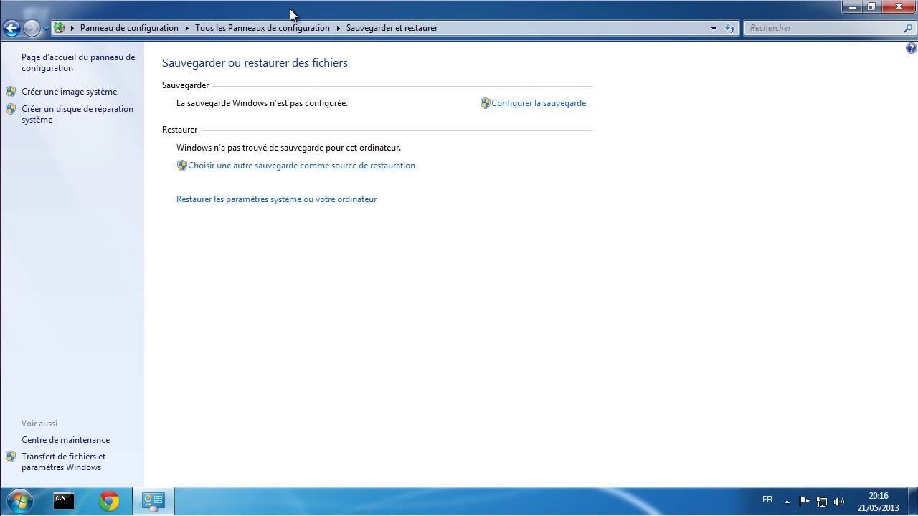
Step: Return to the full list of Control Panel items and switch the display back to Catégorie
left_click(245, 27)
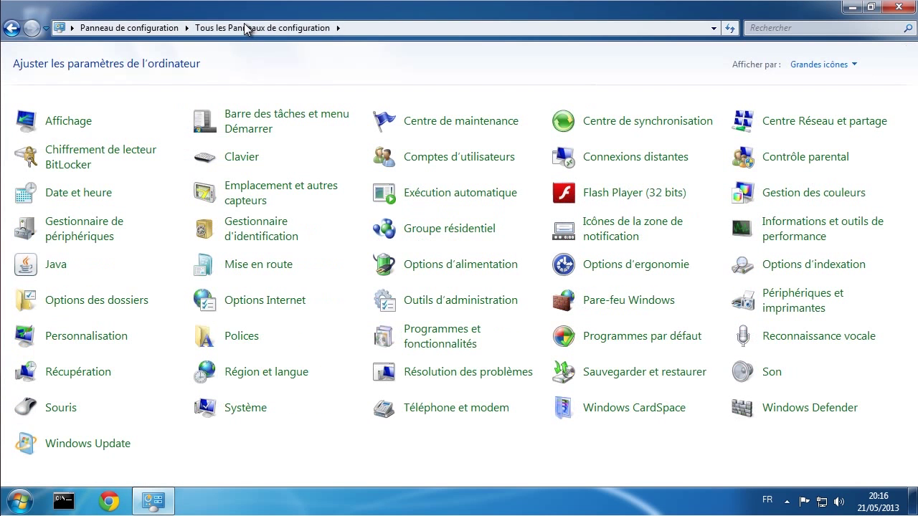
left_click(817, 69)
left_click(815, 83)
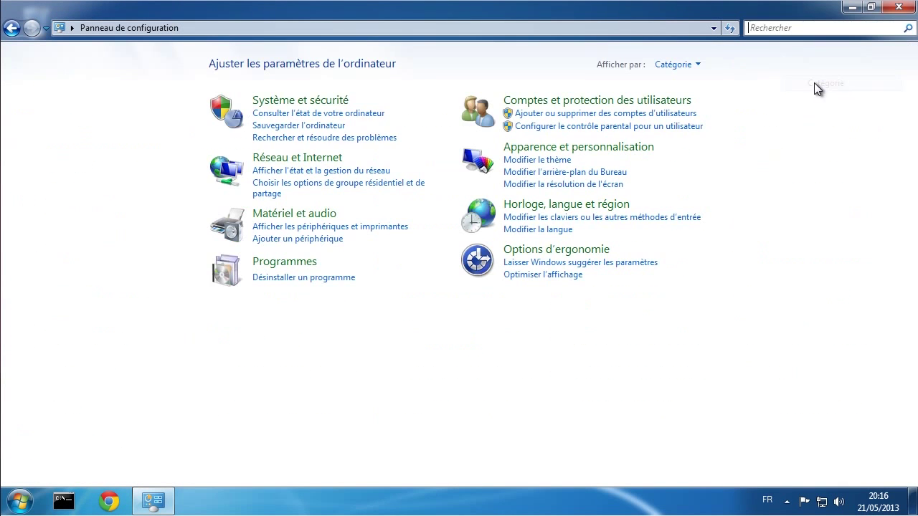
Step: Go to Système et sécurité, look at the Centre de maintenance, and open the Sauvegarder et restaurer page
left_click(286, 102)
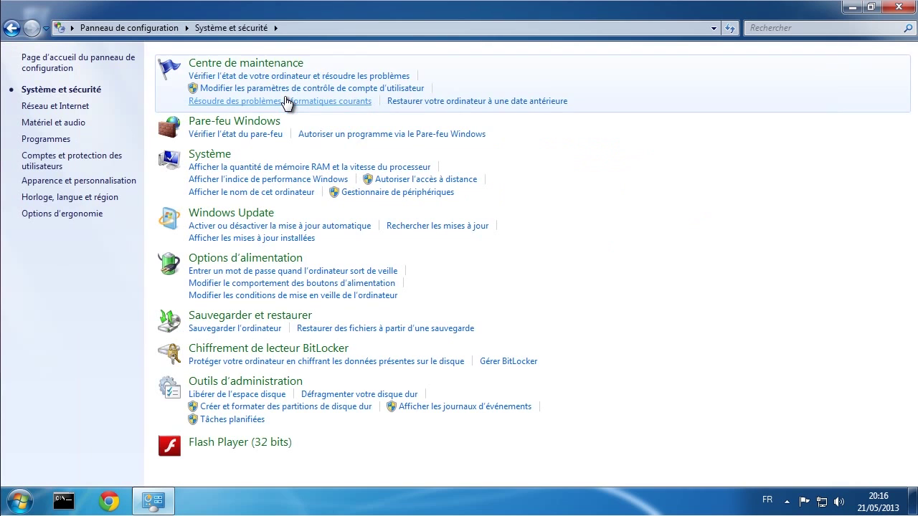
left_click(246, 63)
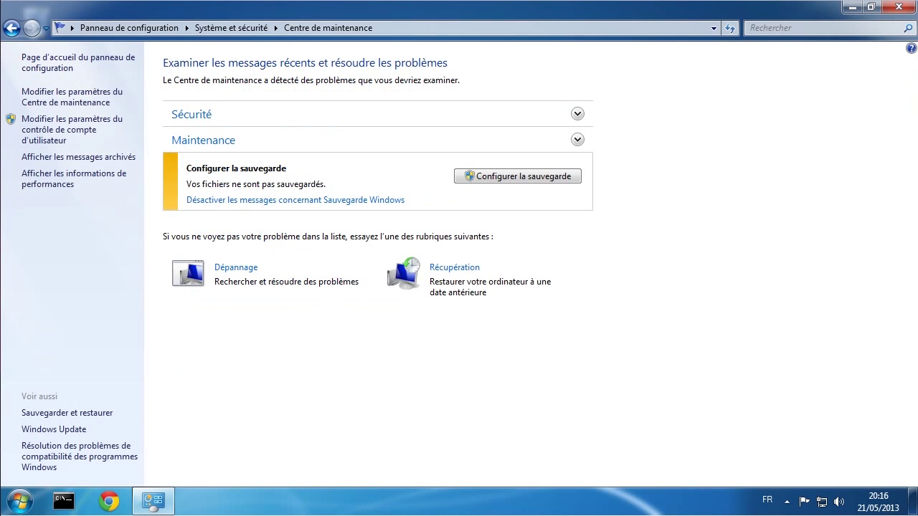
left_click(11, 28)
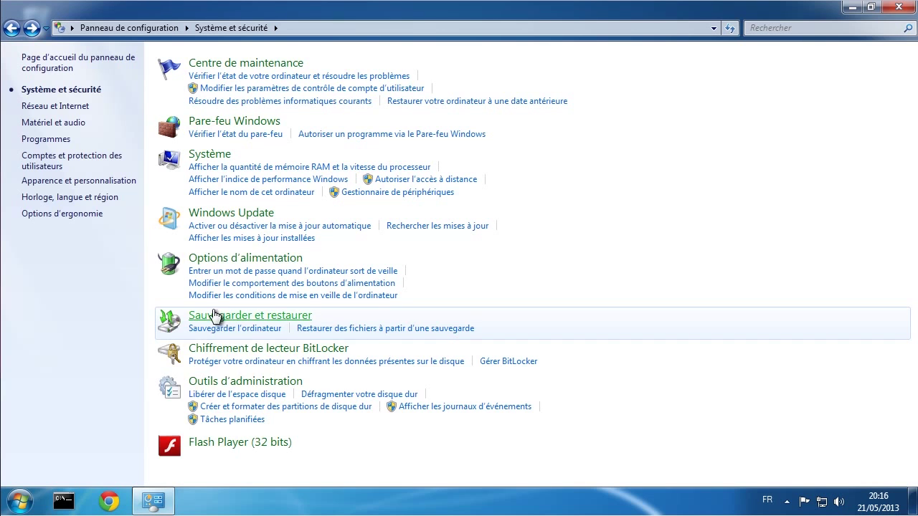
left_click(232, 316)
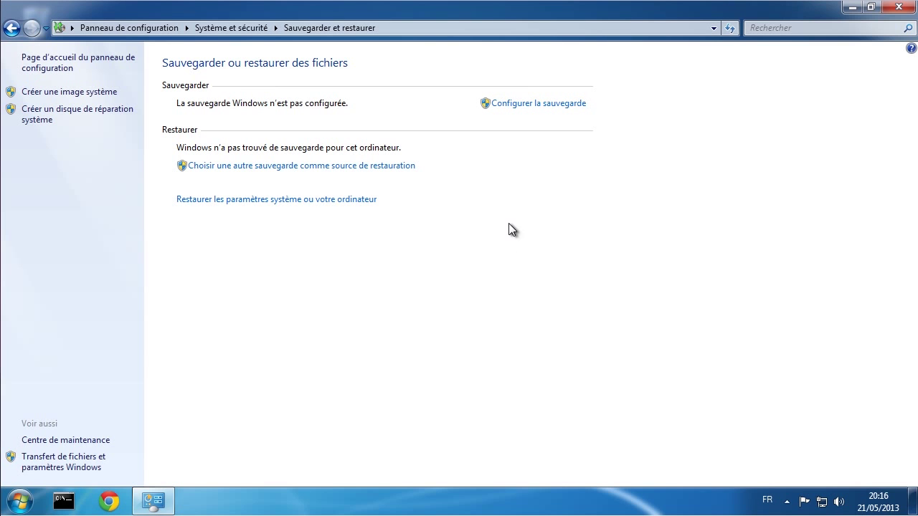
Step: Examine the backup destinations for creating a system image, including the network share option, and cancel the wizard
left_click(77, 93)
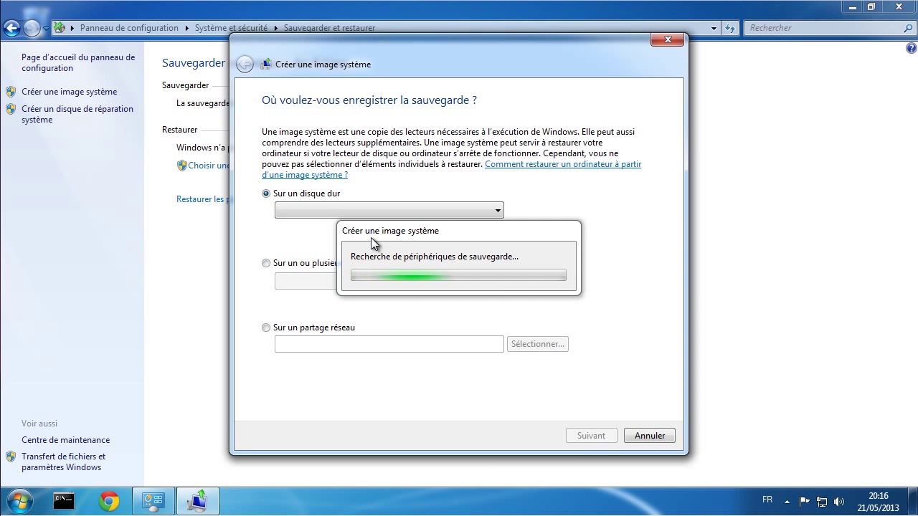
left_click_drag(371, 238, 549, 151)
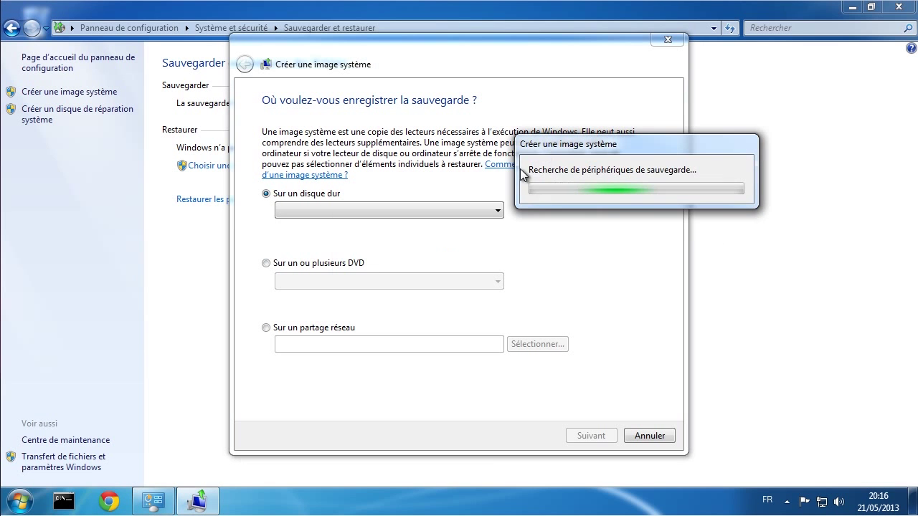
left_click(332, 266)
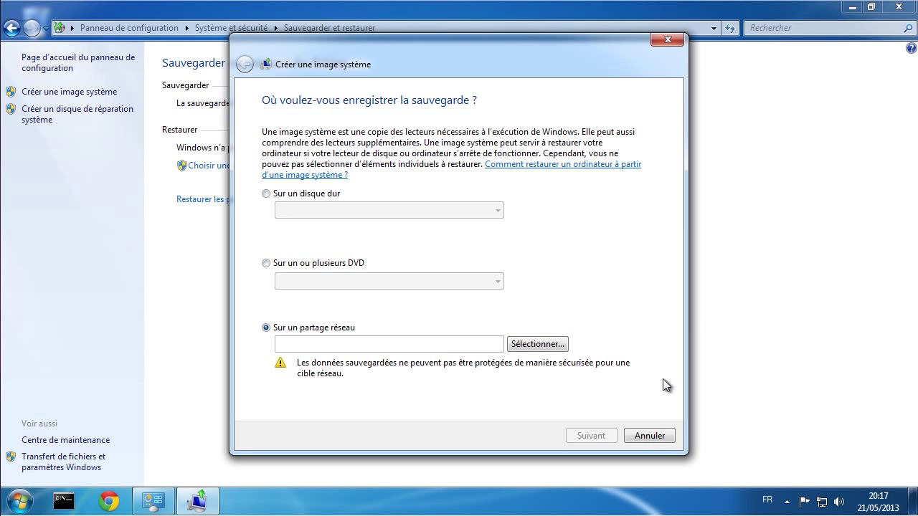
left_click(649, 436)
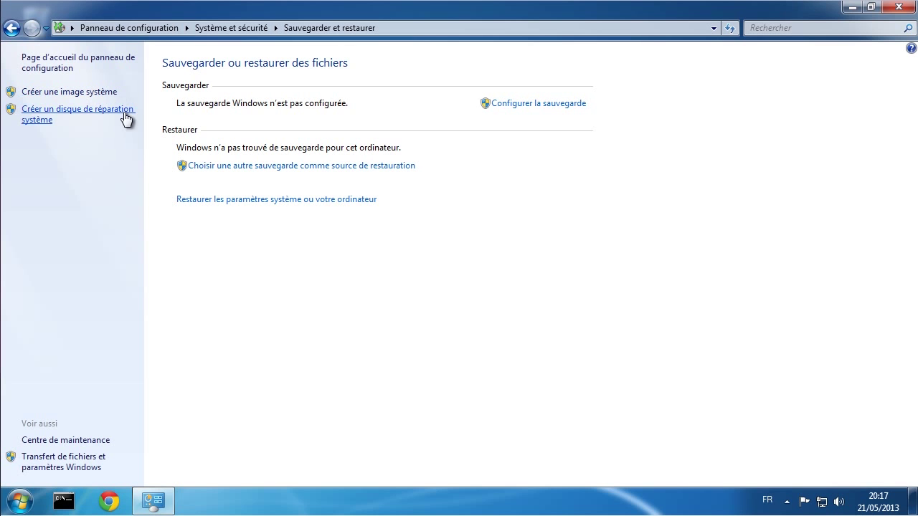
Step: Try to create a system repair disc and cancel the disc creation dialog
left_click(59, 117)
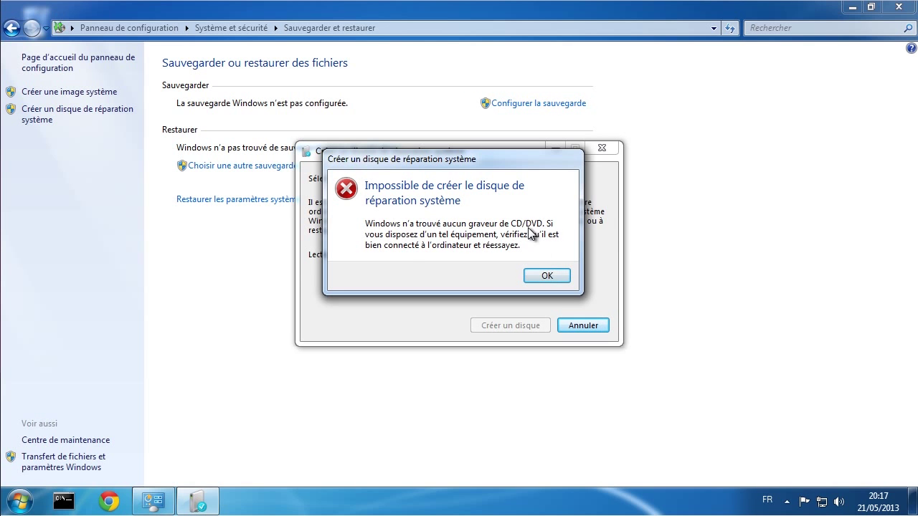
left_click(549, 276)
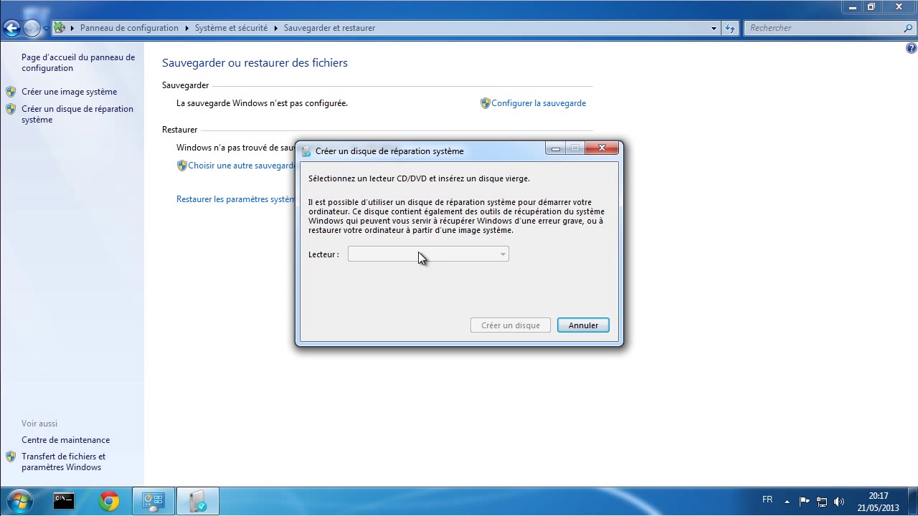
left_click(589, 324)
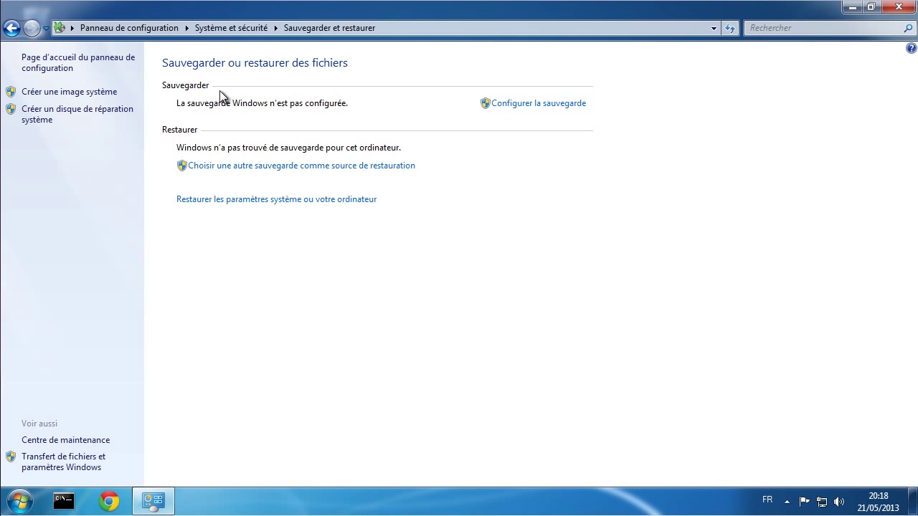
Step: View the System Restore assistant reached through Récupération in the Centre de maintenance, and cancel it
left_click(236, 29)
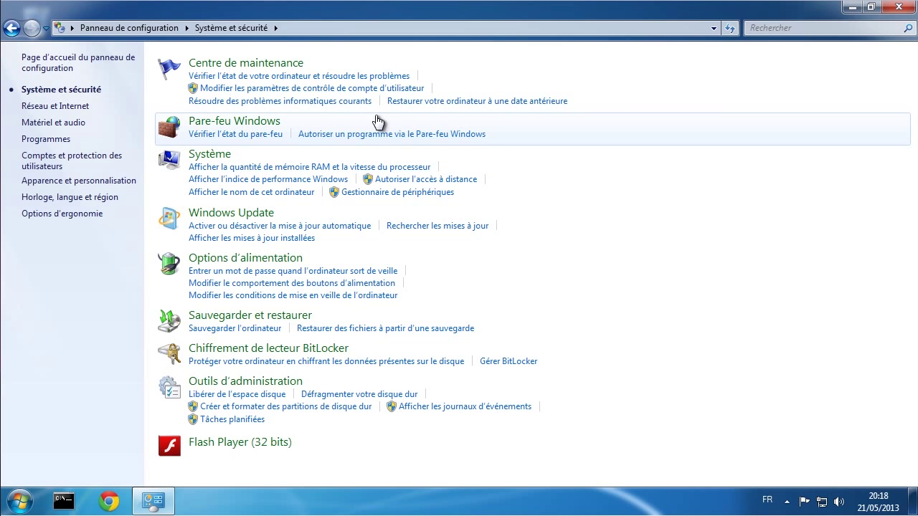
left_click(239, 66)
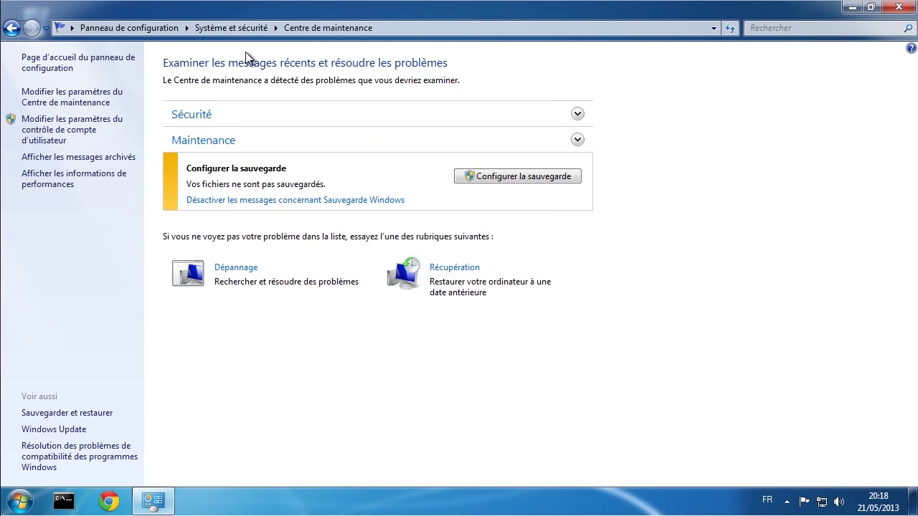
left_click(445, 267)
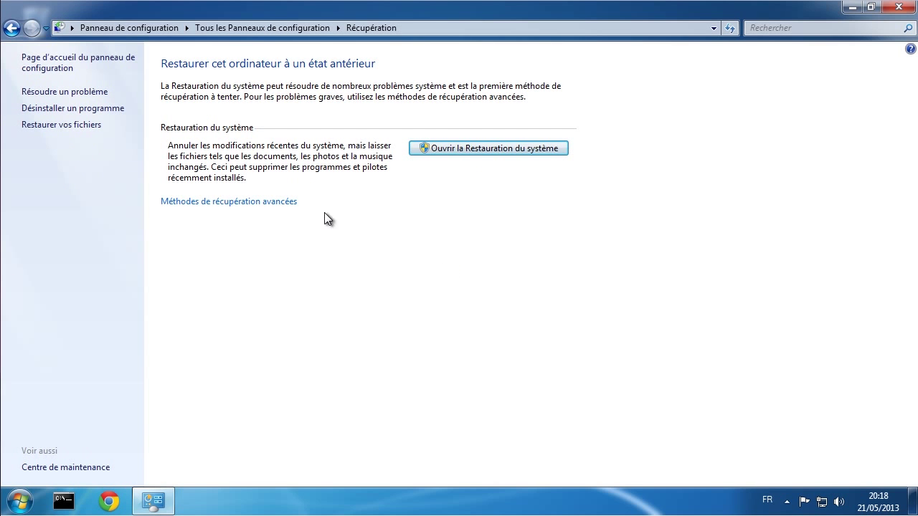
left_click(463, 144)
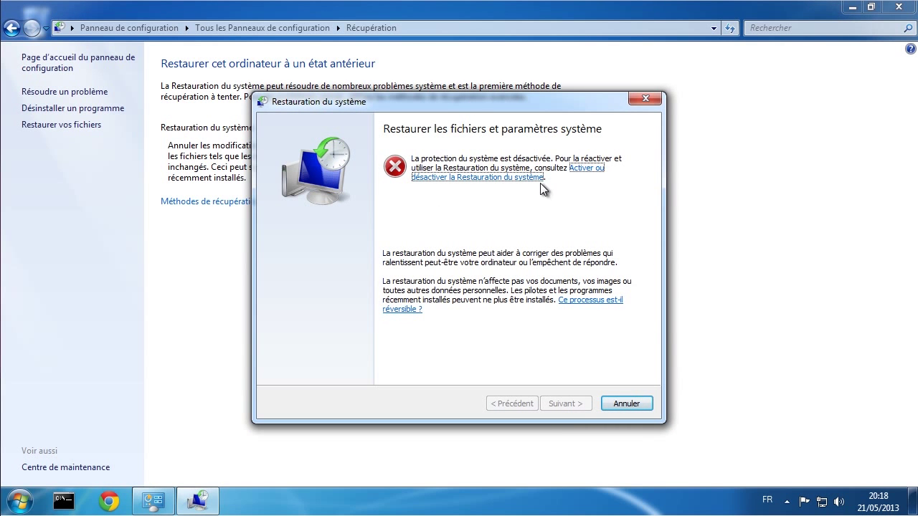
left_click(626, 404)
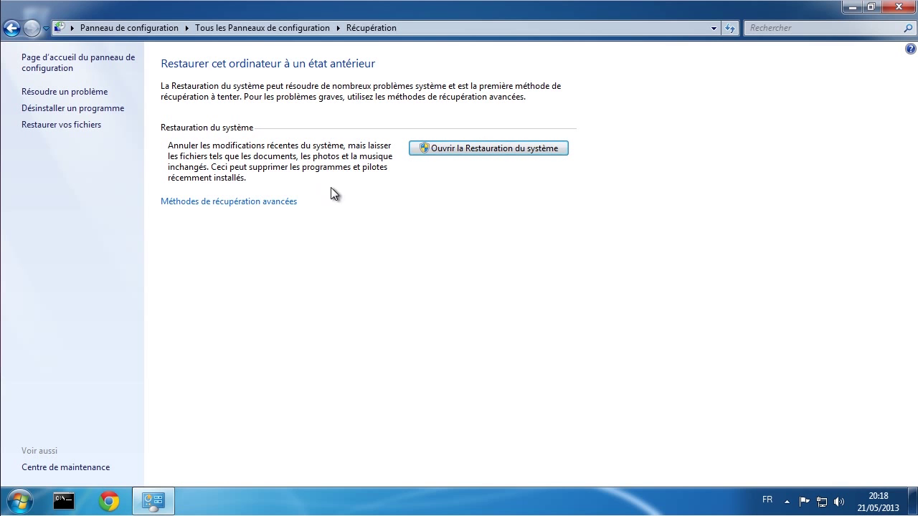
Step: Open the Protection du système settings from the computer's properties
left_click(20, 501)
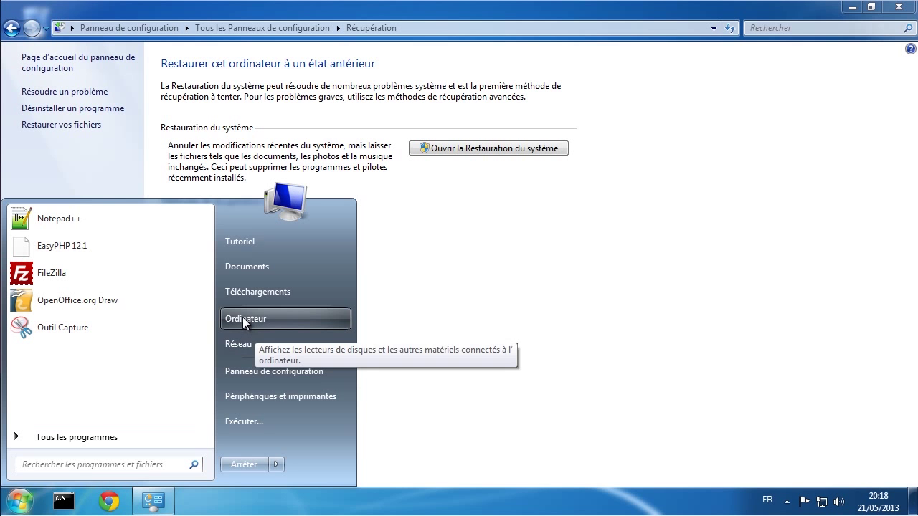
right_click(242, 321)
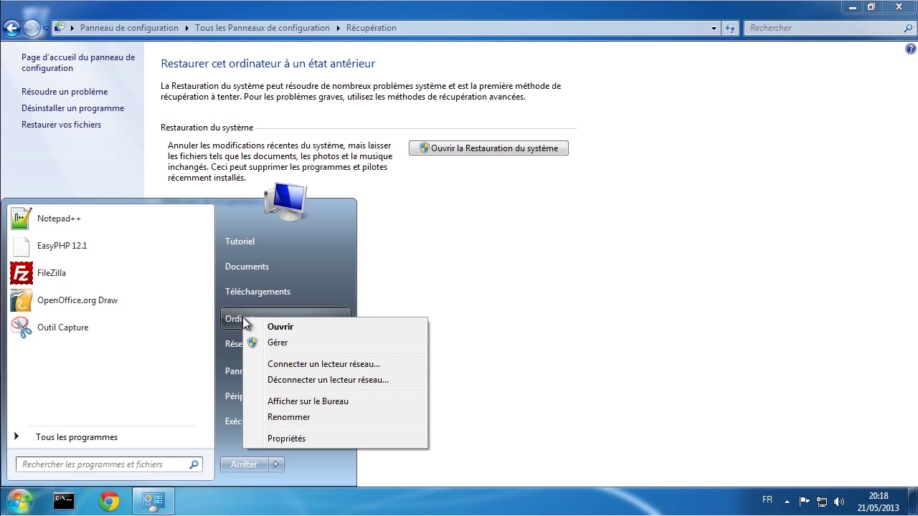
left_click(289, 439)
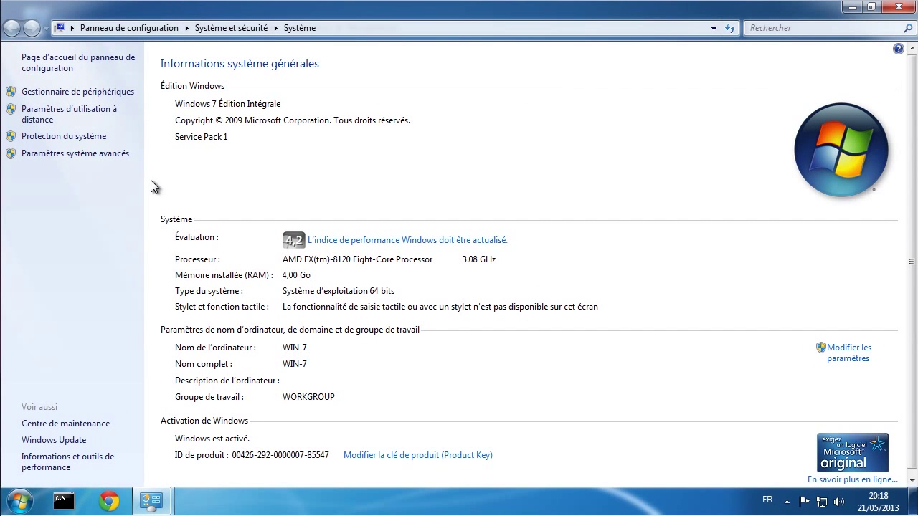
left_click(53, 136)
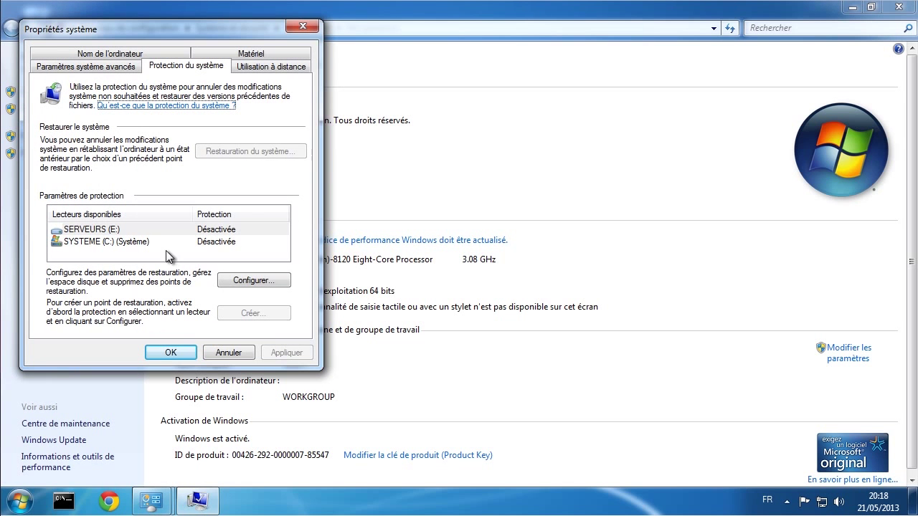
Step: Enable protection of system settings and previous file versions on SYSTEME (C:), with maximum disk usage set to 10% (9,99 Go)
left_click(132, 242)
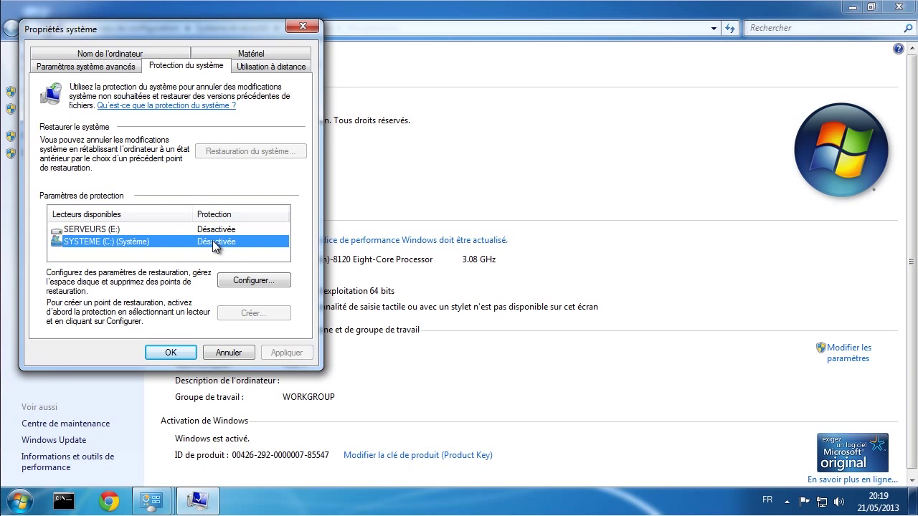
left_click(254, 281)
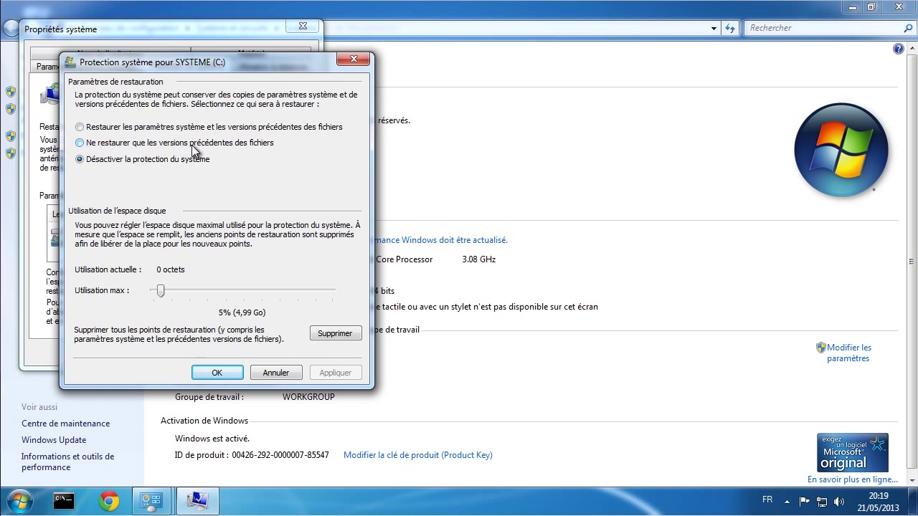
left_click(117, 128)
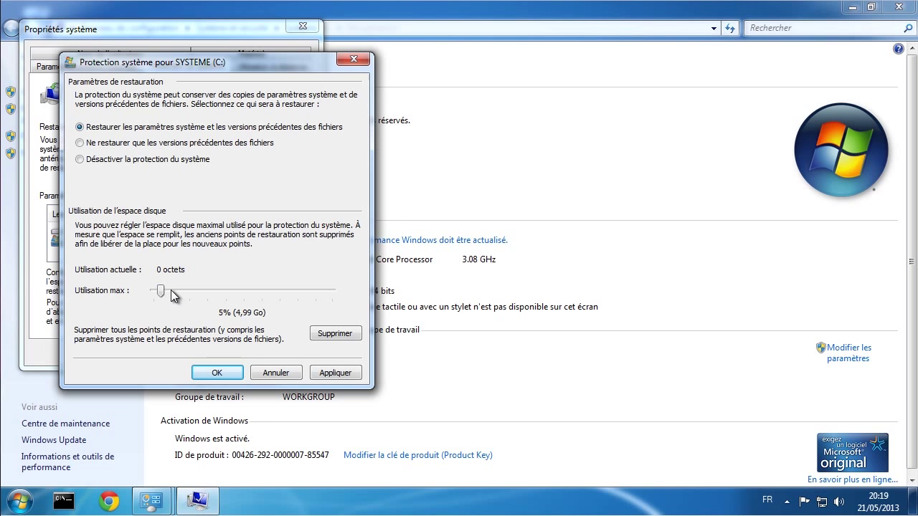
mouse_move(171, 291)
left_mouse_down()
mouse_move(197, 294)
mouse_move(170, 293)
left_mouse_up()
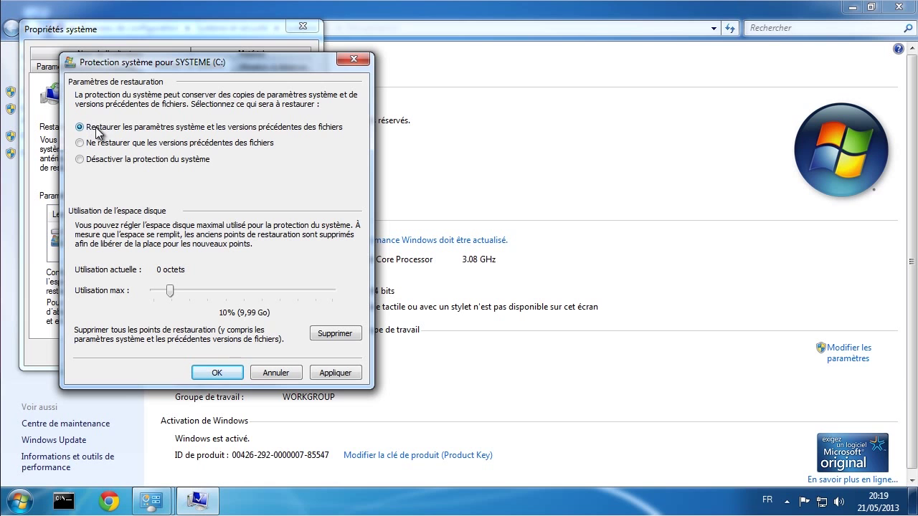
left_click(339, 373)
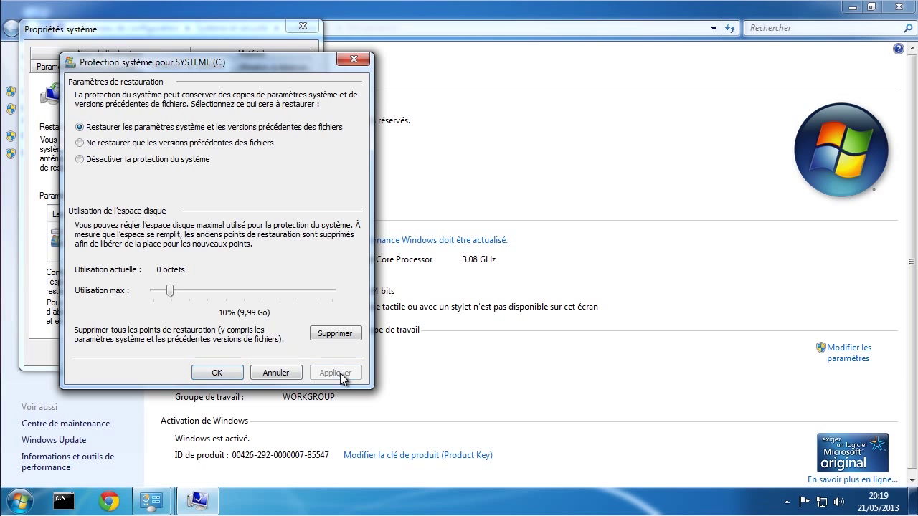
left_click(214, 373)
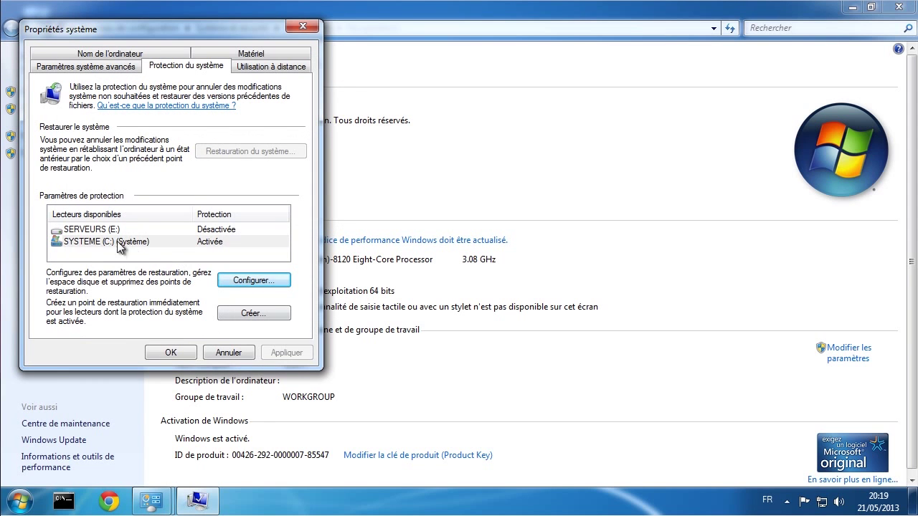
Step: Create a restore point for SYSTEME (C:) described as "Modification du registre", and accept the system properties
left_click(87, 240)
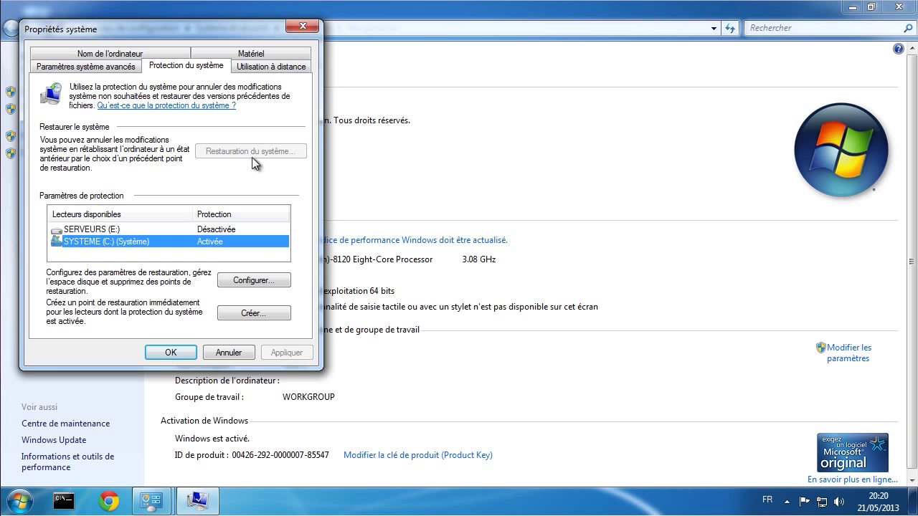
left_click(255, 314)
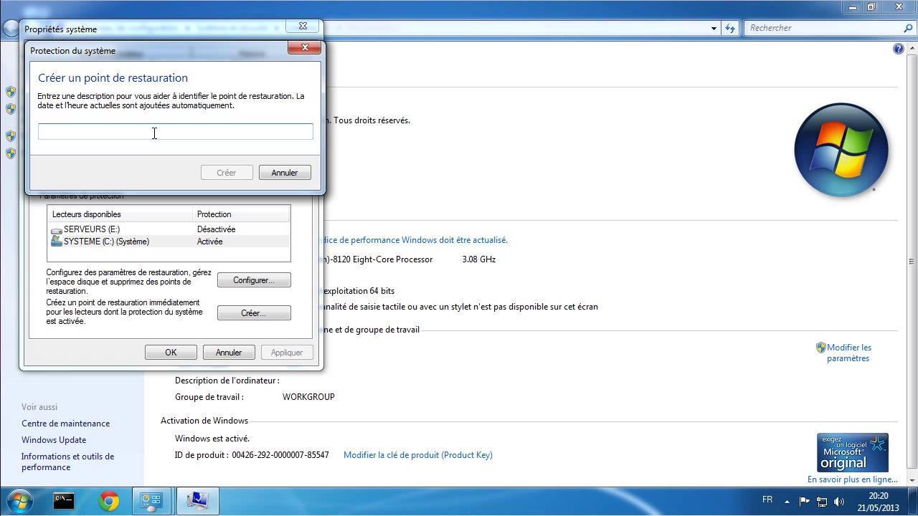
type("Modif")
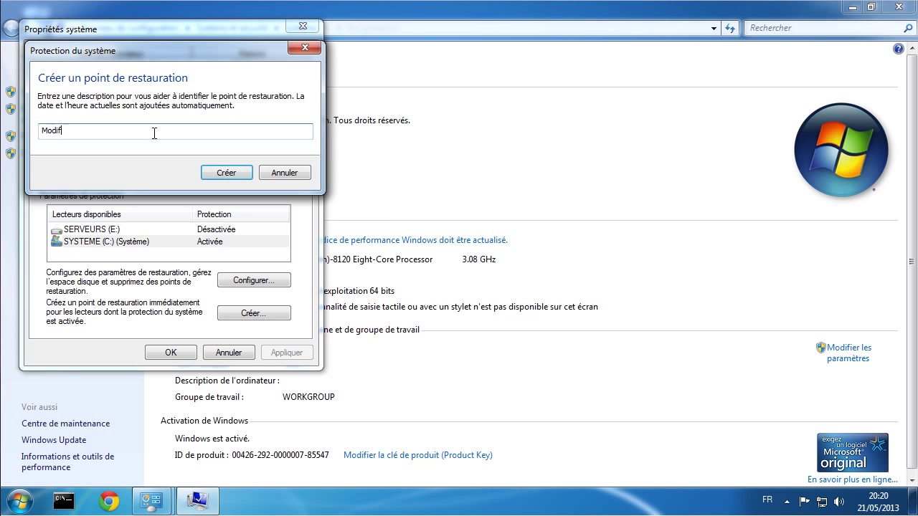
type("ication du registre")
left_click(221, 173)
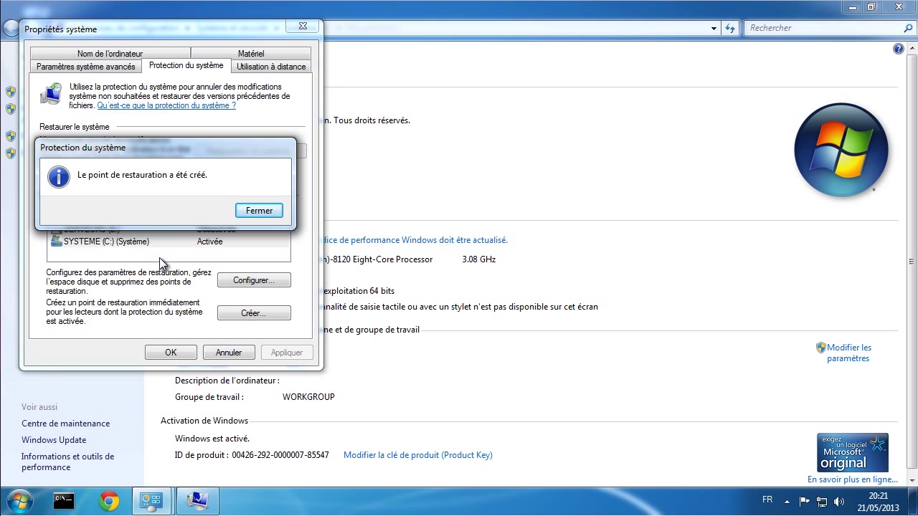
left_click(257, 213)
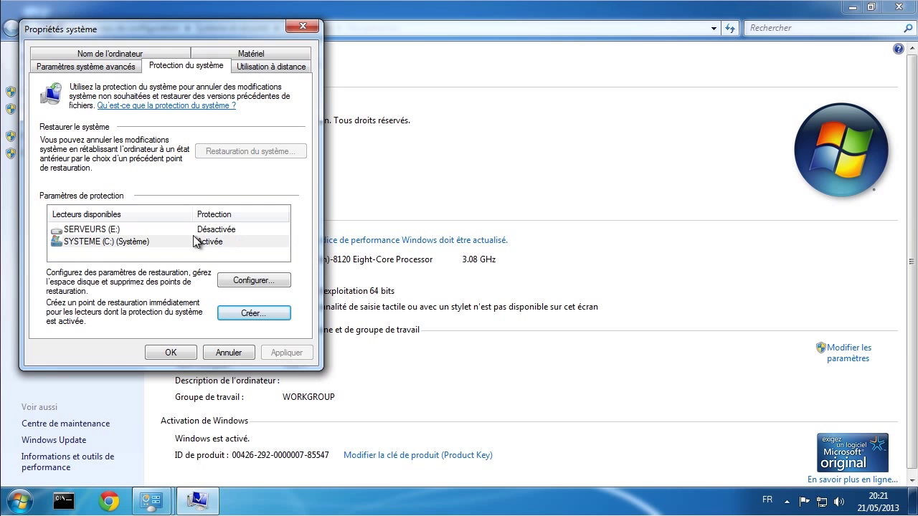
left_click(178, 355)
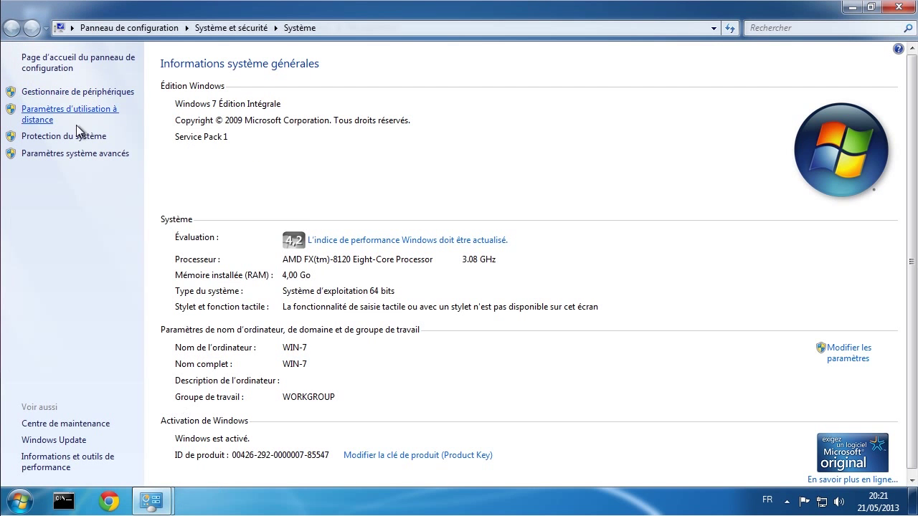
Step: Reopen Protection du système, view the restore points offered by Restauration du système, and cancel and close all open windows
left_click(69, 137)
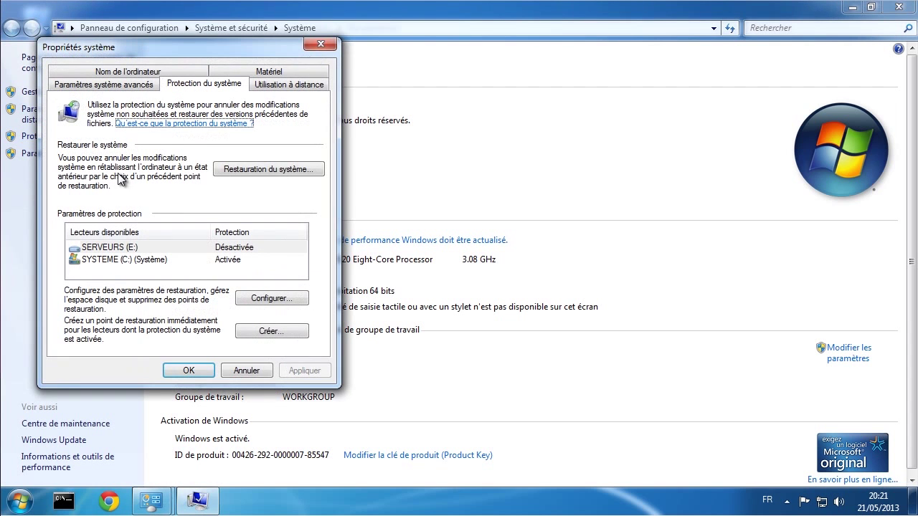
left_click(256, 172)
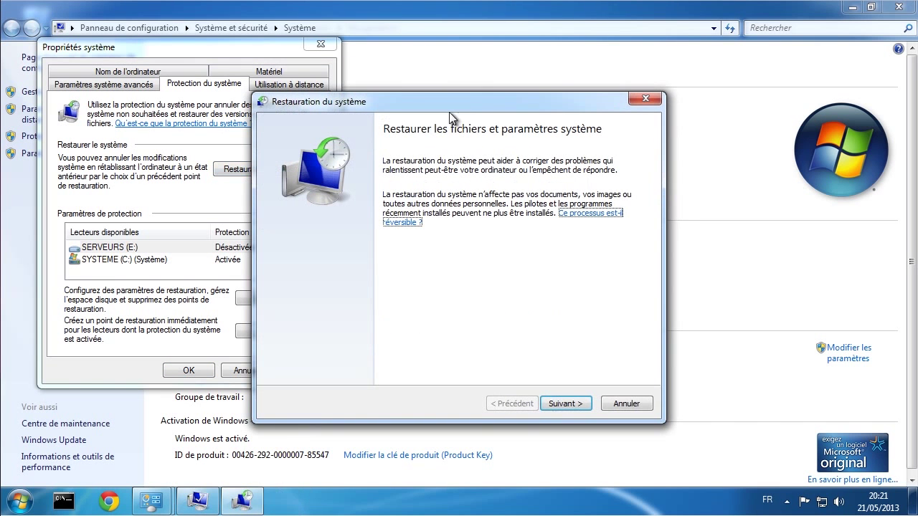
left_click(561, 404)
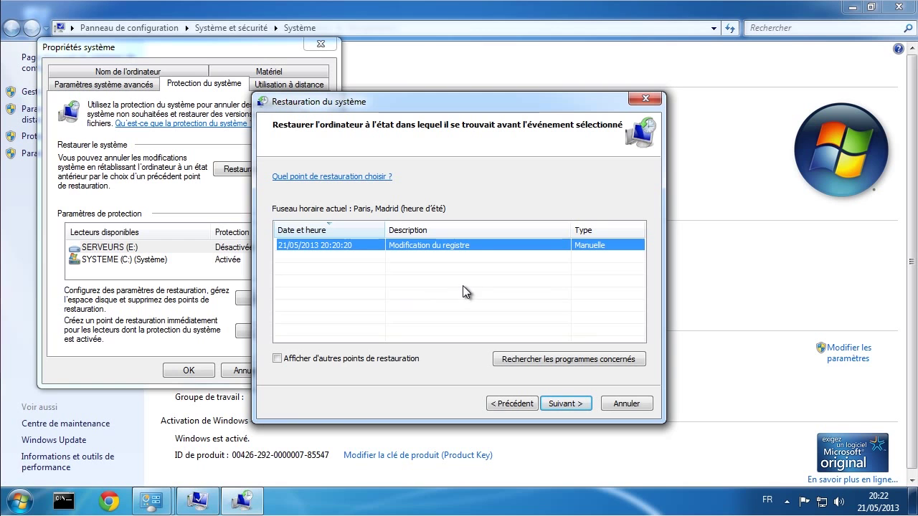
left_click(614, 404)
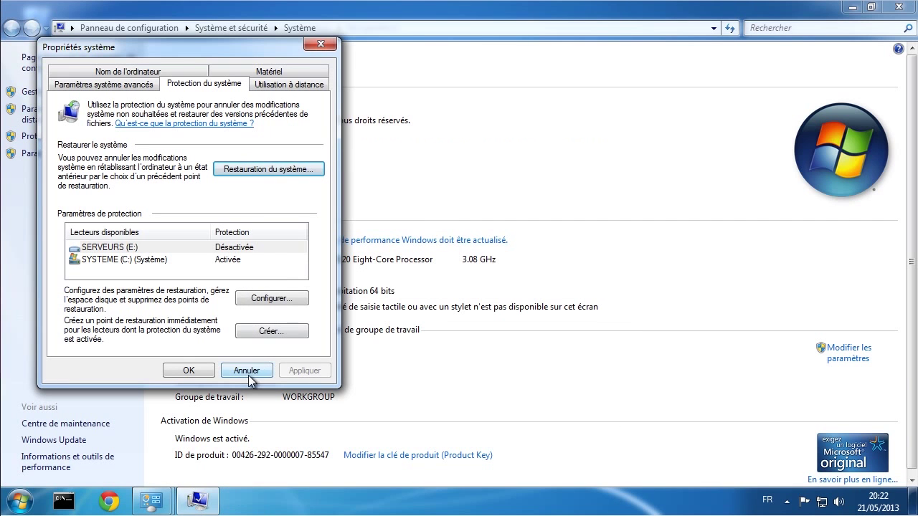
left_click(247, 373)
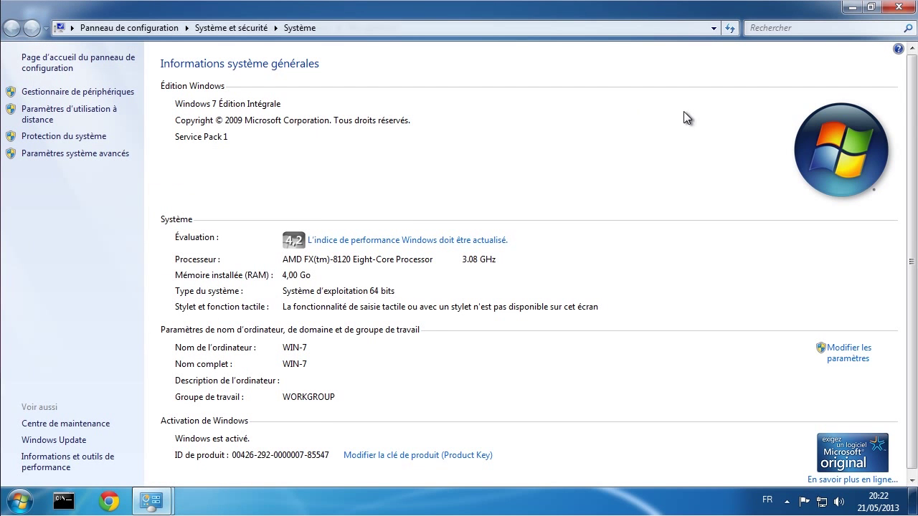
left_click(899, 8)
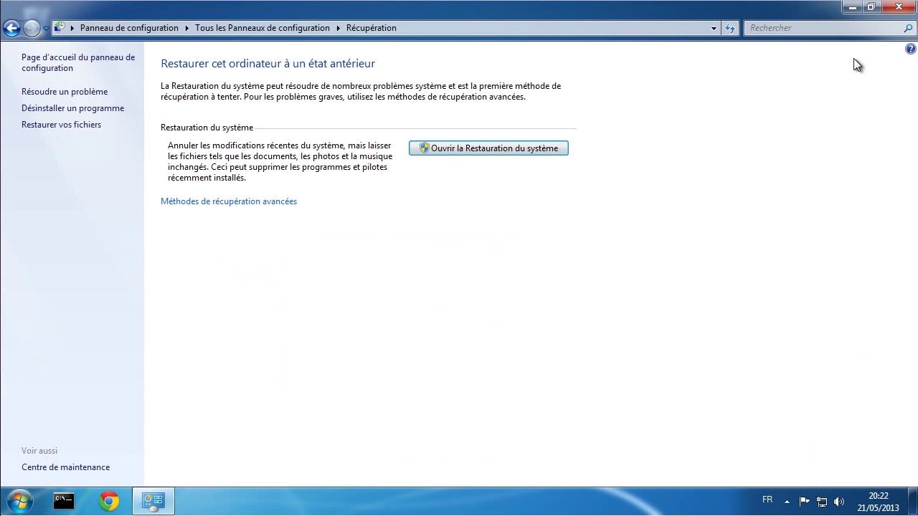
left_click(898, 7)
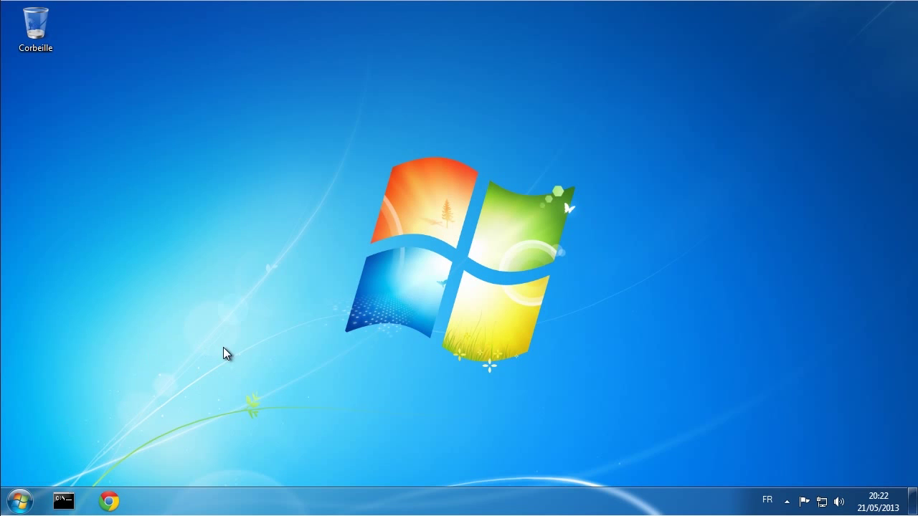
Step: Examine the context menus of the desktop, the Corbeille, the taskbar and the clock
right_click(332, 125)
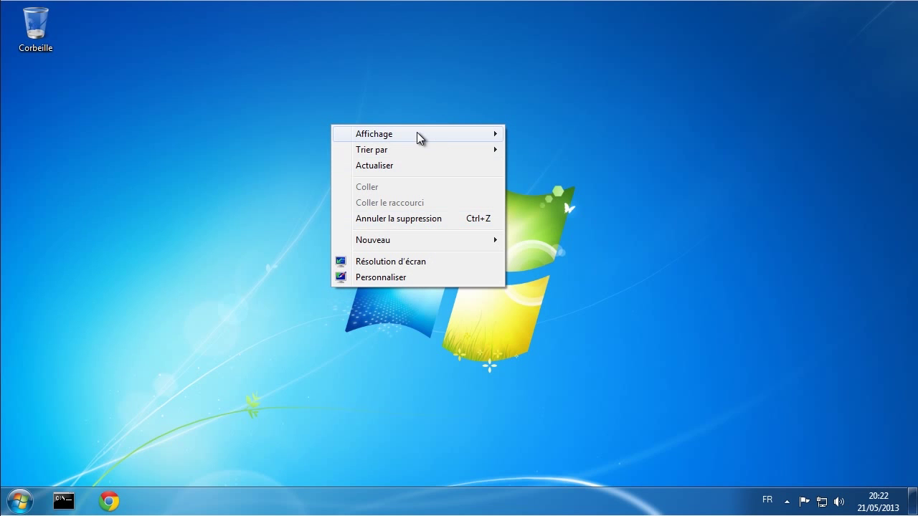
mouse_move(416, 132)
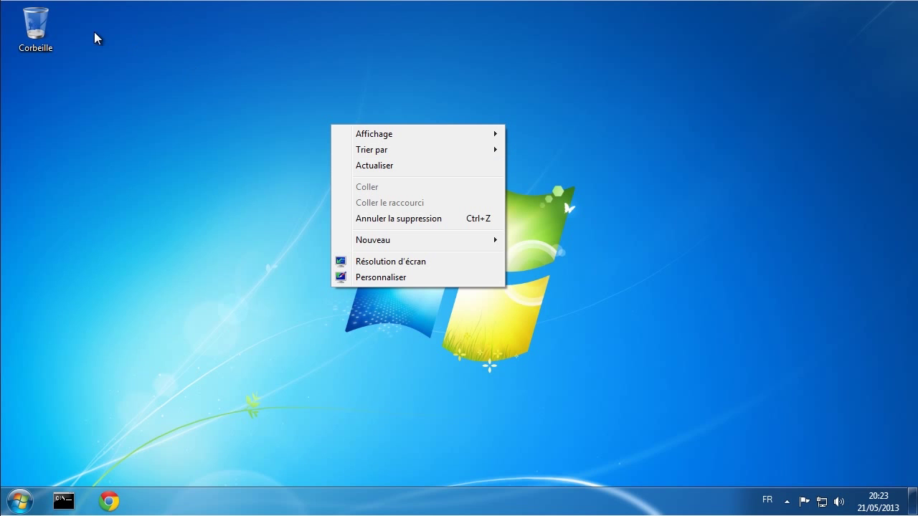
left_click(40, 29)
right_click(39, 29)
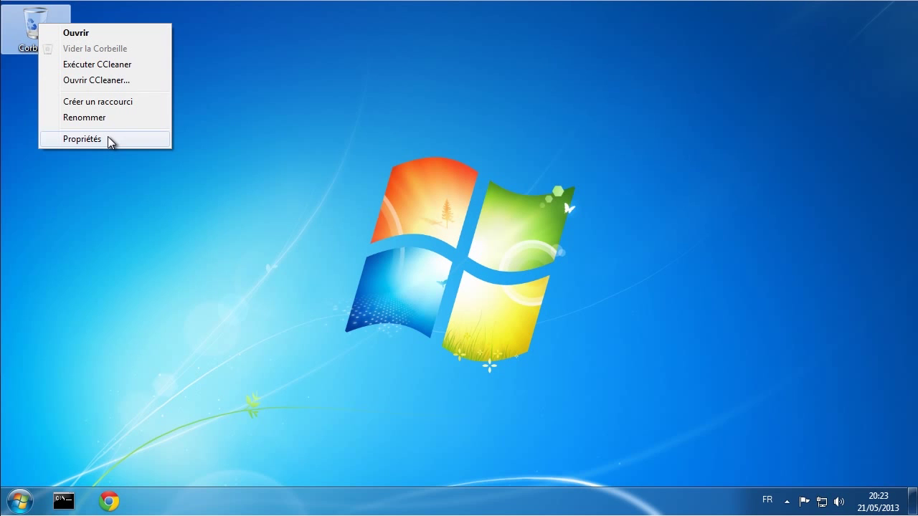
left_click(380, 500)
right_click(381, 500)
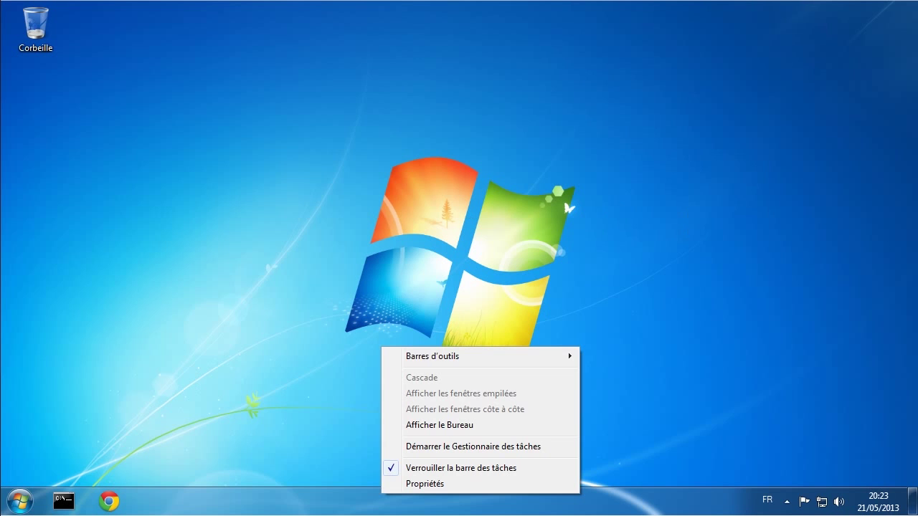
right_click(876, 501)
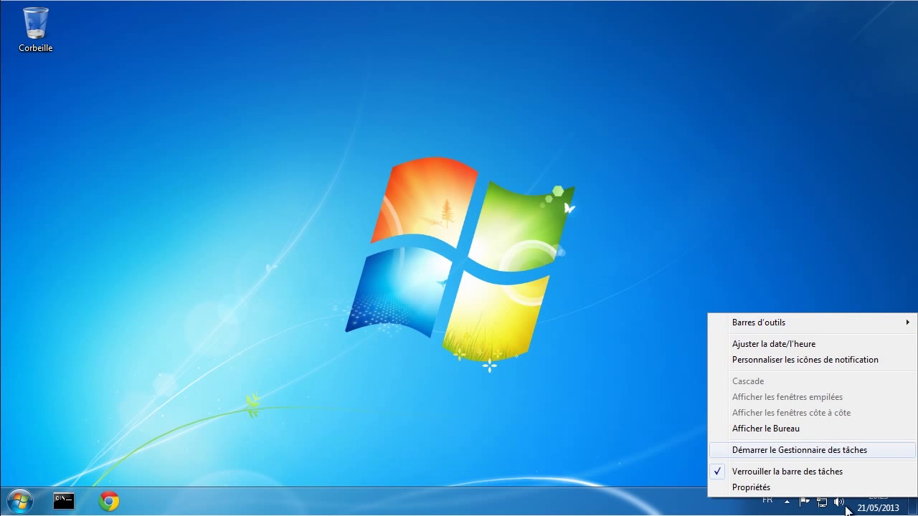
left_click(646, 344)
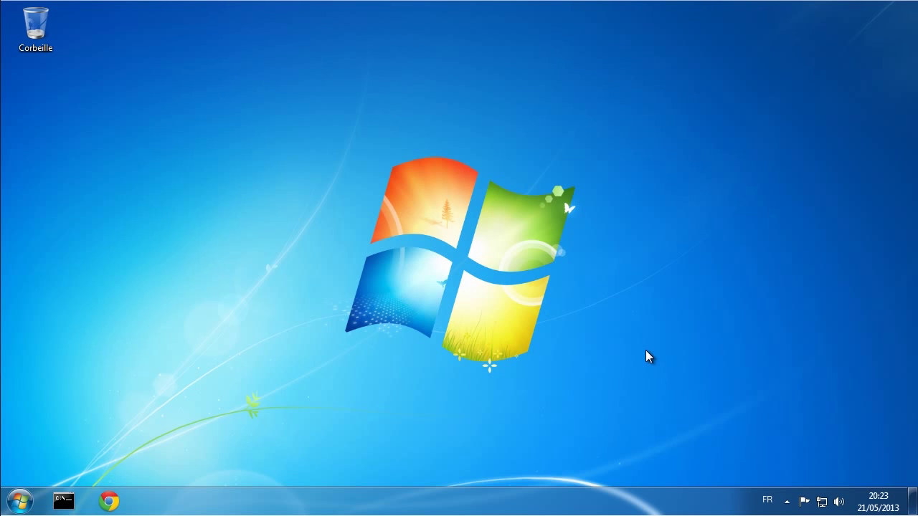
right_click(345, 136)
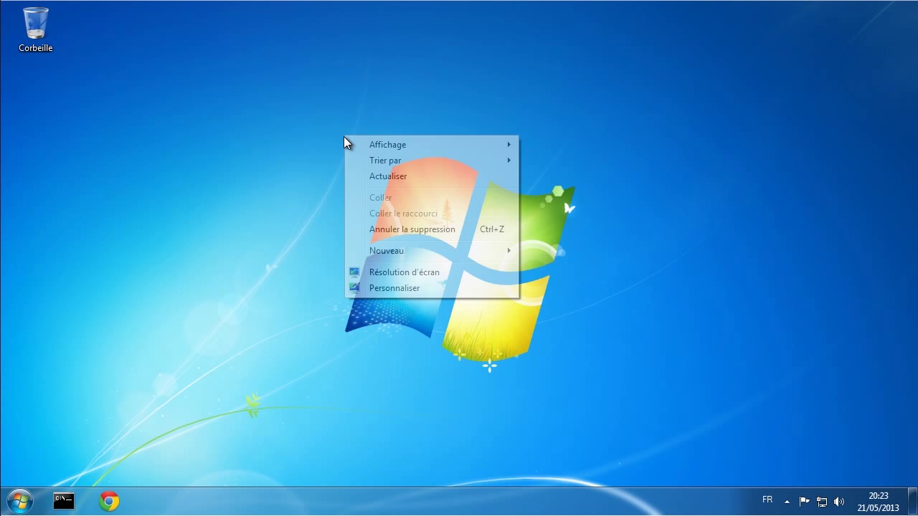
left_click(327, 190)
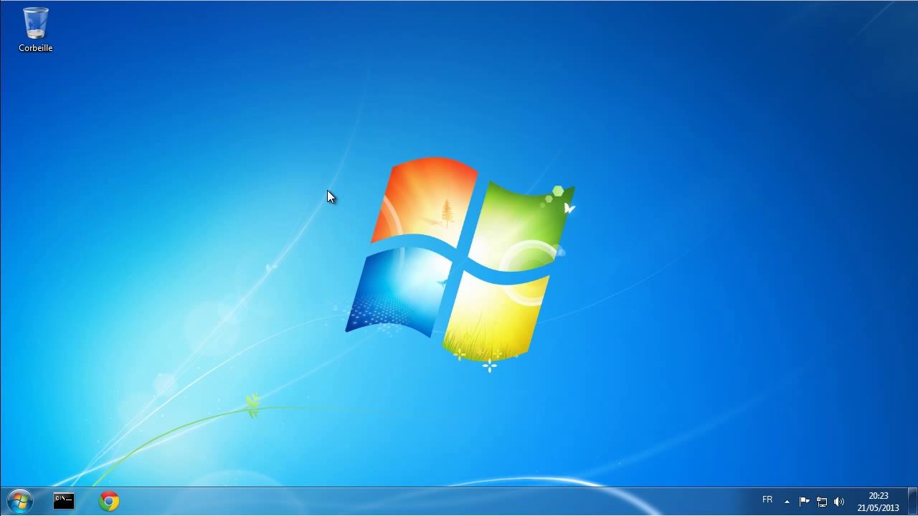
right_click(325, 157)
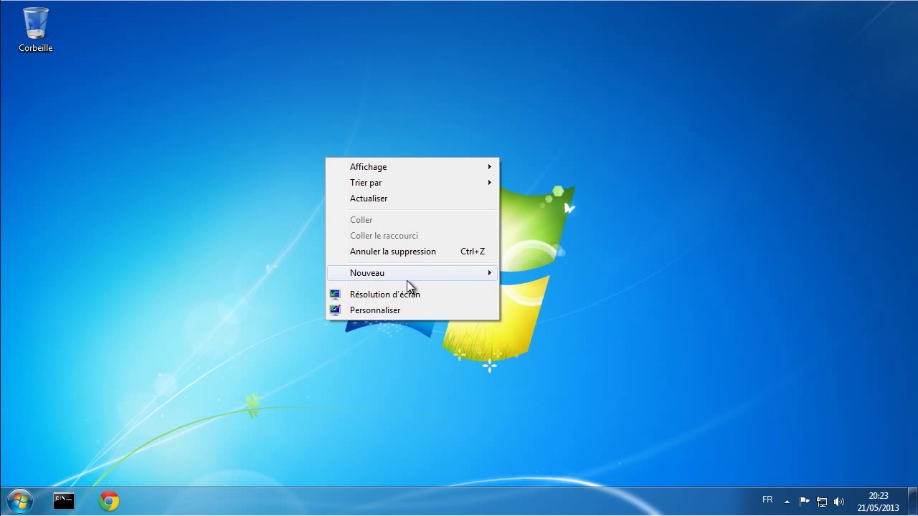
left_click(395, 120)
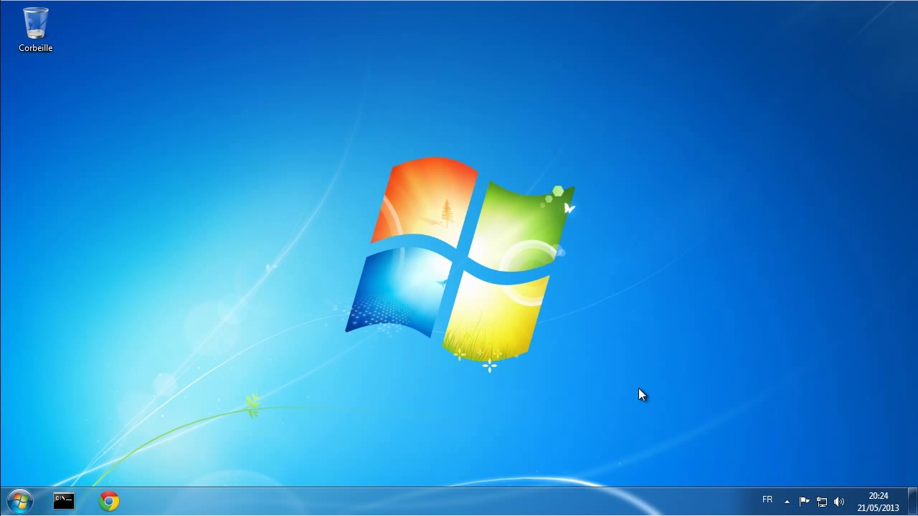
right_click(540, 128)
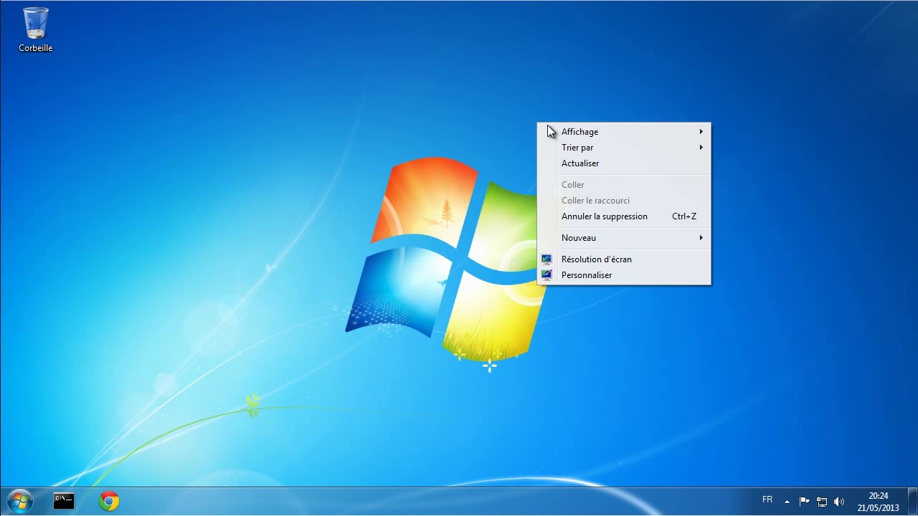
left_click(277, 159)
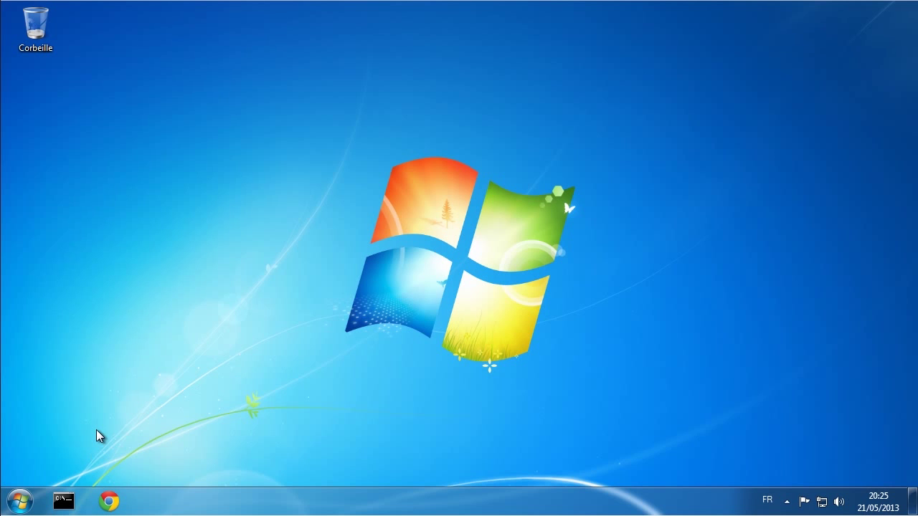
Step: Check the Commande Exécuter option in the Start menu customization settings, and cancel without changing anything
left_click(18, 502)
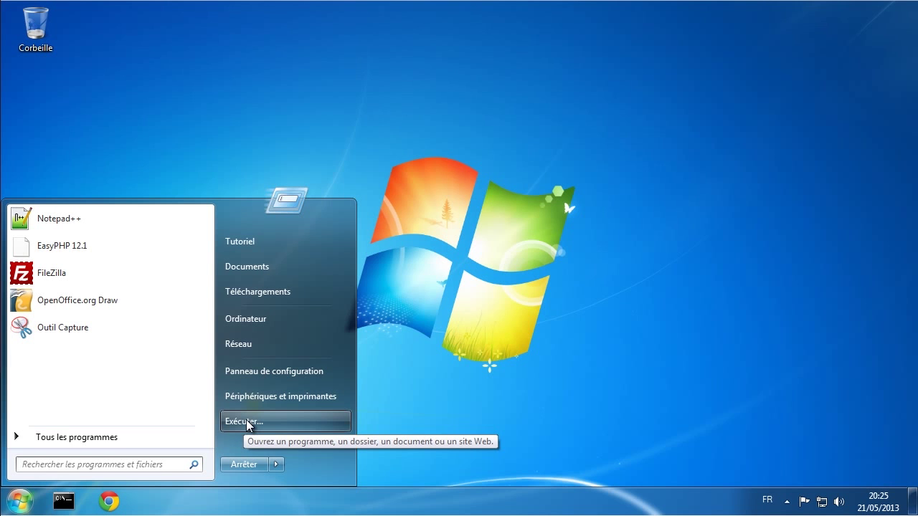
right_click(20, 500)
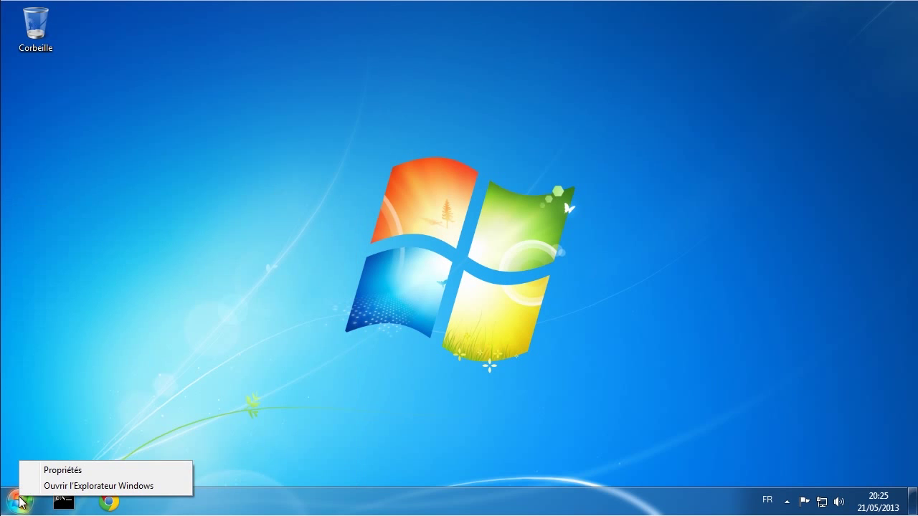
left_click(53, 472)
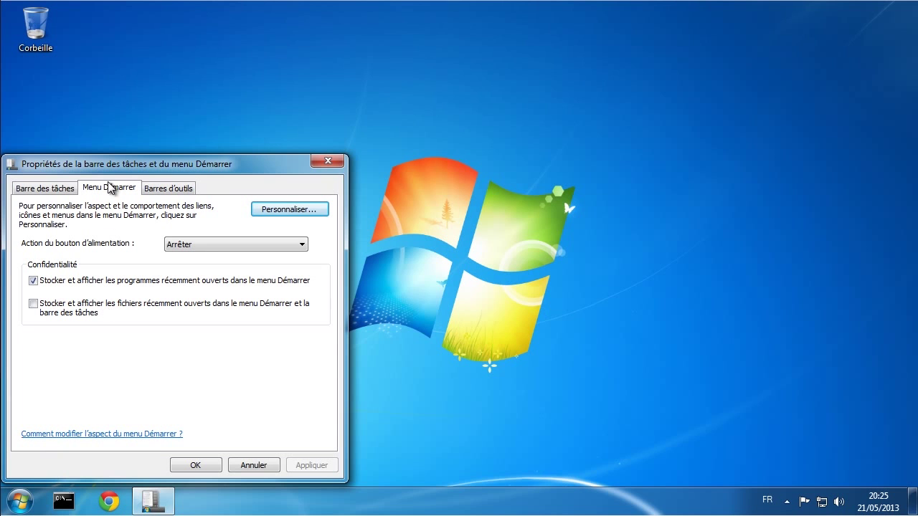
left_click(289, 211)
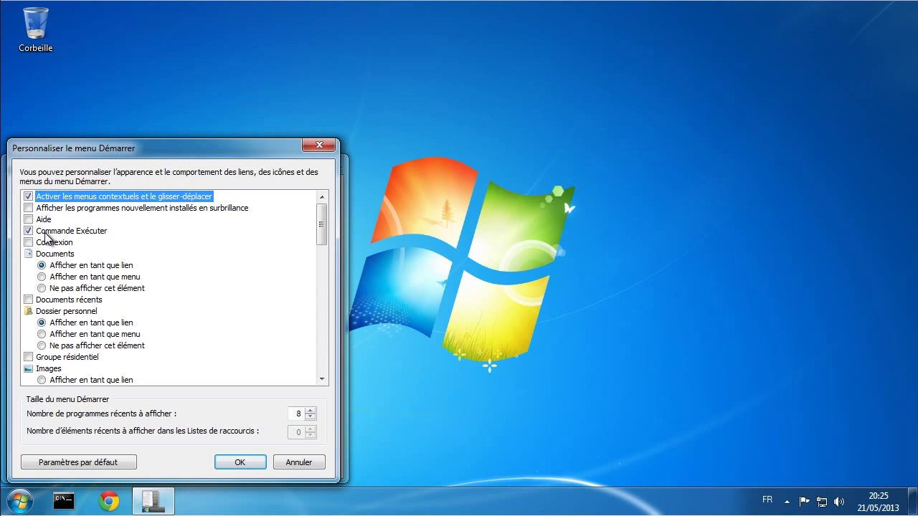
left_click(293, 465)
left_click(269, 467)
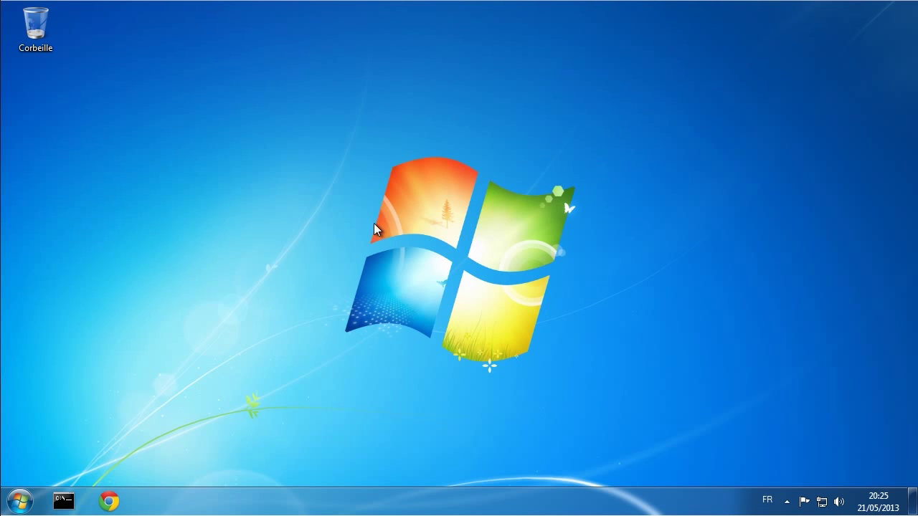
Step: View the Exécuter dialog reached through the Start menu, and cancel it
left_click(21, 504)
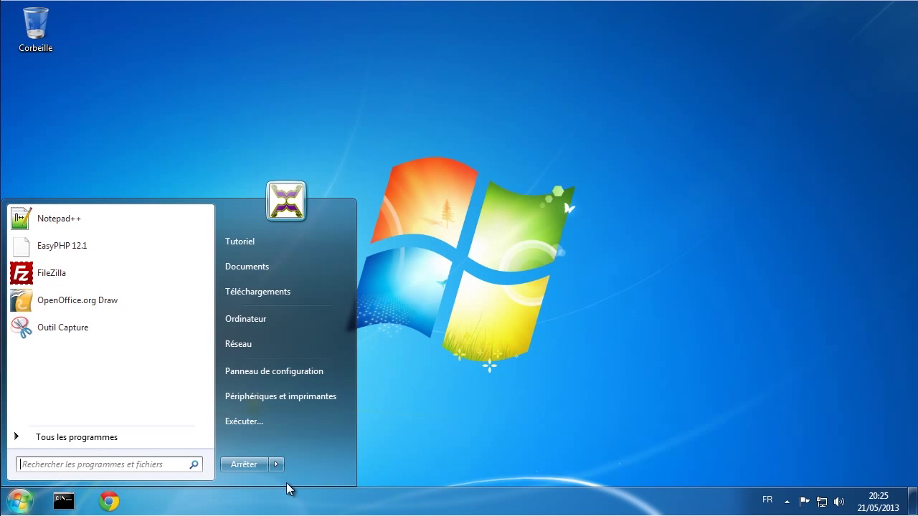
left_click(248, 423)
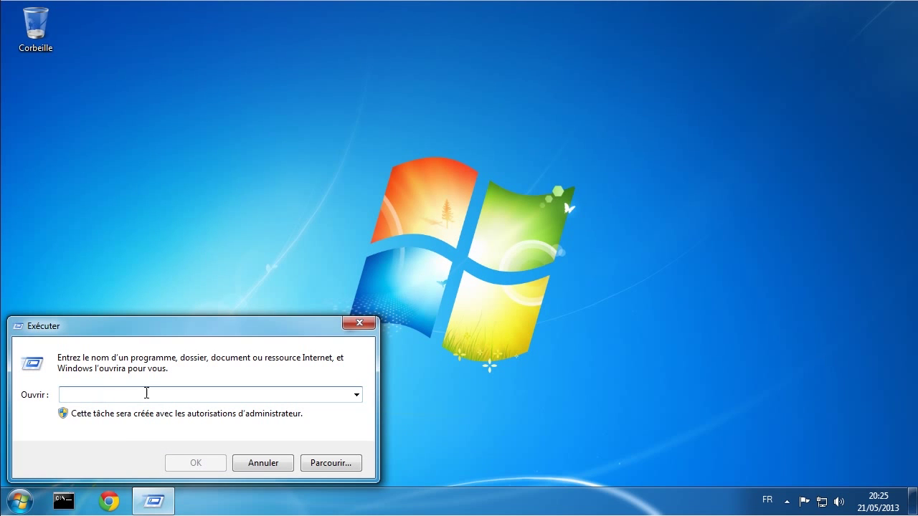
left_click(259, 464)
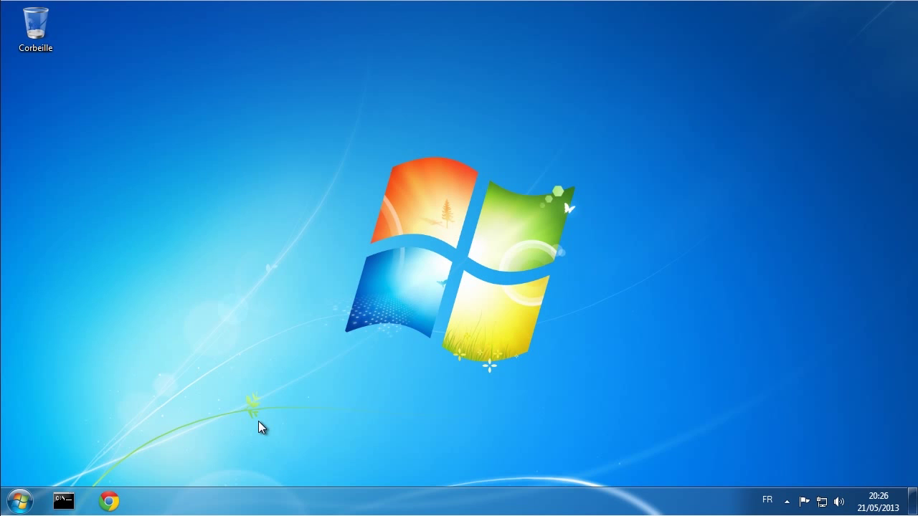
Step: Launch the Éditeur du Registre by running regedit, and reposition its window slightly
key("super+r")
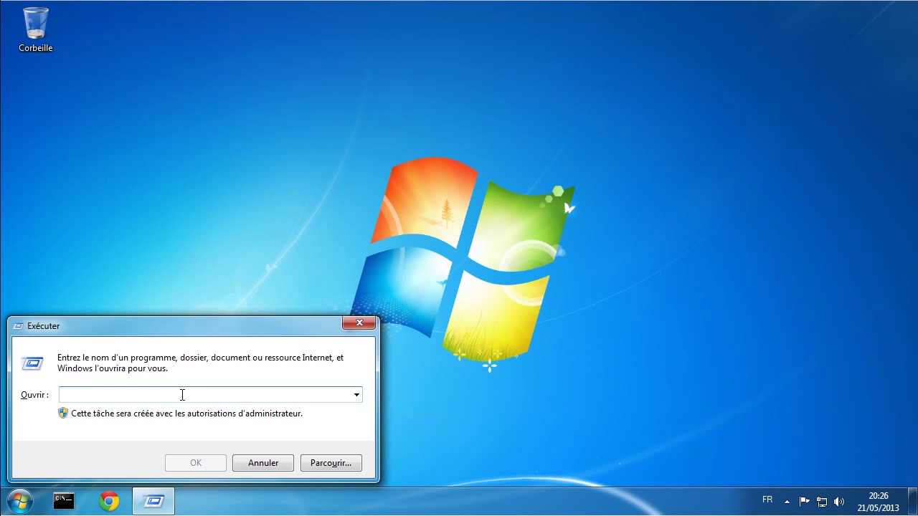
type("re")
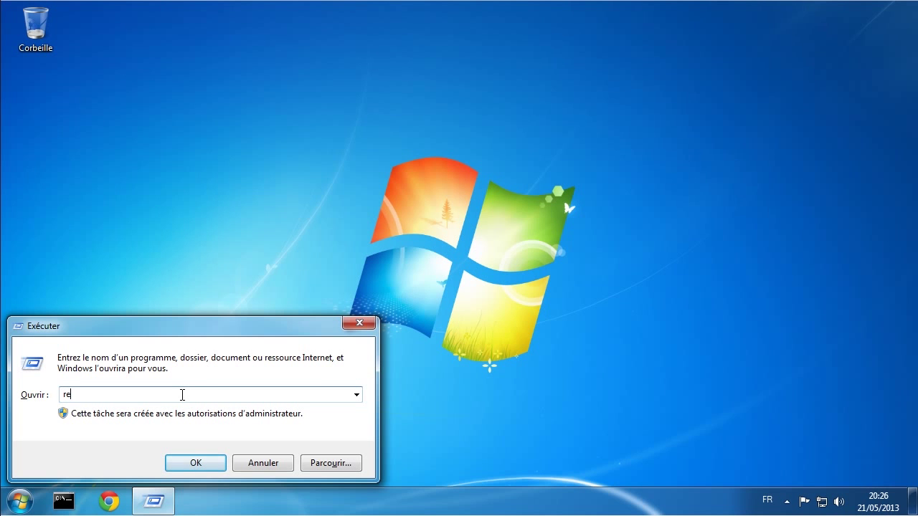
type("gedit")
key("Return")
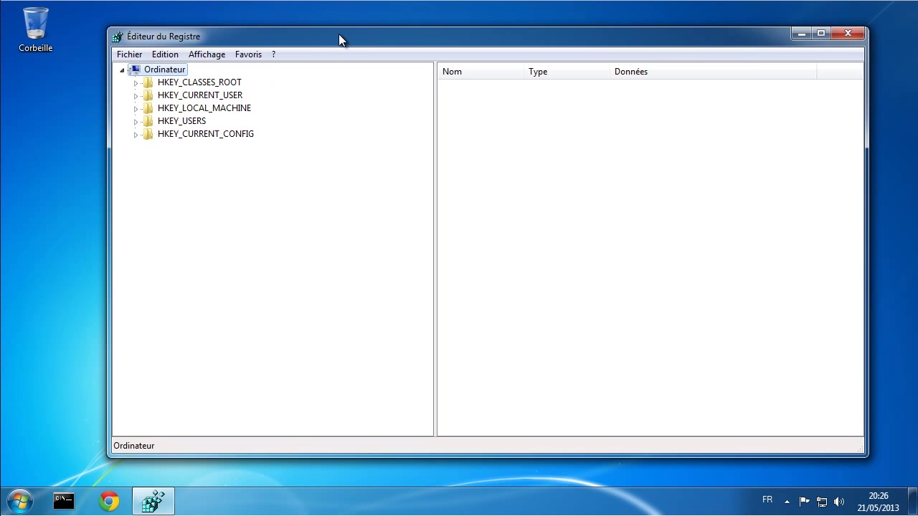
left_click_drag(339, 35, 350, 39)
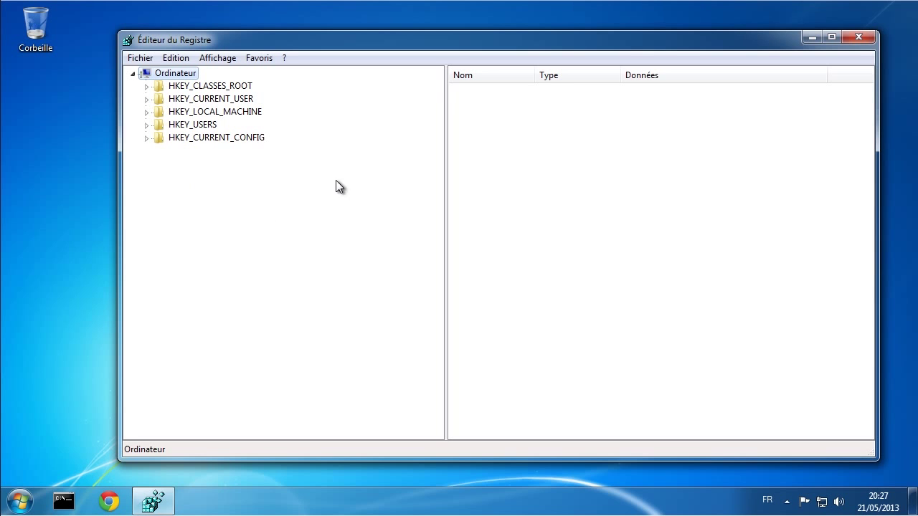
Step: View the five root keys in turn, from HKEY_CLASSES_ROOT through HKEY_CURRENT_CONFIG
left_click(191, 87)
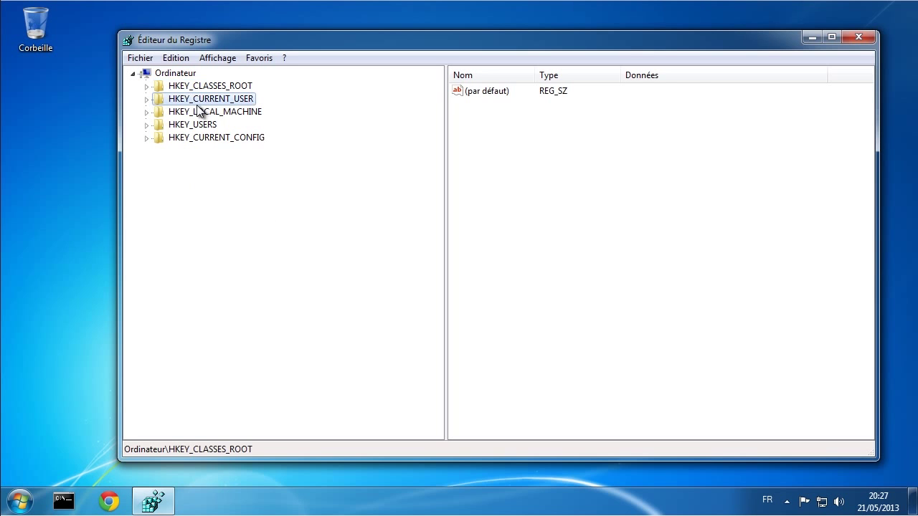
left_click(198, 104)
left_click(199, 116)
left_click(195, 126)
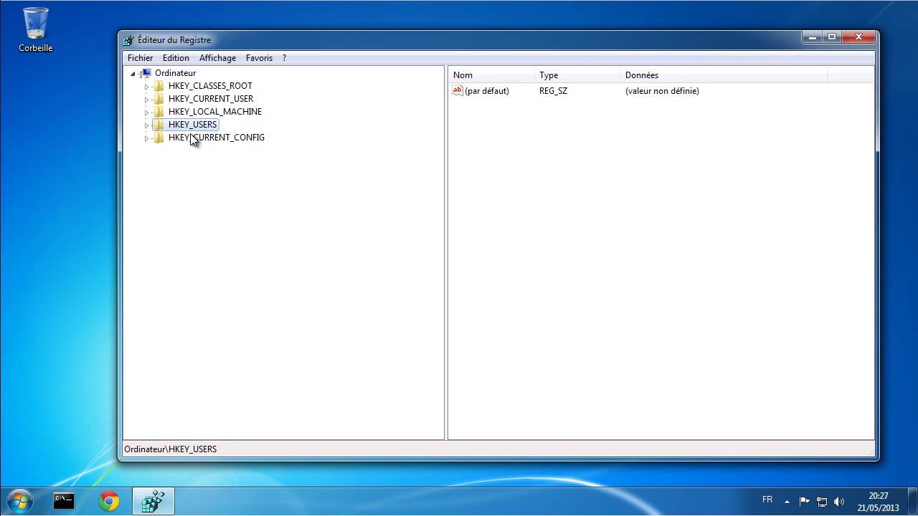
left_click(190, 134)
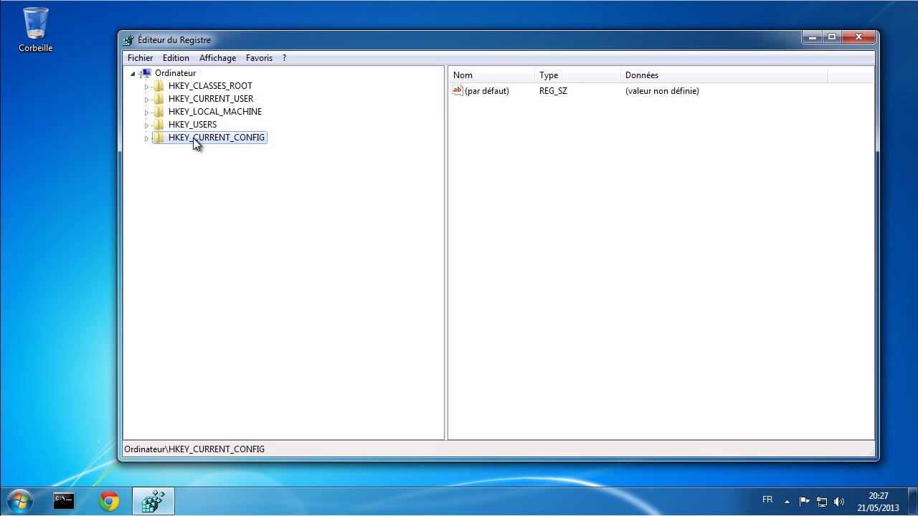
Step: Export the entire registry from Ordinateur to the Bureau as a .reg file named "Sauvegarde registre"
left_click(184, 75)
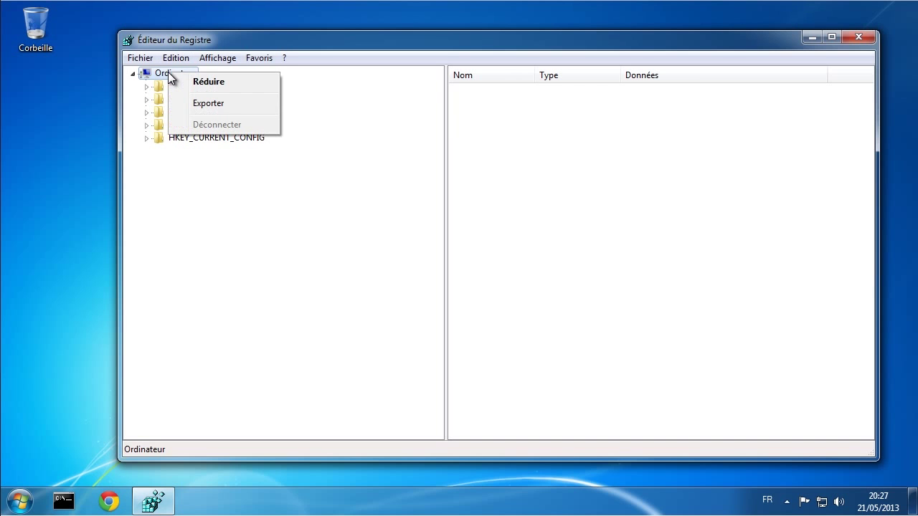
left_click(209, 102)
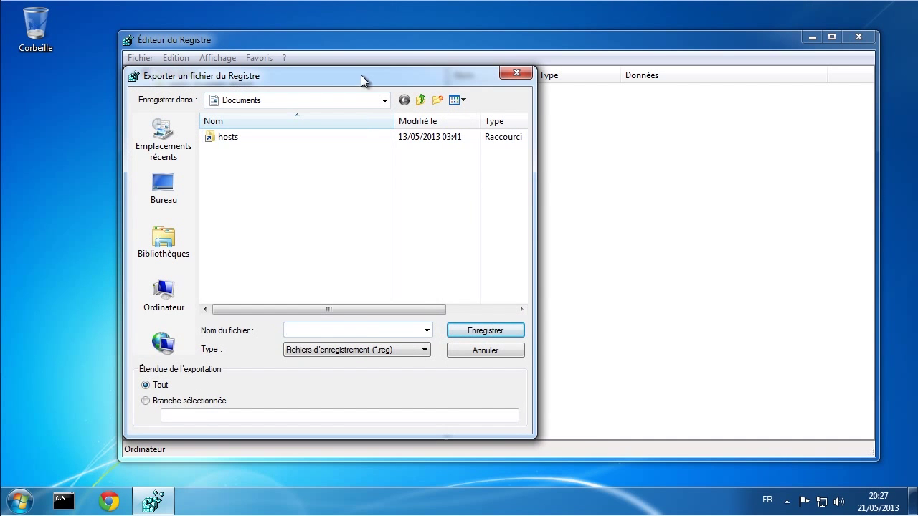
left_click_drag(361, 76, 383, 66)
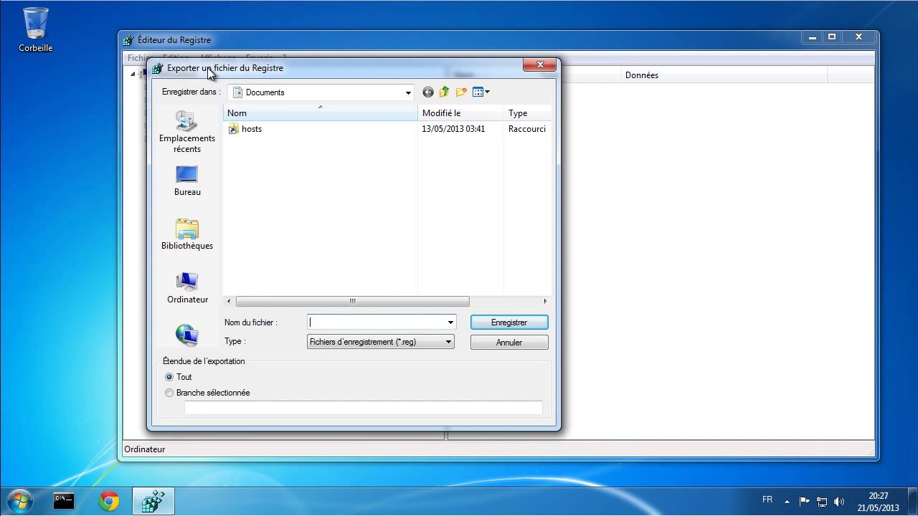
left_click(199, 196)
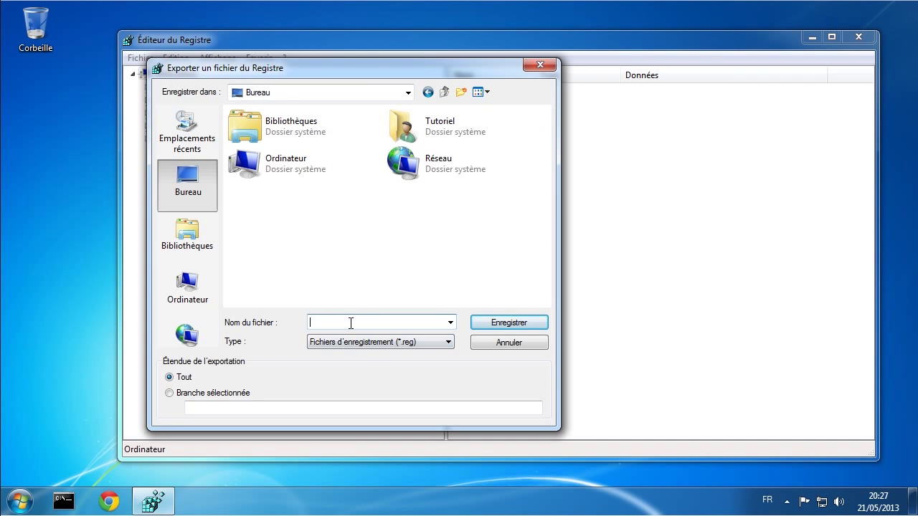
type("Sauvegarde registre")
left_click(502, 323)
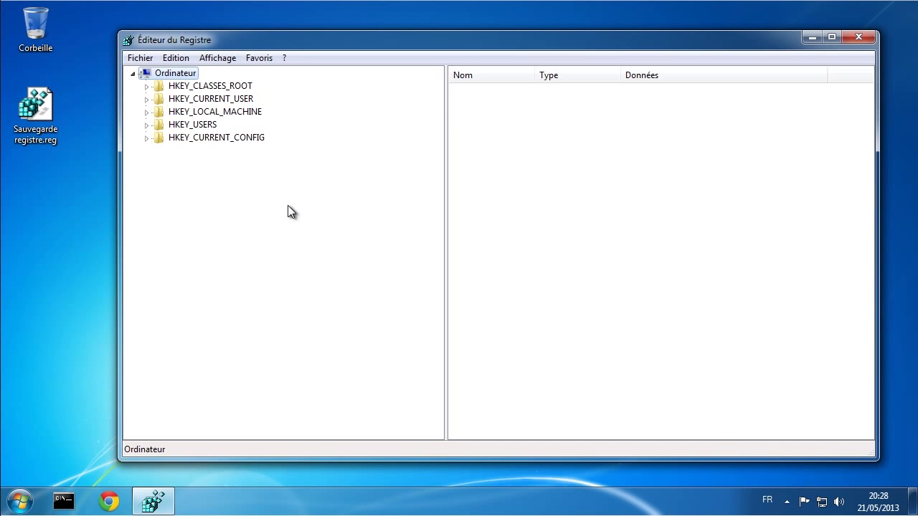
Step: Check the size of Sauvegarde registre.reg in its properties, cancel, and move the file to the Corbeille
right_click(40, 106)
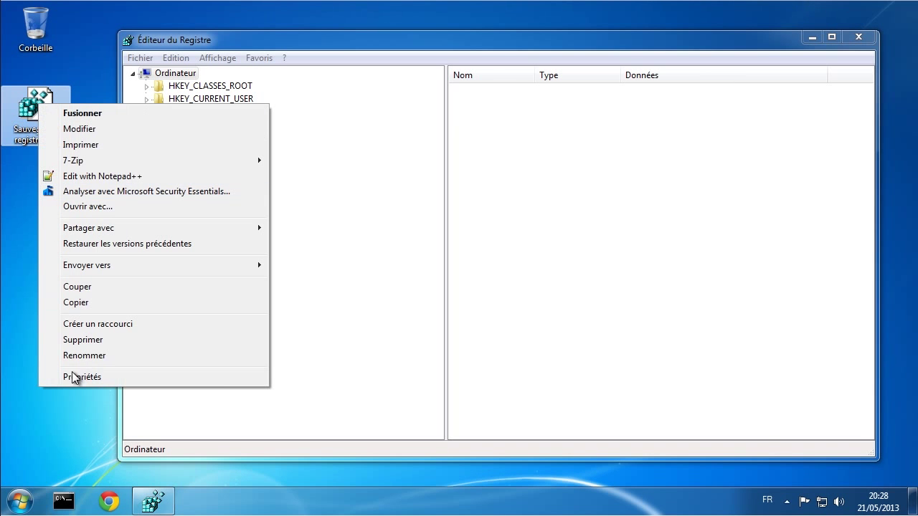
left_click(83, 378)
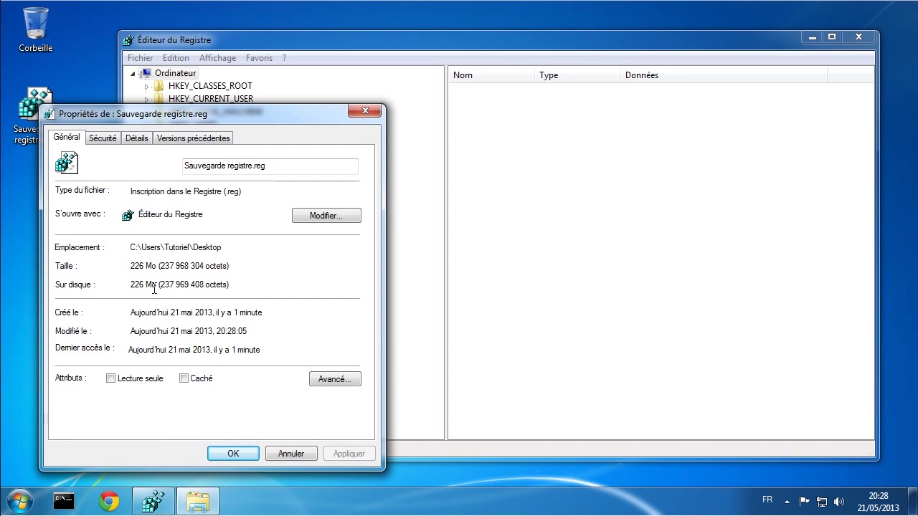
left_click_drag(157, 285, 122, 284)
left_click(284, 451)
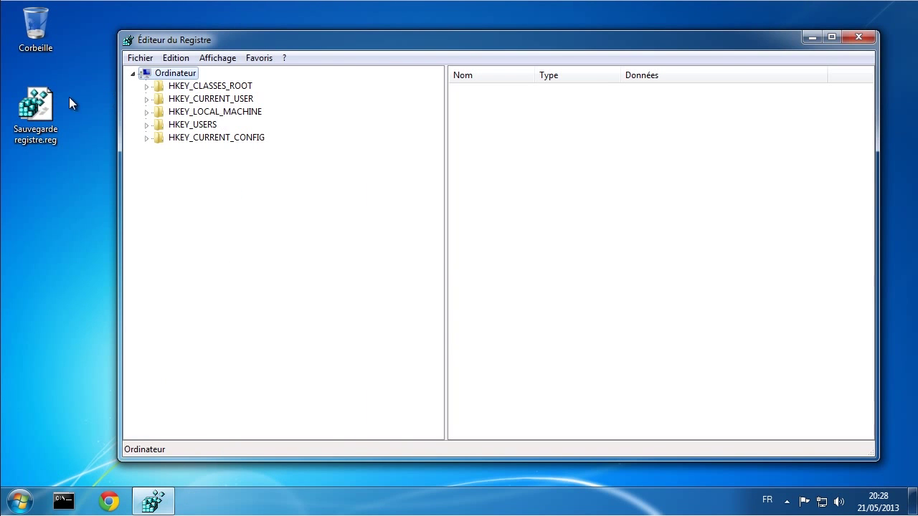
left_click_drag(36, 107, 36, 27)
Step: Export the whole registry from Ordinateur to the Bureau with the file name "Sauvreg"
right_click(167, 74)
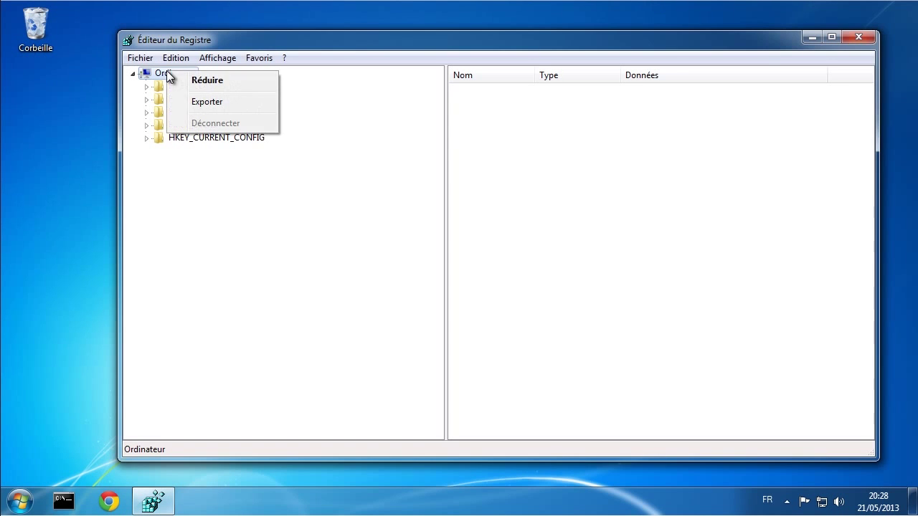
left_click(200, 100)
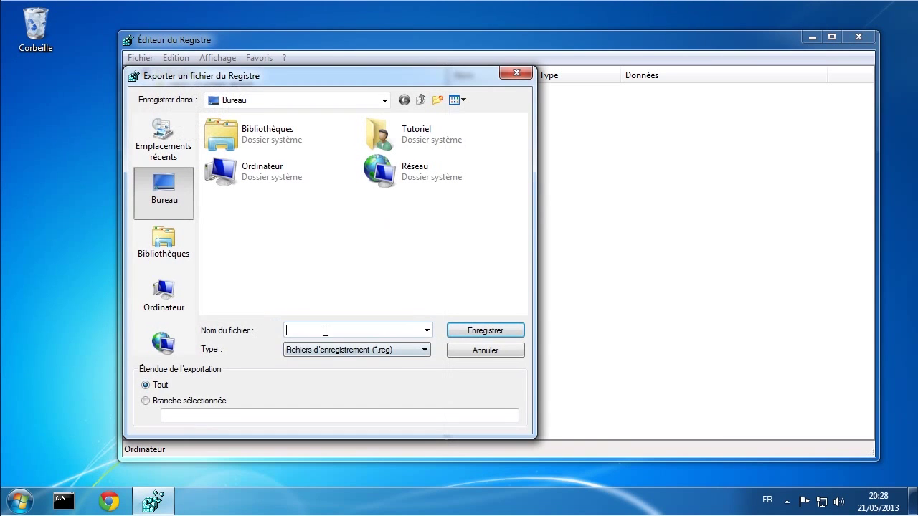
type("Sauvreg")
left_click(466, 332)
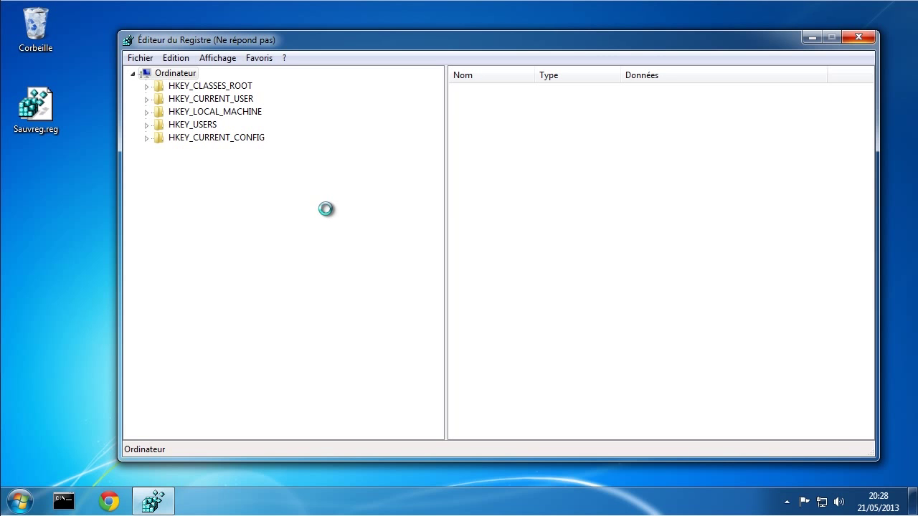
Step: Check the size of Sauvreg.reg in its properties, and close them without changes
right_click(37, 105)
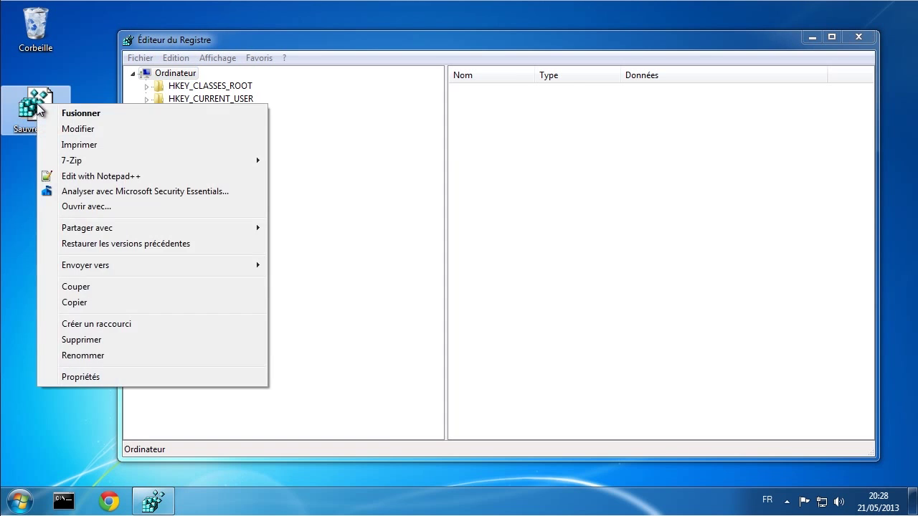
left_click(83, 375)
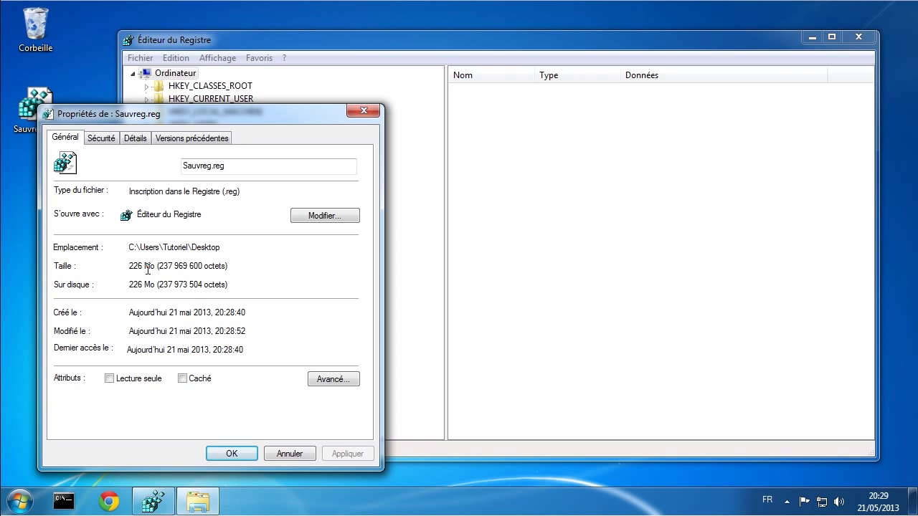
left_click_drag(148, 268, 98, 271)
left_click(296, 453)
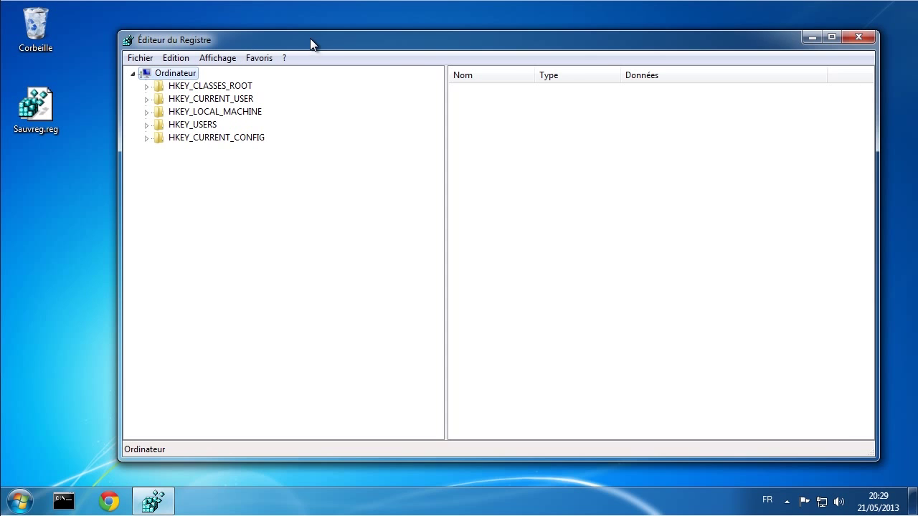
Step: View how to import a registry file by selecting Sauvreg.reg on the Bureau, and cancel the import
left_click_drag(311, 40, 298, 29)
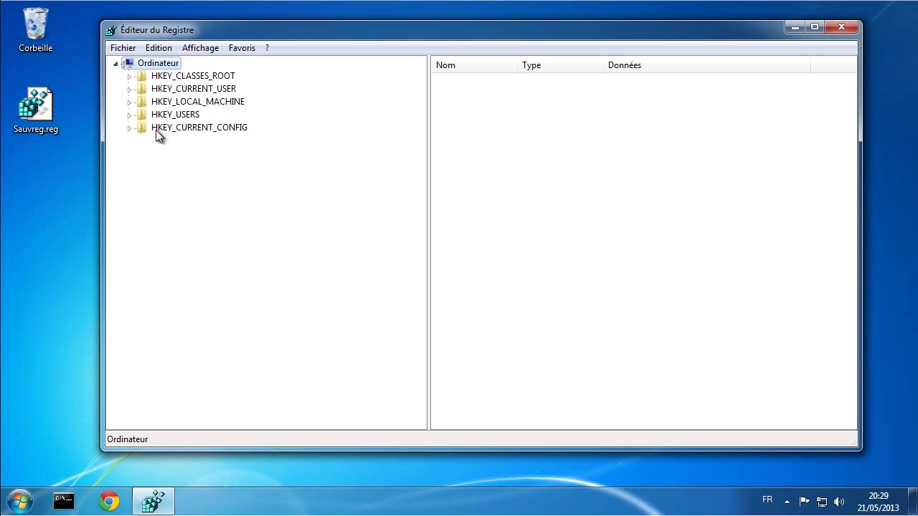
left_click(120, 48)
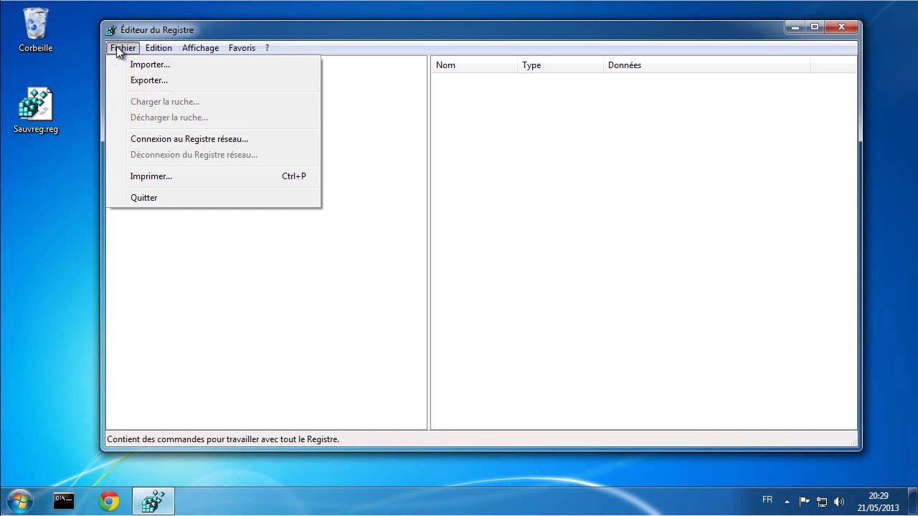
left_click(139, 65)
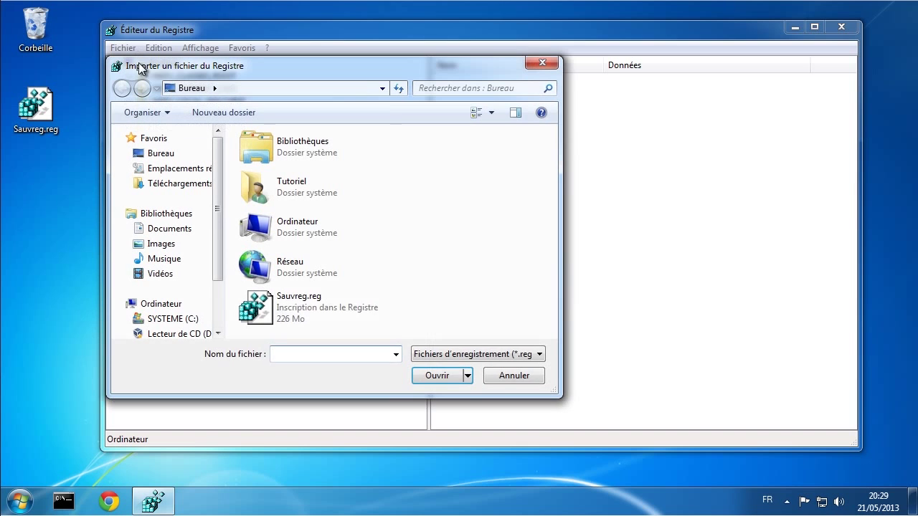
left_click(298, 309)
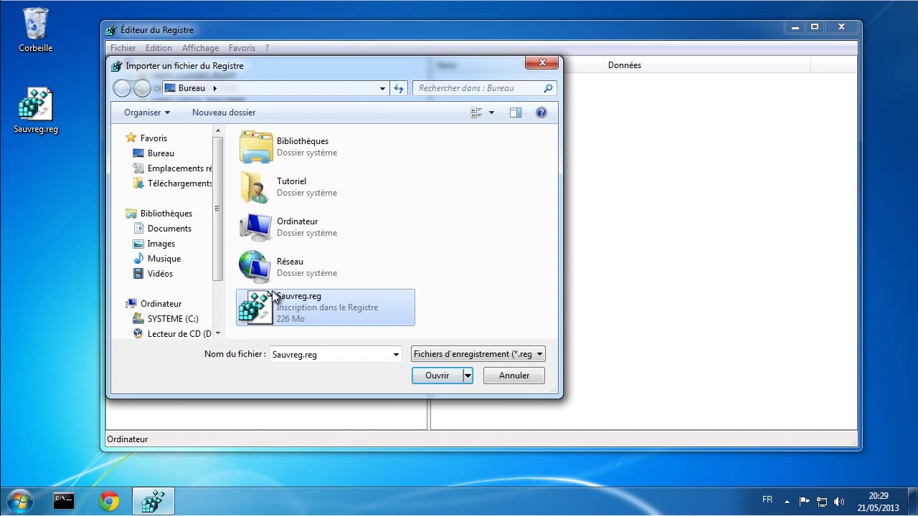
left_click(522, 380)
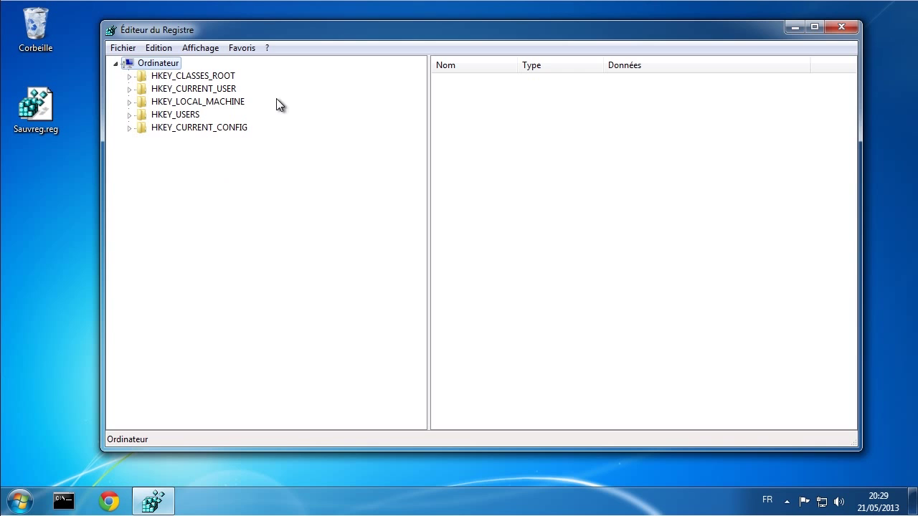
Step: Expand HKEY_CLASSES_ROOT and examine its subkeys, from the file extensions to the program entries
left_click_drag(269, 32, 292, 27)
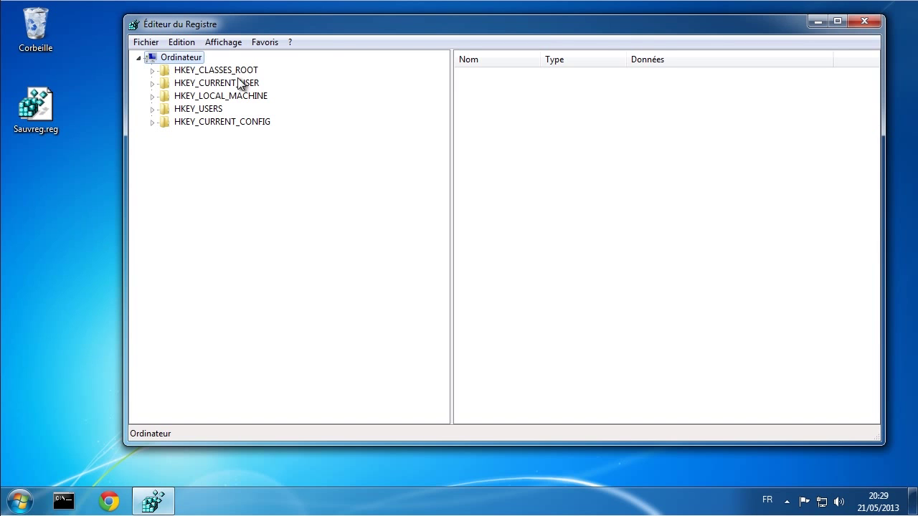
left_click(197, 71)
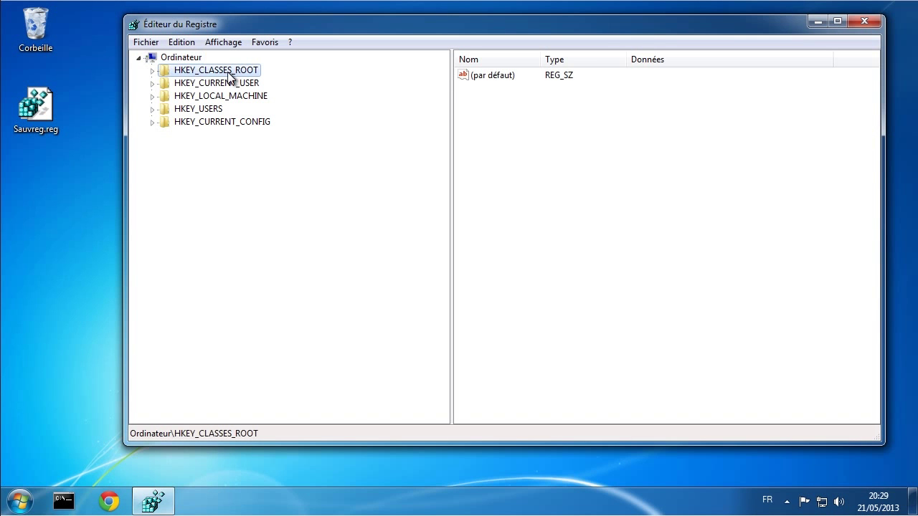
left_click(152, 70)
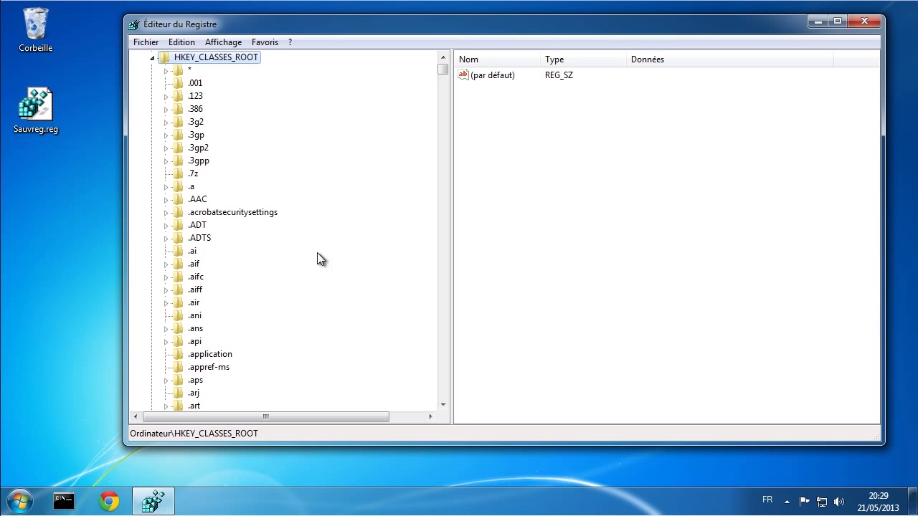
scroll(345, 217, "down", 20)
scroll(346, 215, "down", 18)
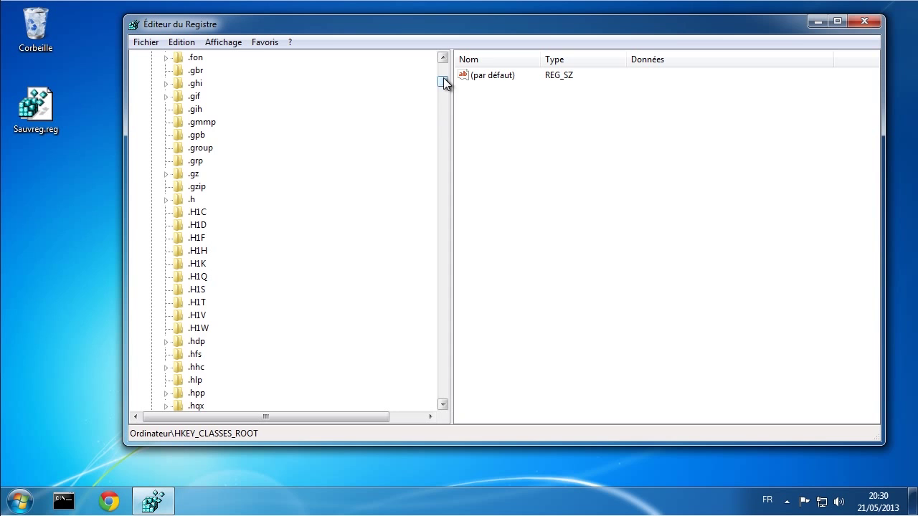
left_click_drag(443, 82, 440, 135)
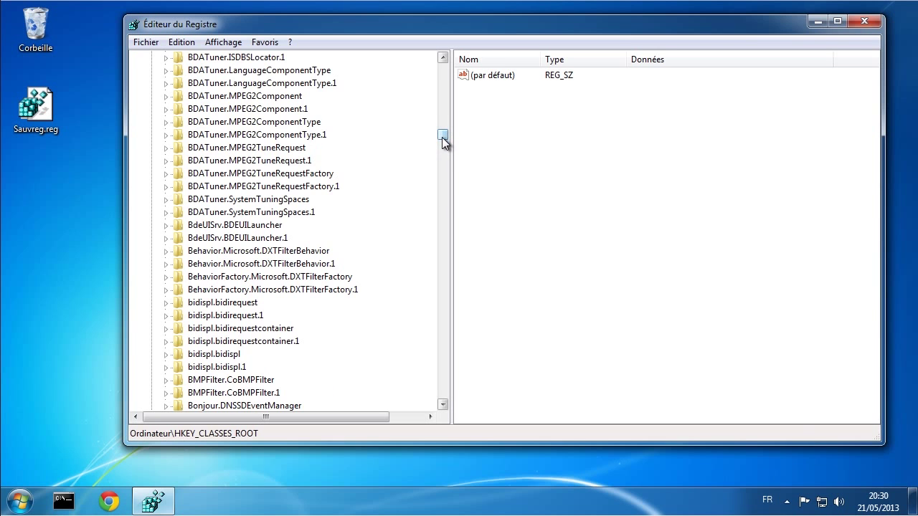
left_click_drag(442, 135, 439, 122)
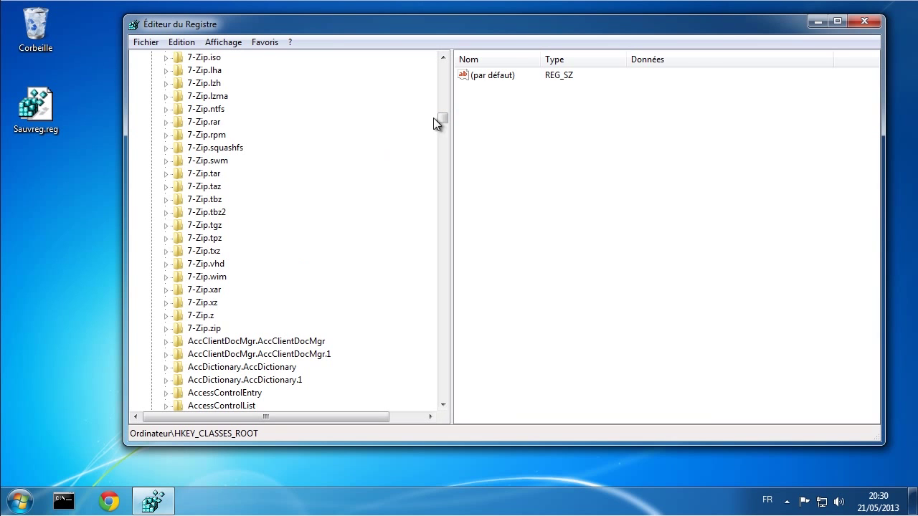
left_click_drag(442, 118, 446, 68)
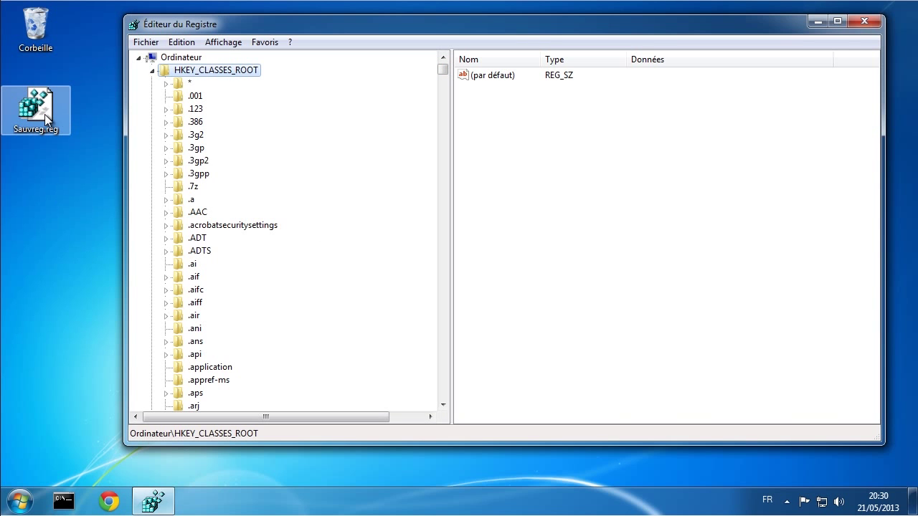
Step: Create a new folder on the desktop
right_click(49, 158)
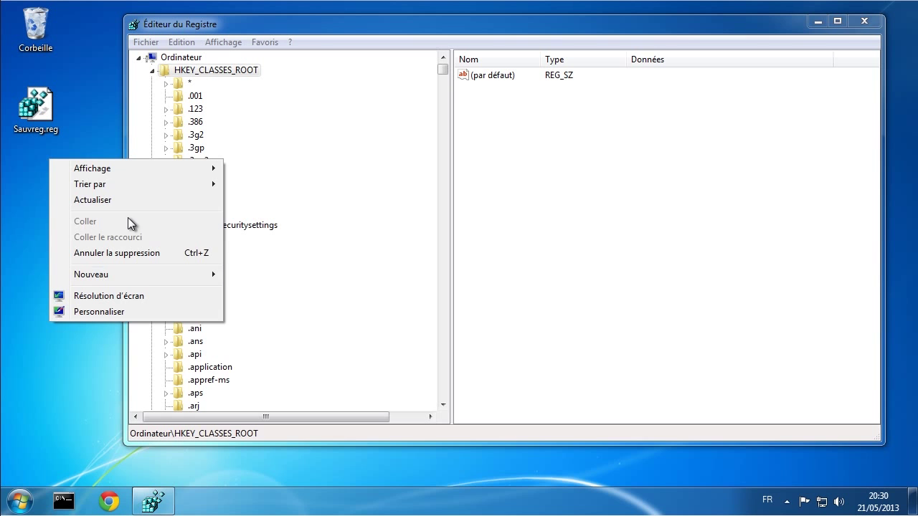
mouse_move(144, 277)
left_click(269, 270)
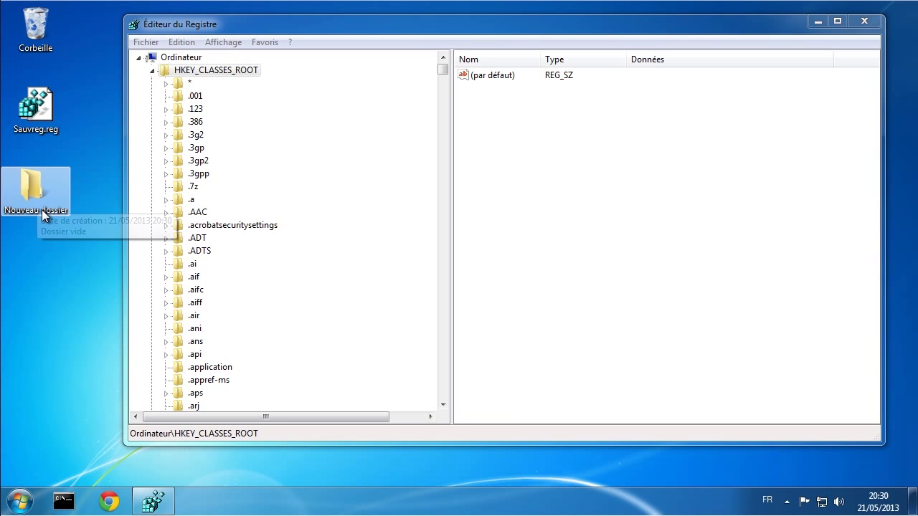
Step: Create a key named Tutoriel under HKEY_CLASSES_ROOT\*\shell
left_click(102, 140)
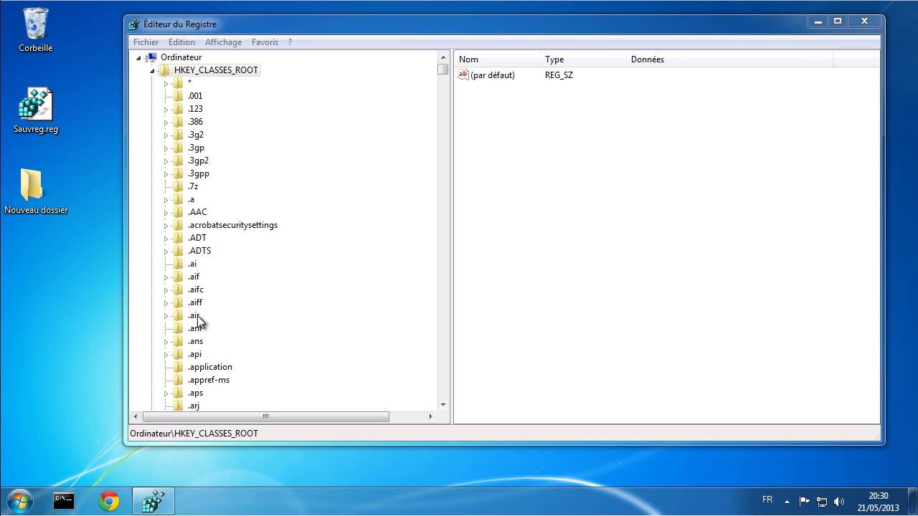
left_click(168, 83)
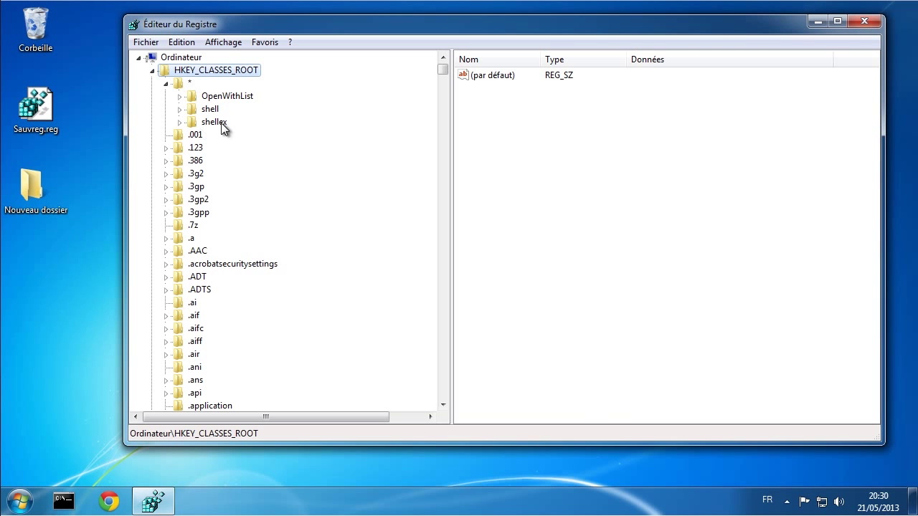
left_click(180, 109)
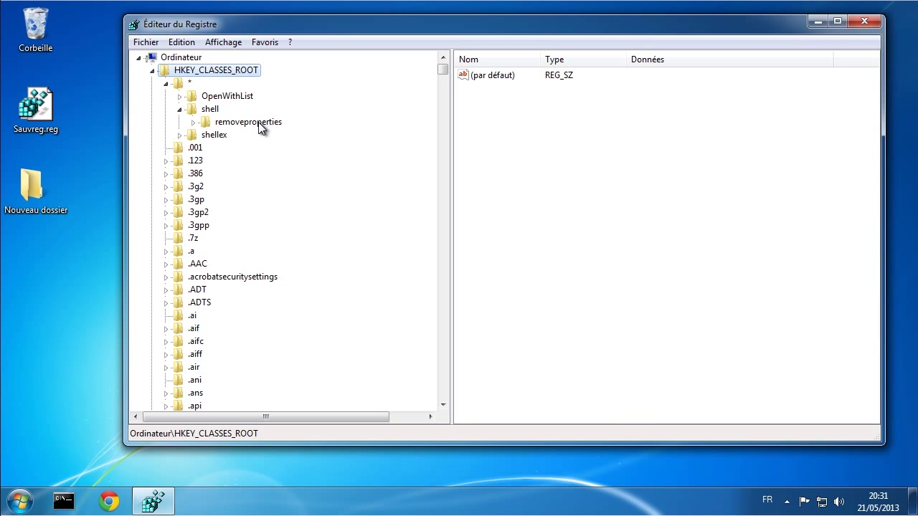
left_click(210, 110)
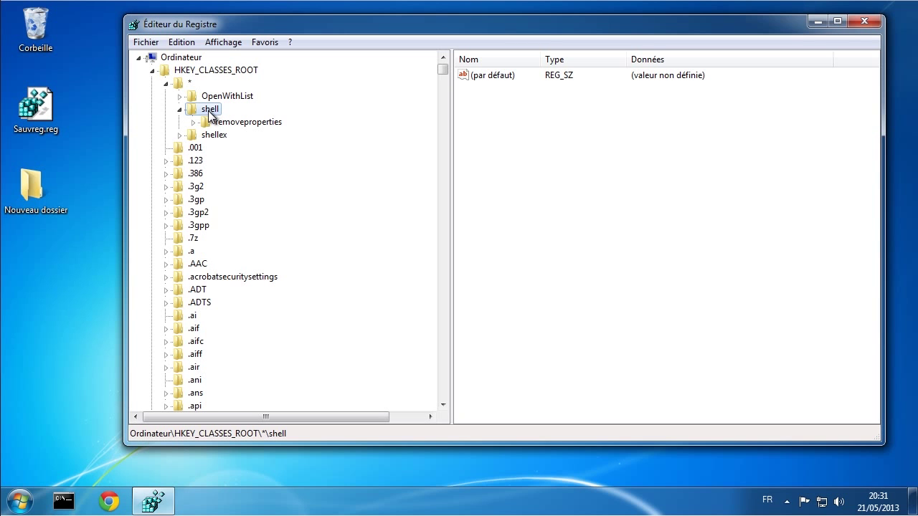
right_click(210, 115)
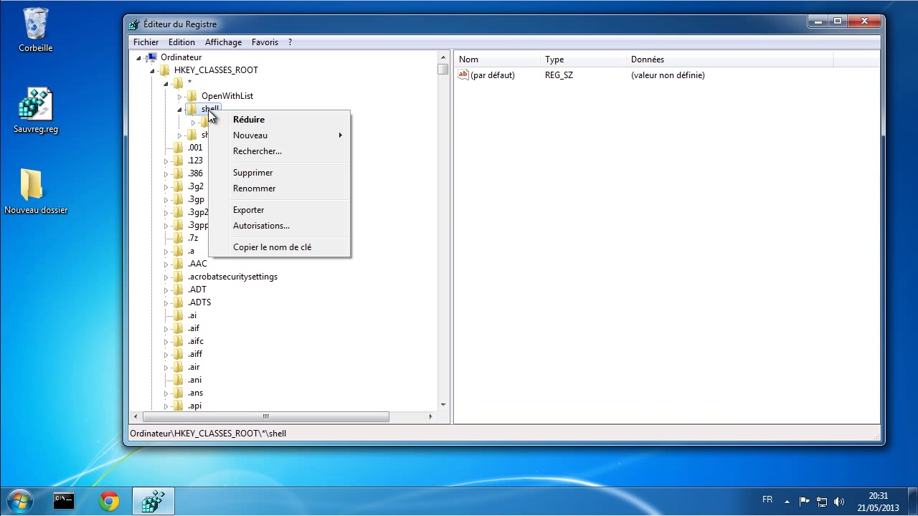
mouse_move(272, 134)
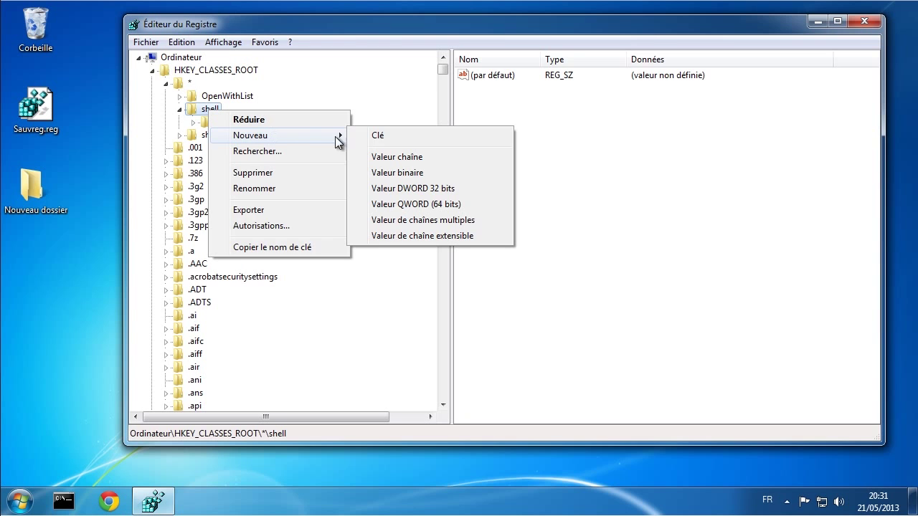
left_click(377, 136)
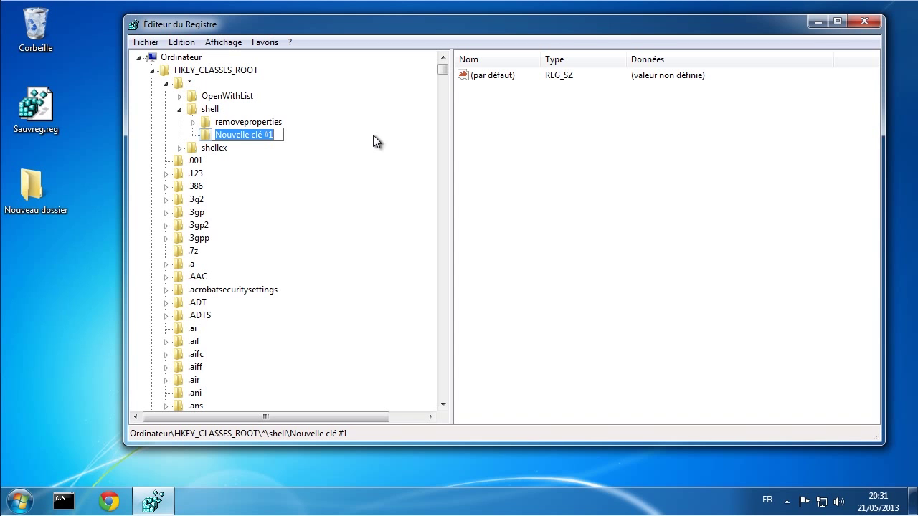
type("Tu")
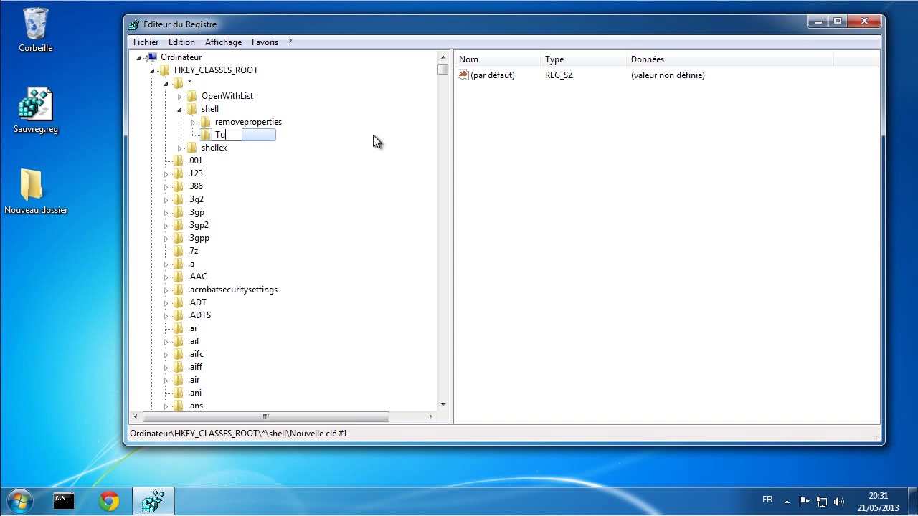
type("toriel")
key("Return")
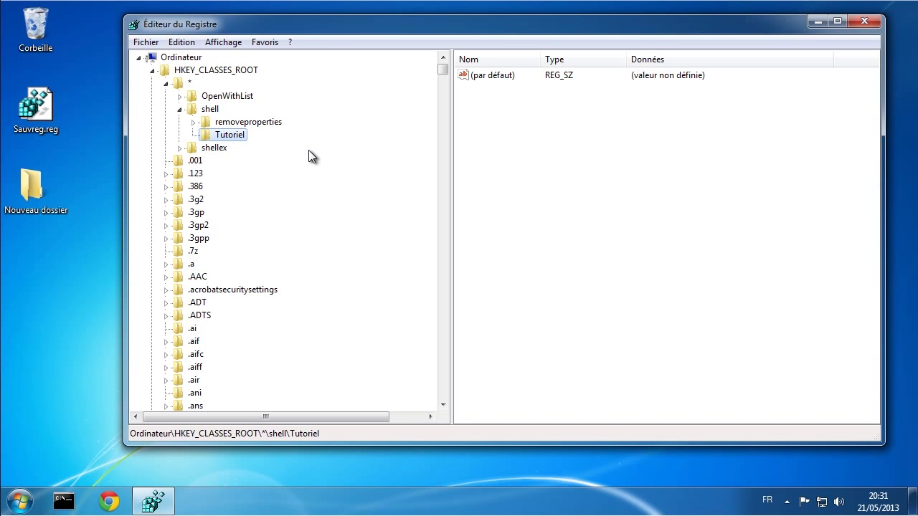
Step: Move the registry editor aside and compare the context menus of the desktop, Nouveau dossier, Sauvreg.reg and the Corbeille, looking for a Tutoriel entry
left_click_drag(262, 24, 471, 48)
left_click(180, 101)
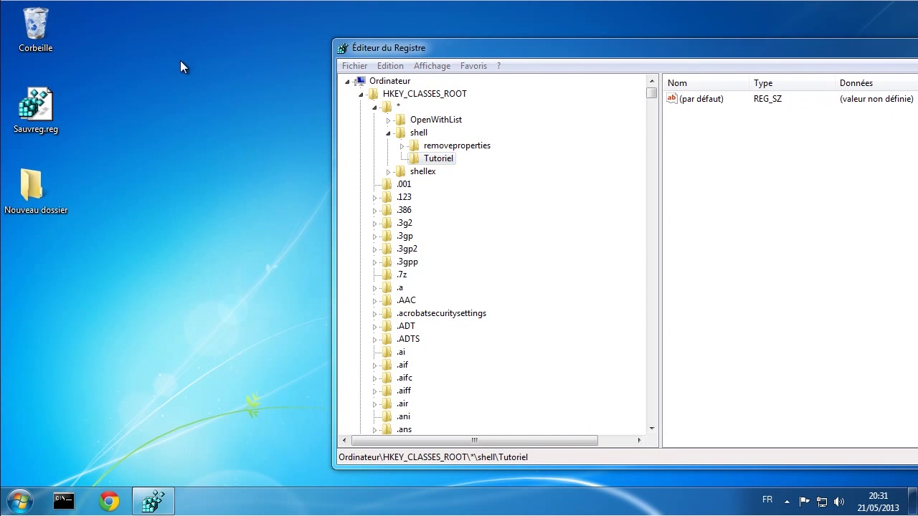
right_click(178, 76)
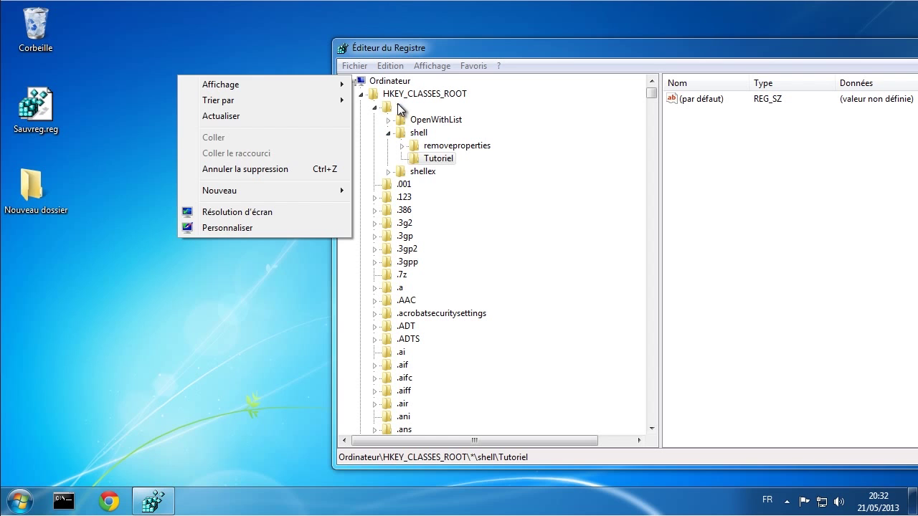
left_click(140, 119)
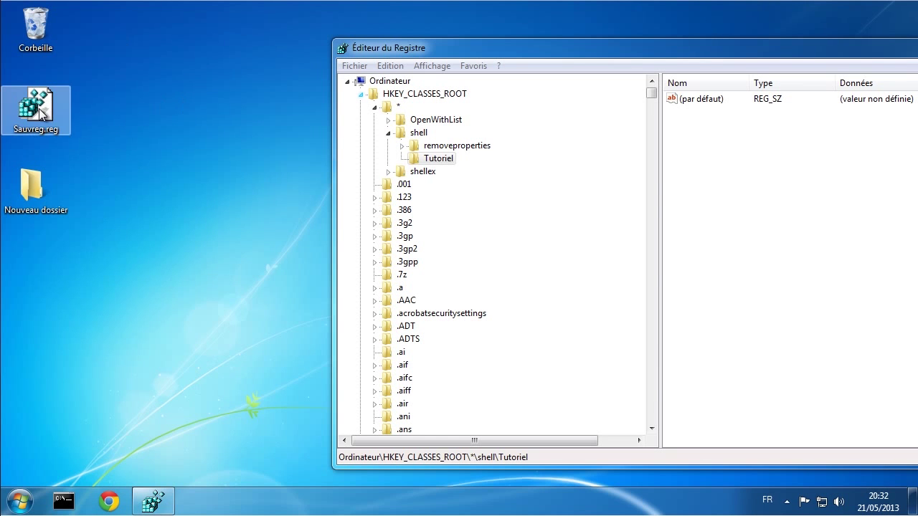
right_click(31, 185)
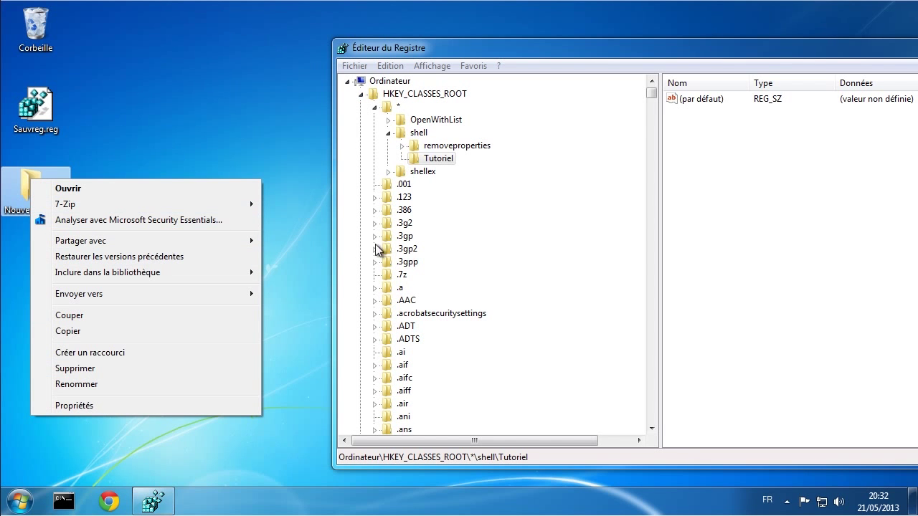
left_click(102, 162)
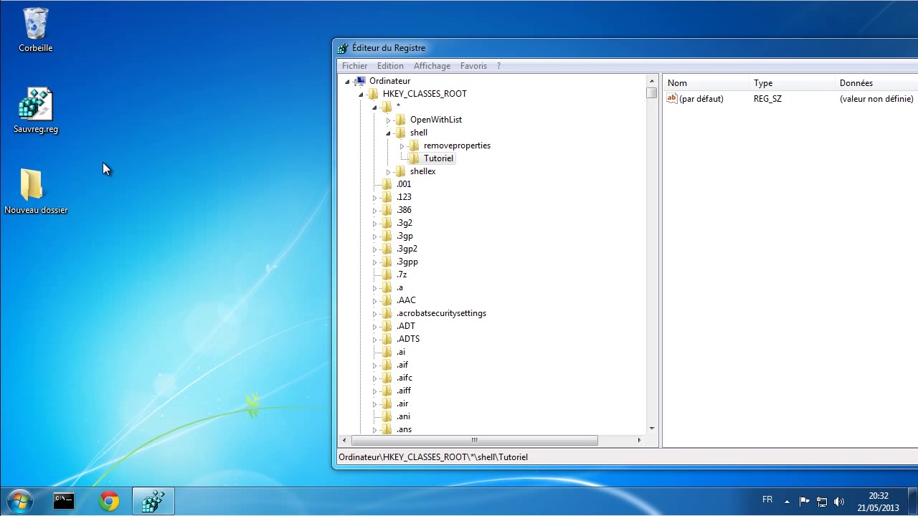
right_click(38, 96)
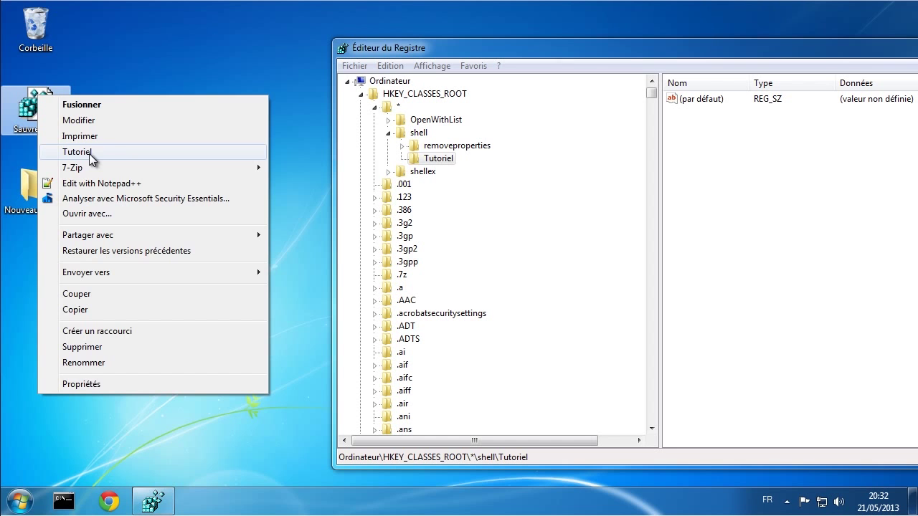
left_click(138, 59)
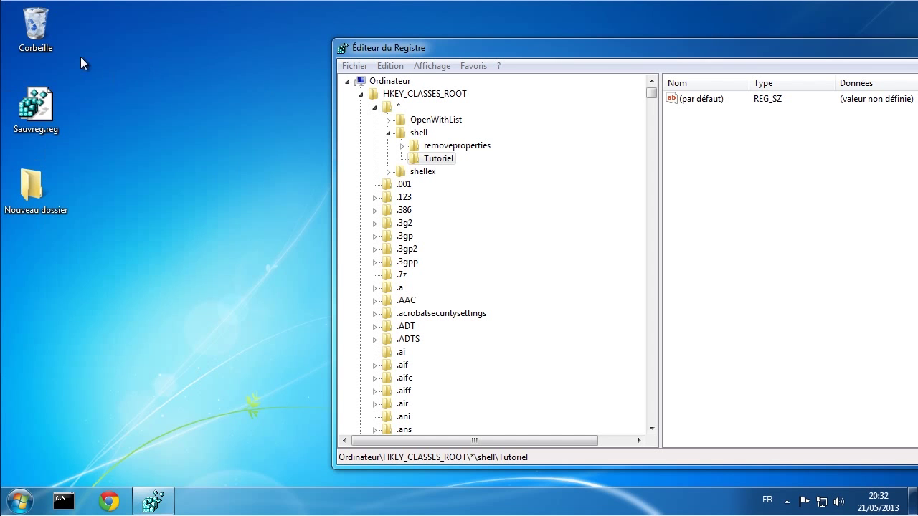
right_click(34, 15)
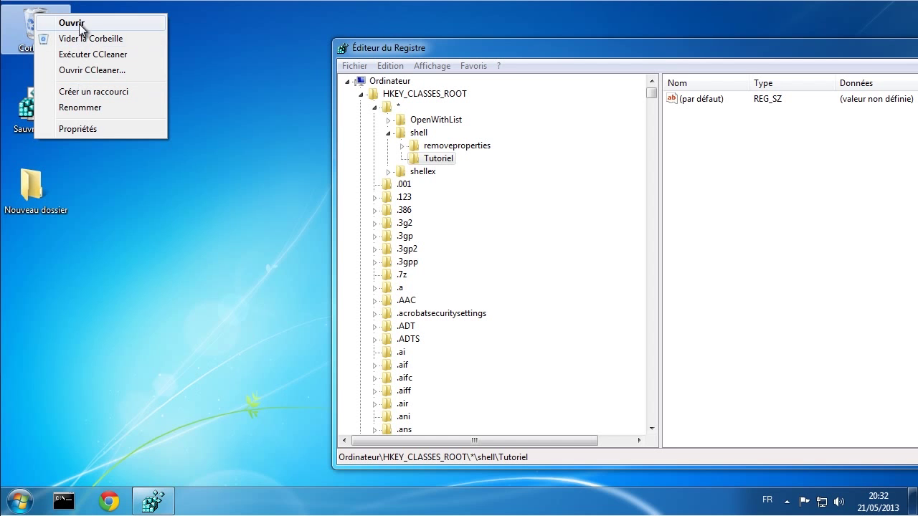
left_click(215, 59)
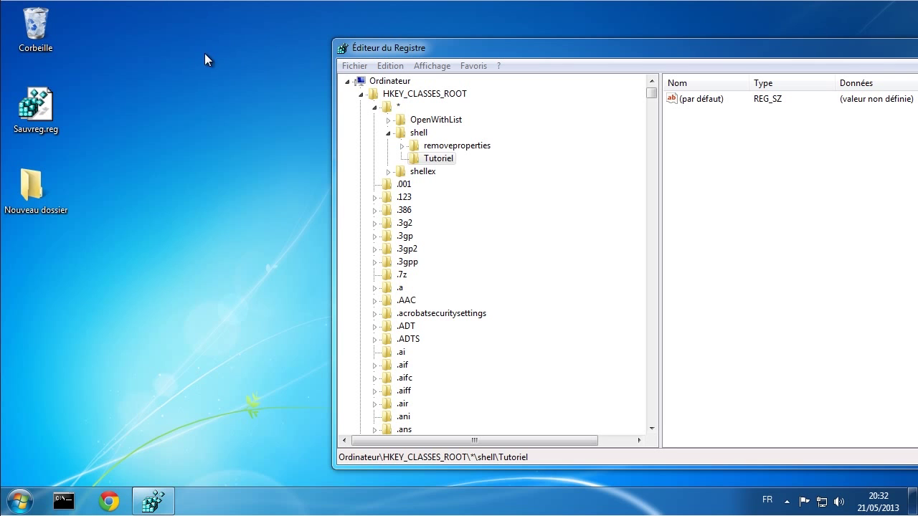
Step: Create a new bitmap image and a new text document on the desktop, keeping their default names
right_click(160, 52)
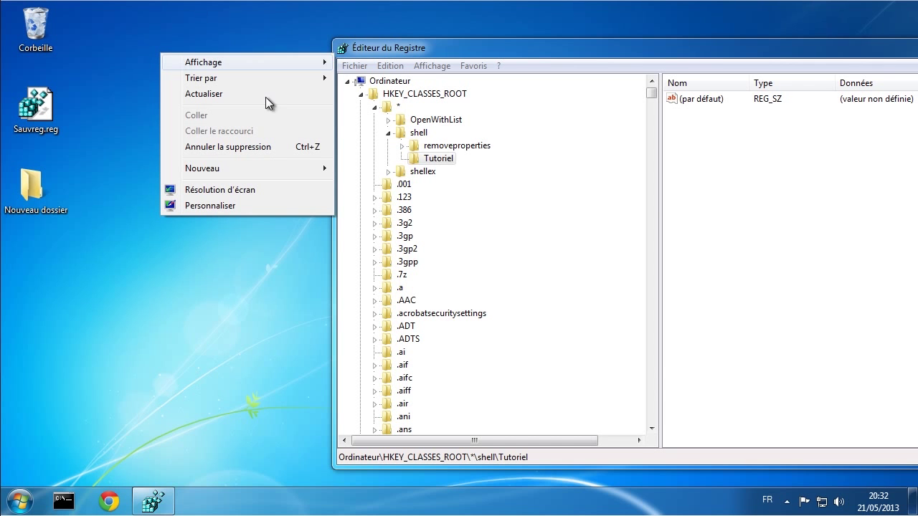
mouse_move(270, 171)
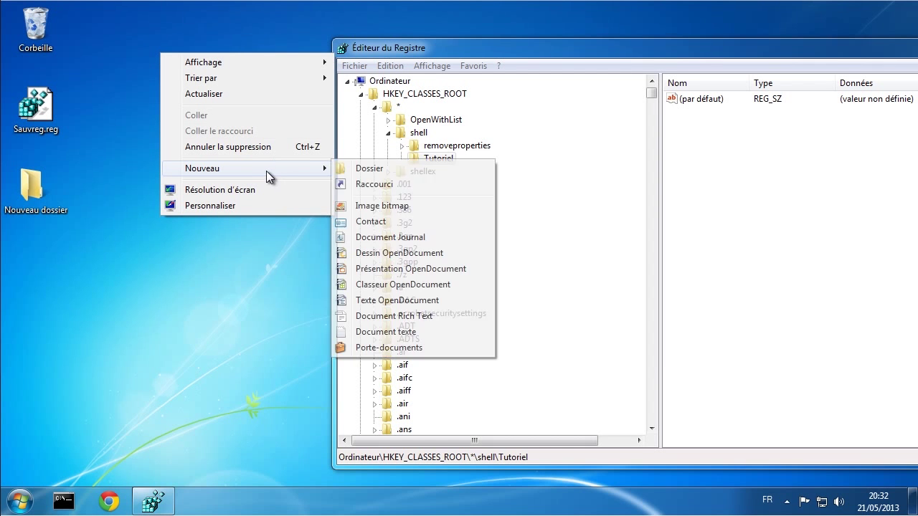
left_click(372, 208)
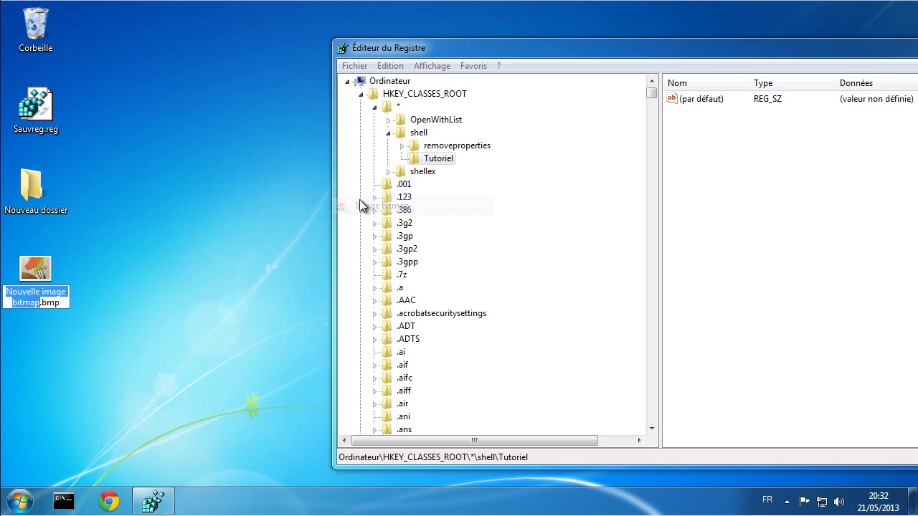
right_click(151, 157)
mouse_move(269, 267)
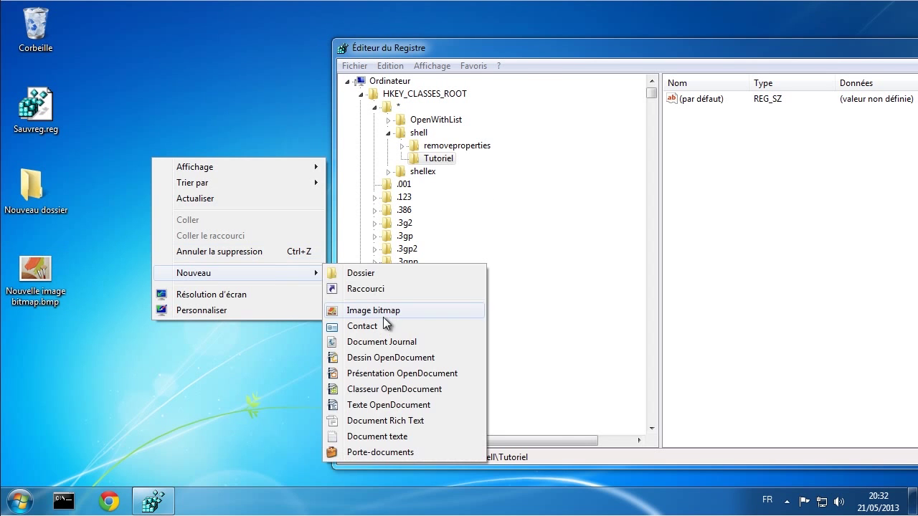
left_click(393, 437)
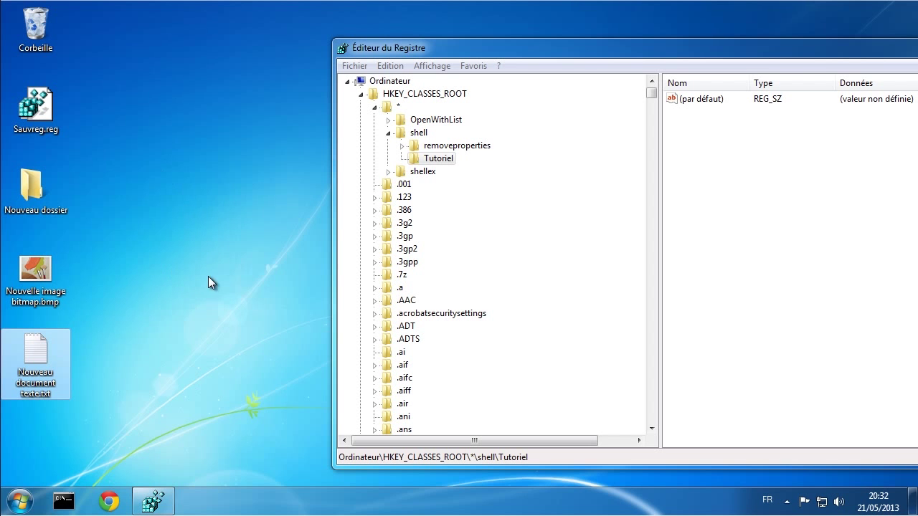
Step: Check the context menus of Sauvreg.reg and the new bitmap image for the Tutoriel entry
right_click(35, 107)
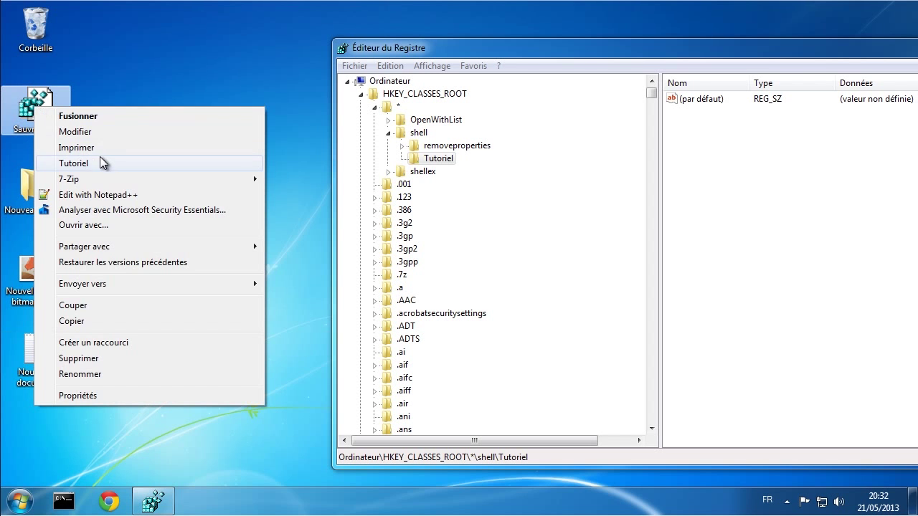
left_click(142, 84)
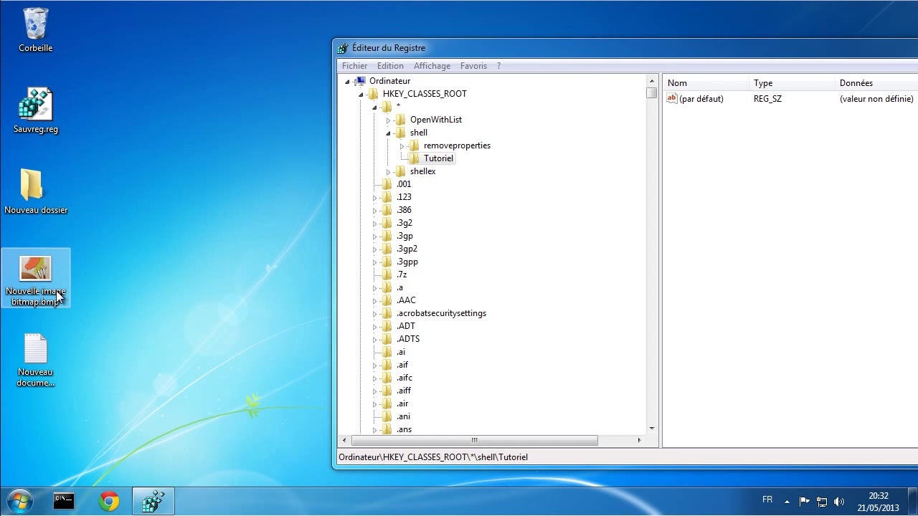
right_click(43, 271)
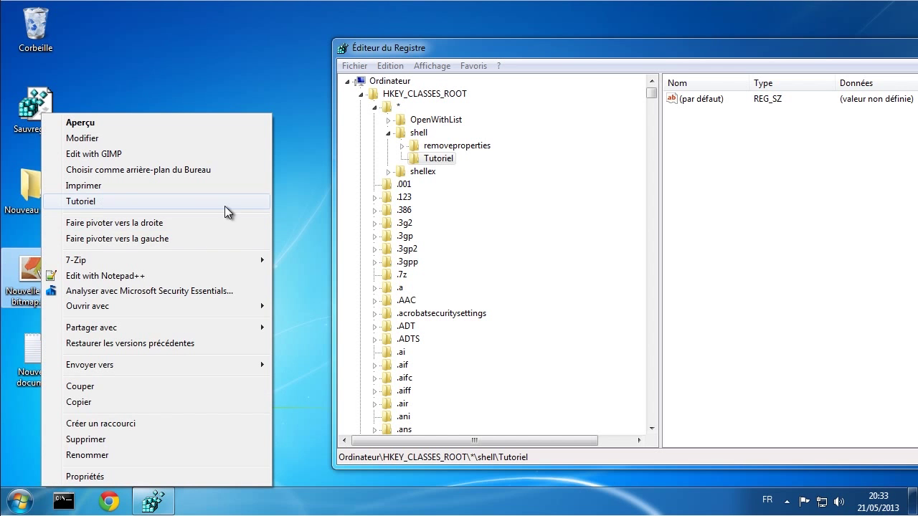
left_click(296, 227)
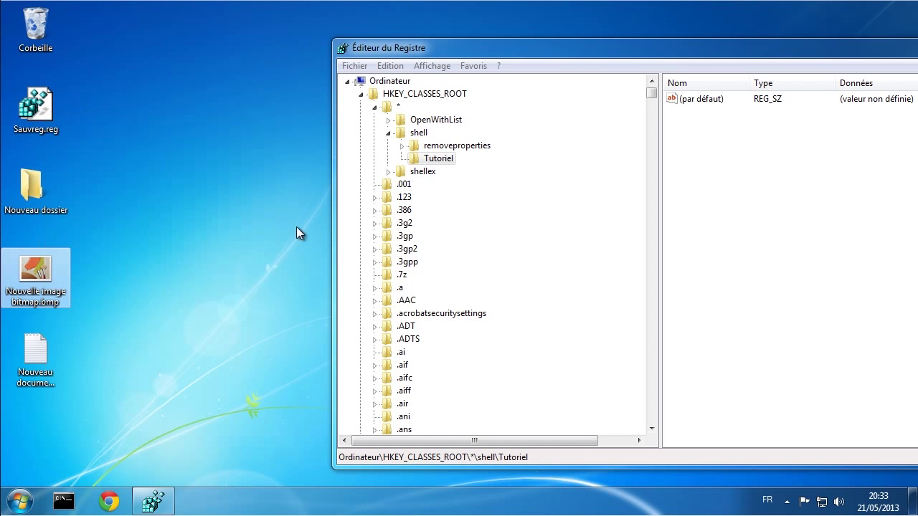
Step: Try the Tutoriel context menu command on the new text document
right_click(36, 356)
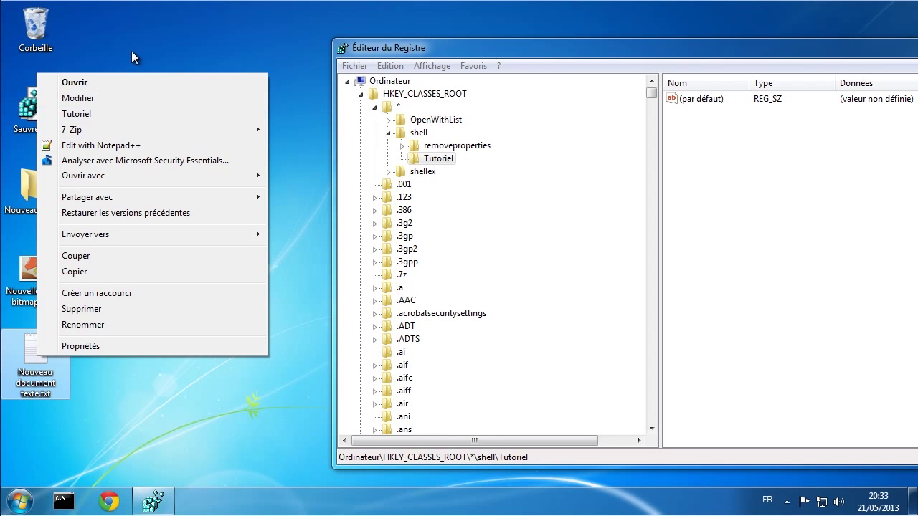
left_click(87, 122)
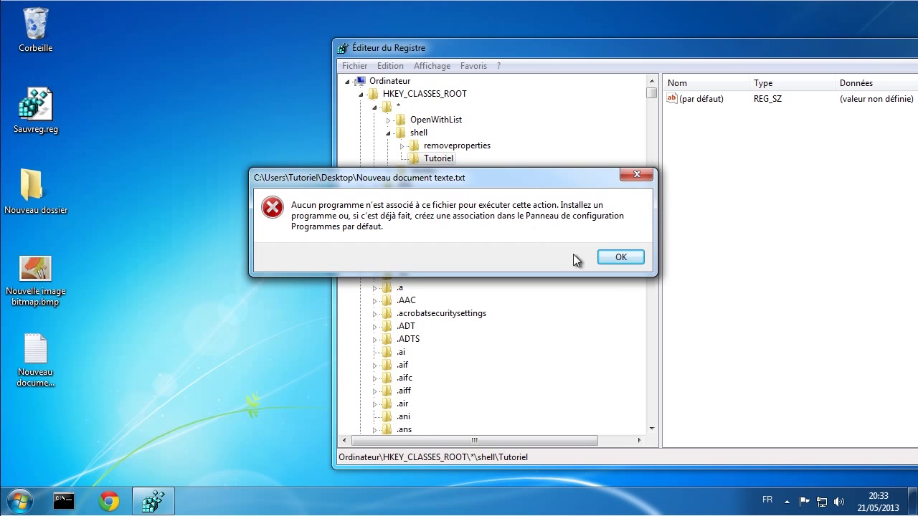
left_click(618, 257)
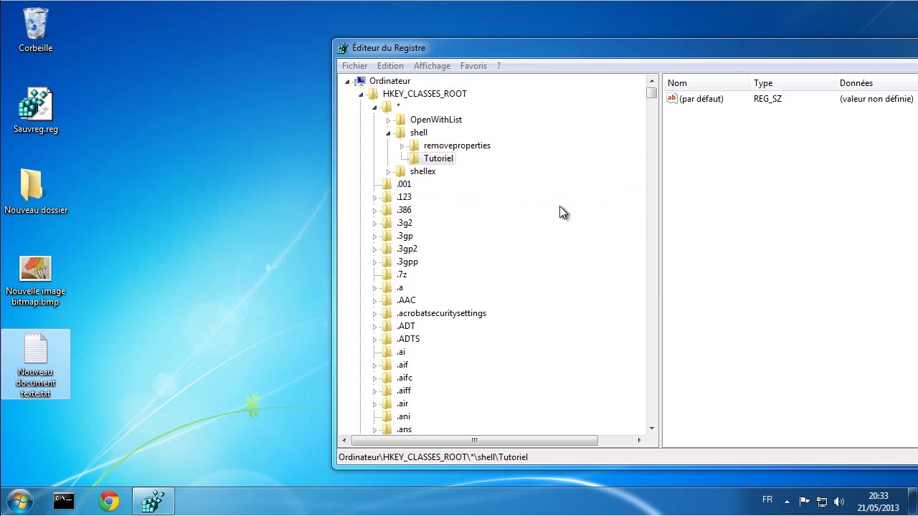
Step: Rename the Tutoriel key under *\shell as tutorial, and check its entry in the context menu of Sauvreg.reg
left_click_drag(587, 49, 396, 34)
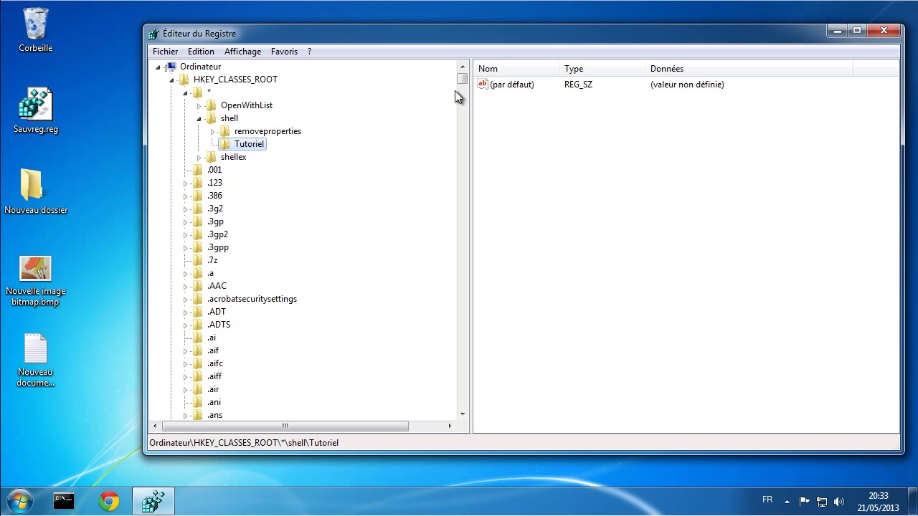
right_click(247, 147)
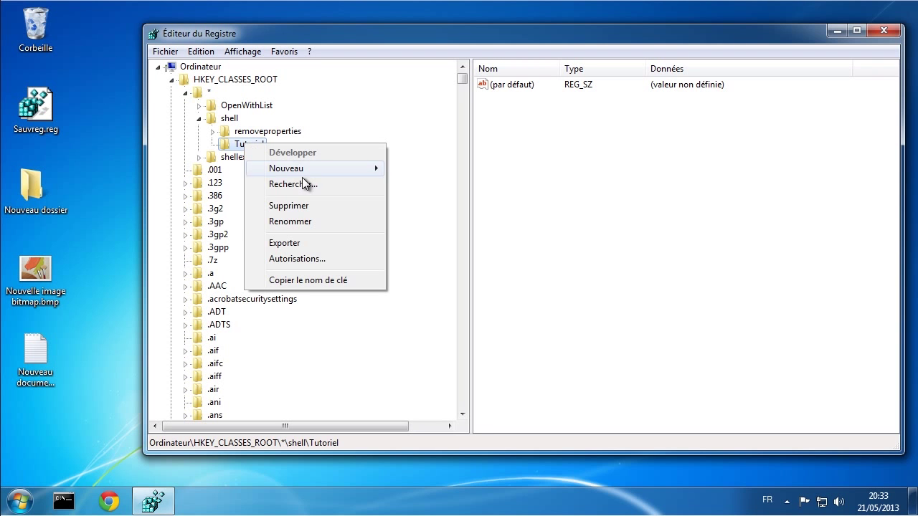
left_click(304, 221)
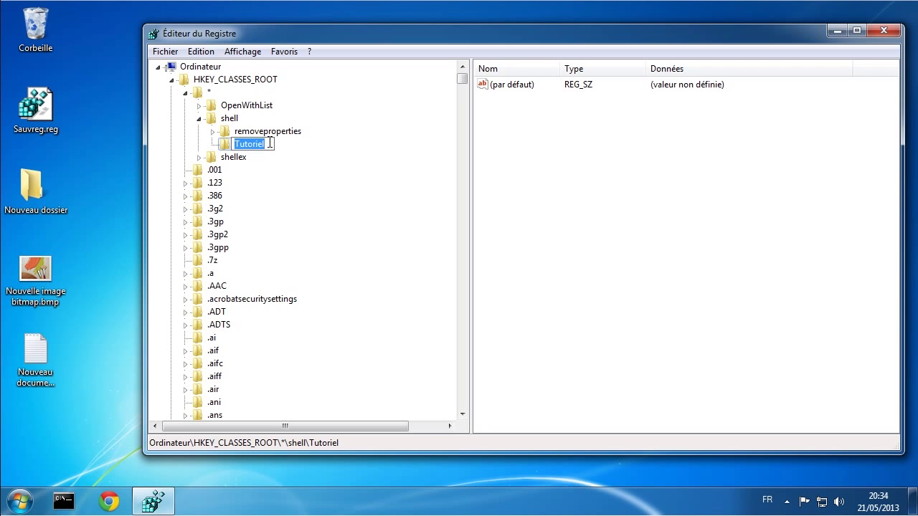
type("tutorial")
key("Return")
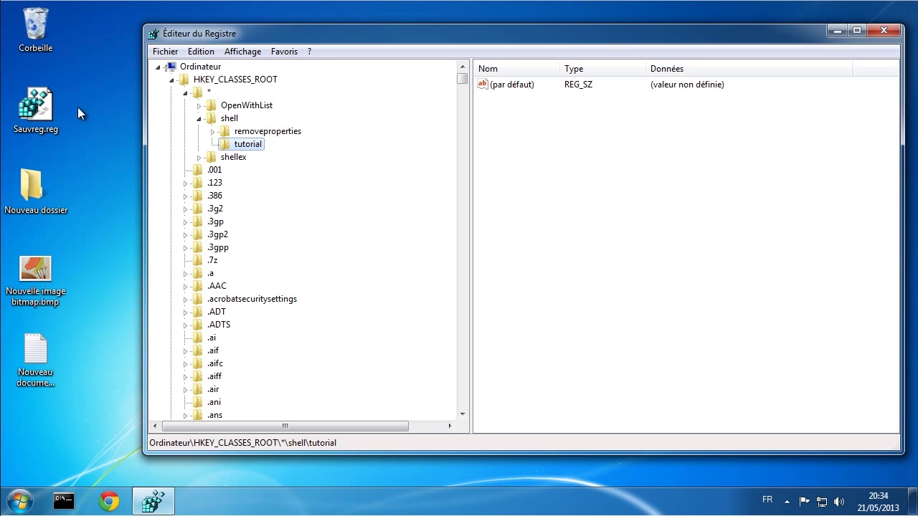
right_click(43, 103)
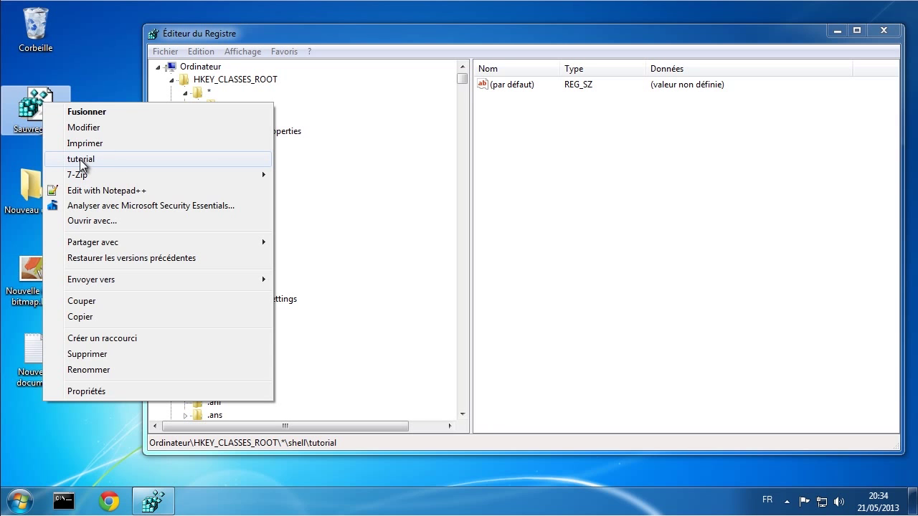
Step: Widen the value name column to examine the removeproperties key's values, and return to the tutorial key
left_click(384, 153)
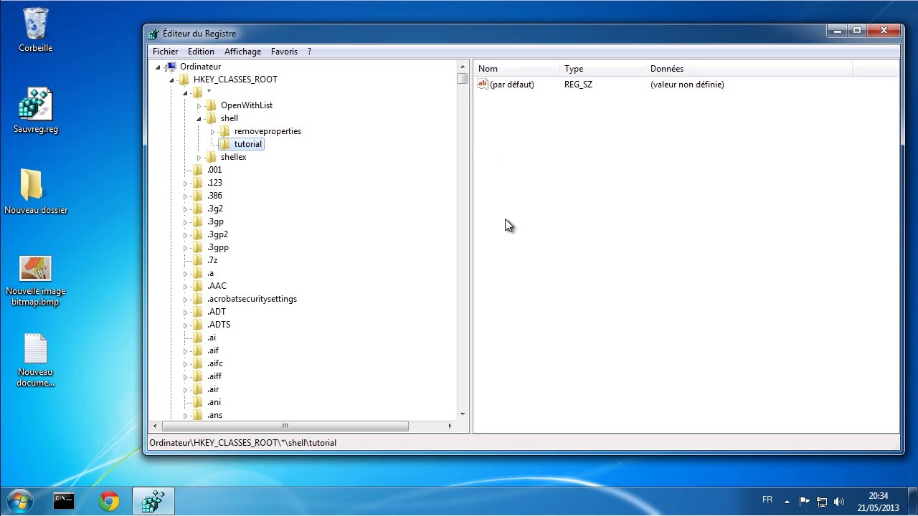
left_click(261, 135)
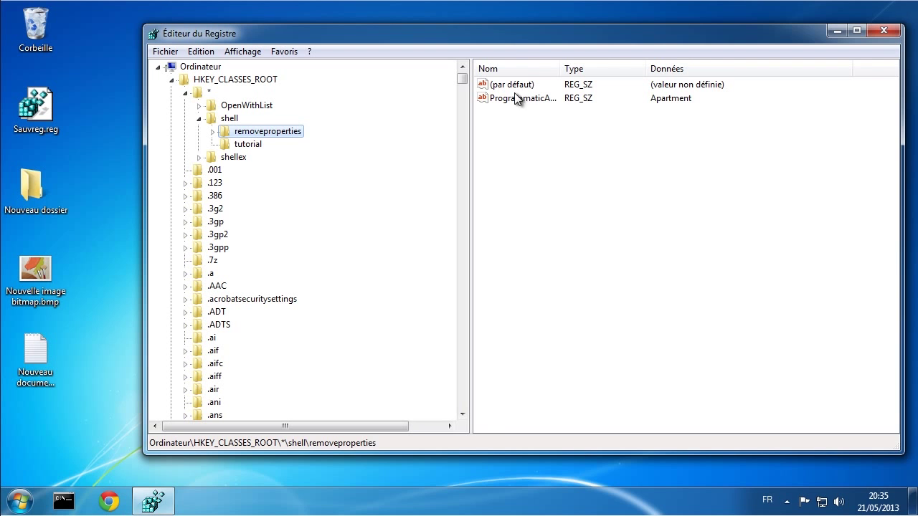
left_click_drag(558, 72, 610, 72)
left_click(589, 82)
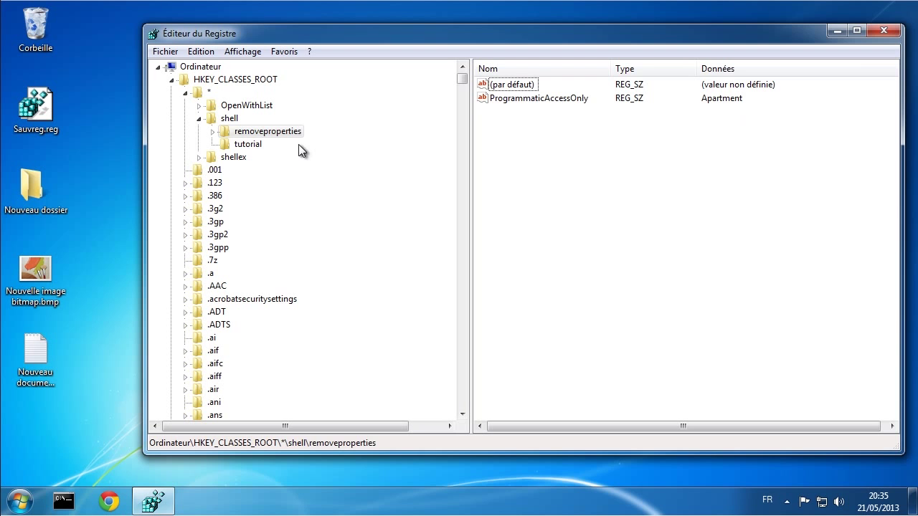
left_click(242, 145)
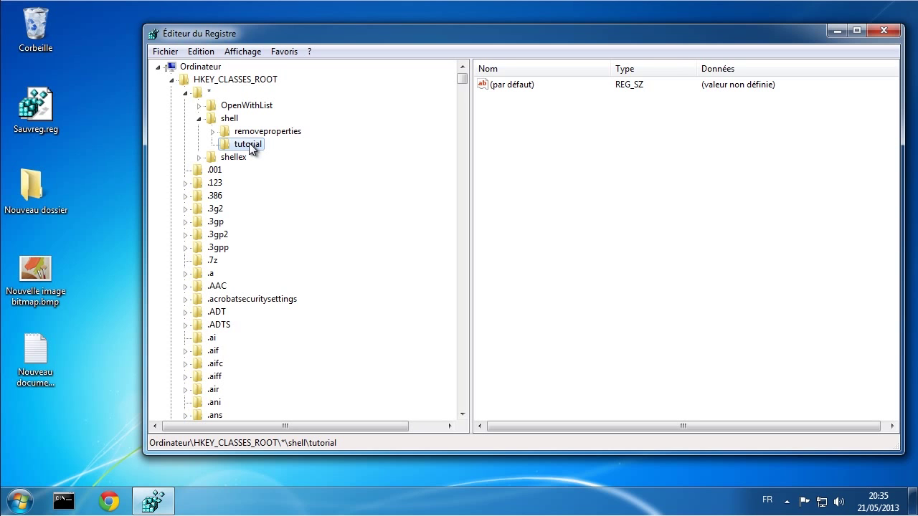
right_click(511, 163)
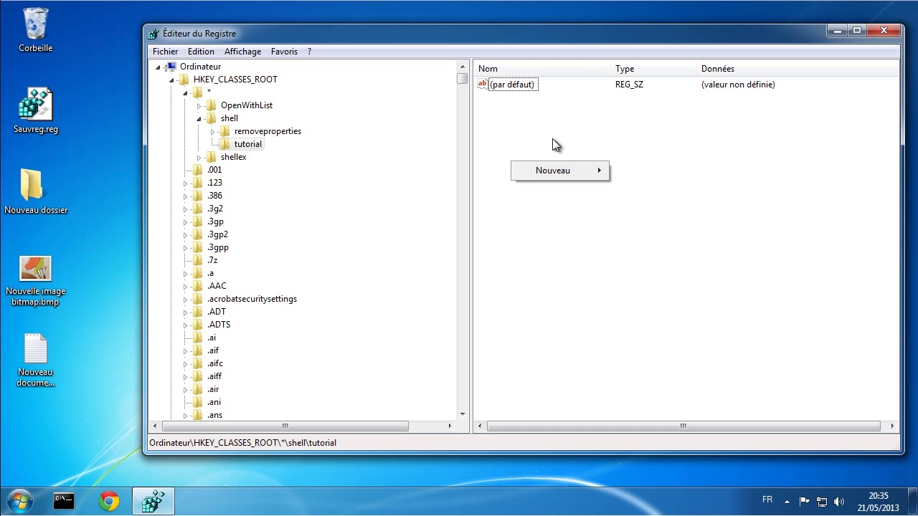
mouse_move(559, 172)
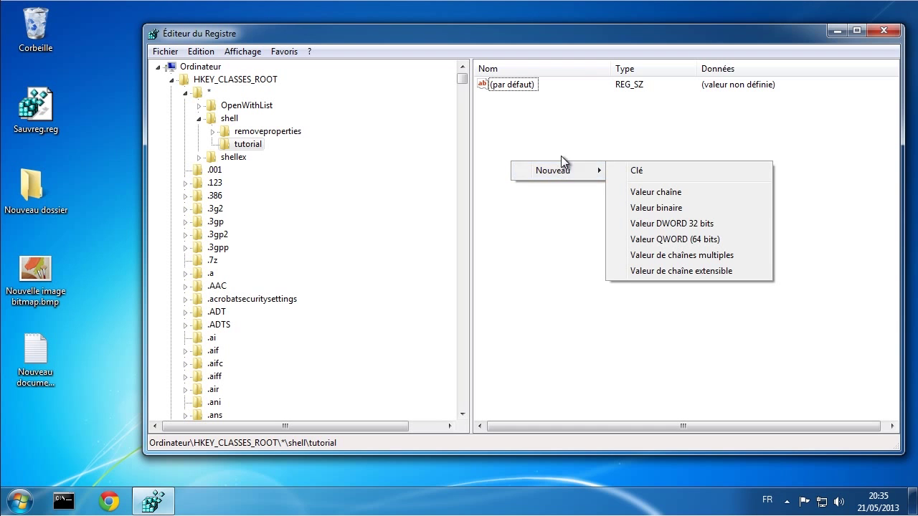
left_click(251, 143)
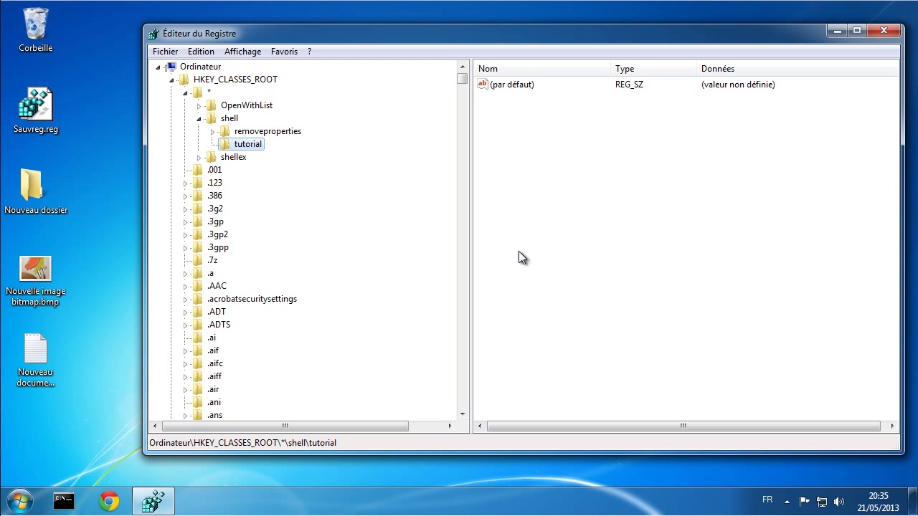
Step: Create a string value named MUIVerb in the tutorial key, and check the entry in the context menu of Sauvreg.reg
right_click(558, 162)
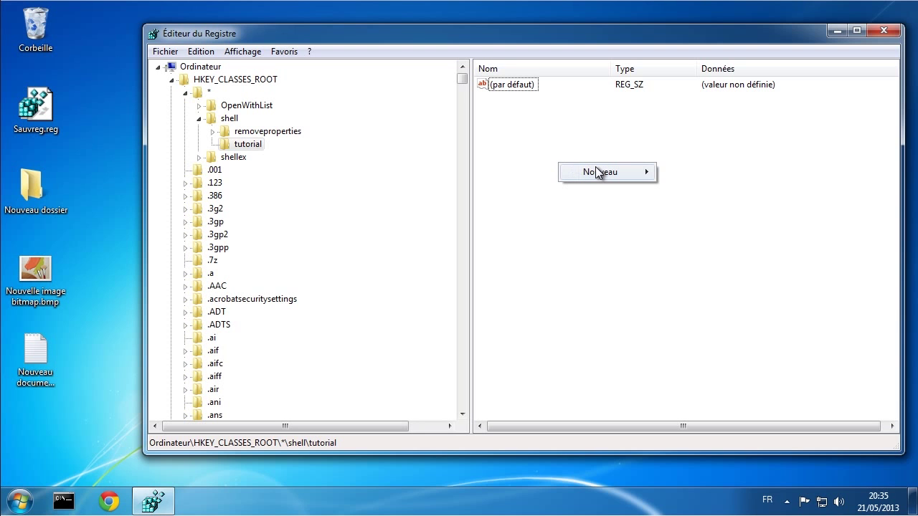
mouse_move(596, 167)
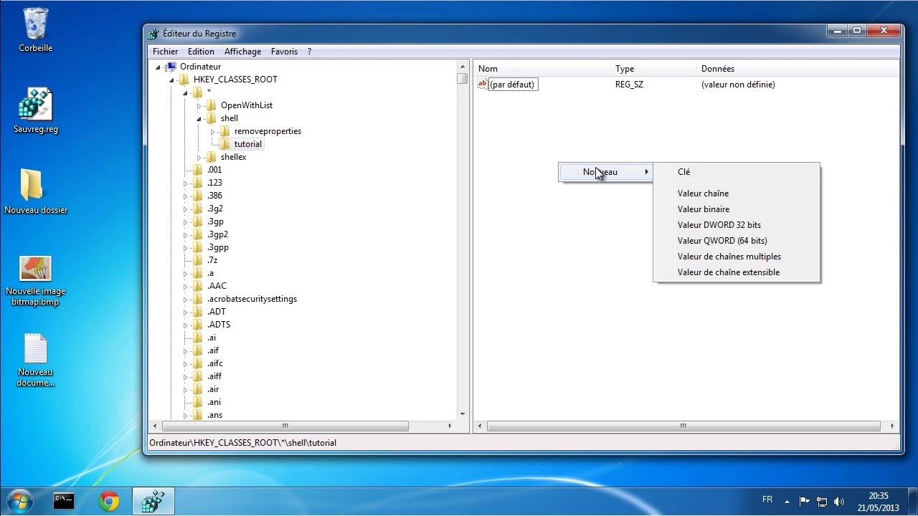
left_click(712, 194)
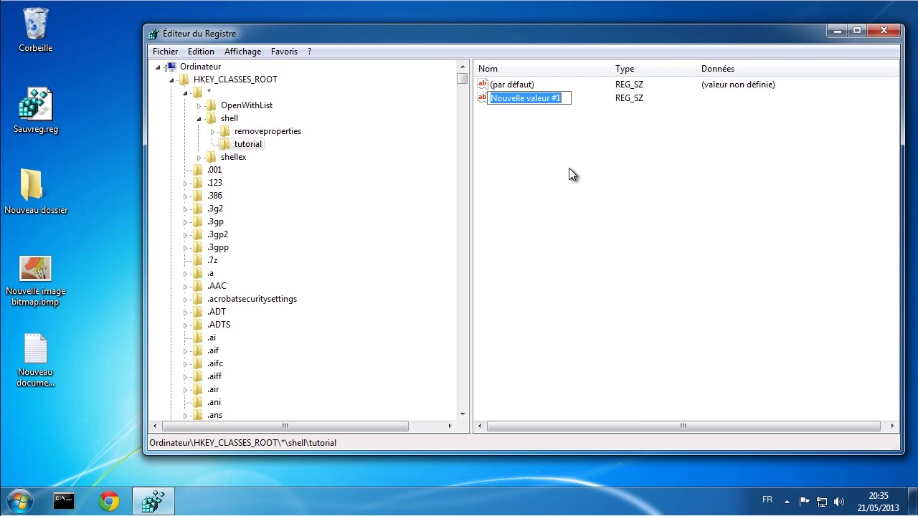
type("MUI")
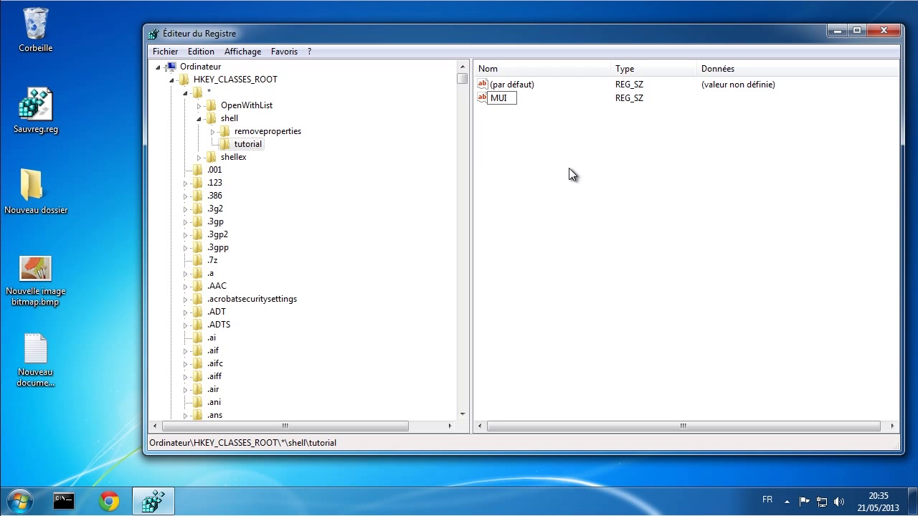
type("Verb")
key("Return")
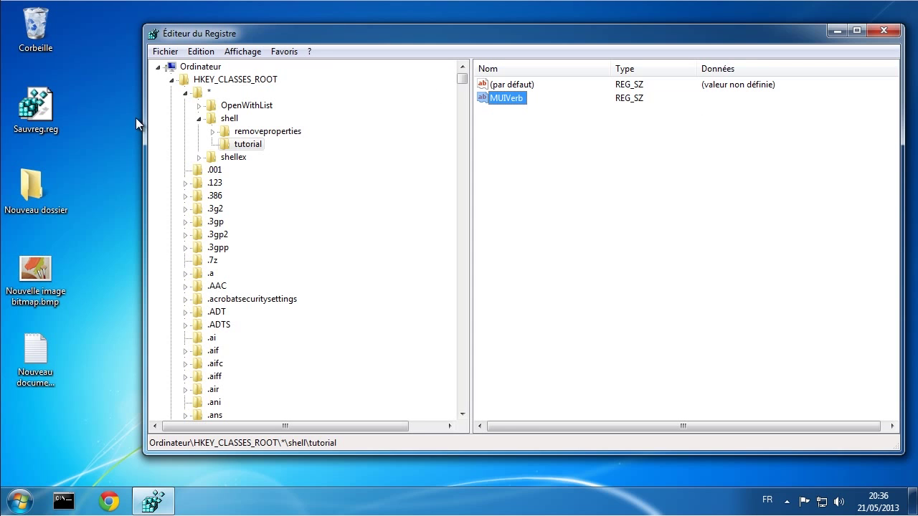
right_click(50, 108)
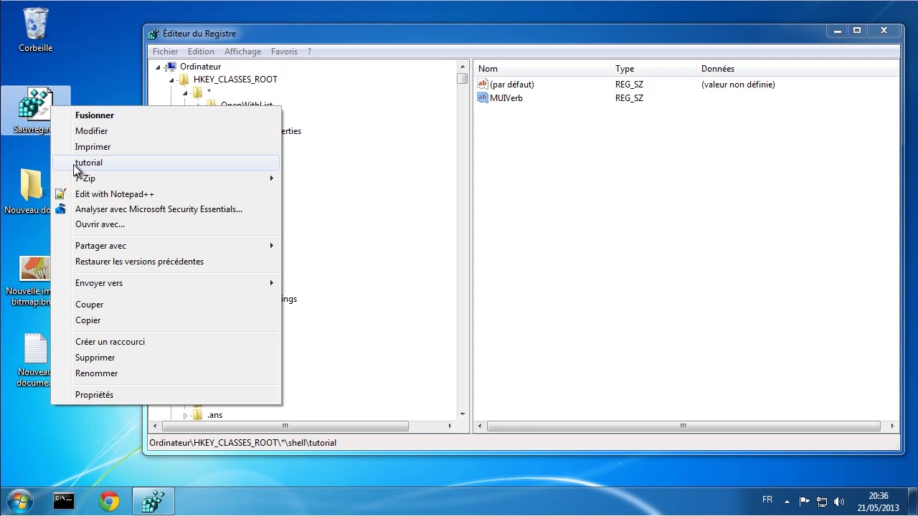
left_click(83, 62)
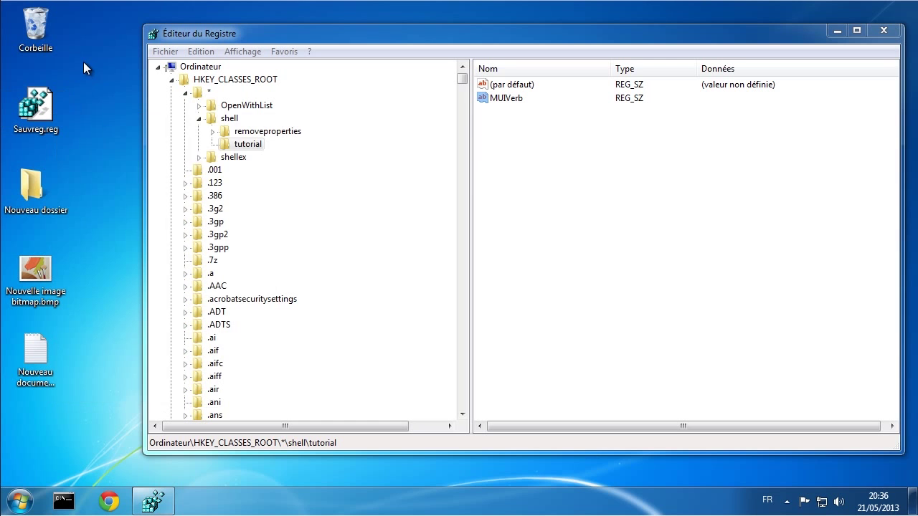
Step: Set the data of MUIVerb to "Mes Tutoriels", and check the entry in the context menu of Sauvreg.reg
left_click(509, 100)
double_click(509, 100)
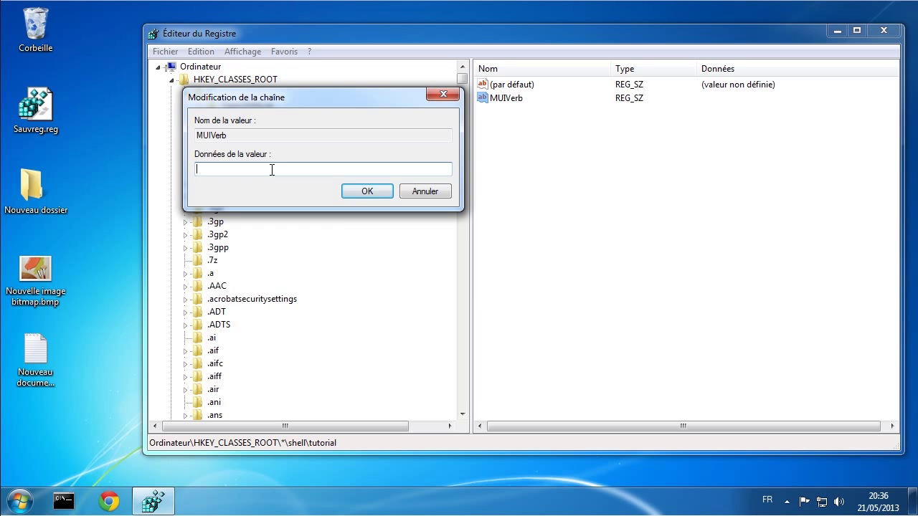
type("Mes Tutoriels")
left_click(365, 189)
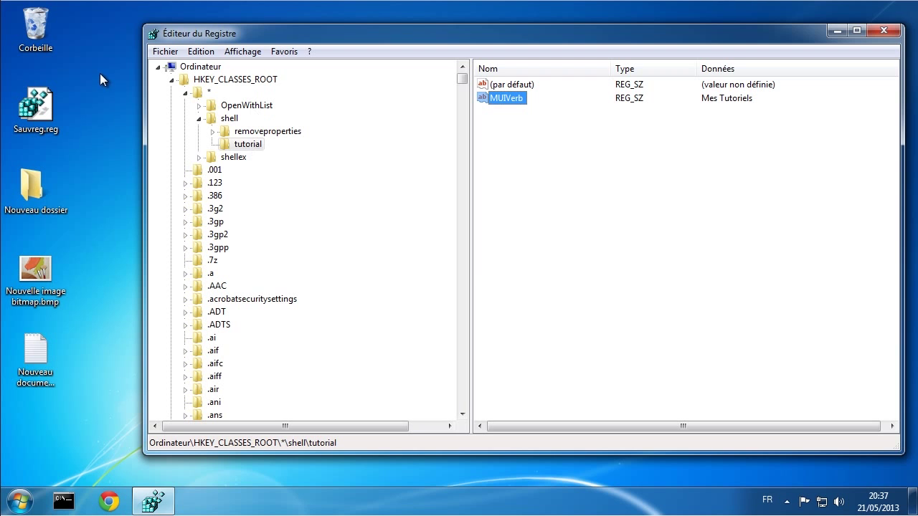
left_click(101, 96)
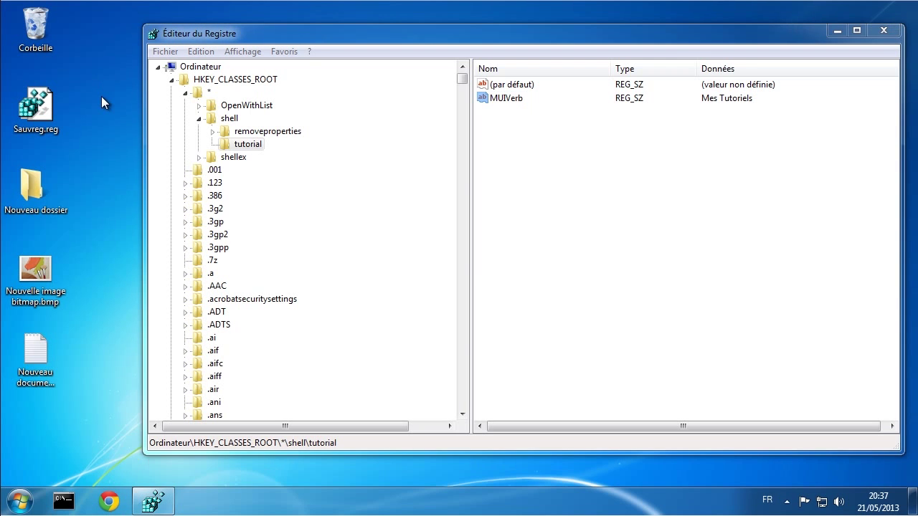
left_click(33, 102)
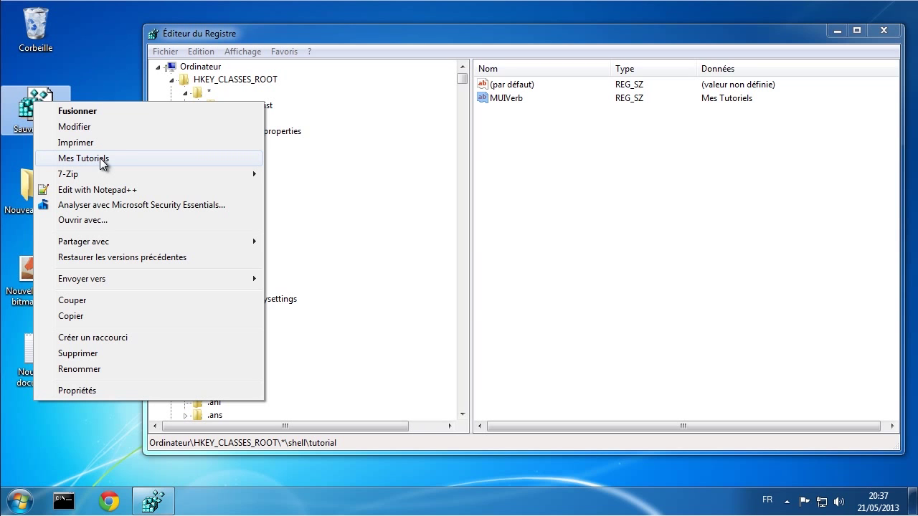
left_click(114, 83)
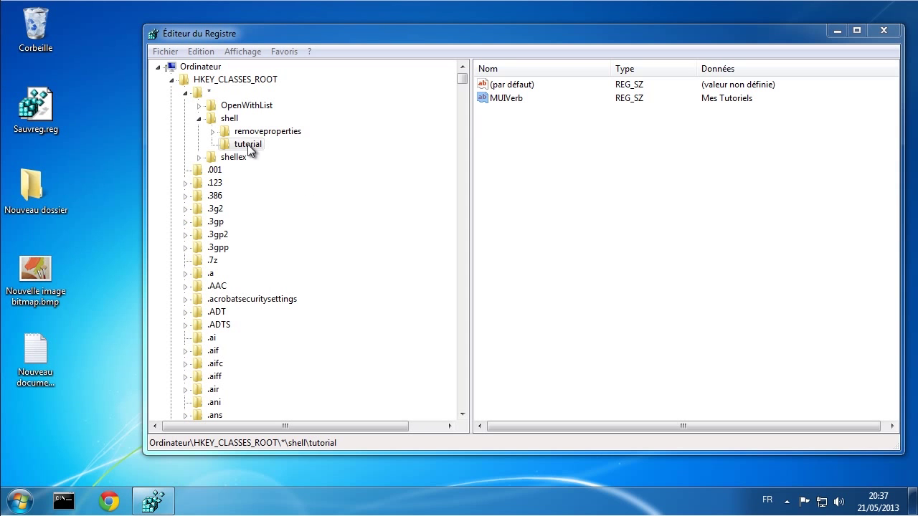
Step: Copy the data text of the MUIVerb value without changing it
double_click(501, 99)
key("super+c")
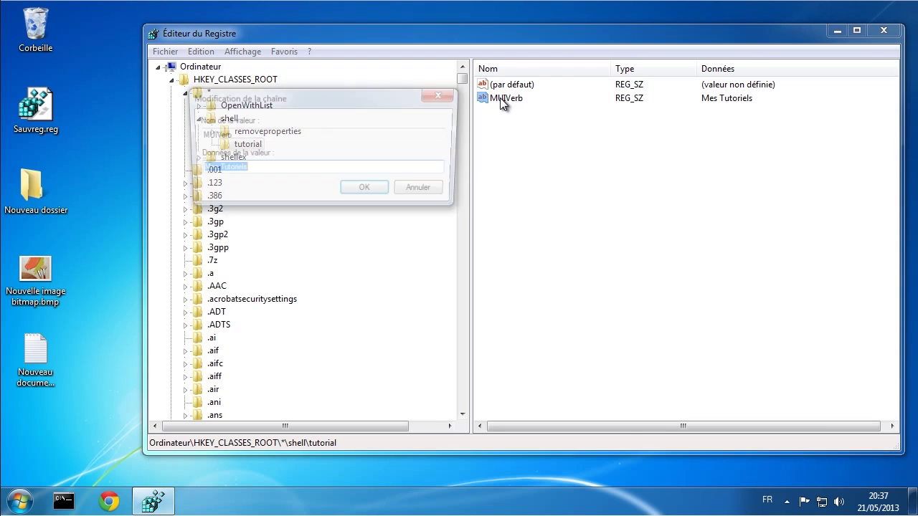
right_click(231, 170)
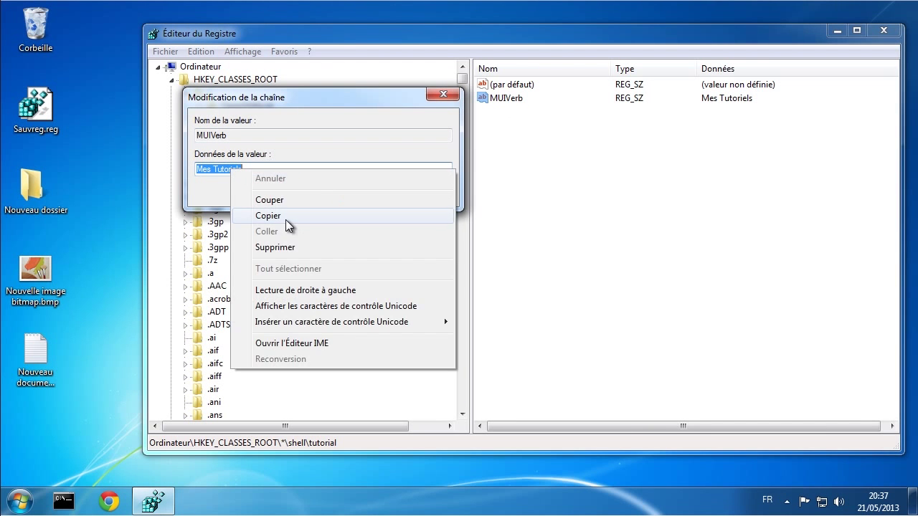
left_click(286, 218)
left_click(431, 192)
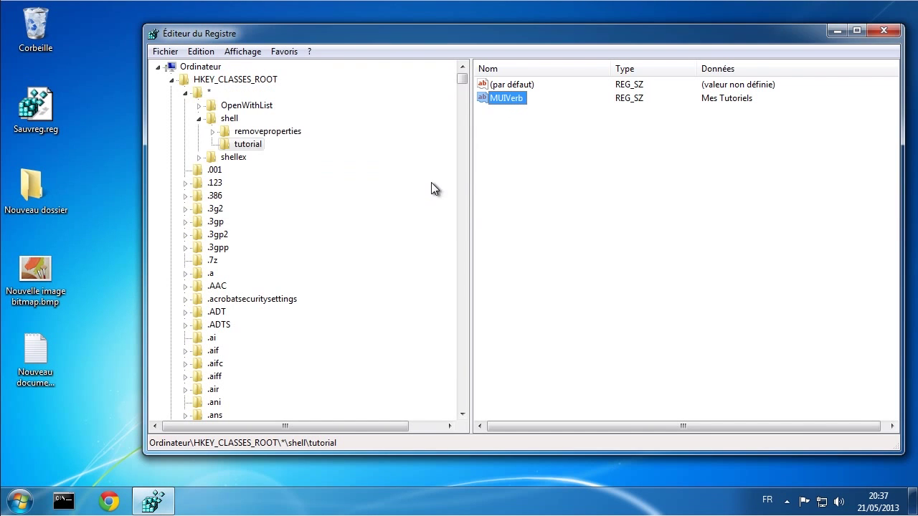
Step: Delete the MUIVerb value from the tutorial key, and check the context menu of Sauvreg.reg
right_click(496, 98)
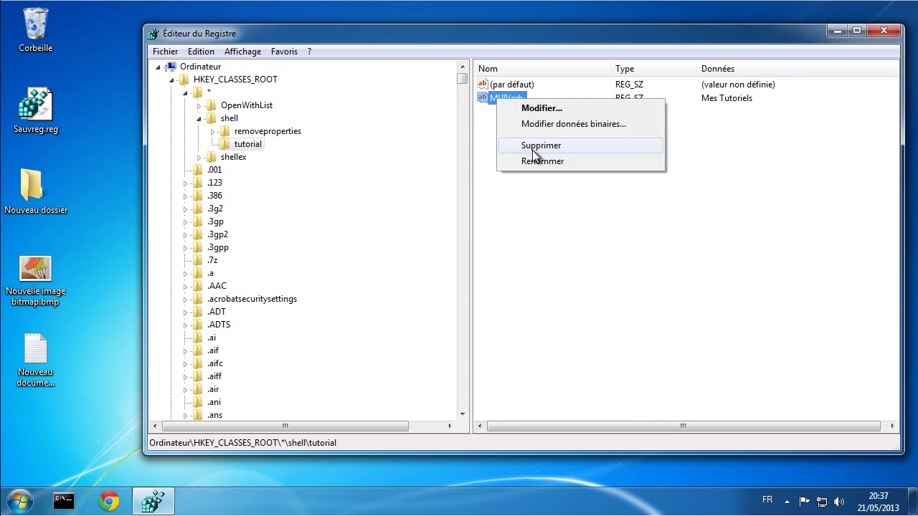
left_click(530, 147)
left_click(567, 251)
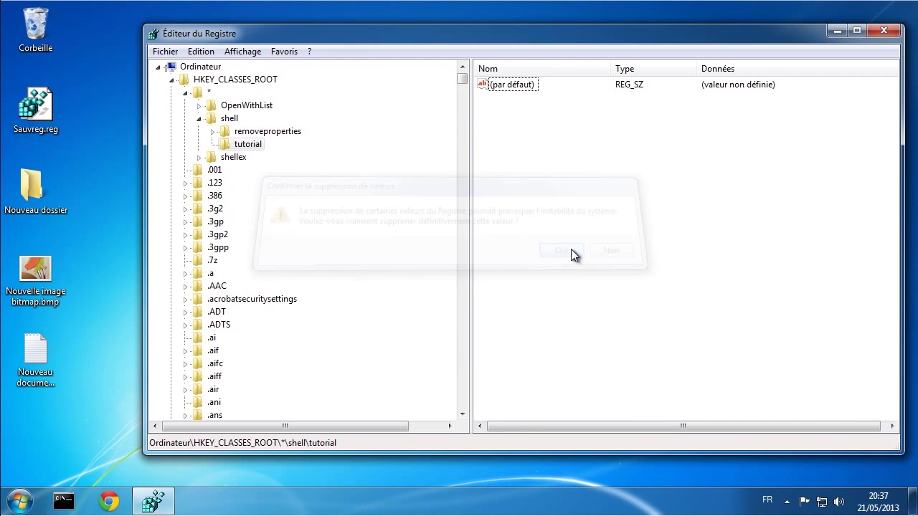
right_click(42, 106)
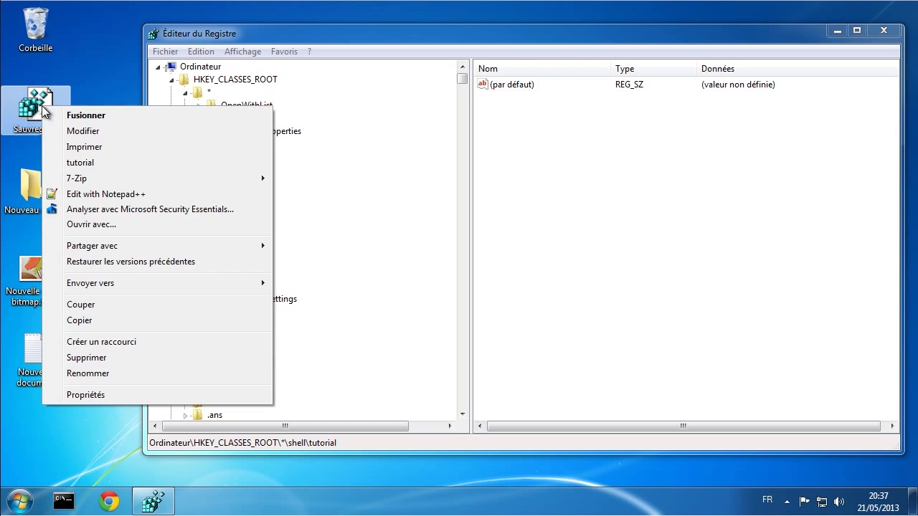
left_click(342, 154)
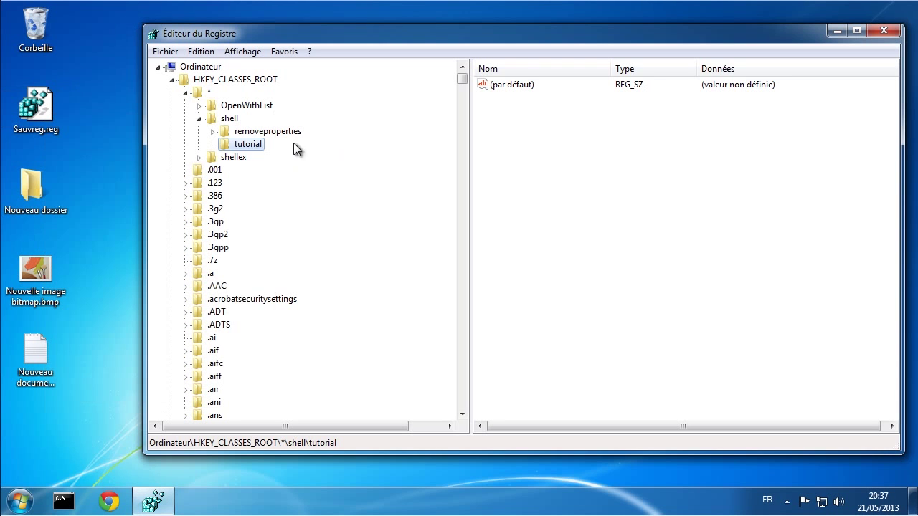
Step: Rename the tutorial key under *\shell as "Mes Tutoriels" using the copied text, and check the context menu of Sauvreg.reg
right_click(248, 143)
left_click(291, 220)
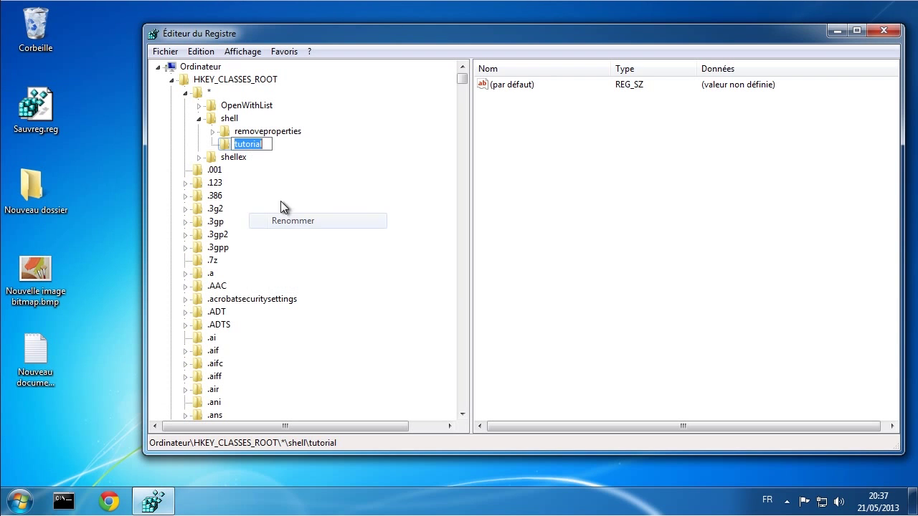
right_click(246, 146)
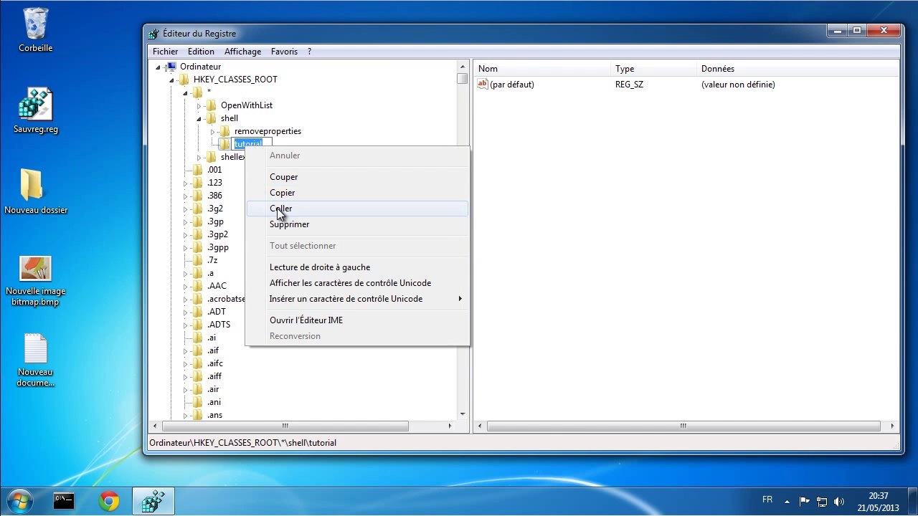
left_click(280, 208)
left_click(352, 148)
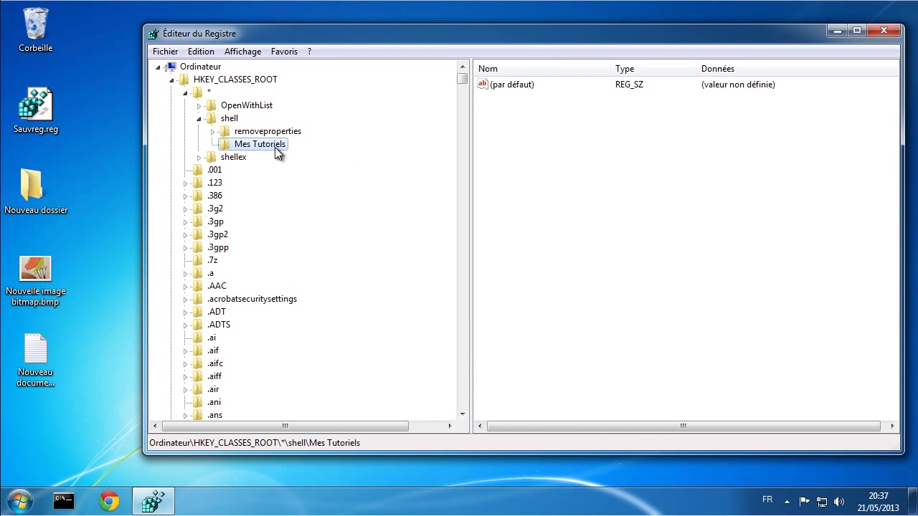
right_click(41, 103)
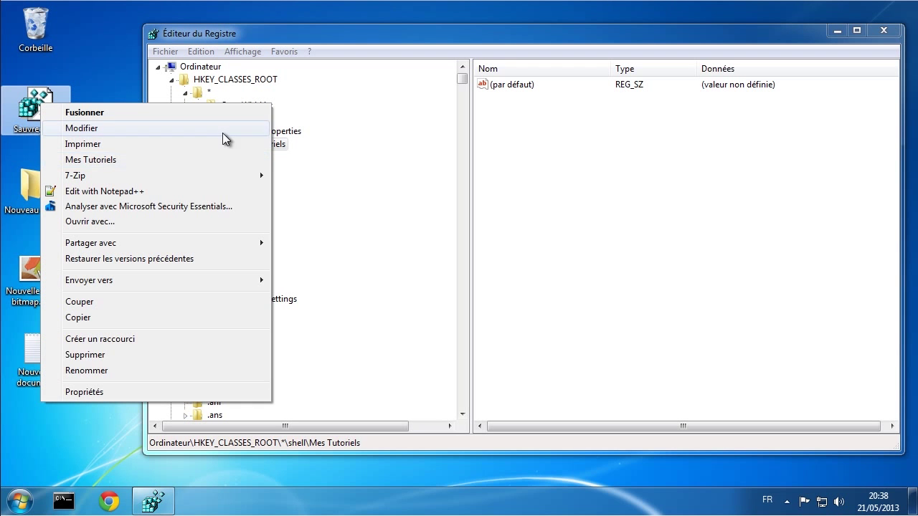
left_click(286, 144)
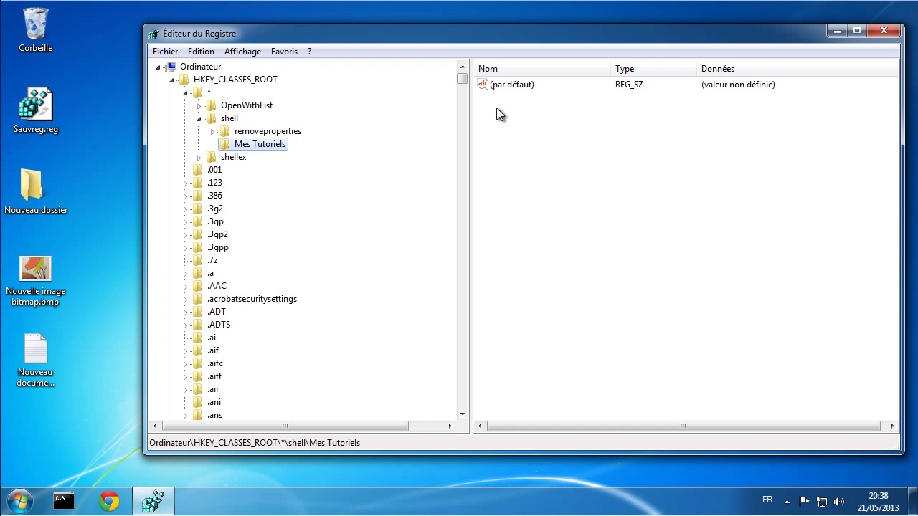
Step: Copy the name of the "Mes Tutoriels" key under *\shell, and rename the key as "tutorial"
right_click(274, 146)
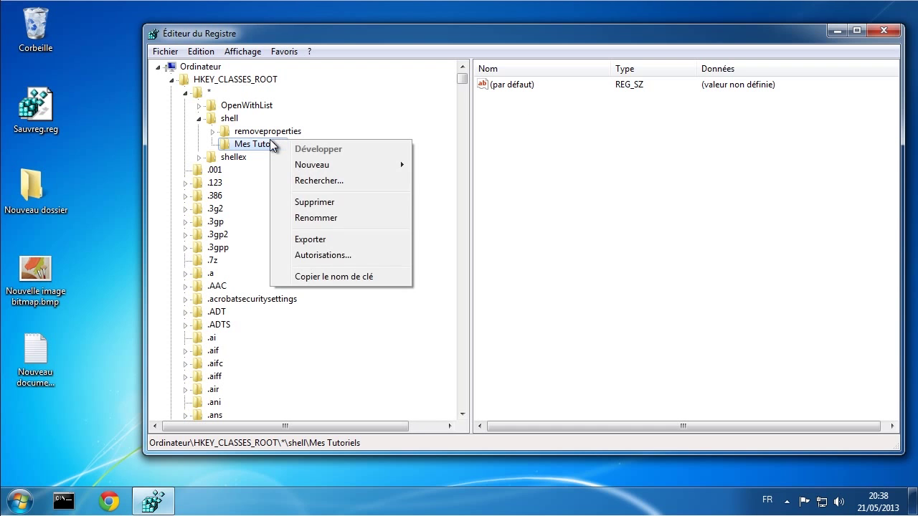
left_click(323, 217)
key("super+c")
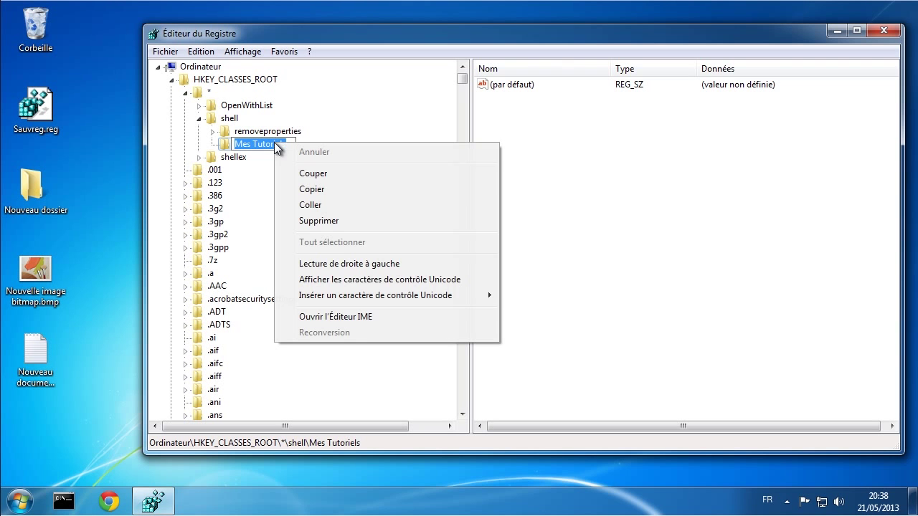
right_click(275, 143)
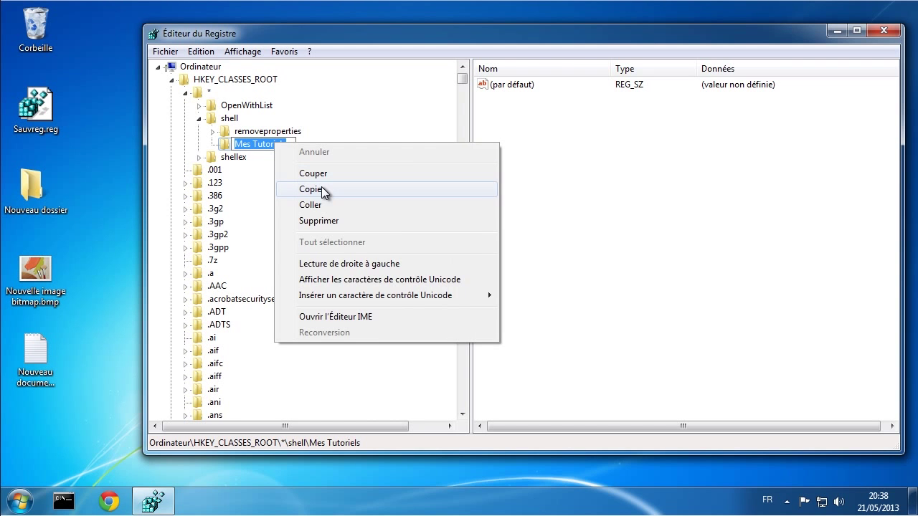
left_click(324, 190)
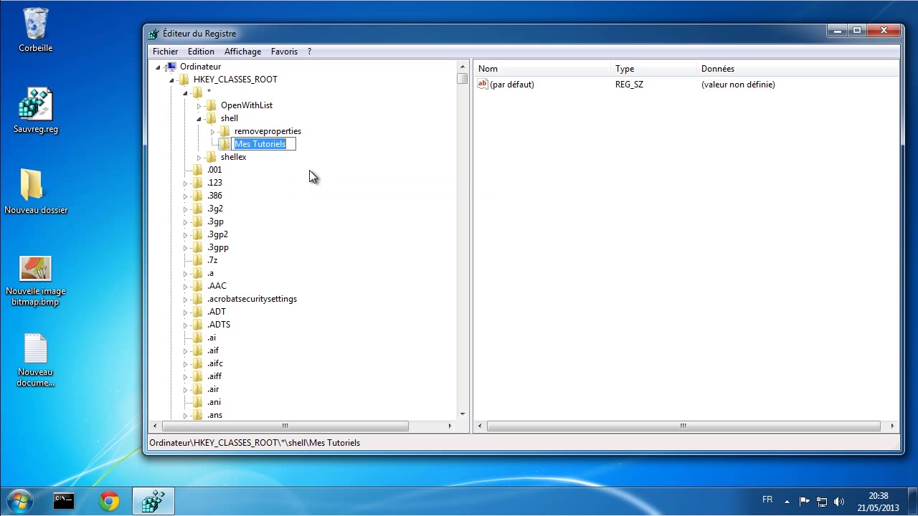
type("tutoiral")
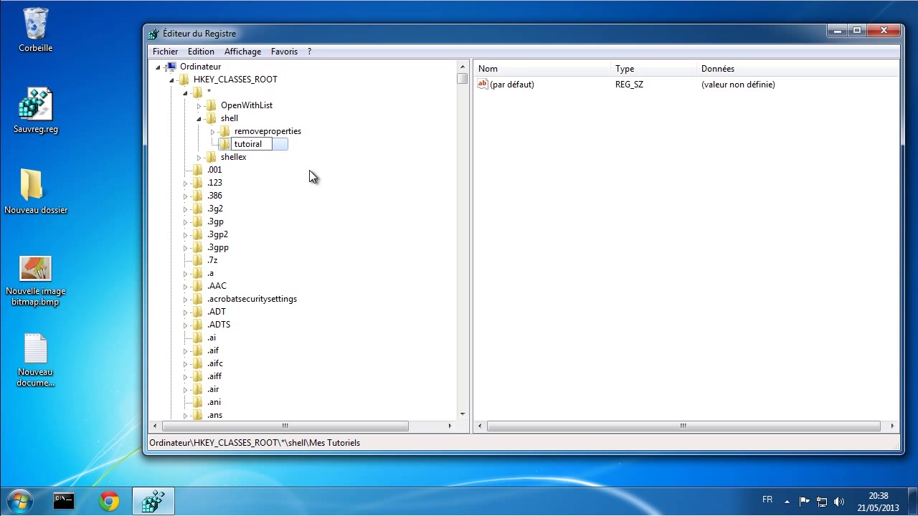
left_click_drag(267, 145, 231, 148)
type("tutorial")
left_click(535, 132)
Step: Create a string value named MUIVerb in the tutorial key
right_click(521, 128)
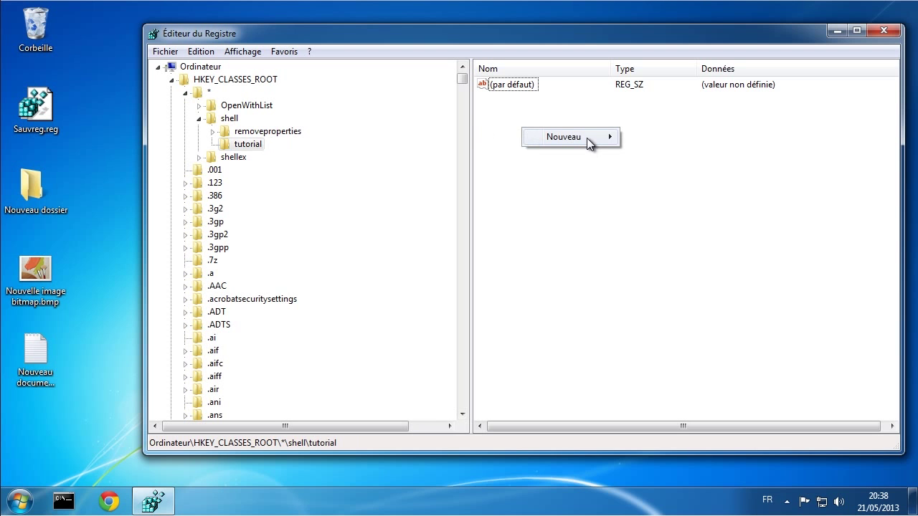
mouse_move(586, 137)
left_click(668, 158)
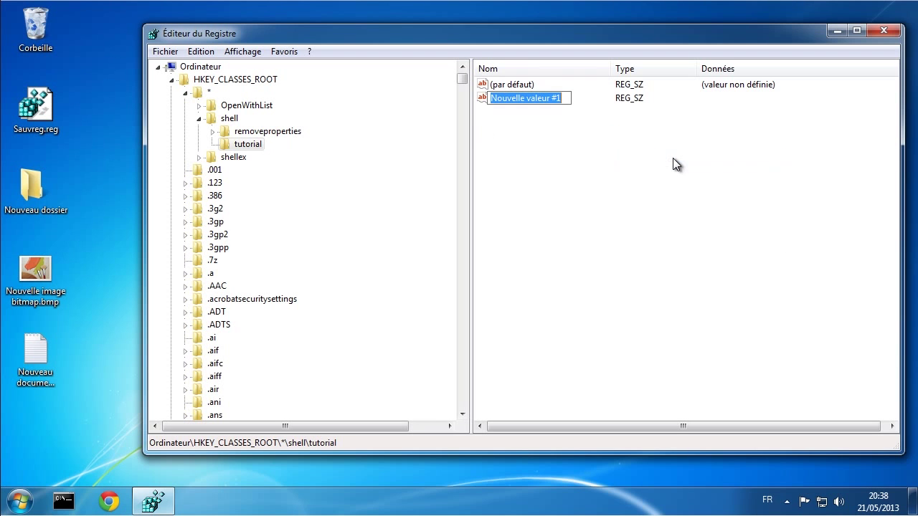
type("MUI")
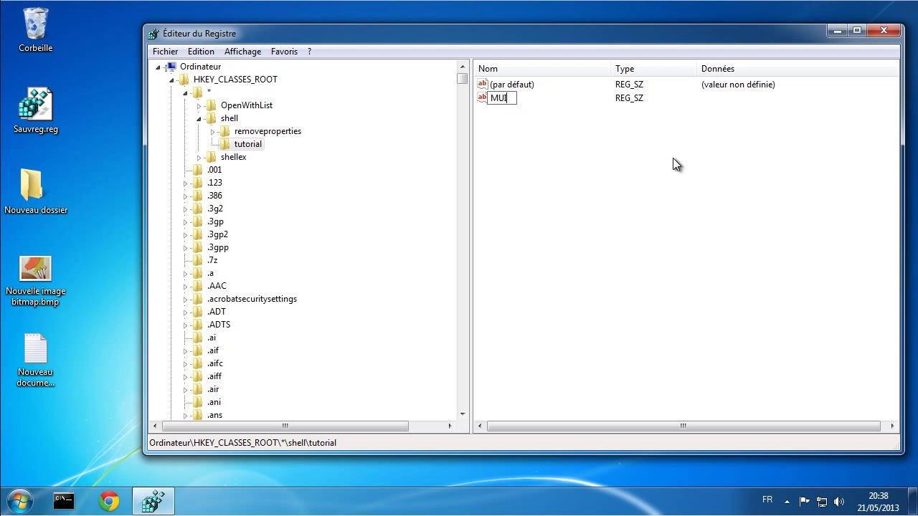
type("Verb")
key("Return")
Step: Set the data of MUIVerb to "Mes Tutoriels" using the copied text
double_click(509, 99)
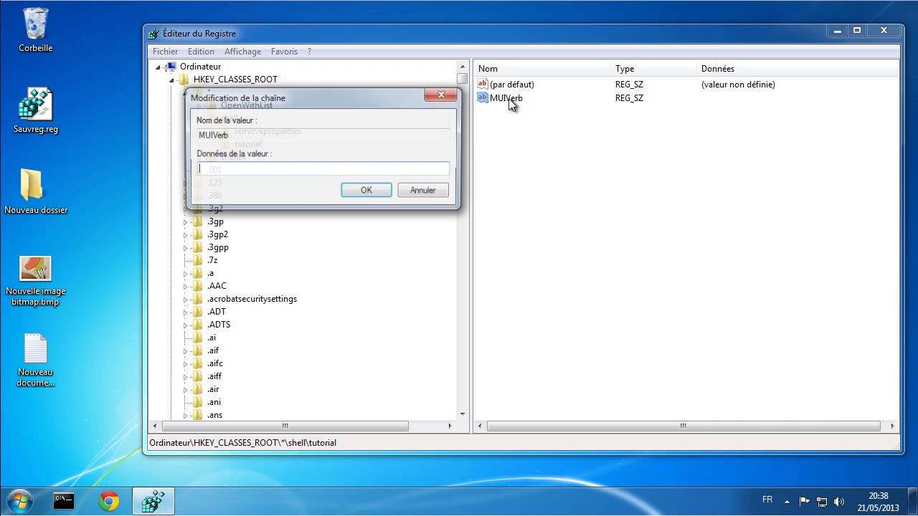
right_click(270, 172)
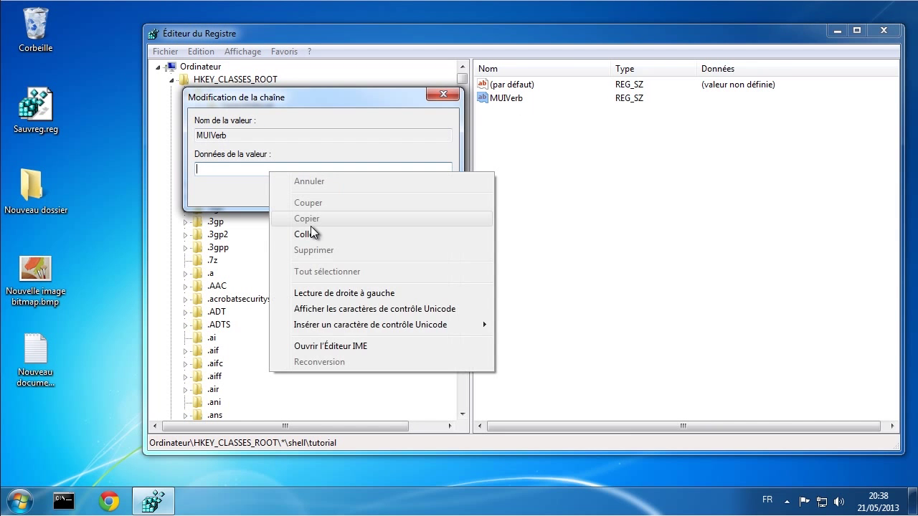
left_click(309, 233)
left_click(360, 192)
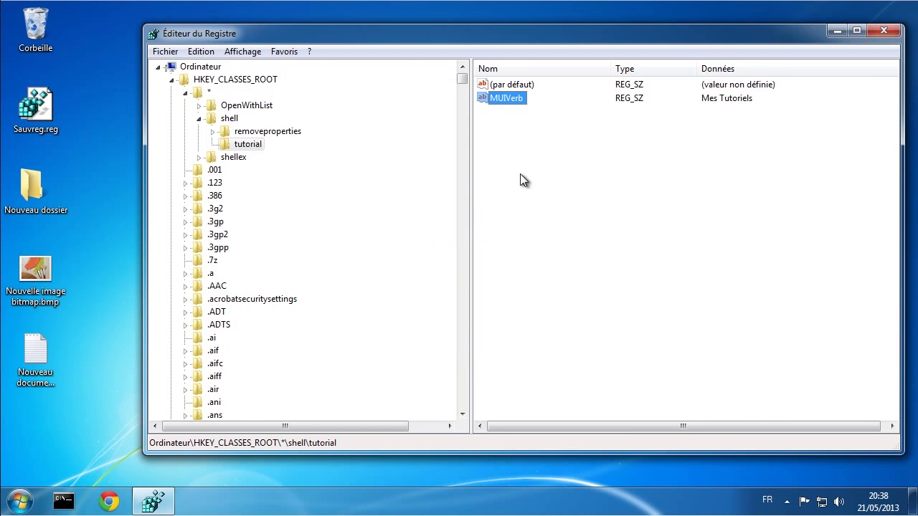
left_click(585, 178)
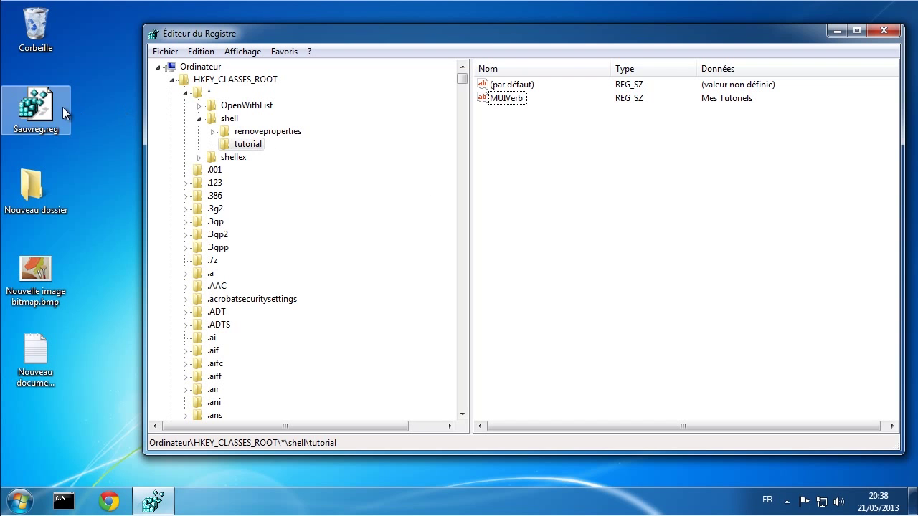
Step: Check the context menus of Sauvreg.reg, the text document, the bitmap image and the folder on the desktop for the "Mes Tutoriels" entry
right_click(40, 110)
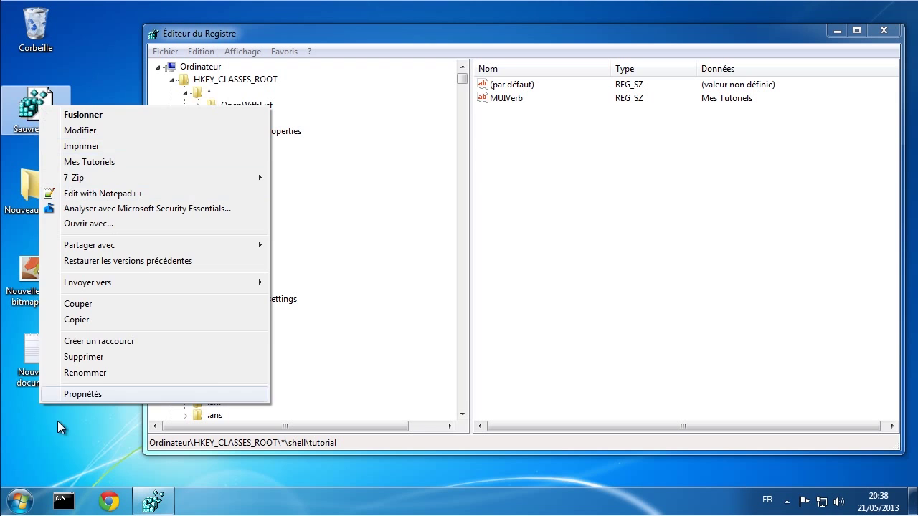
right_click(28, 364)
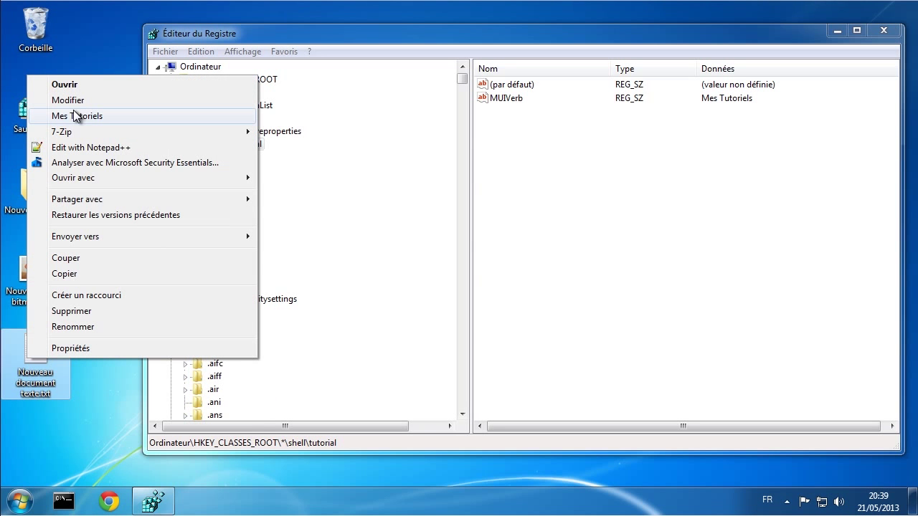
right_click(20, 274)
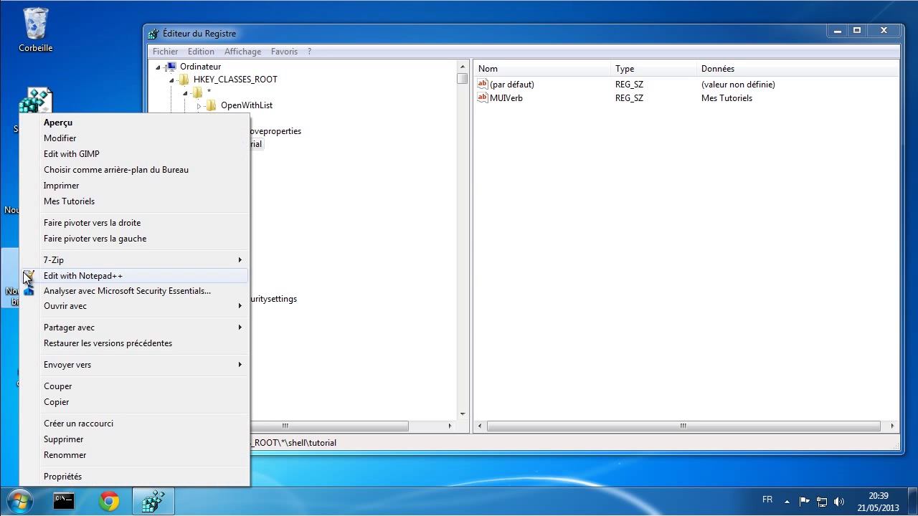
left_click(78, 64)
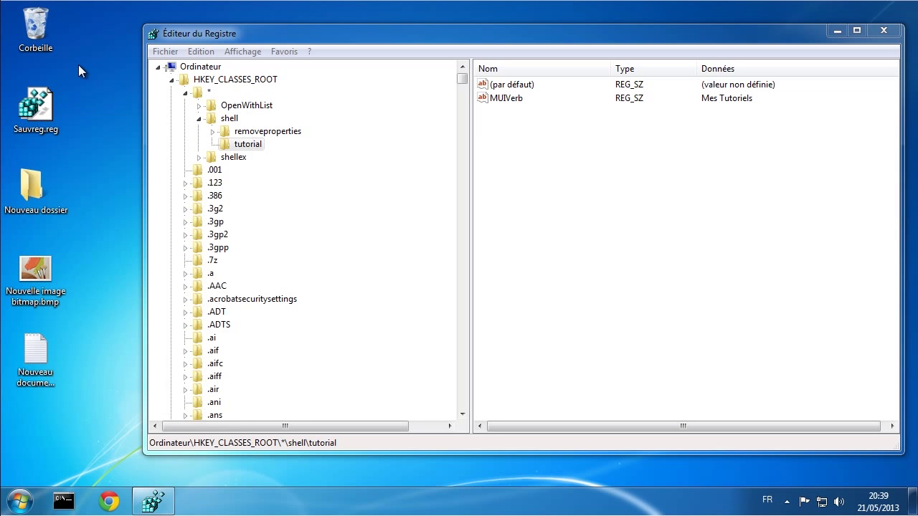
right_click(27, 198)
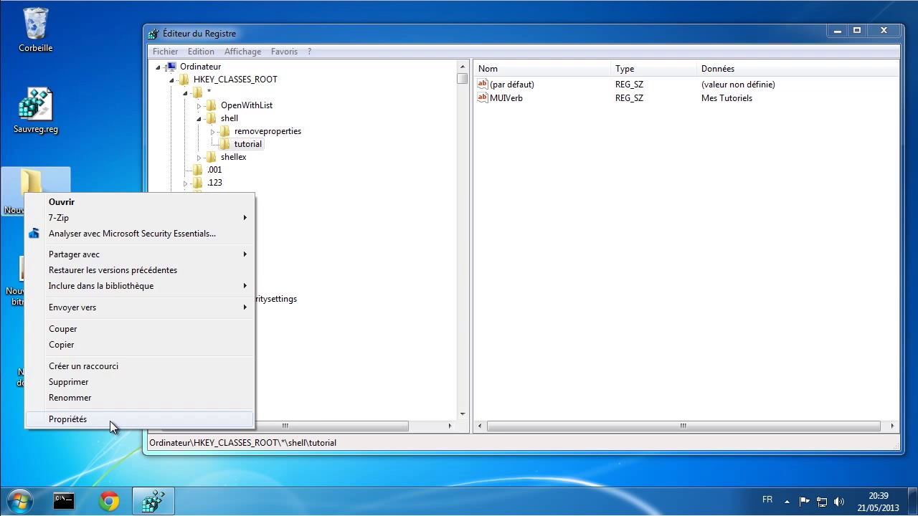
left_click(84, 127)
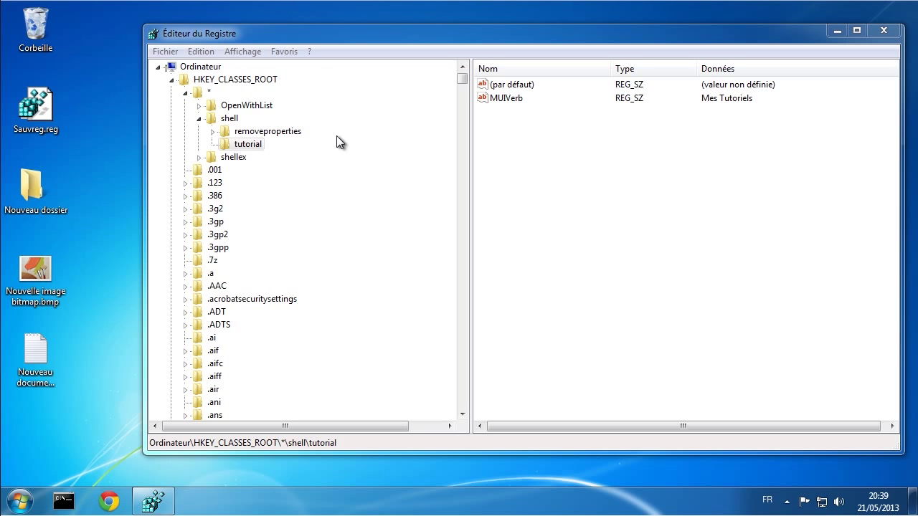
Step: Try to run the "Mes Tutoriels" entry on Nouveau document texte.txt, and dismiss the resulting dialog
right_click(38, 349)
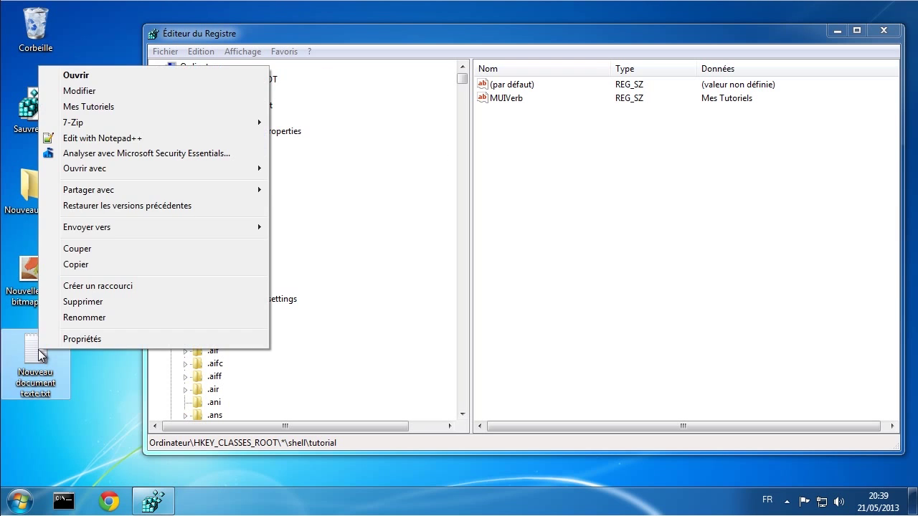
left_click(92, 107)
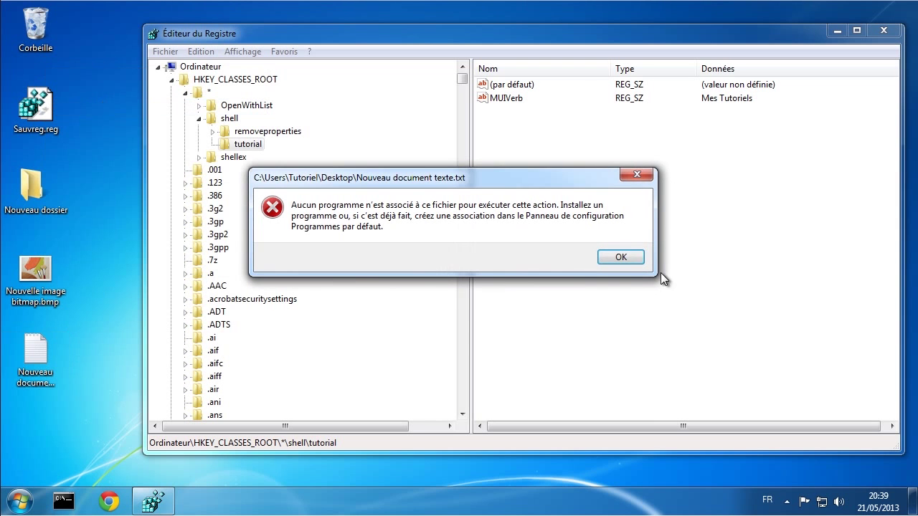
left_click(619, 257)
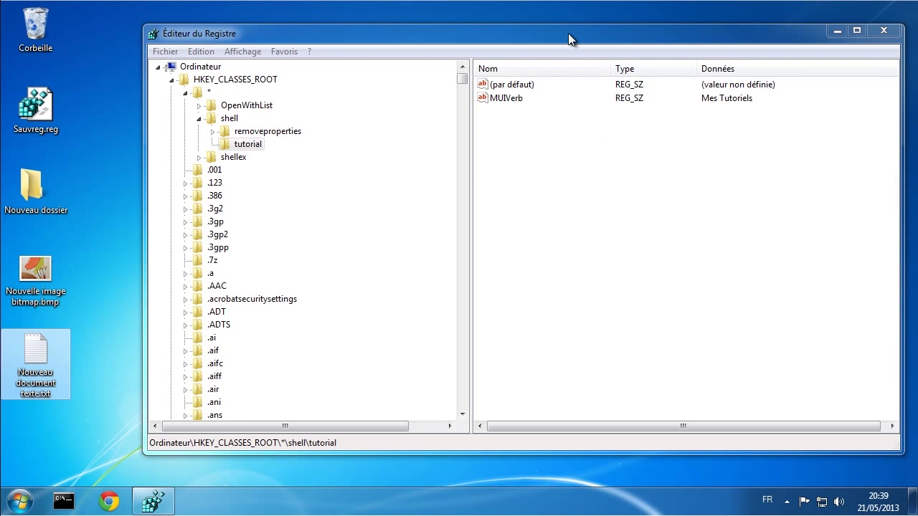
Step: Create a subkey named "cmd" under the tutorial key
left_click_drag(568, 33, 551, 30)
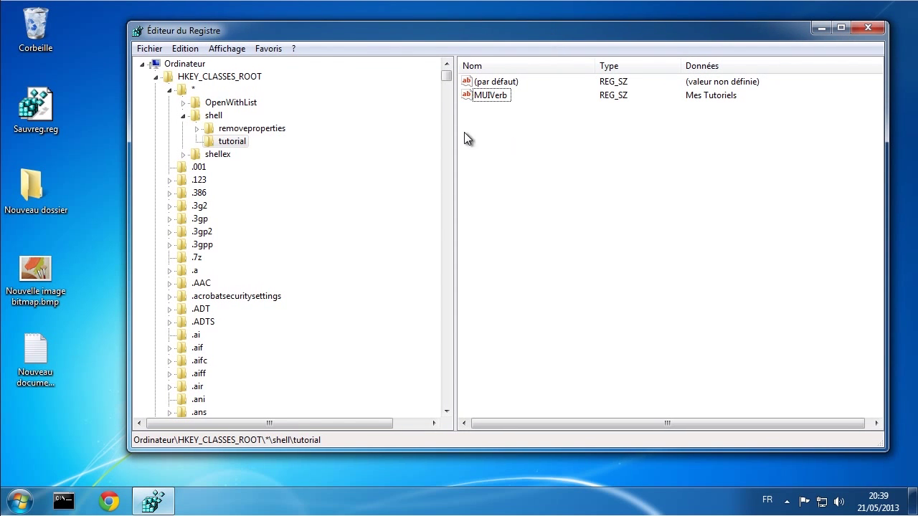
right_click(225, 147)
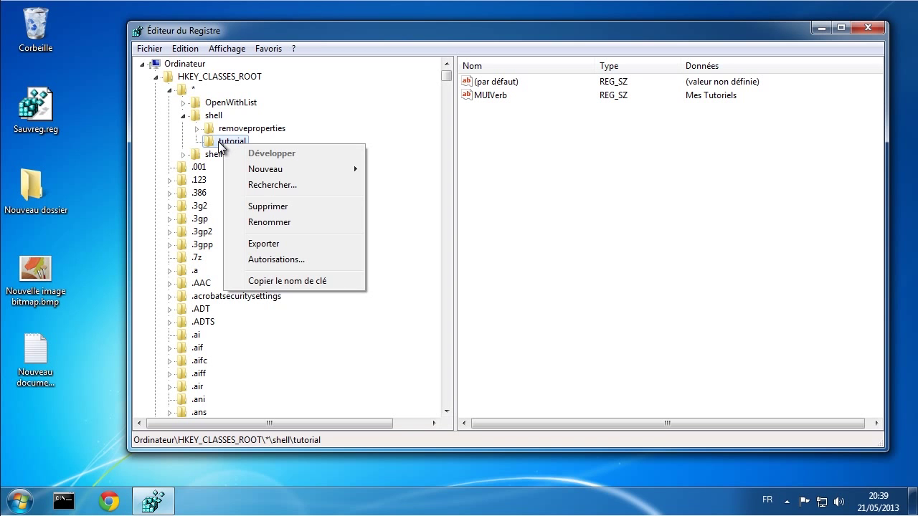
mouse_move(292, 168)
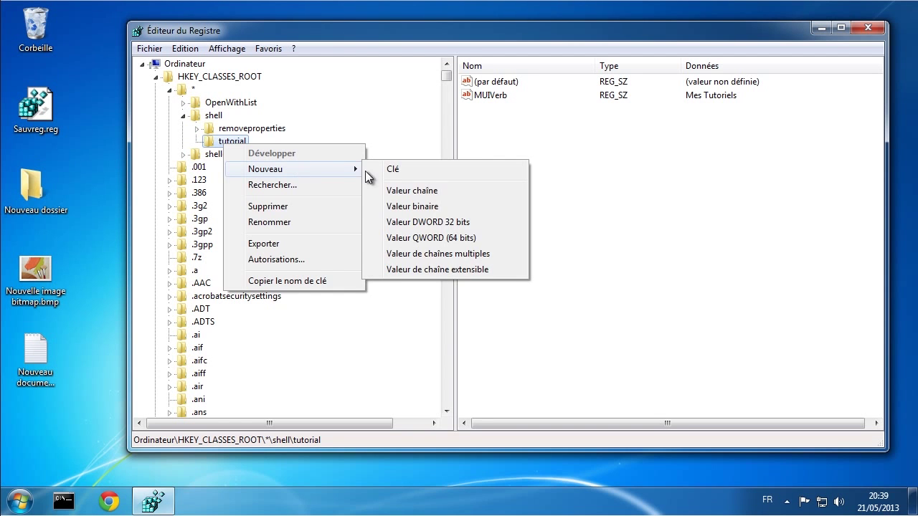
left_click(397, 170)
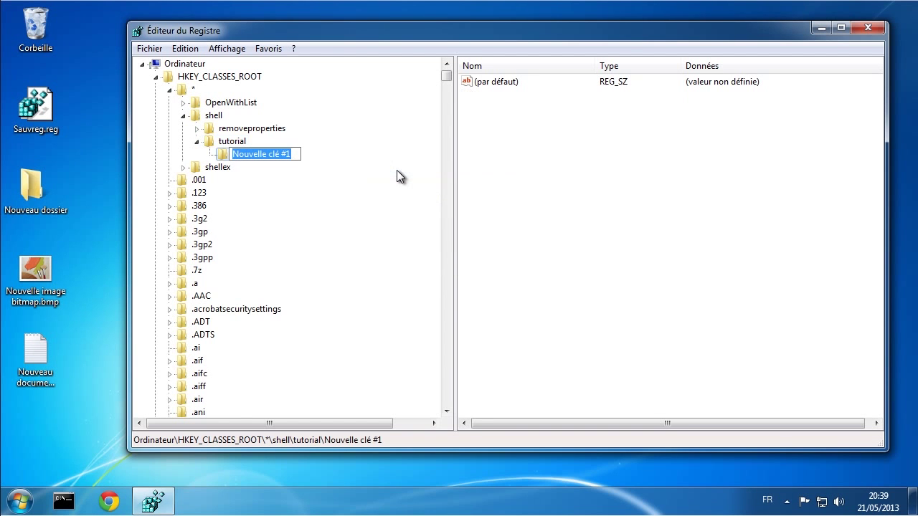
type("cmd")
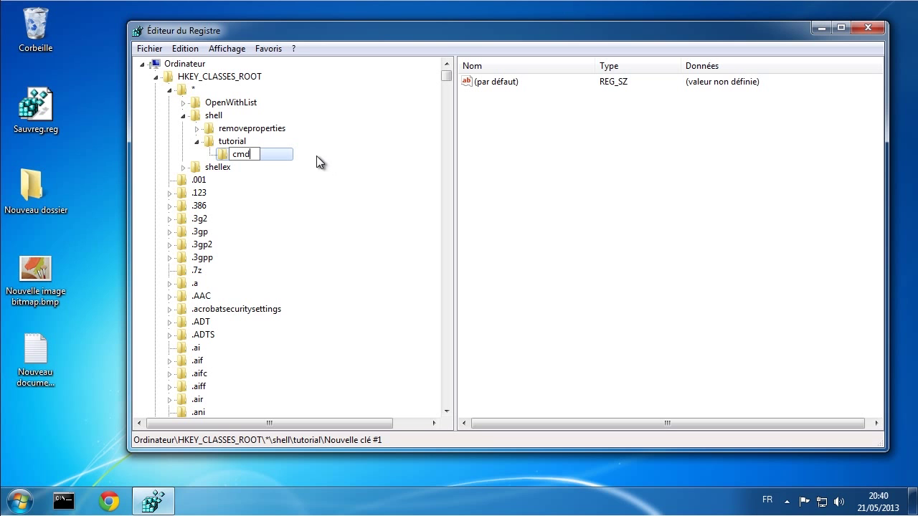
key("Return")
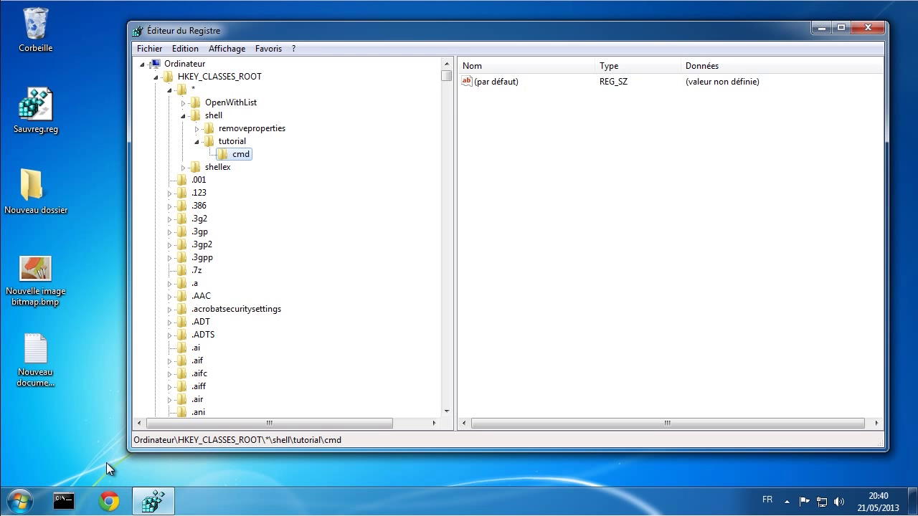
left_click(20, 502)
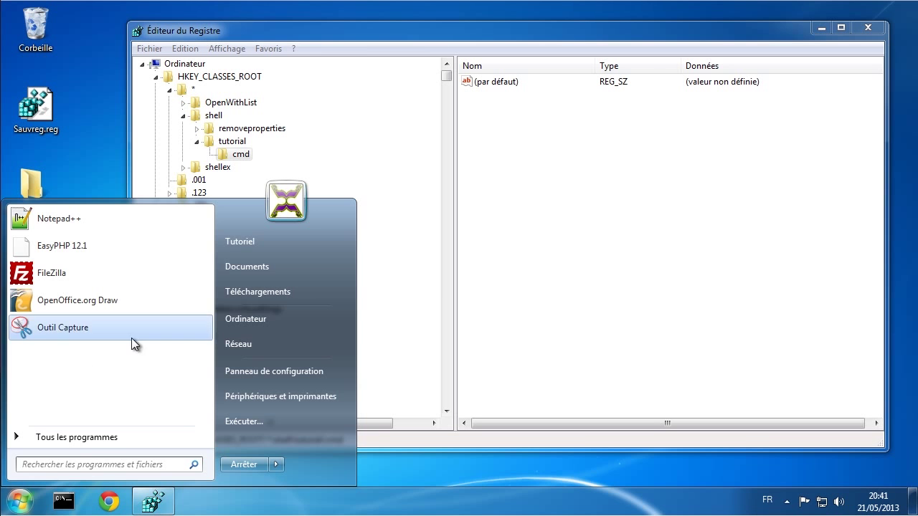
left_click(407, 468)
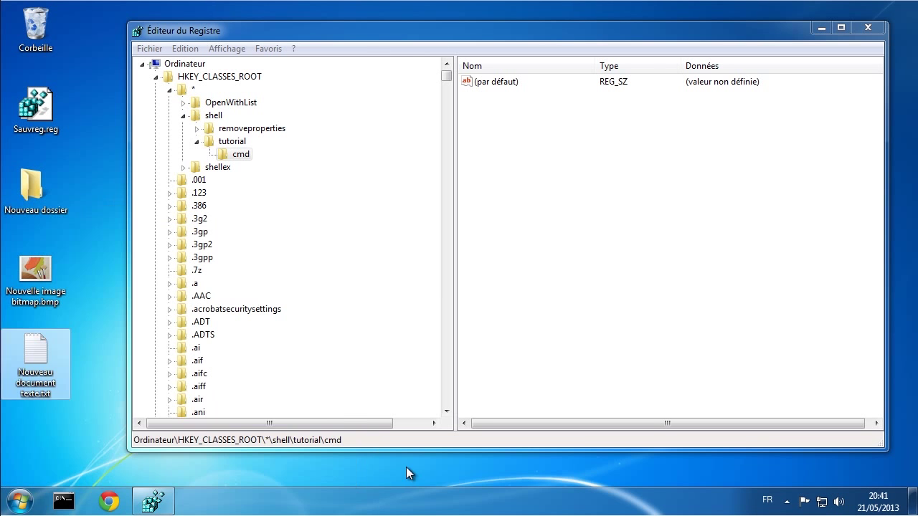
right_click(111, 501)
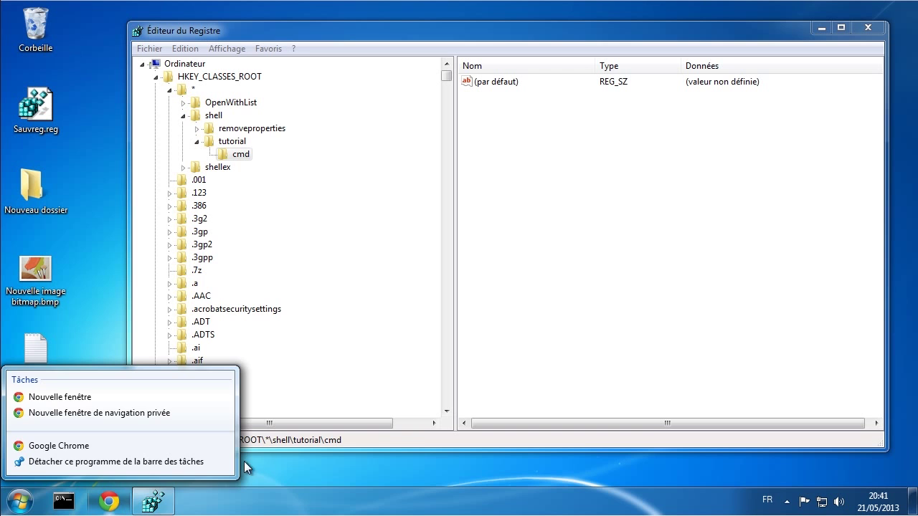
left_click(279, 459)
Step: Open the properties of the Google Chrome shortcut in the INTERNET folder of the installed programs
left_click(20, 501)
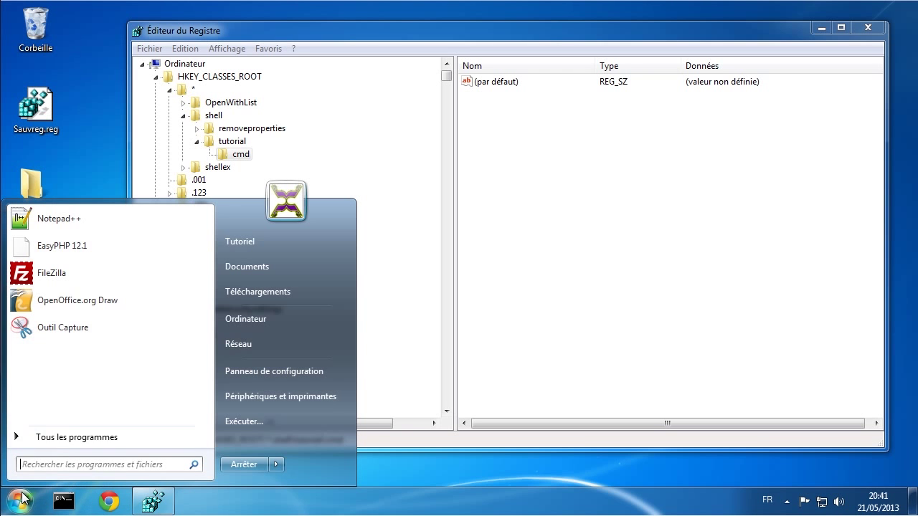
left_click(57, 439)
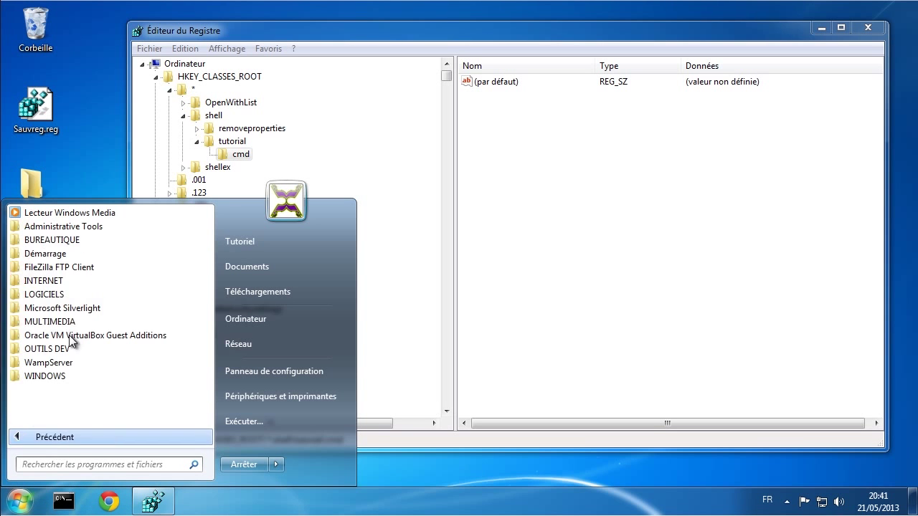
left_click(55, 280)
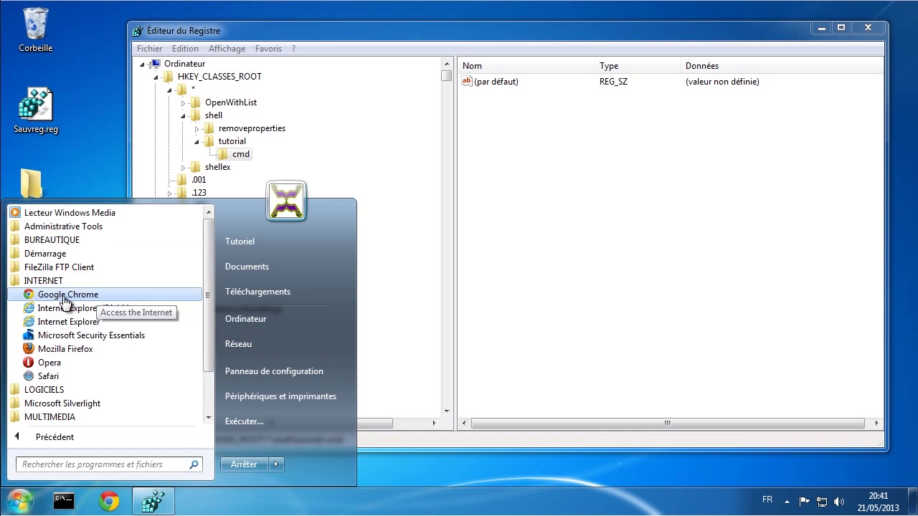
right_click(61, 297)
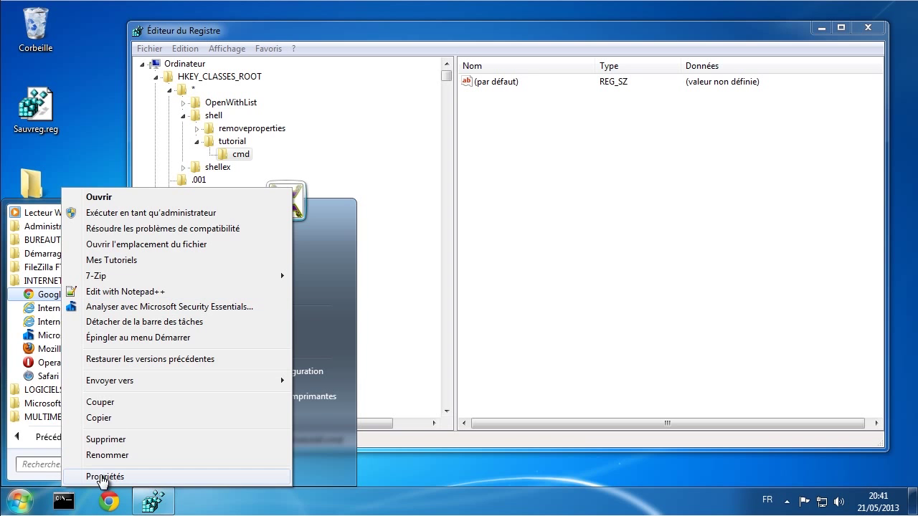
left_click(104, 477)
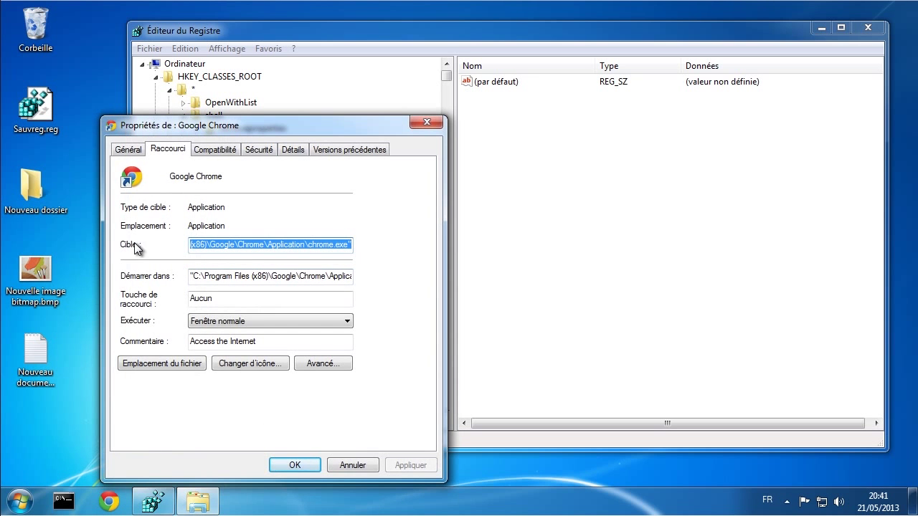
Step: Copy the full target path of the Google Chrome shortcut, and close its properties without changes
left_click(211, 245)
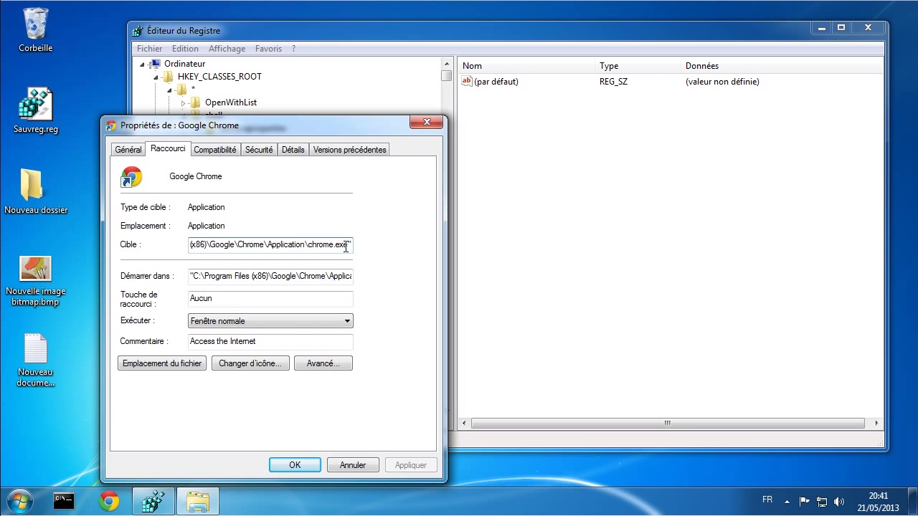
left_click_drag(190, 247, 232, 246)
left_click(251, 251)
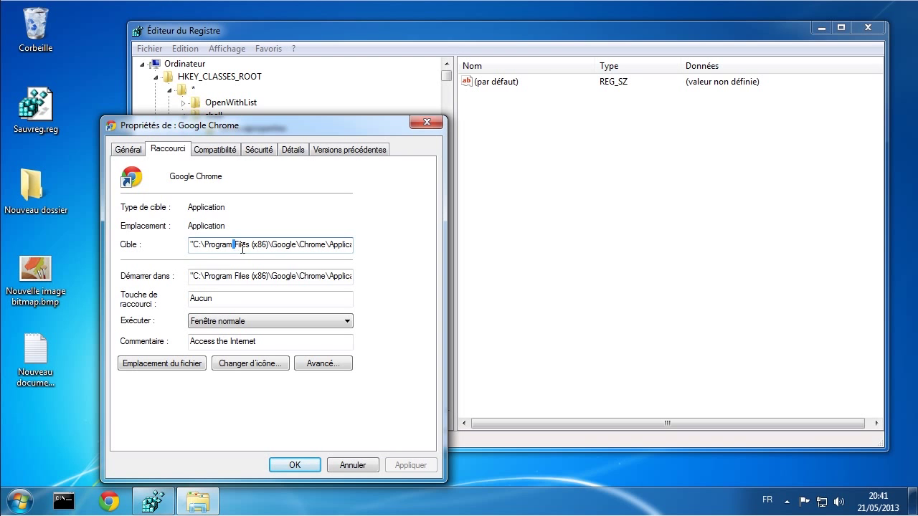
left_click_drag(191, 247, 399, 249)
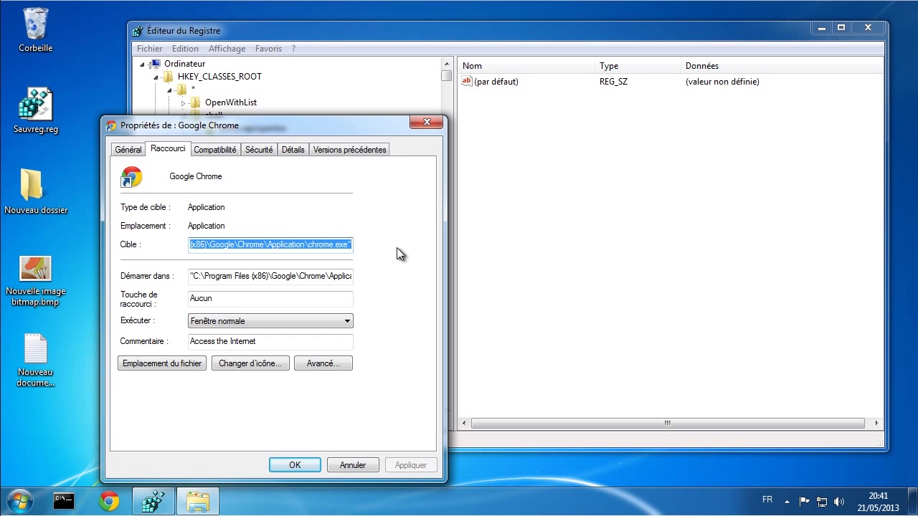
right_click(213, 244)
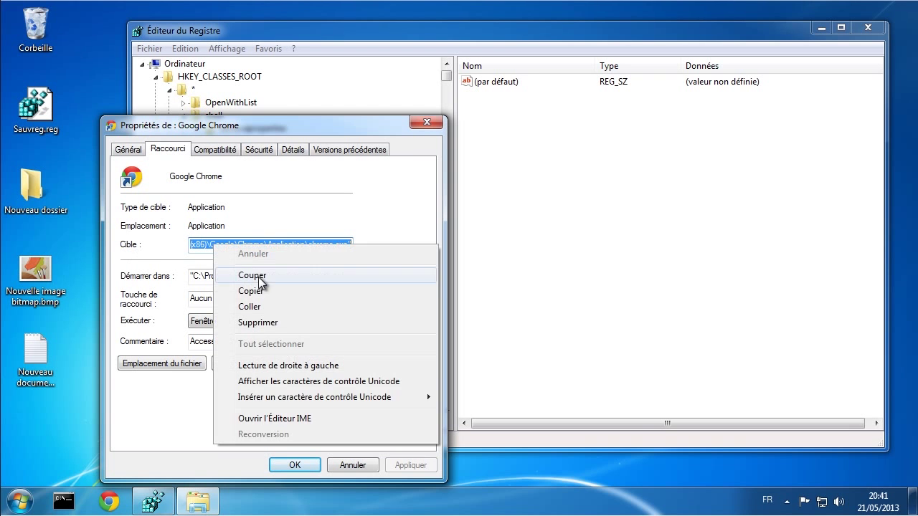
left_click(260, 290)
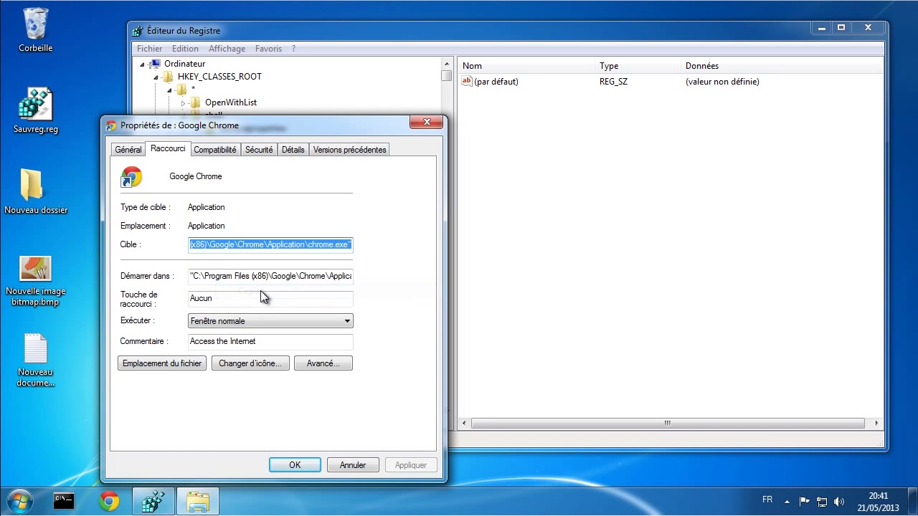
left_click(346, 465)
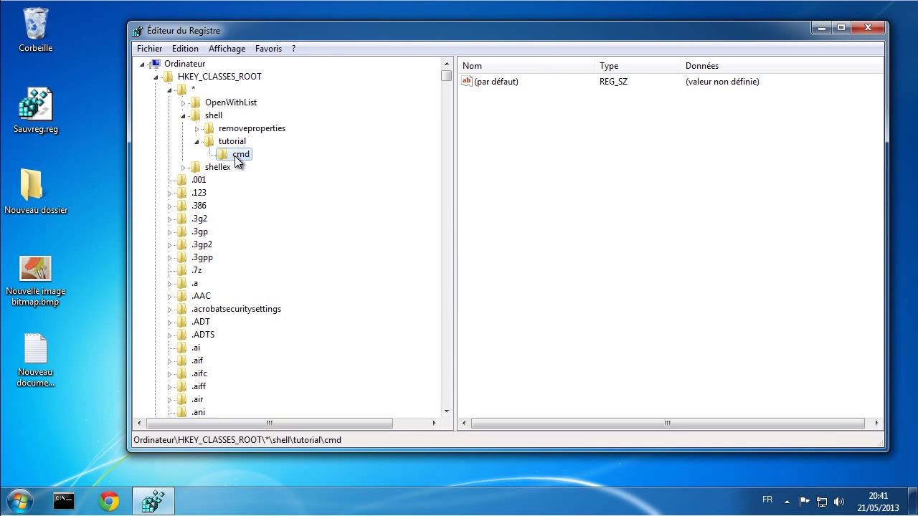
Step: Set the default value of the cmd key to the copied path "C:\Program Files (x86)\Google\Chrome\Application\chrome.exe", including the quotation marks
double_click(479, 85)
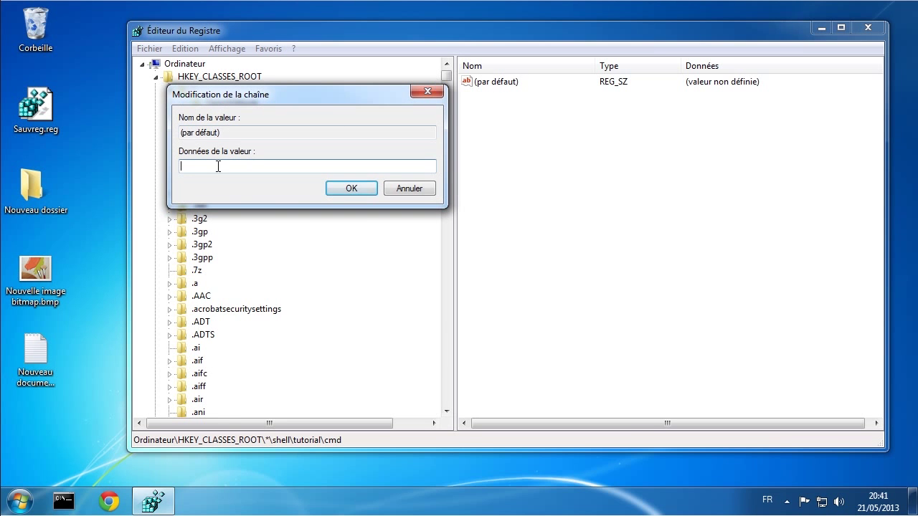
right_click(218, 167)
left_click(261, 227)
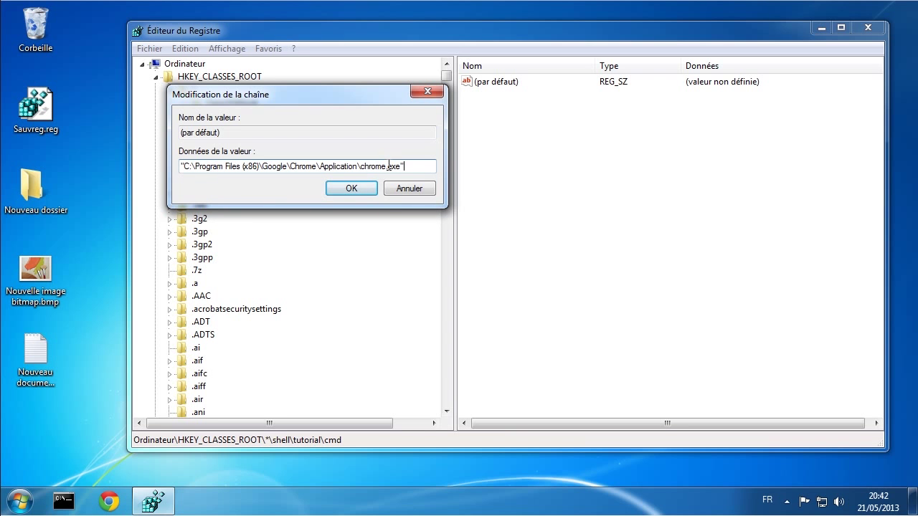
left_click(355, 188)
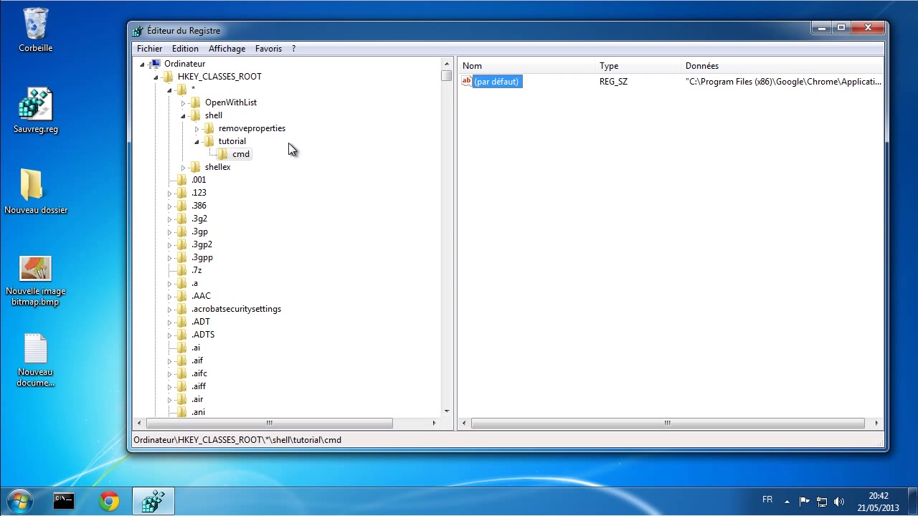
Step: View the values of the tutorial key, then try to run "Mes Tutoriels" on Sauvreg.reg and dismiss the resulting dialog
left_click(236, 143)
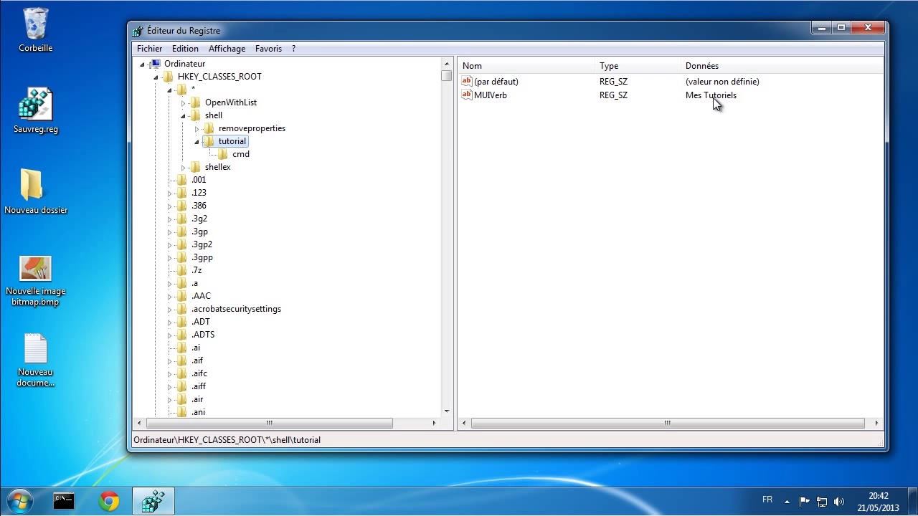
right_click(36, 104)
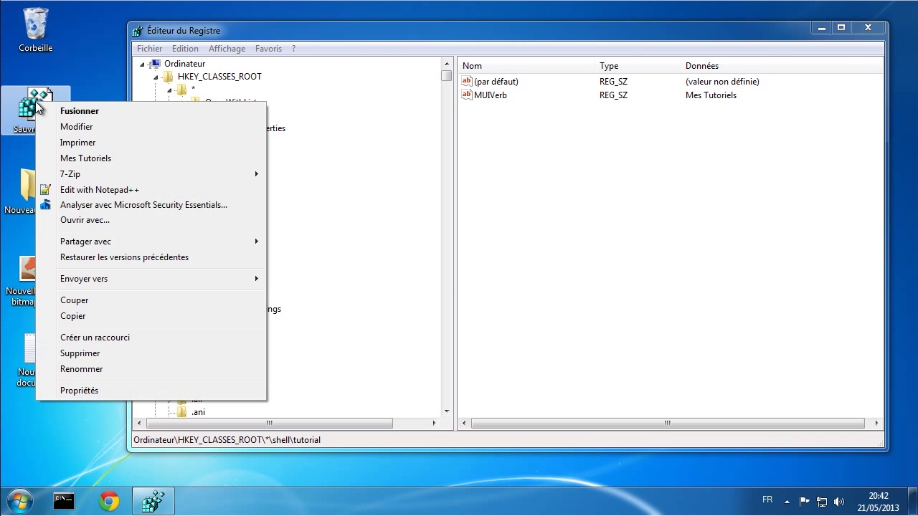
left_click(78, 158)
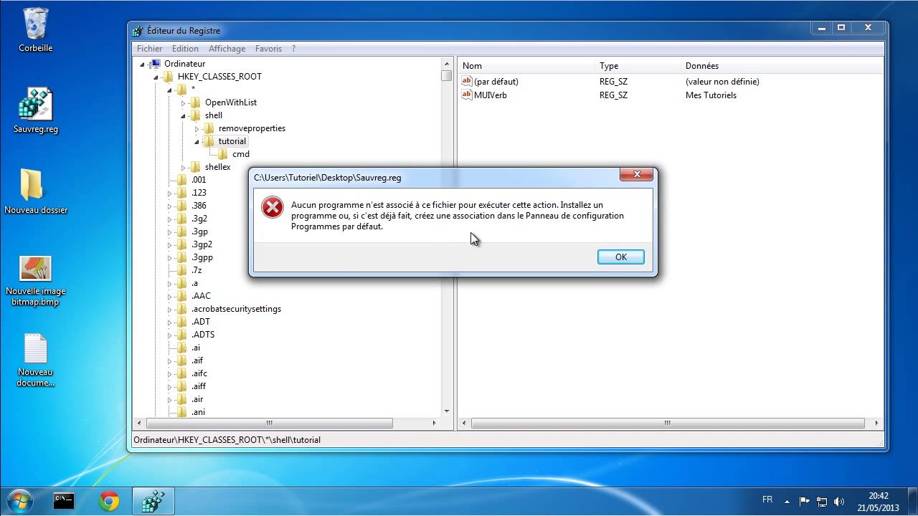
left_click(612, 258)
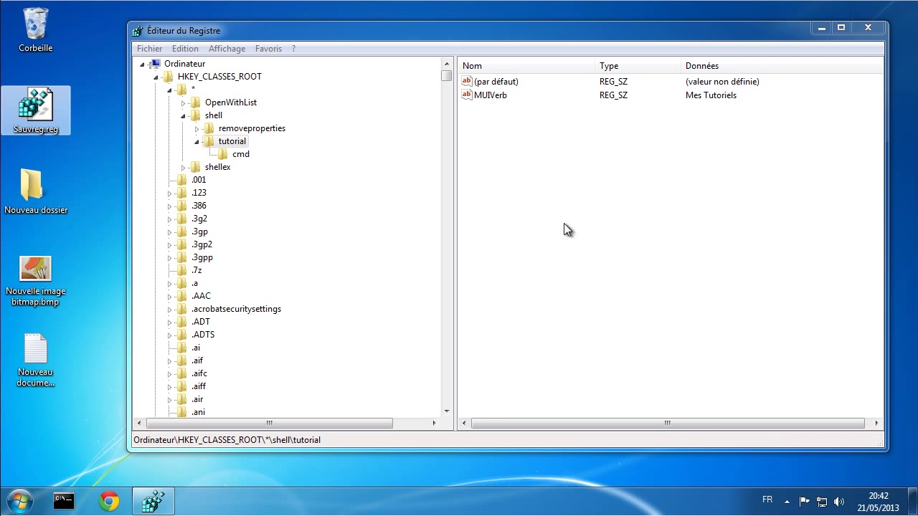
Step: Rename the cmd subkey under the tutorial key as "command"
left_click(241, 154)
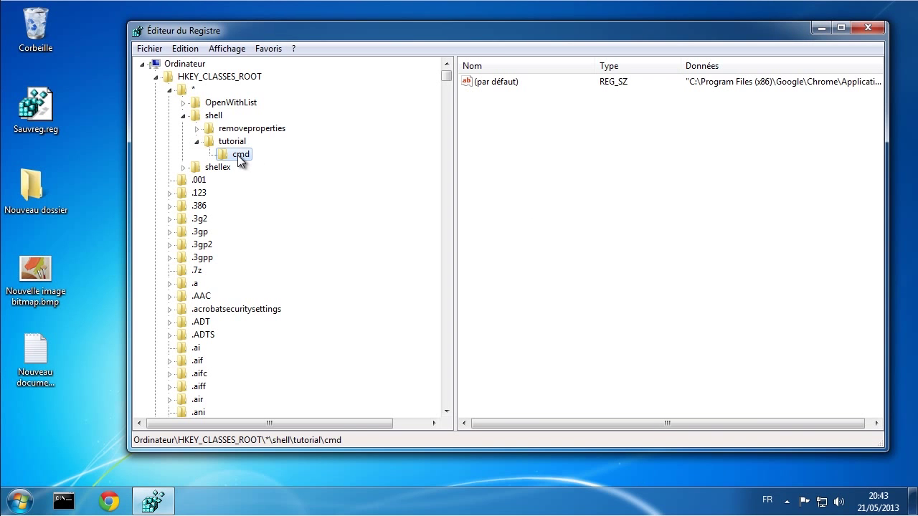
right_click(241, 155)
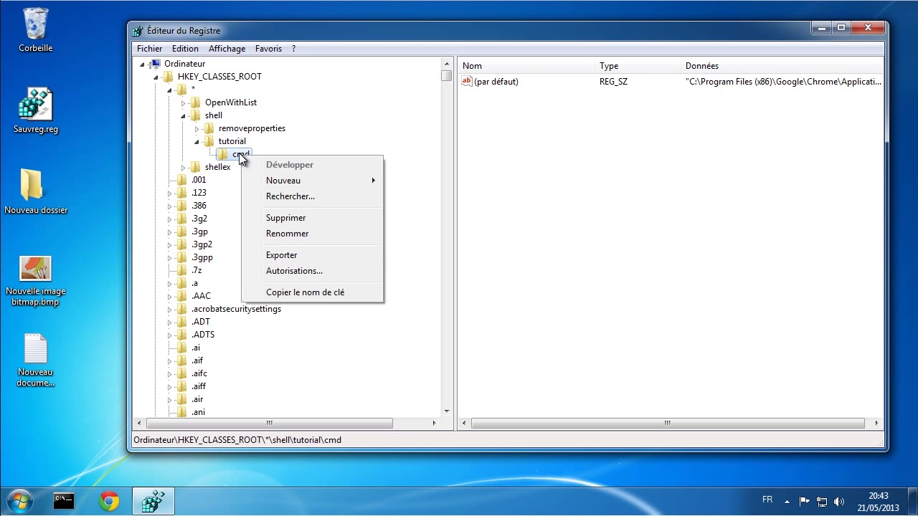
left_click(280, 234)
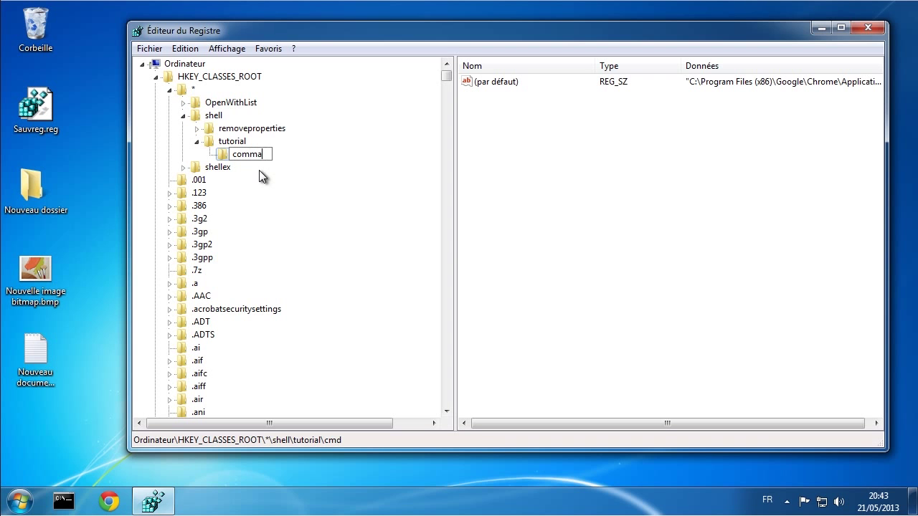
type("command")
left_click(286, 156)
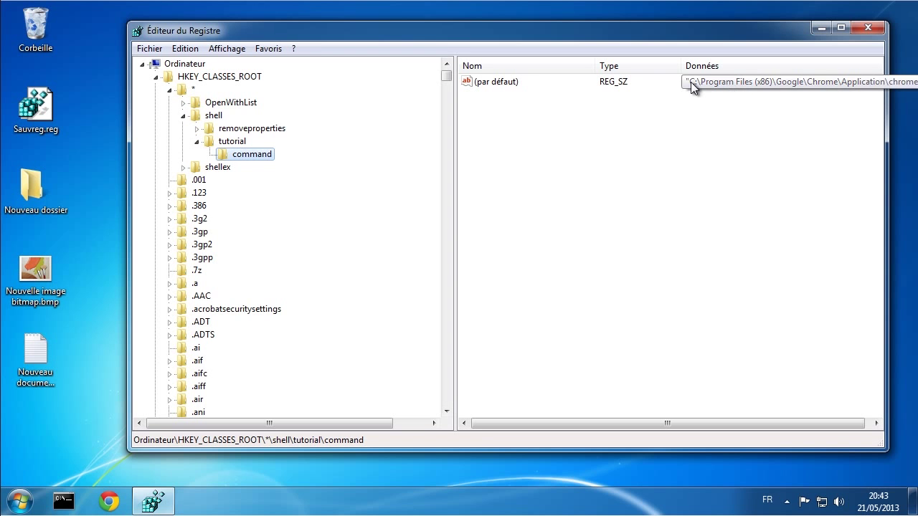
Step: Test the "Mes Tutoriels" entry on Sauvreg.reg and on Nouvelle image bitmap.bmp, closing the browser window after each run
right_click(35, 104)
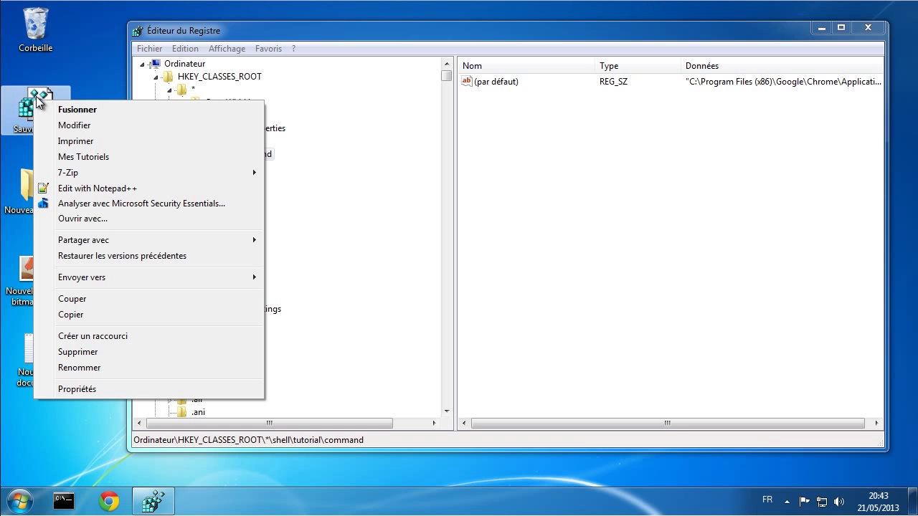
left_click(86, 156)
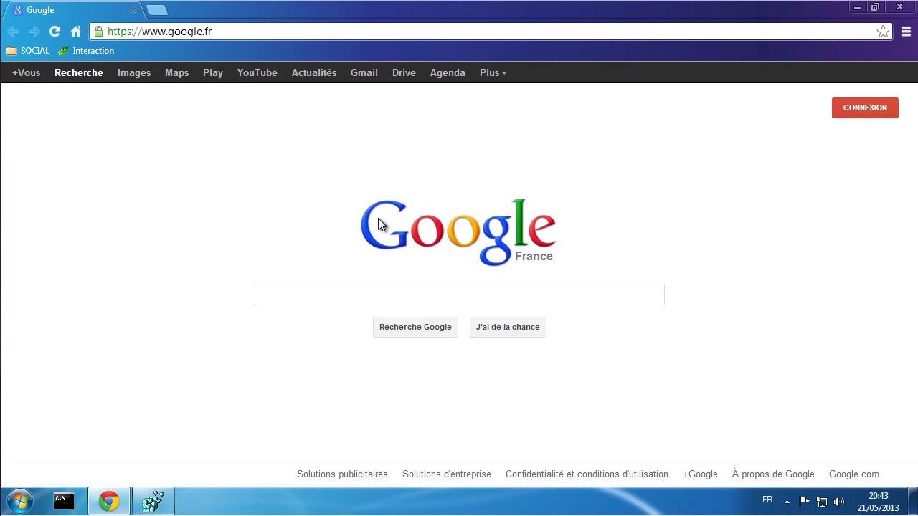
left_click(900, 8)
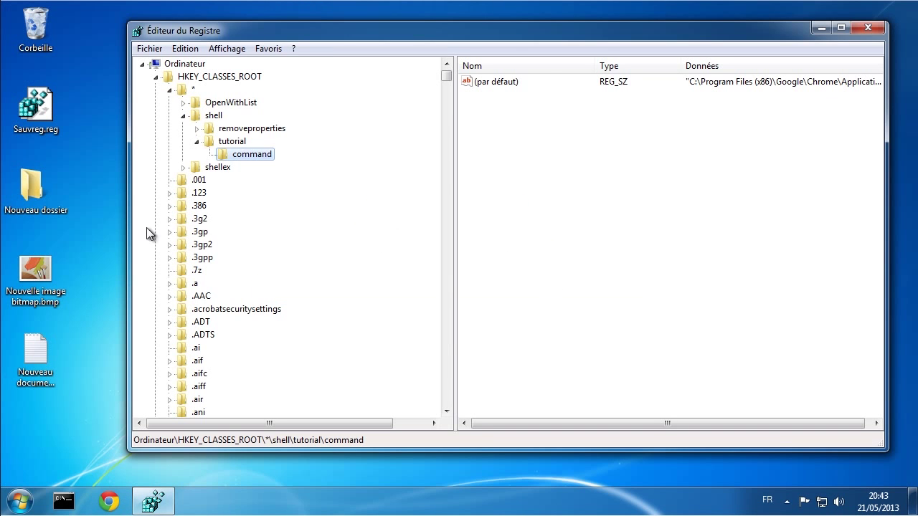
right_click(42, 273)
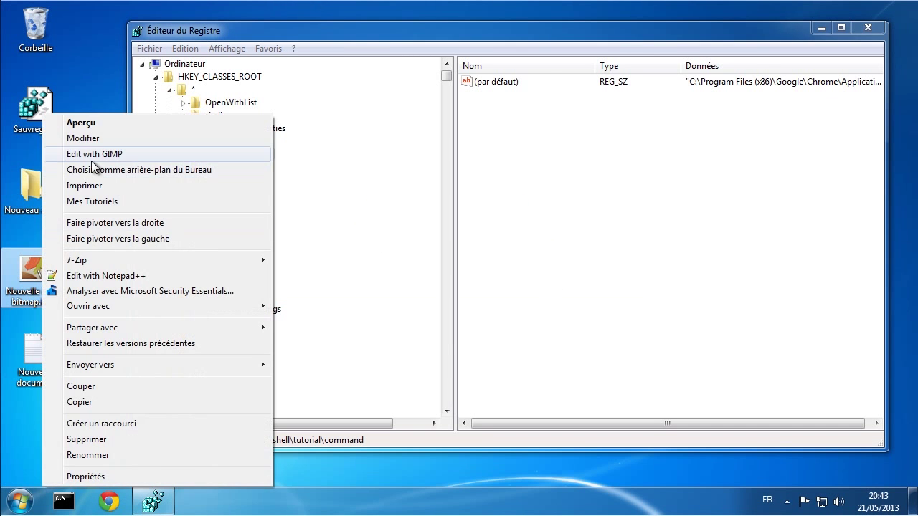
left_click(89, 201)
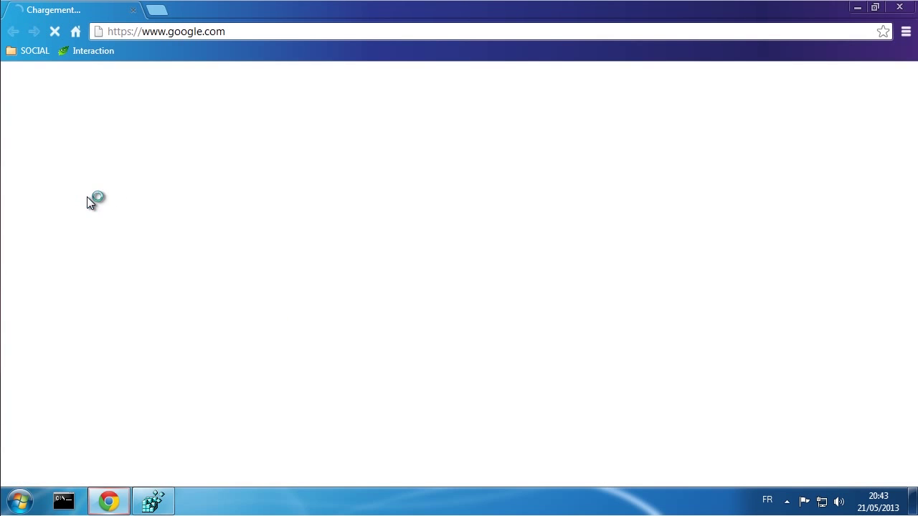
left_click(909, 10)
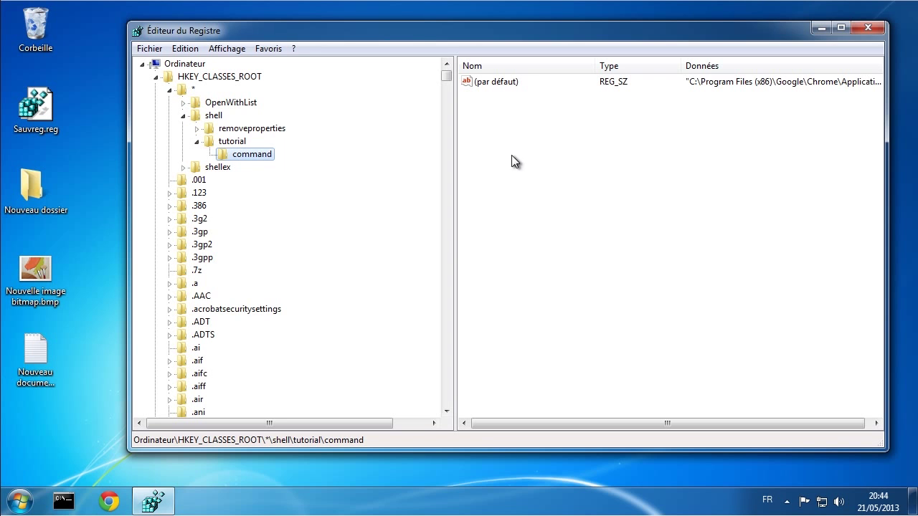
Step: Examine where "Mes Tutoriels" sits in the context menu of Sauvreg.reg, and narrow the registry key tree to widen the values area
right_click(42, 106)
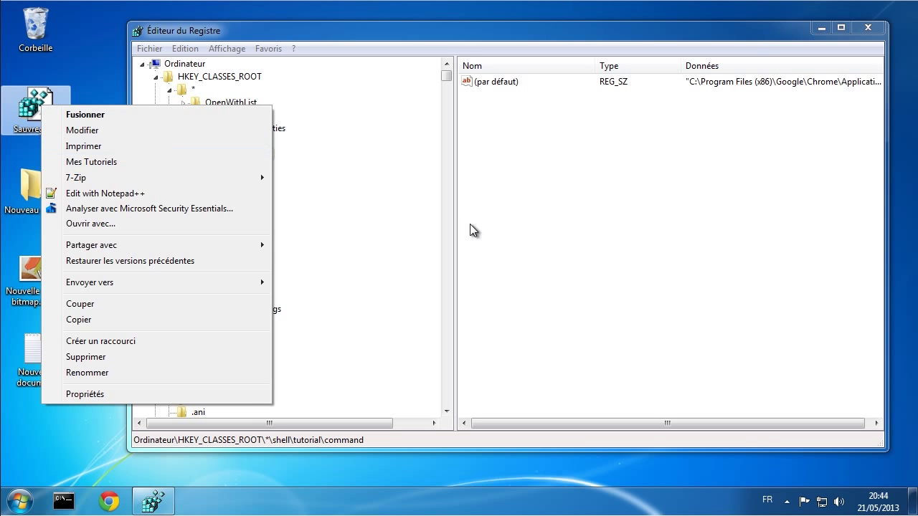
left_click(628, 193)
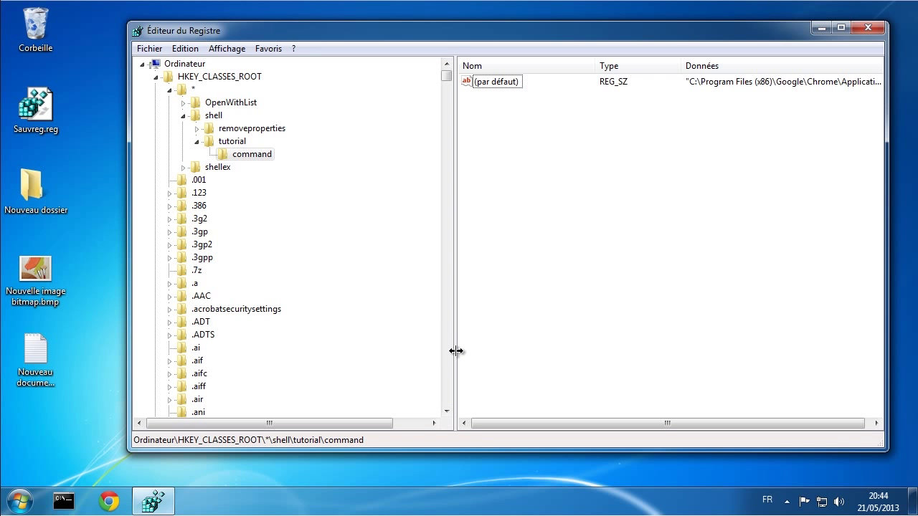
left_click_drag(454, 349, 393, 349)
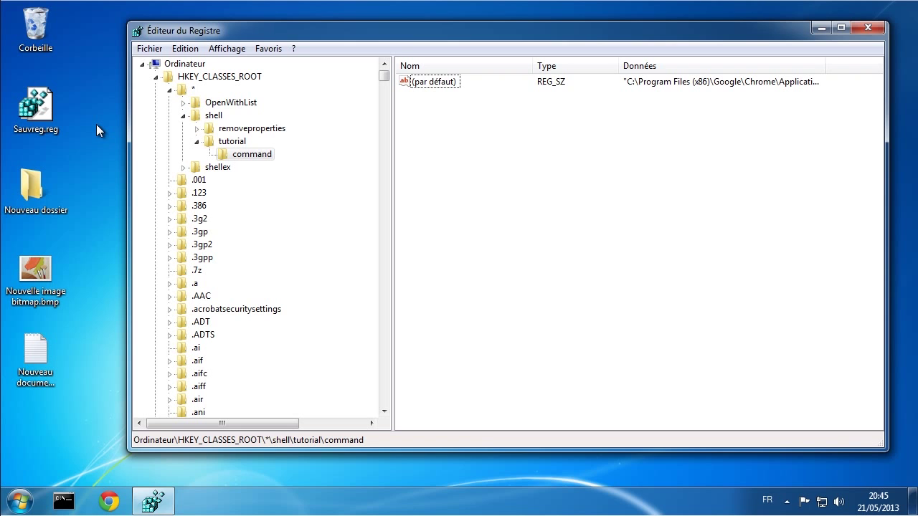
right_click(87, 85)
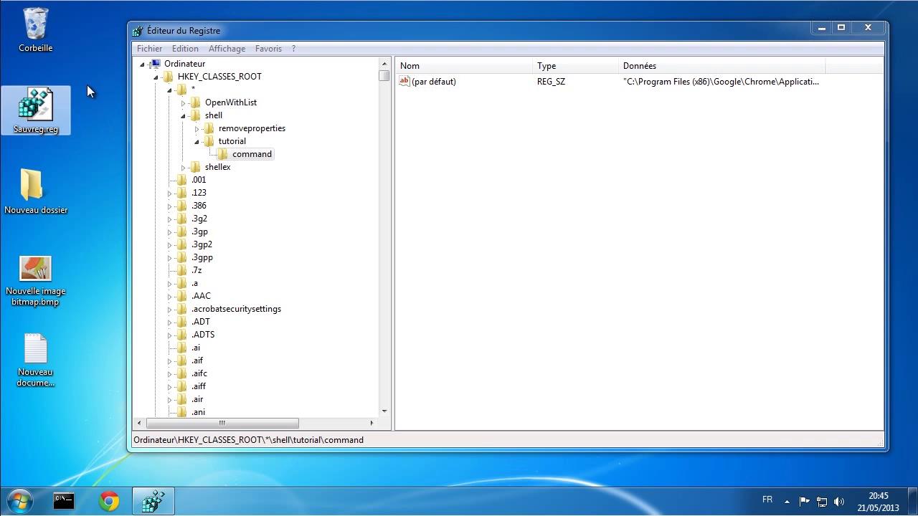
right_click(52, 124)
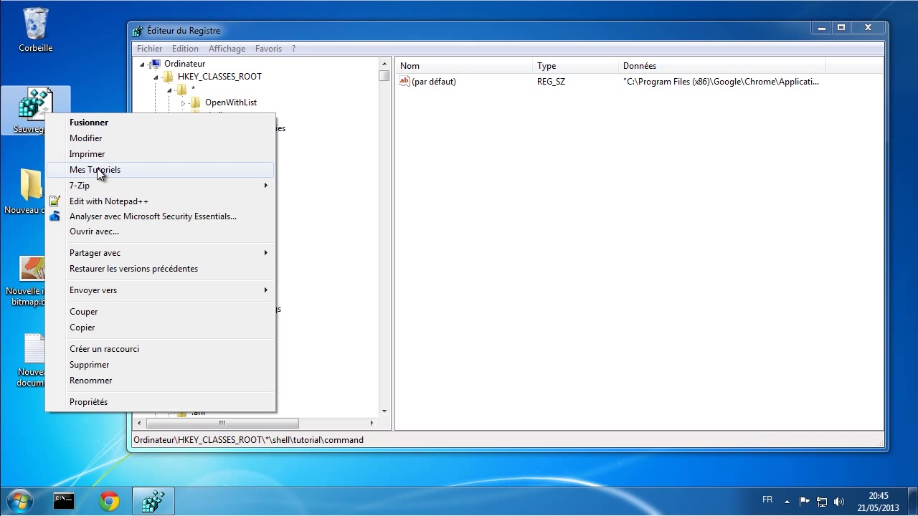
left_click(477, 160)
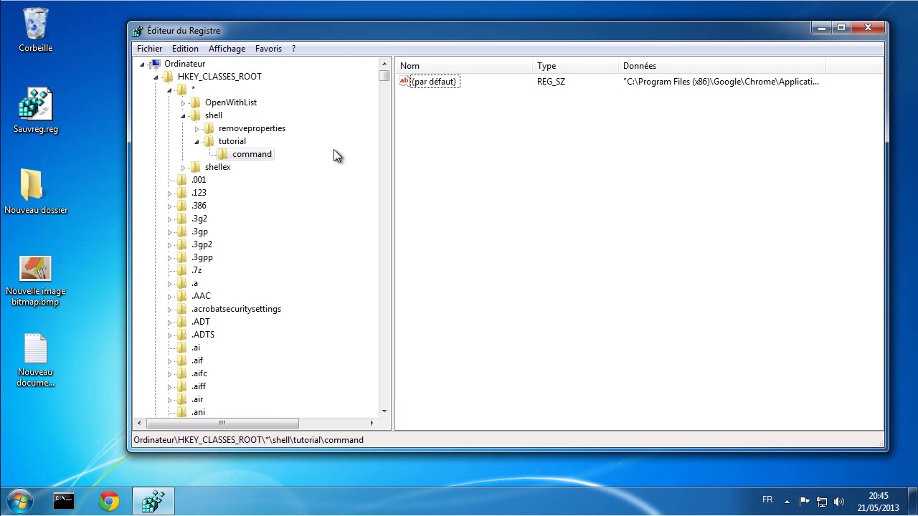
Step: Create a new key named "capture" under HKEY_CLASSES_ROOT\*\shell
right_click(232, 143)
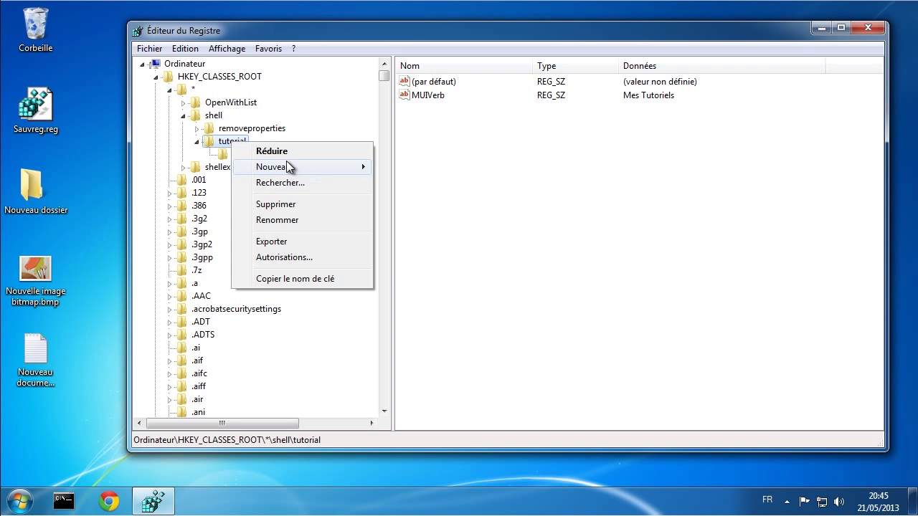
left_click(214, 116)
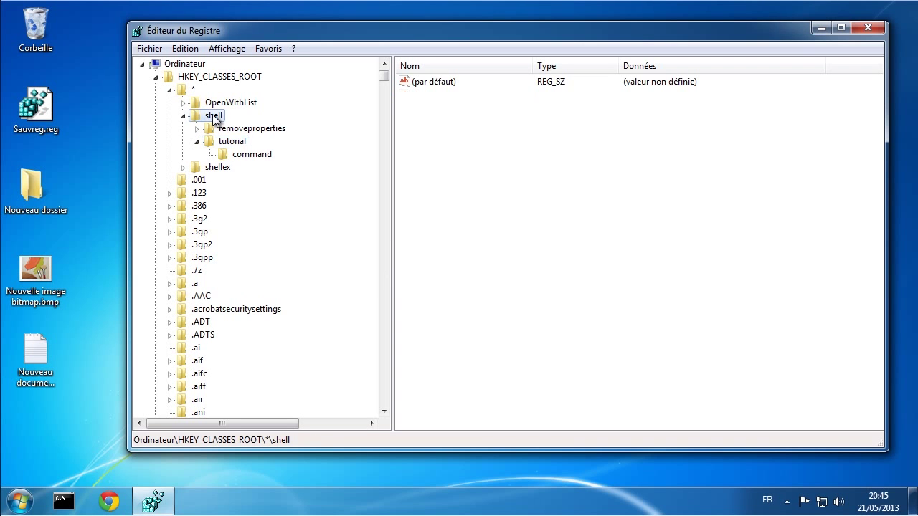
right_click(211, 114)
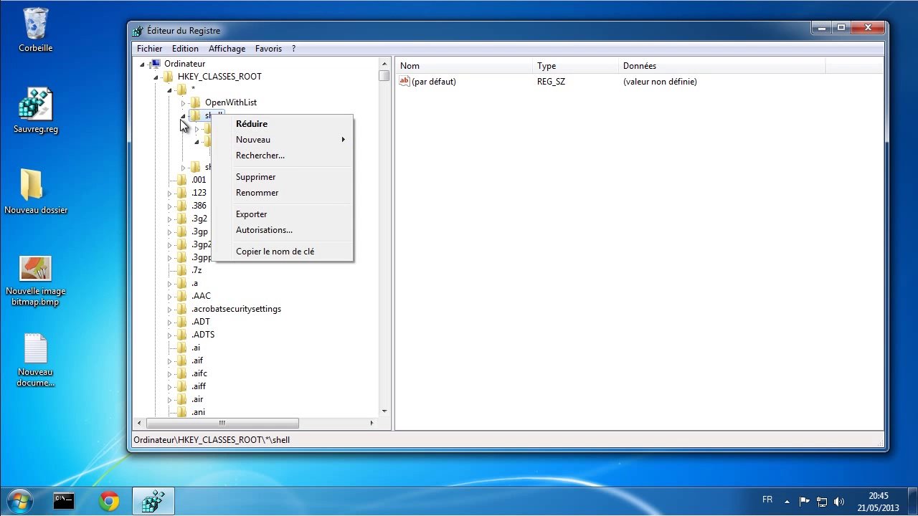
mouse_move(295, 137)
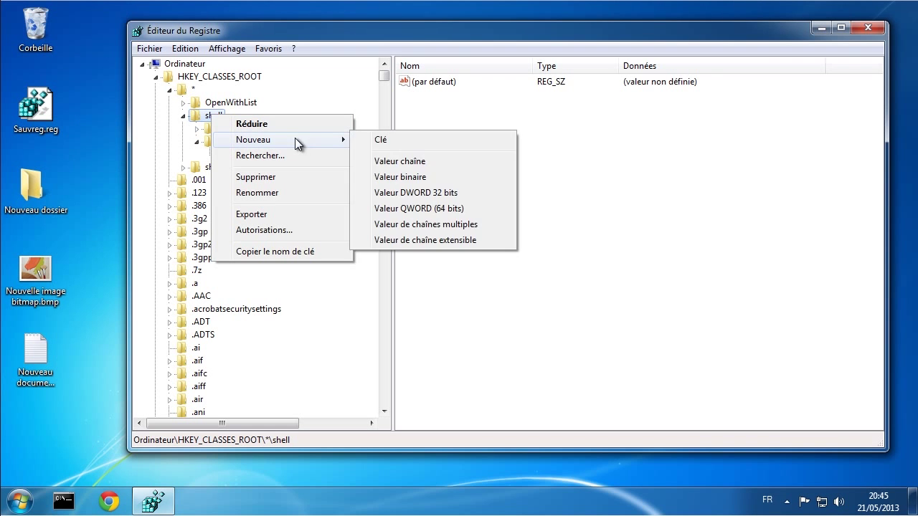
left_click(364, 143)
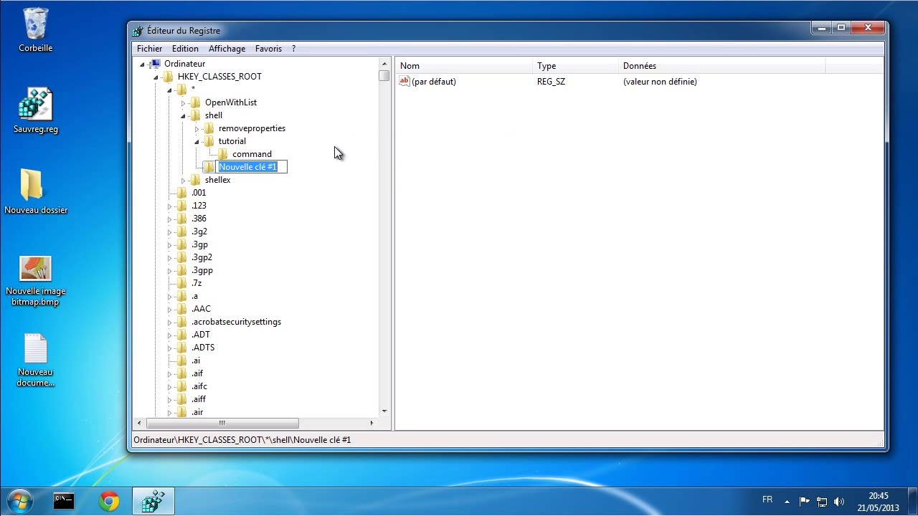
type("c")
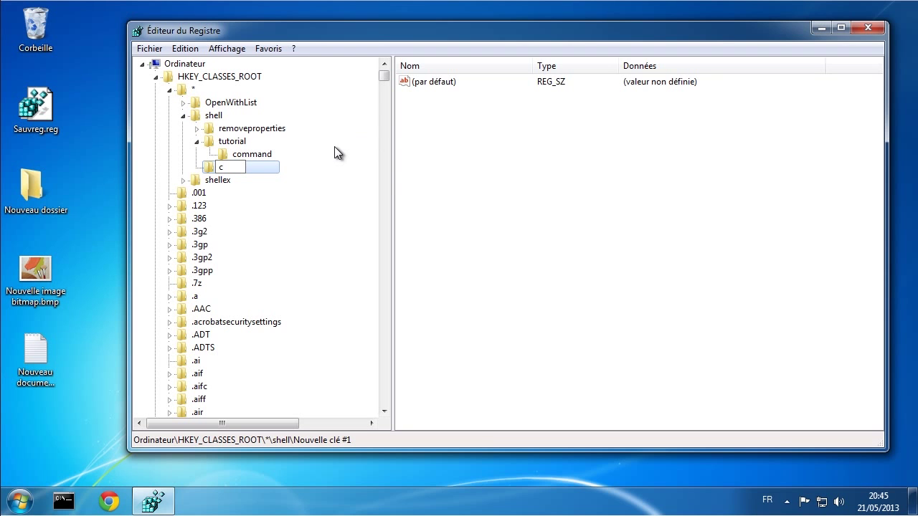
type("apture")
key("Return")
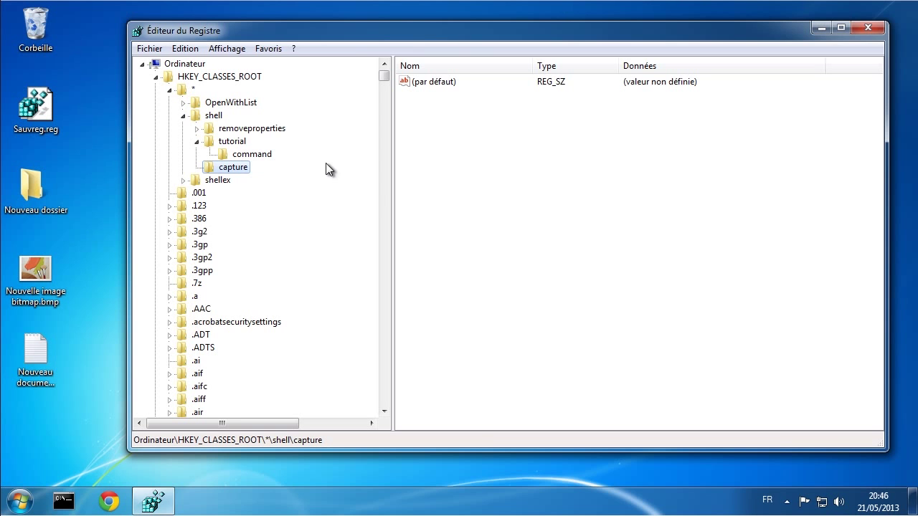
Step: Add a string value named MUIVerb to the capture key and set its data to "Capture"
right_click(435, 117)
mouse_move(490, 130)
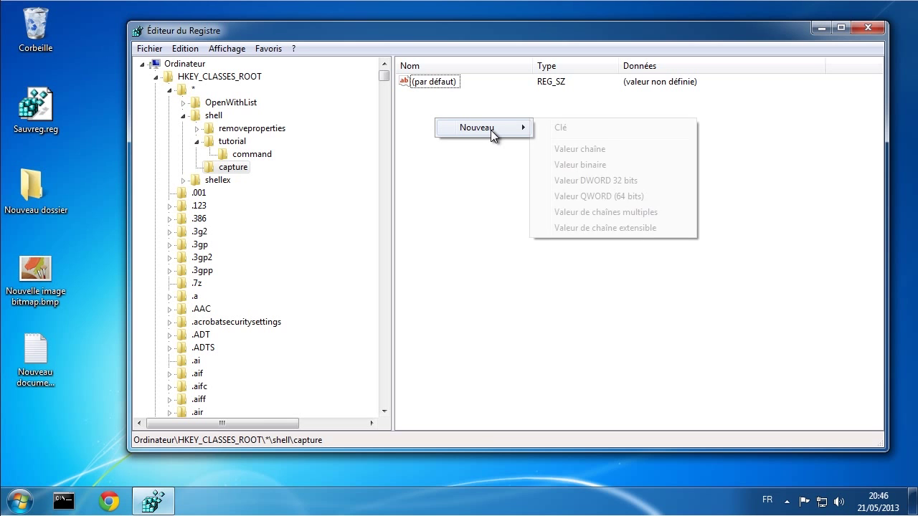
left_click(564, 148)
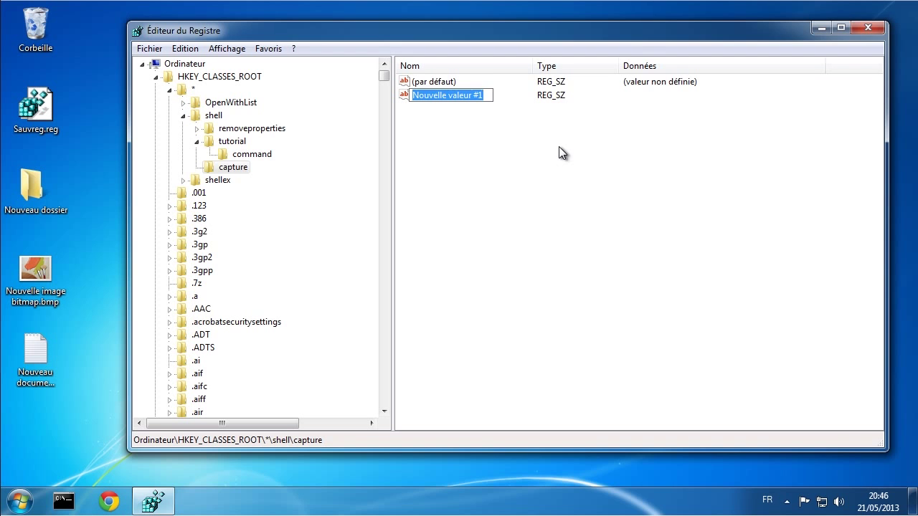
type("MUIV")
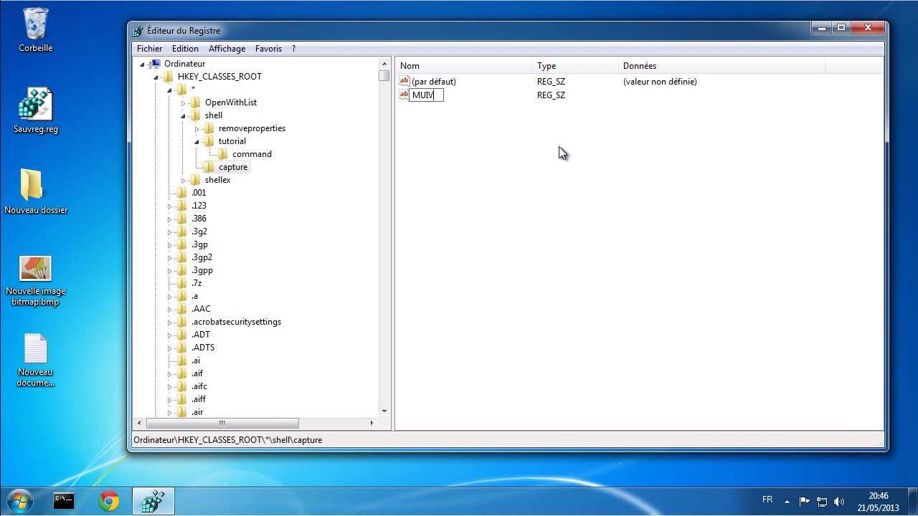
type("erb")
key("Return")
double_click(429, 96)
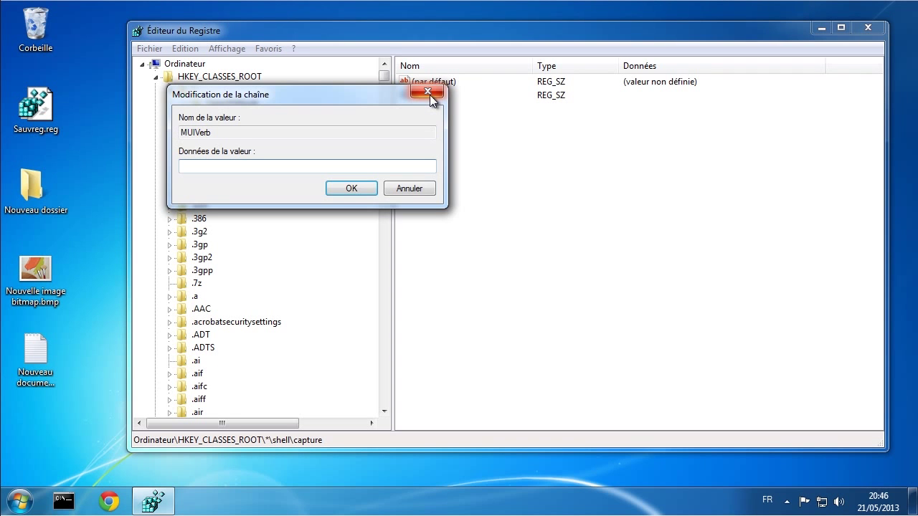
type("Capture")
left_click(352, 189)
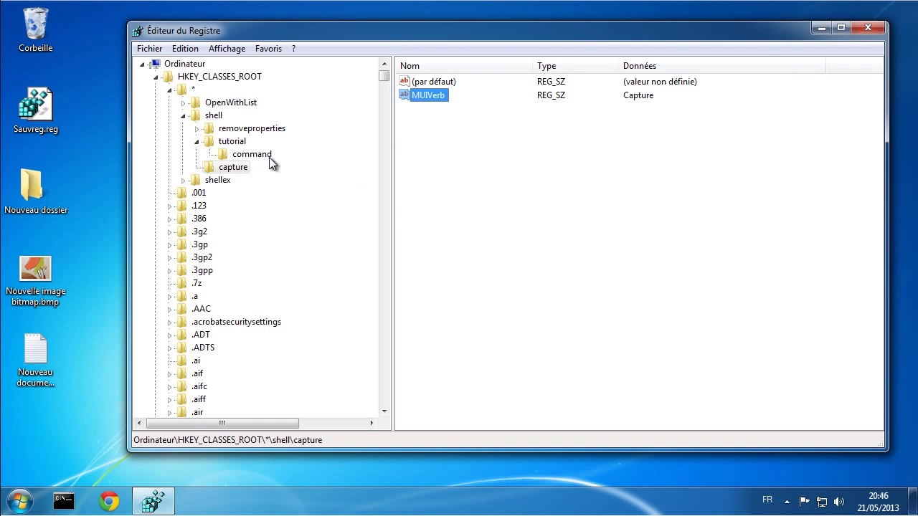
Step: Create a subkey named "command" under the capture key, and check for the Capture entry in the context menu of Sauvreg.reg
right_click(232, 169)
mouse_move(324, 195)
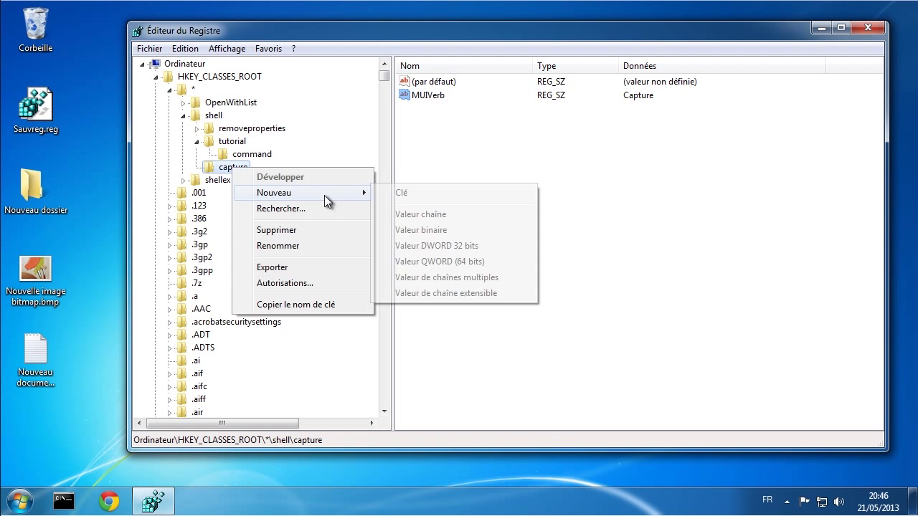
left_click(398, 194)
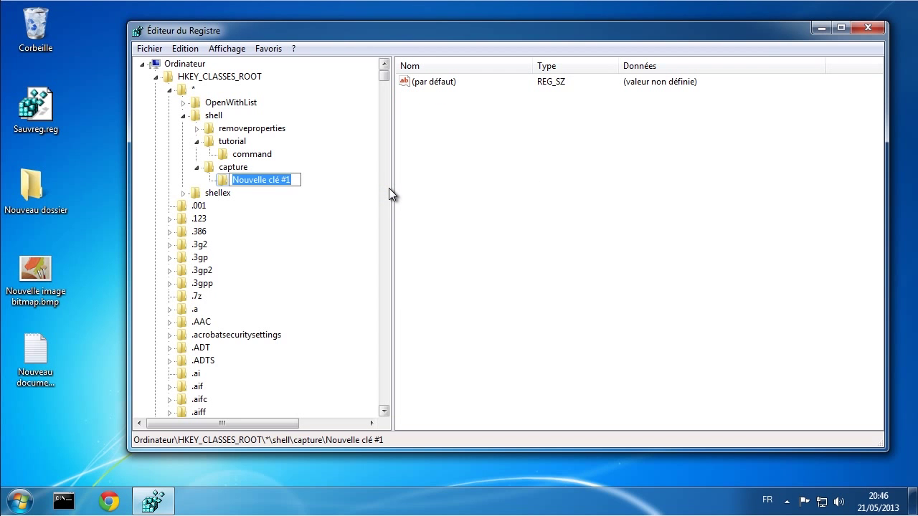
type("comm")
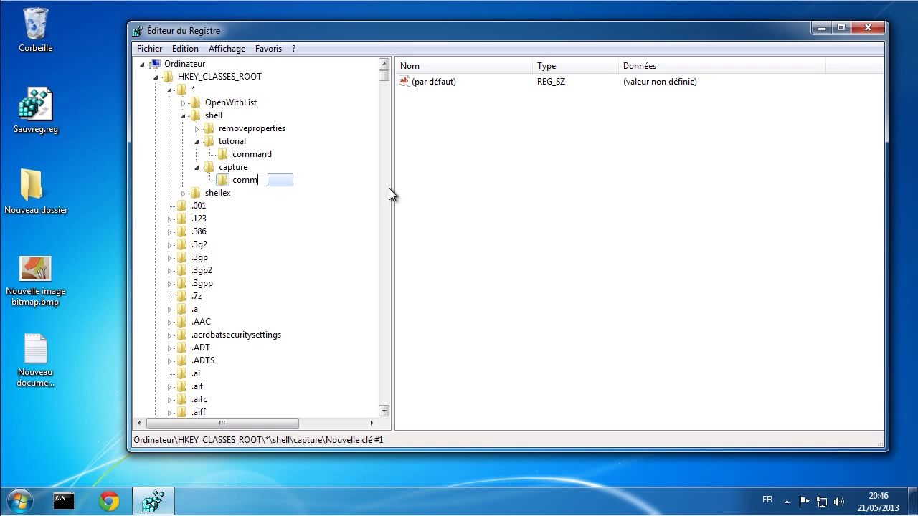
type("and")
key("Return")
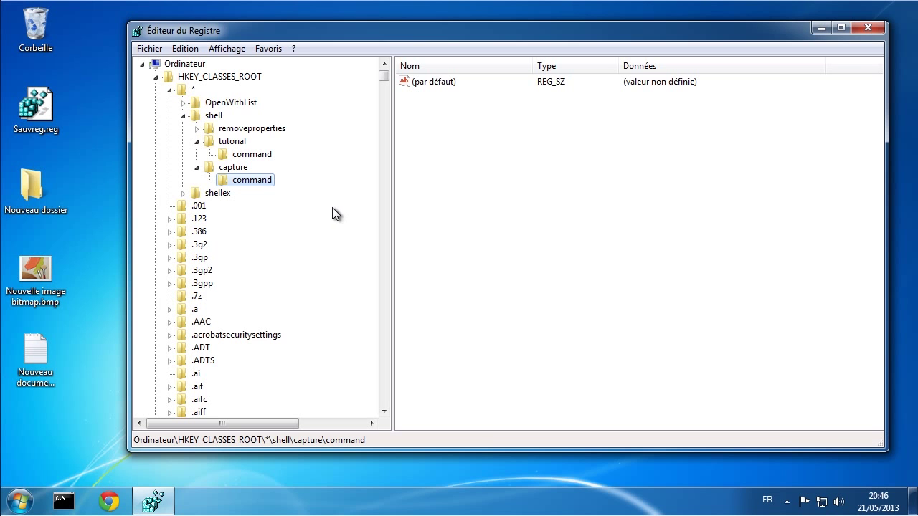
right_click(54, 107)
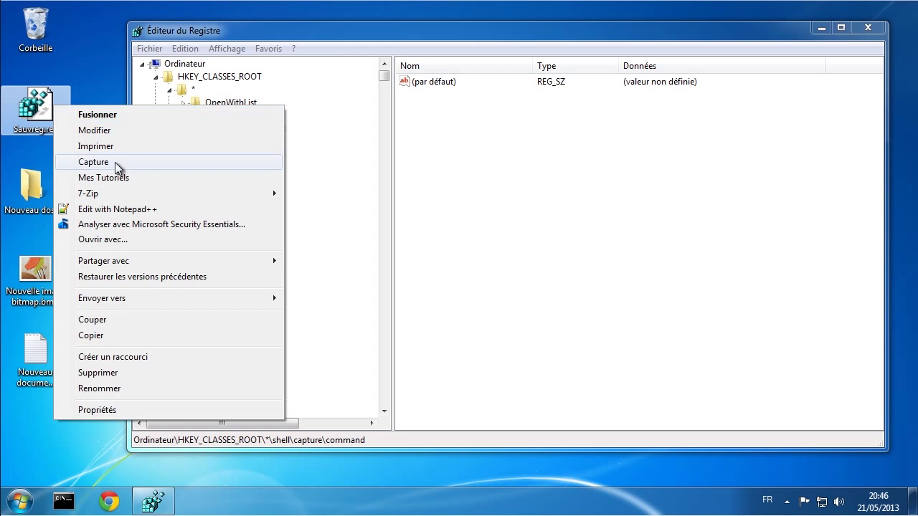
left_click(91, 437)
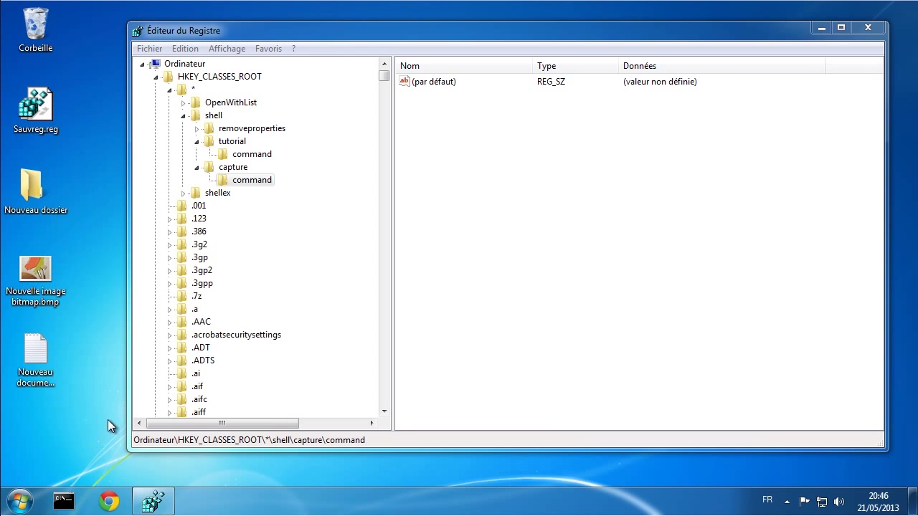
Step: Search the installed programs for "cap", open Outil Capture, and snip the registry key tree area
left_click(17, 496)
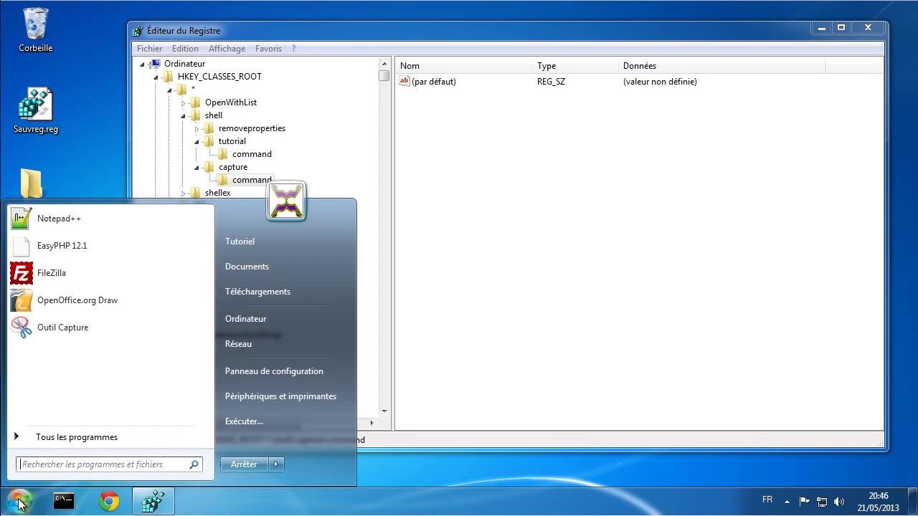
left_click(67, 467)
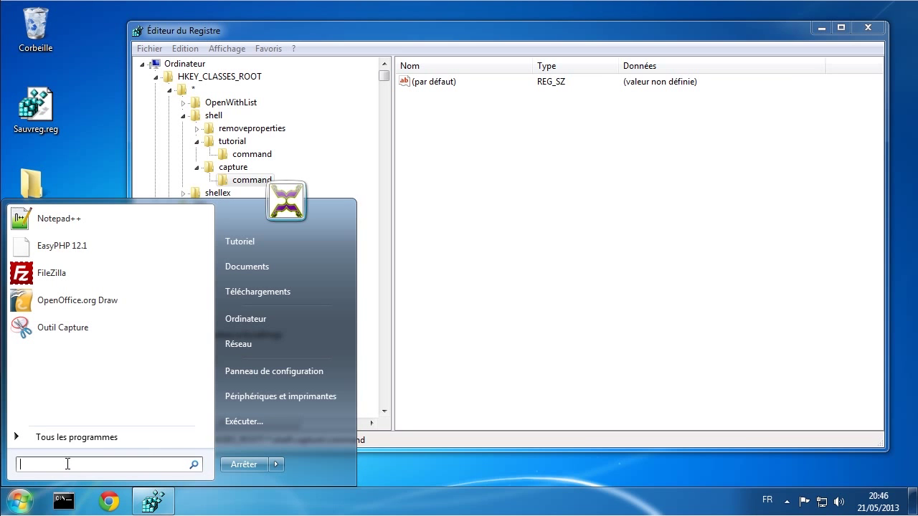
type("cap")
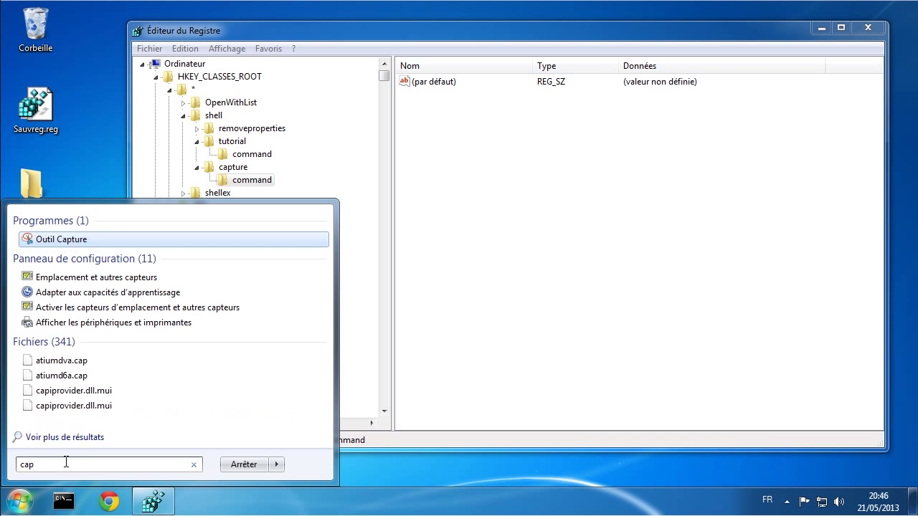
left_click(56, 241)
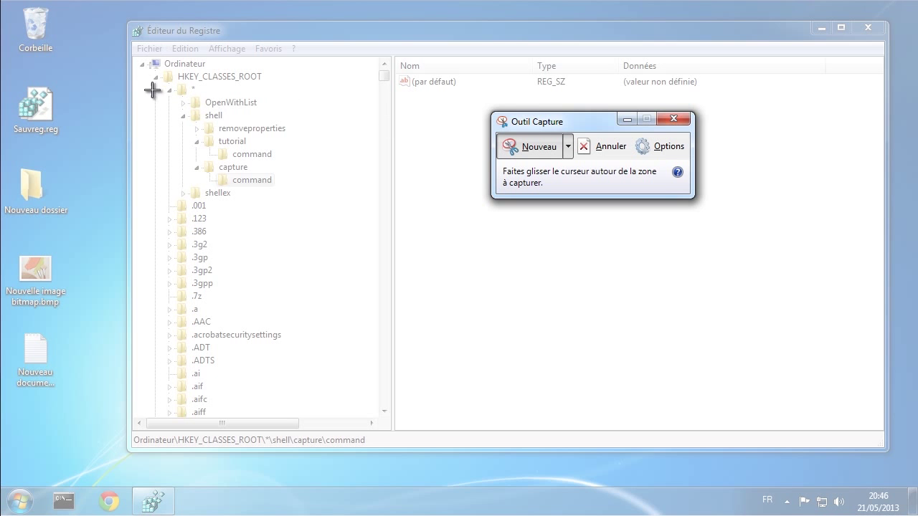
left_click_drag(131, 55, 394, 432)
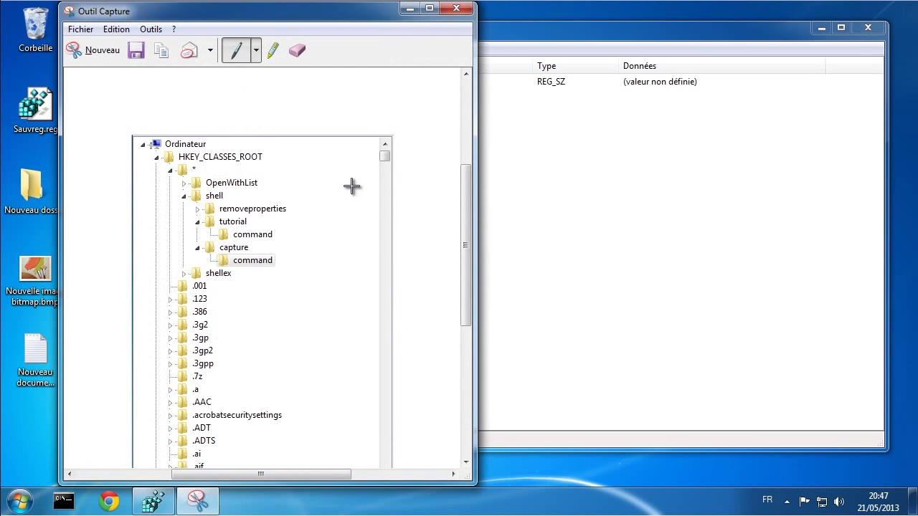
Step: Look over the captured key tree and the pen colour options available for annotating it
mouse_move(469, 191)
left_mouse_down()
mouse_move(470, 315)
mouse_move(466, 201)
left_mouse_up()
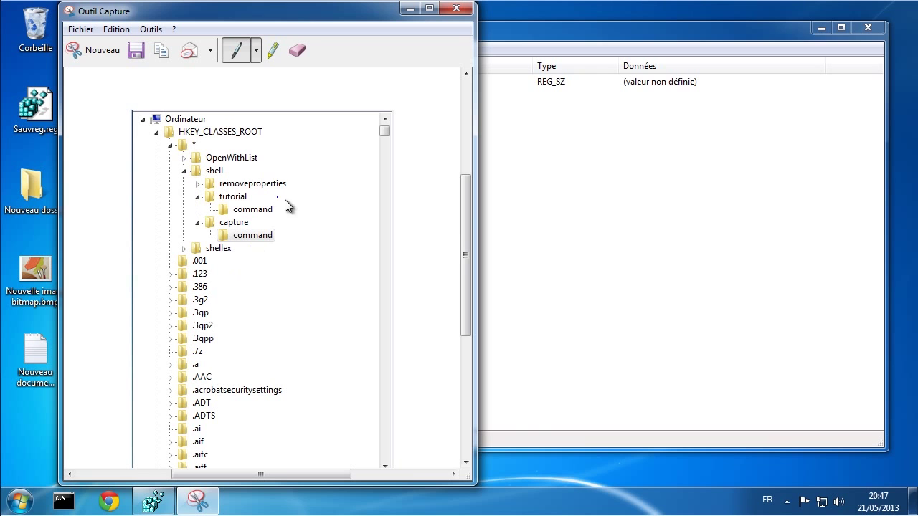
left_click(258, 57)
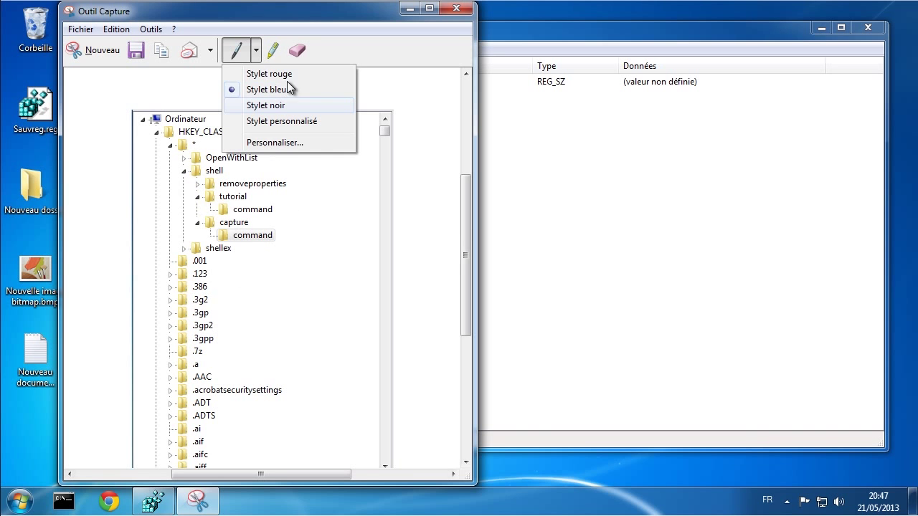
left_click(361, 47)
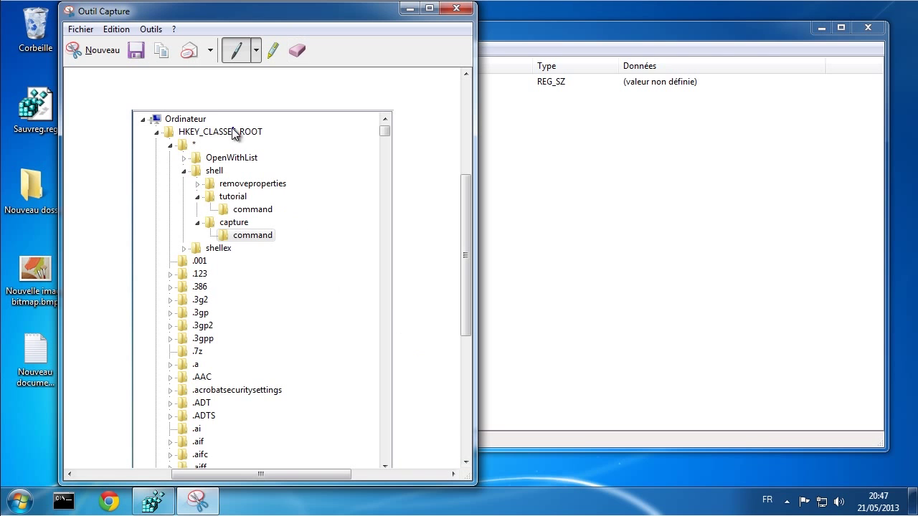
left_click(135, 72)
left_click_drag(465, 247, 470, 266)
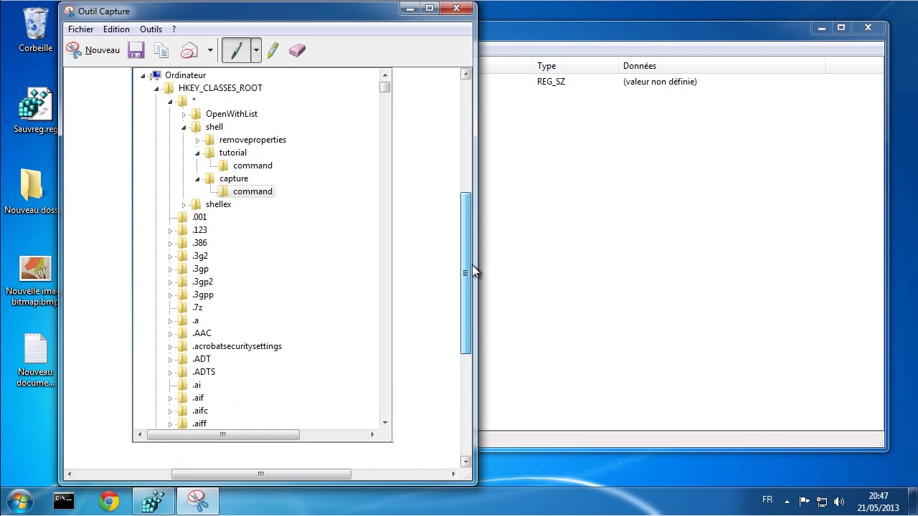
Step: Review the file types offered for saving the capture, cancel the save, and close Outil Capture without saving
left_click(135, 49)
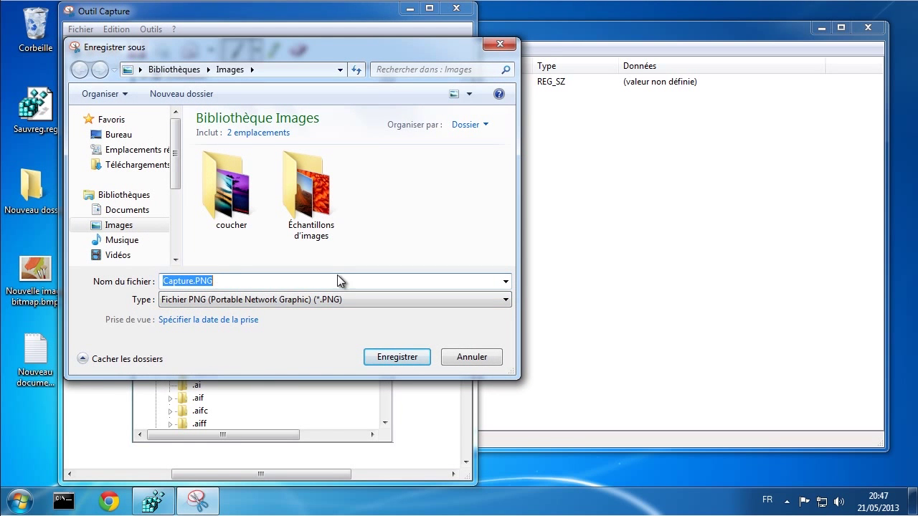
left_click(437, 302)
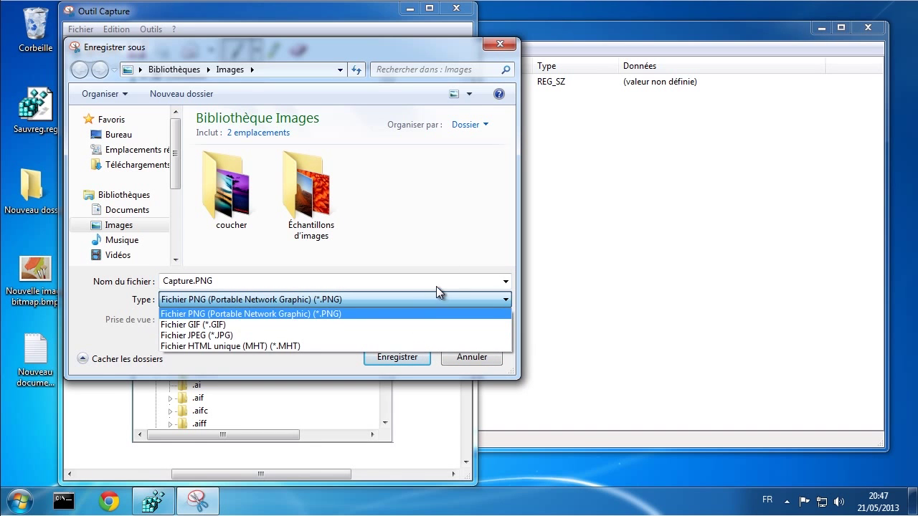
left_click(437, 297)
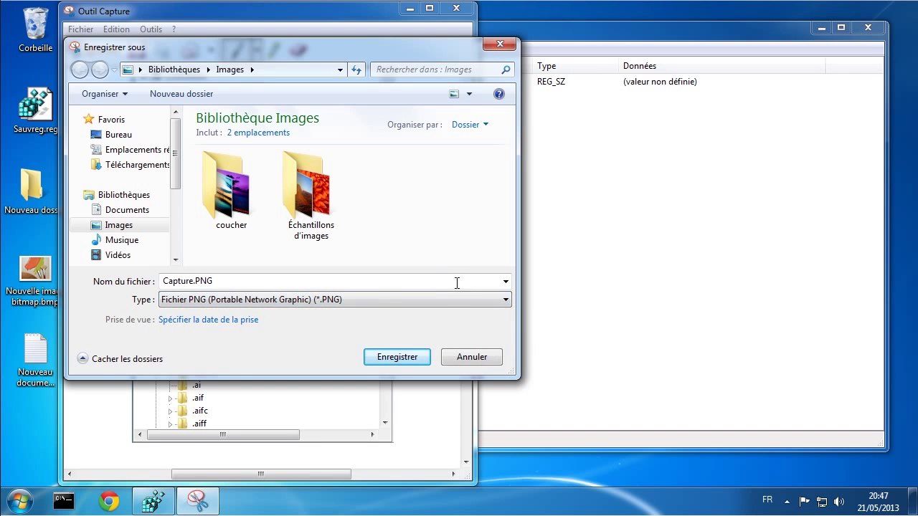
left_click(483, 357)
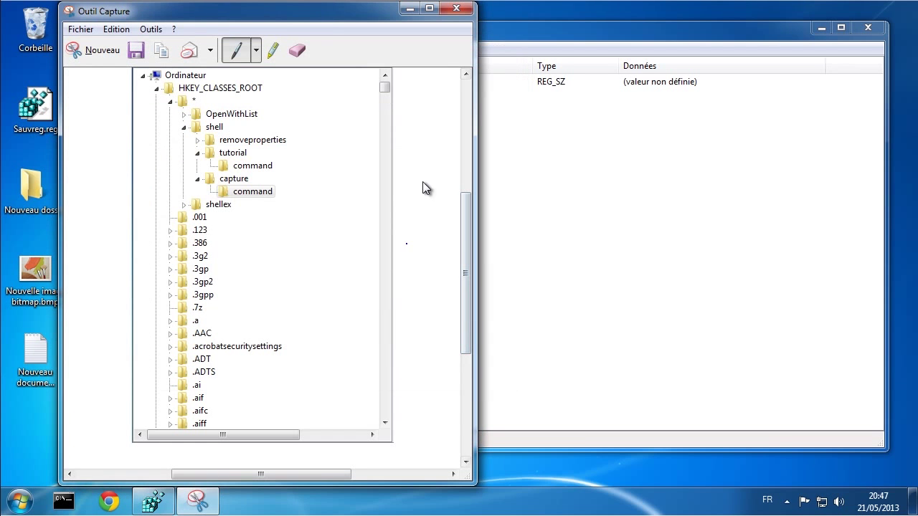
left_click(457, 8)
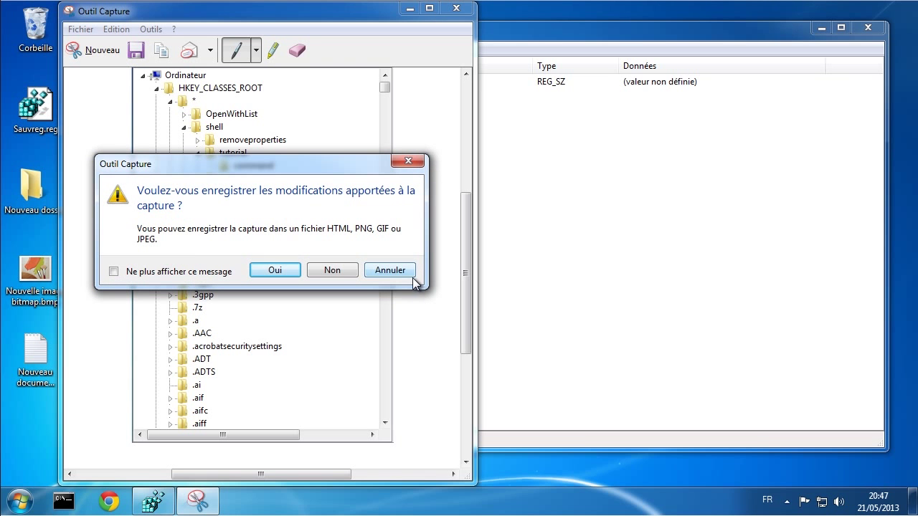
left_click(331, 271)
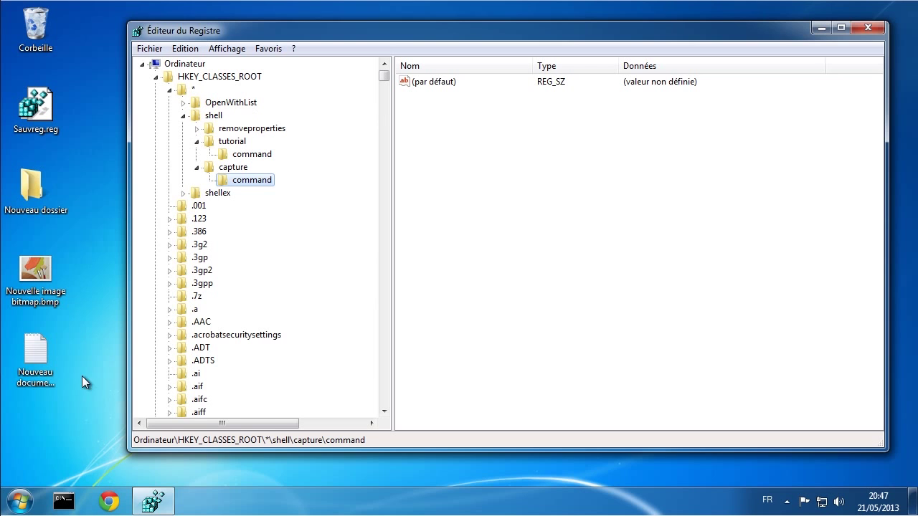
Step: Open Outil Capture, review its available snip types, and close it
left_click(20, 501)
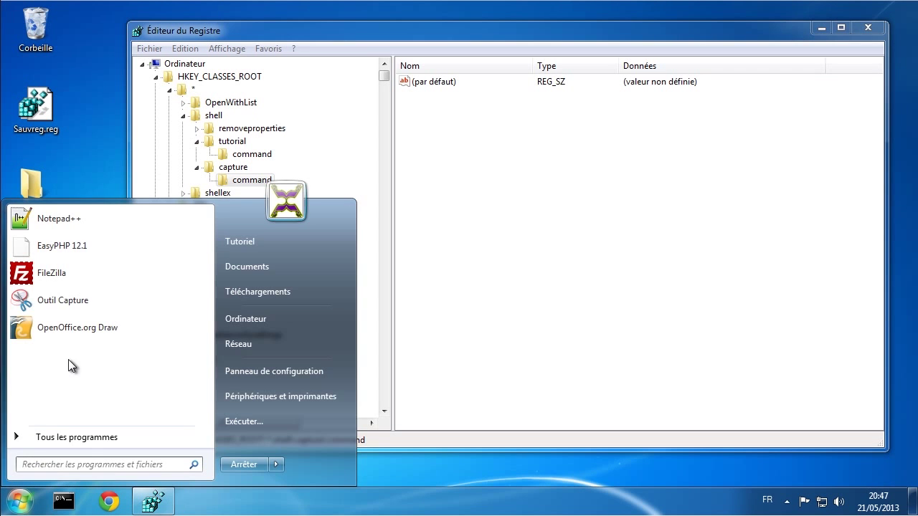
left_click(75, 304)
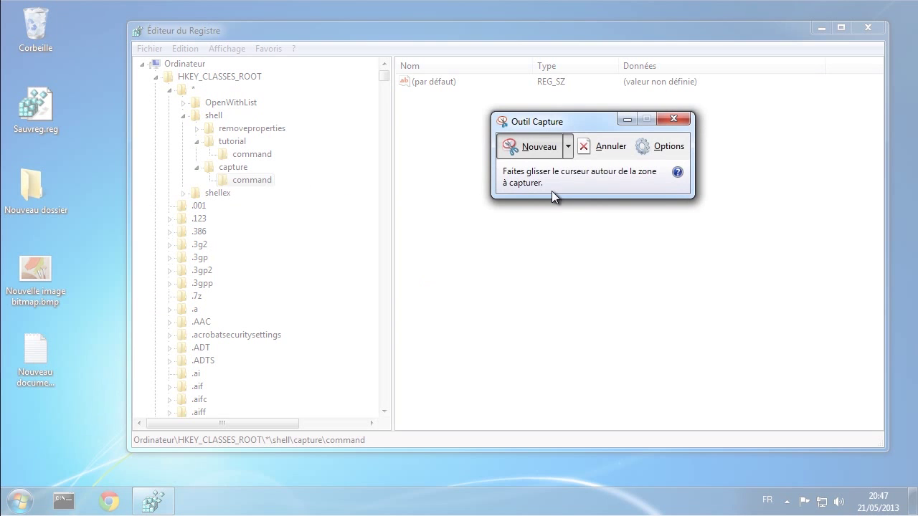
left_click(567, 149)
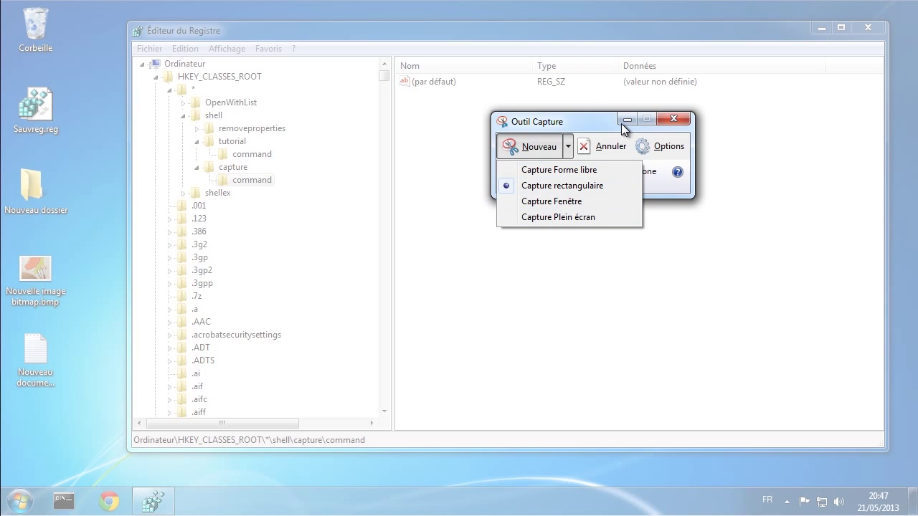
left_click(678, 116)
left_click(678, 116)
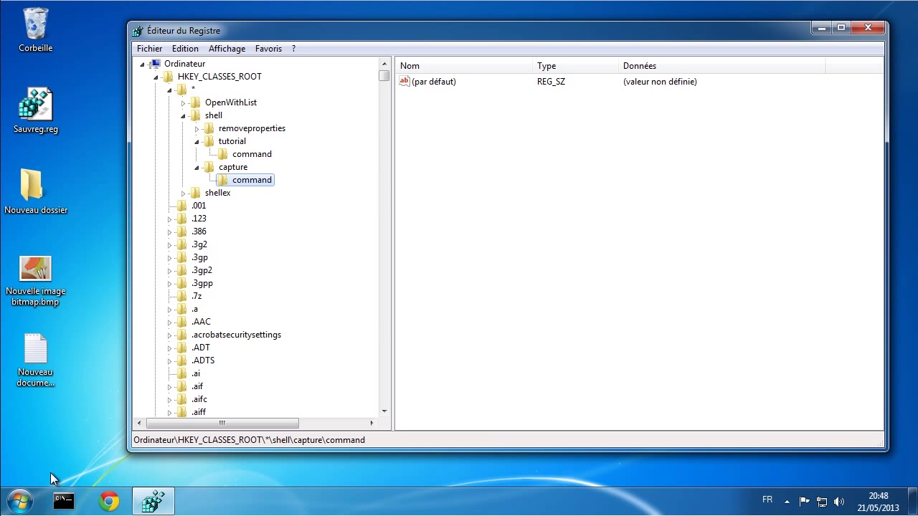
Step: Search the installed programs for "cap" and open the properties of Outil Capture
left_click(19, 502)
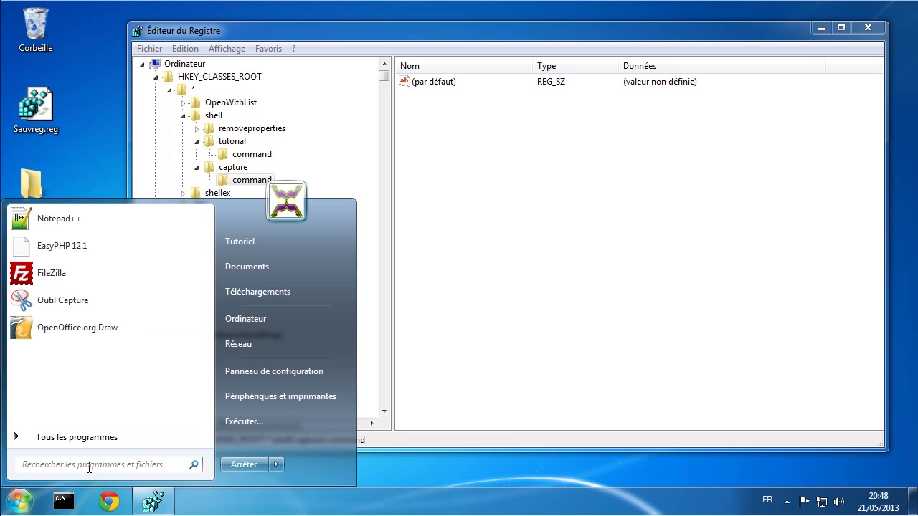
type("cap")
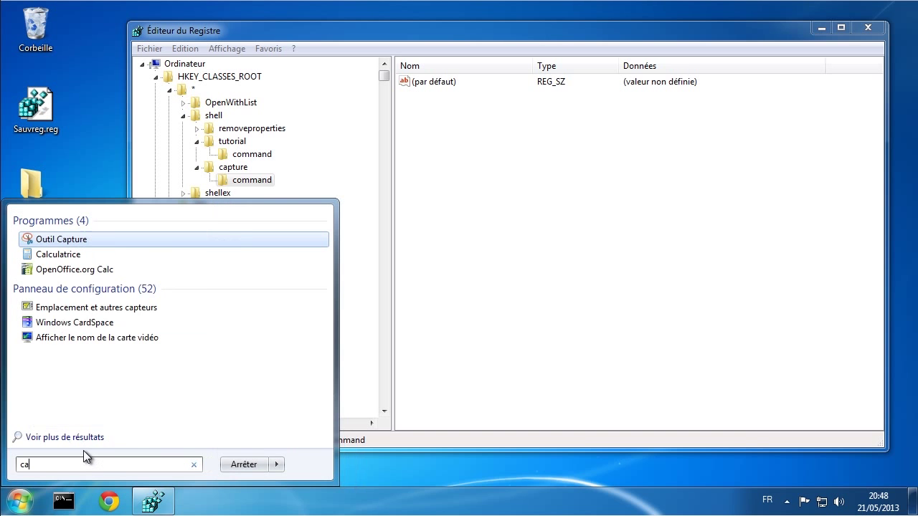
right_click(55, 244)
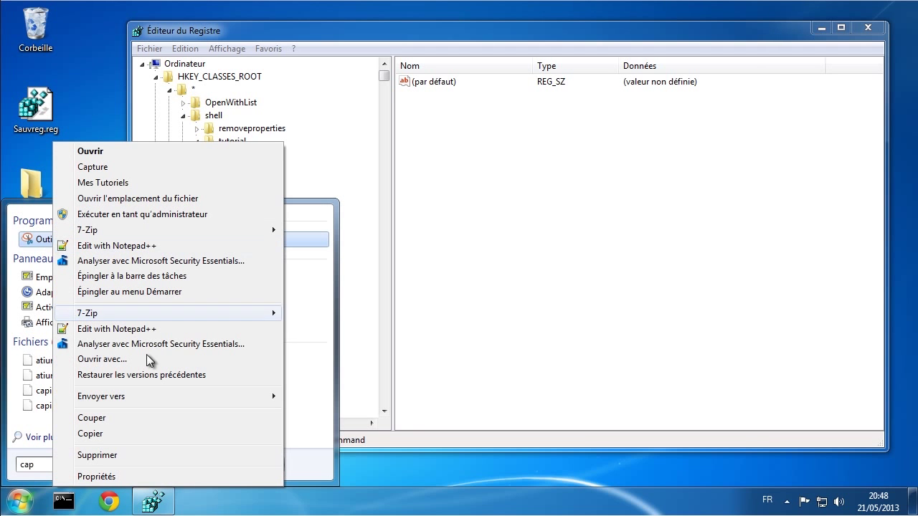
left_click(109, 477)
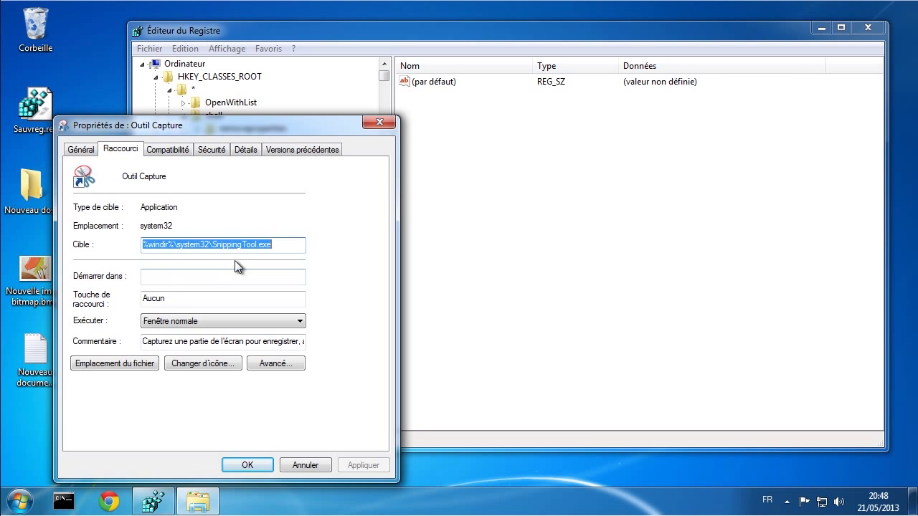
Step: Examine the parts of the Outil Capture shortcut's target path, copy the full path, and close the properties without changes
left_click(291, 247)
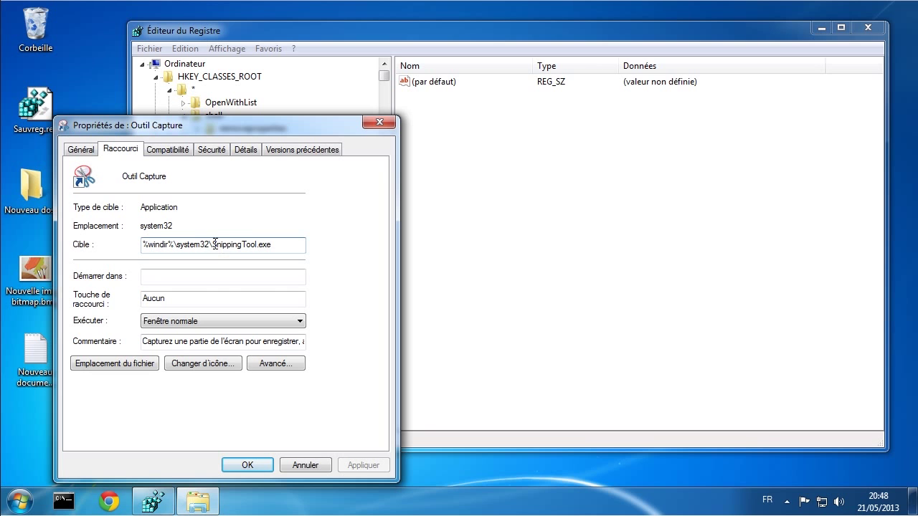
left_click_drag(212, 245, 293, 248)
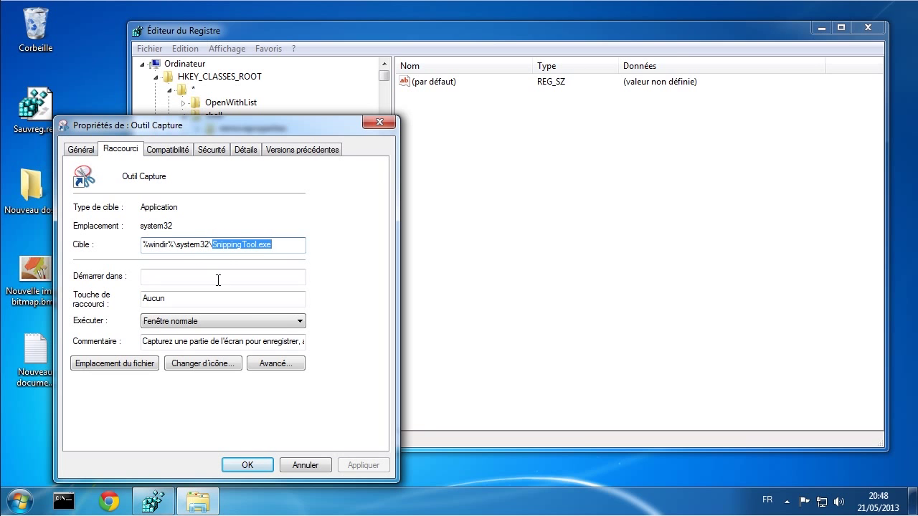
left_click_drag(177, 245, 209, 248)
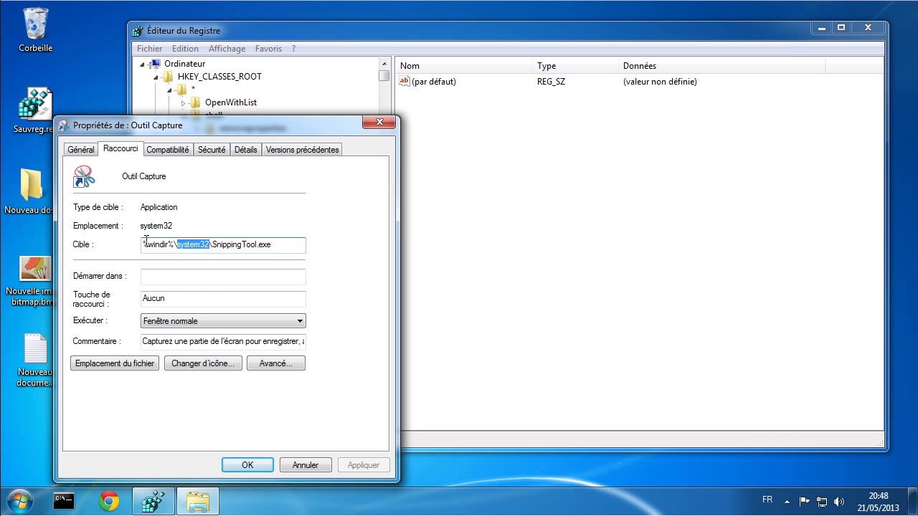
left_click_drag(142, 244, 172, 247)
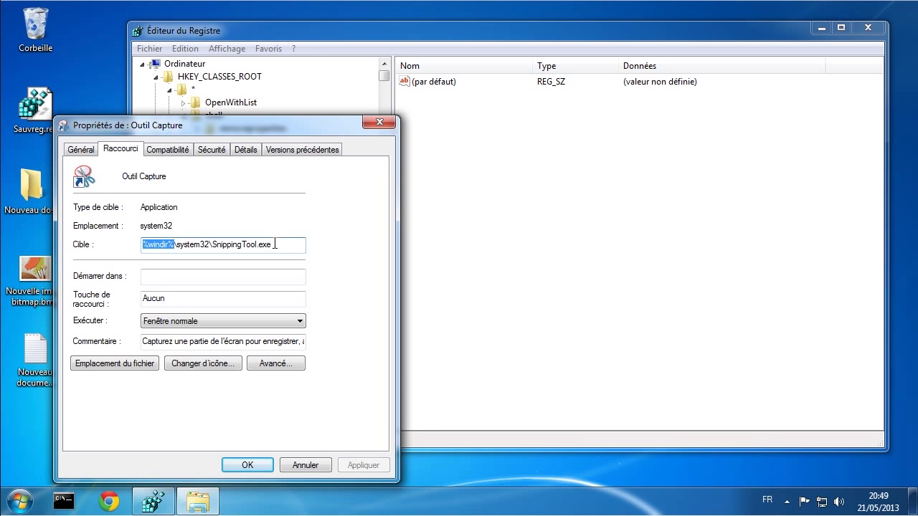
left_click_drag(275, 244, 137, 245)
right_click(169, 246)
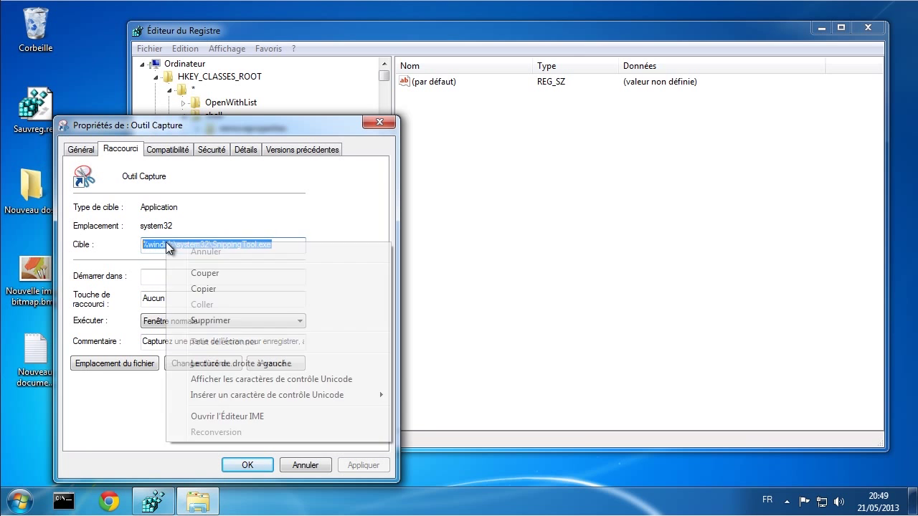
left_click(201, 289)
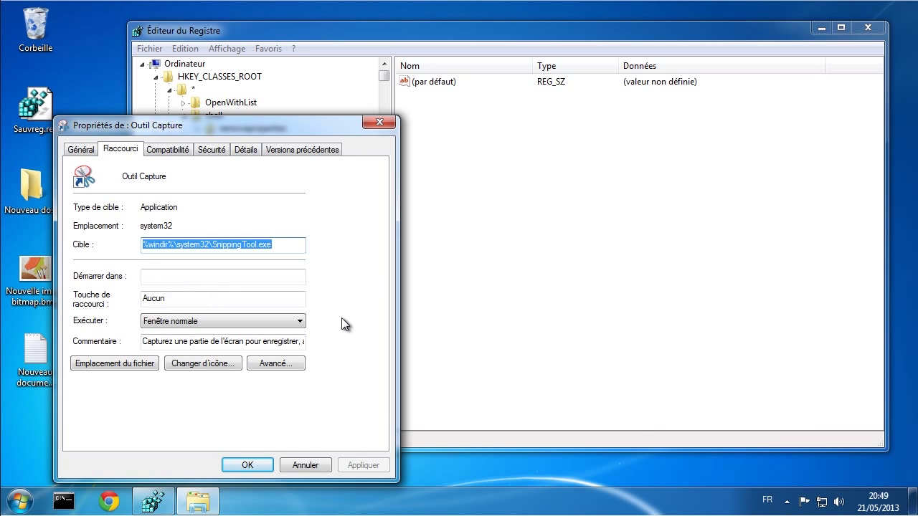
left_click(292, 464)
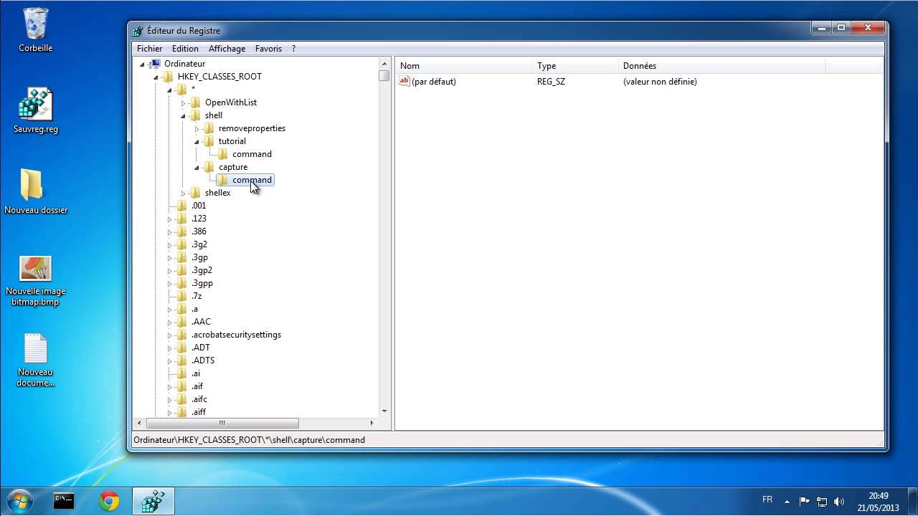
Step: Set the default value of the command key under capture to the copied path %windir%\system32\SnippingTool.exe
double_click(428, 83)
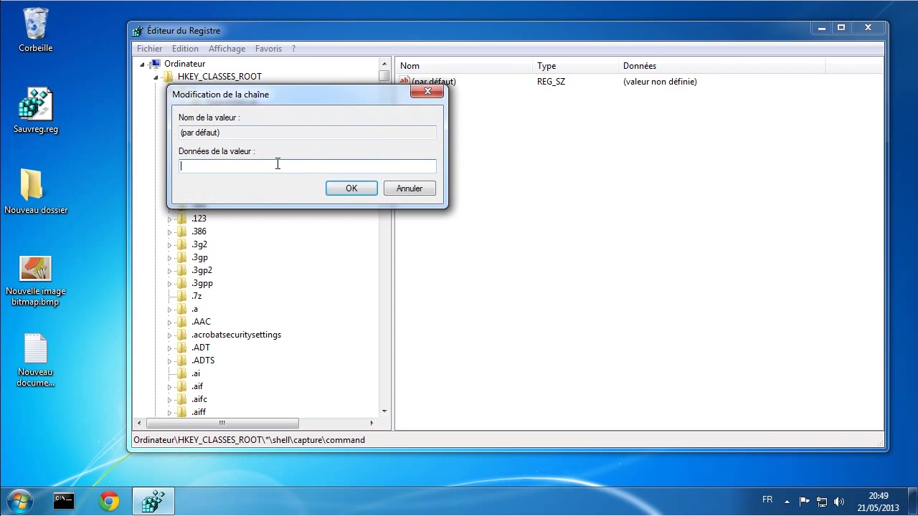
right_click(278, 164)
left_click(302, 225)
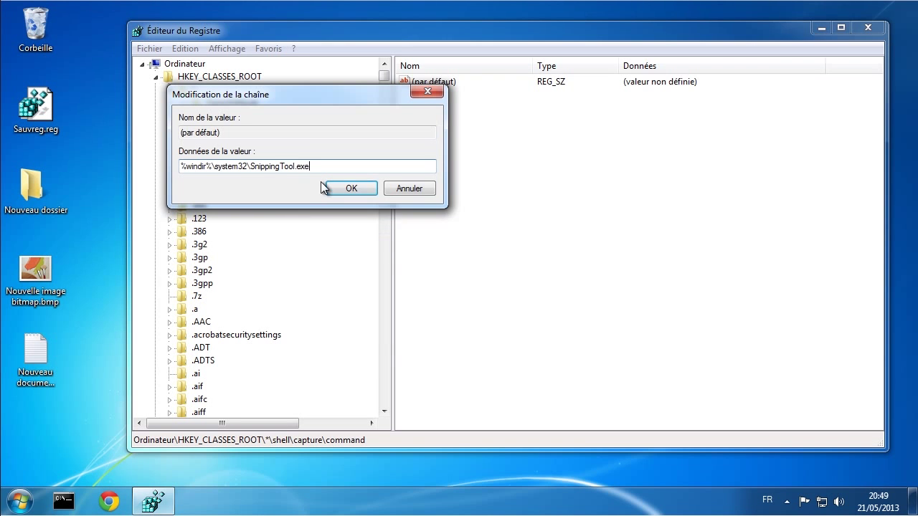
left_click(342, 187)
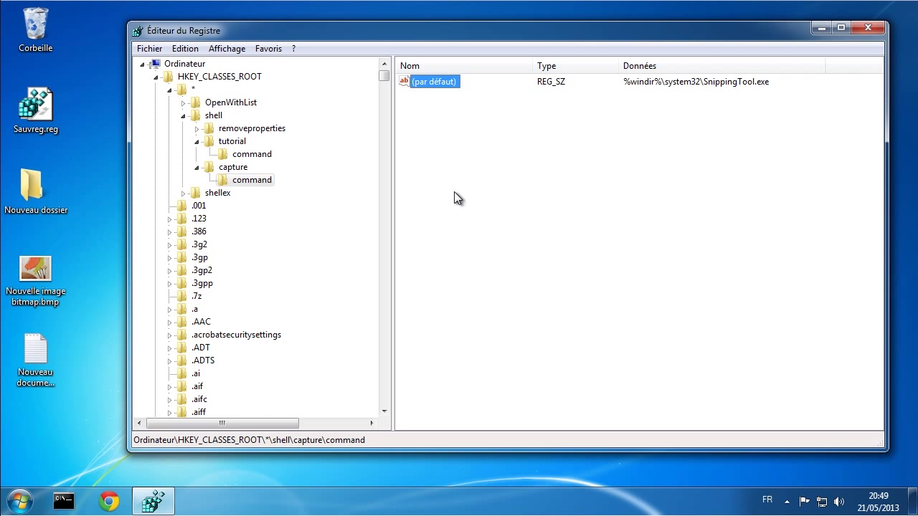
Step: Try launching the Capture entry from the context menu of Sauvreg.reg, and dismiss the resulting message
right_click(36, 106)
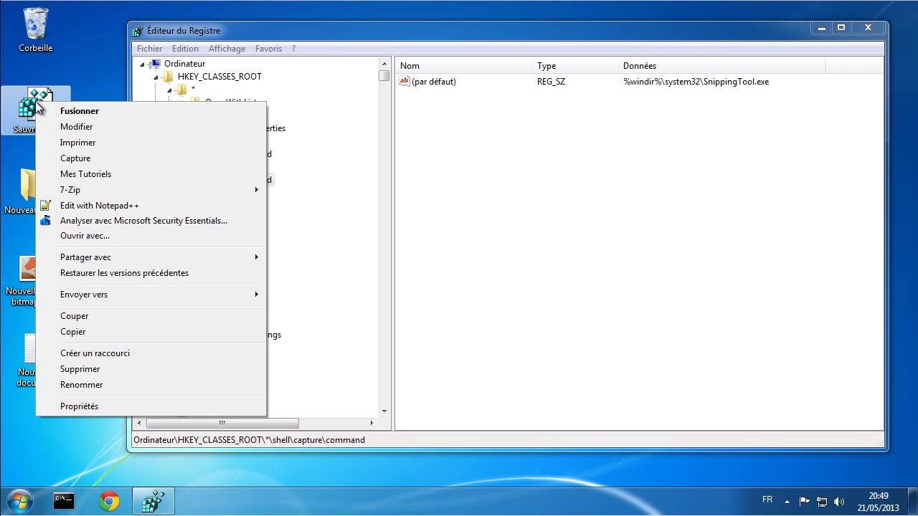
left_click(75, 159)
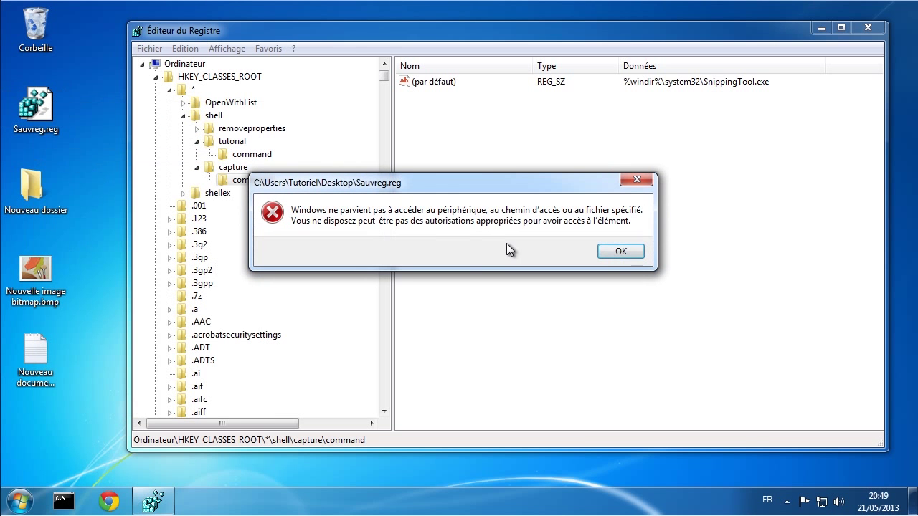
left_click(621, 251)
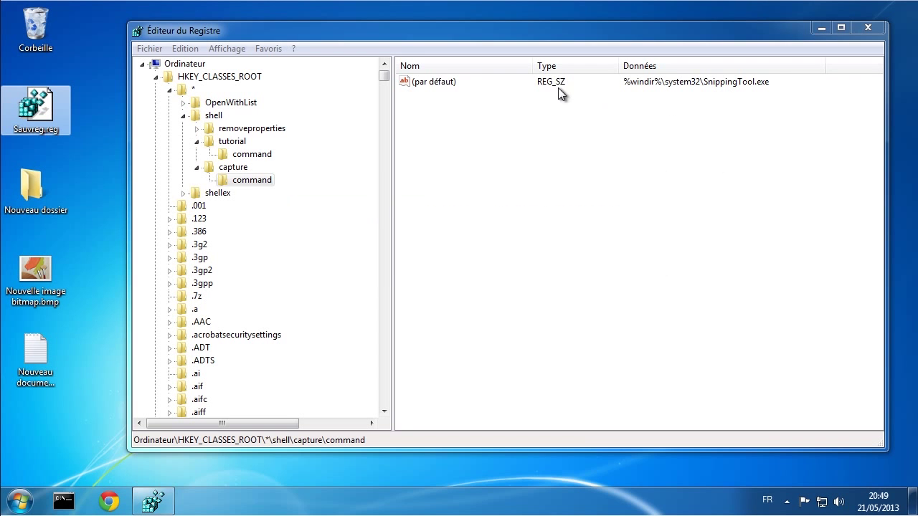
Step: Review the value types that can be created in capture's command key, including the expandable string, without creating one
right_click(509, 111)
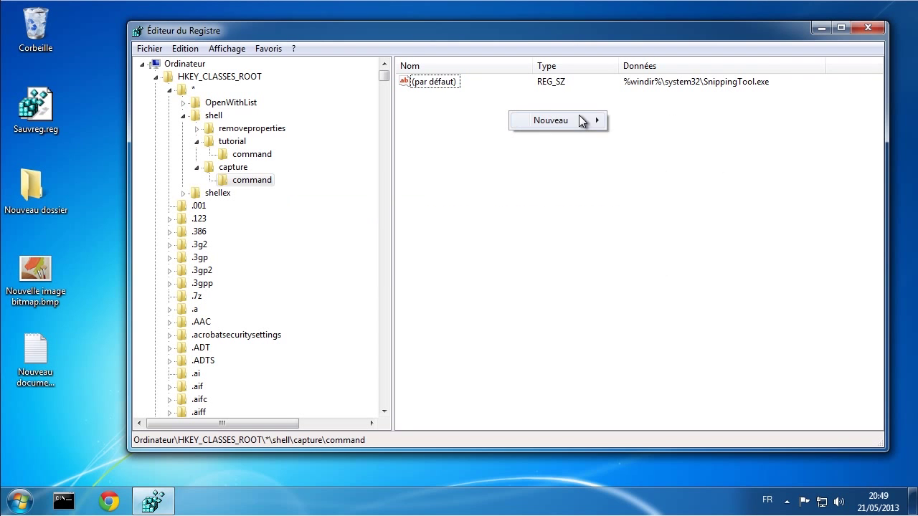
mouse_move(579, 116)
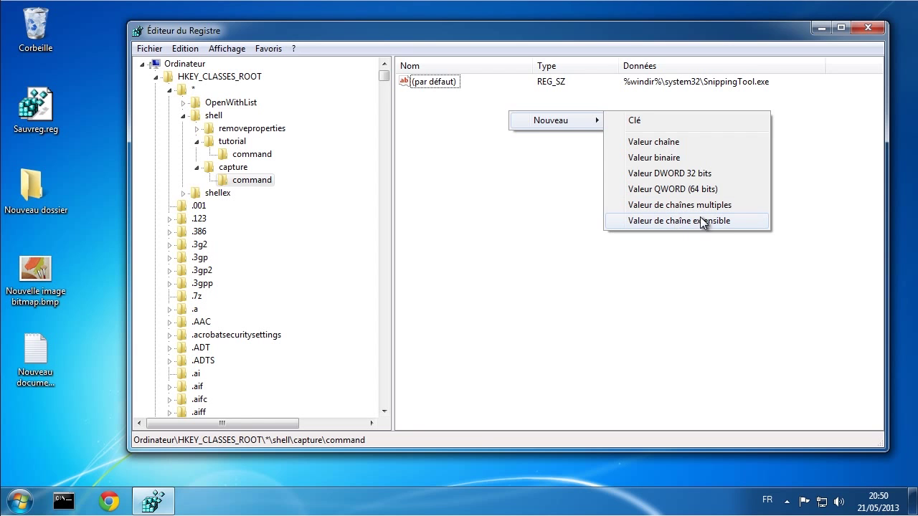
left_click(645, 89)
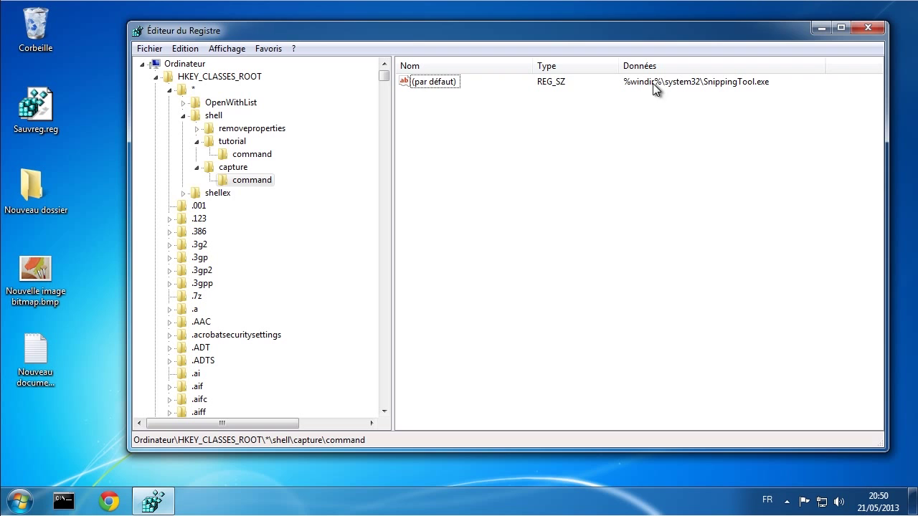
Step: Replace %windir% with C:\Windows in the command key's default value, making it C:\Windows\system32\SnippingTool.exe
double_click(449, 84)
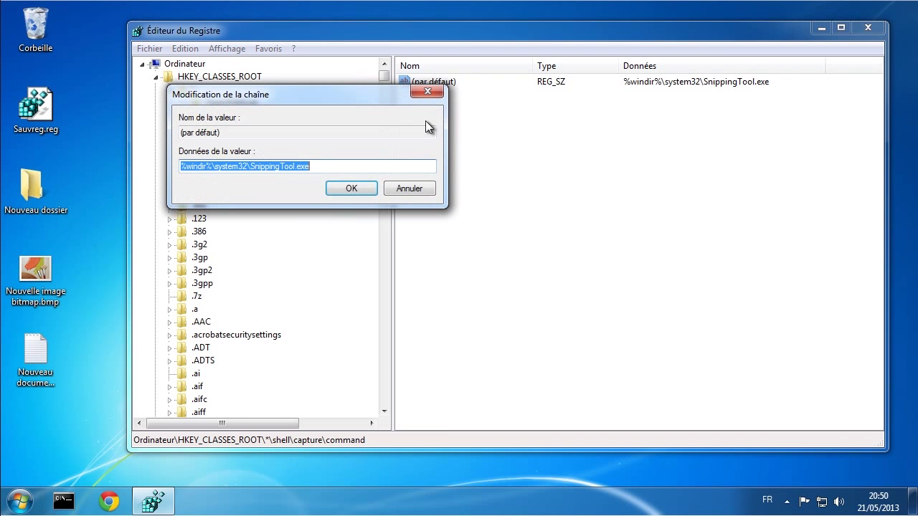
right_click(290, 167)
left_click(320, 210)
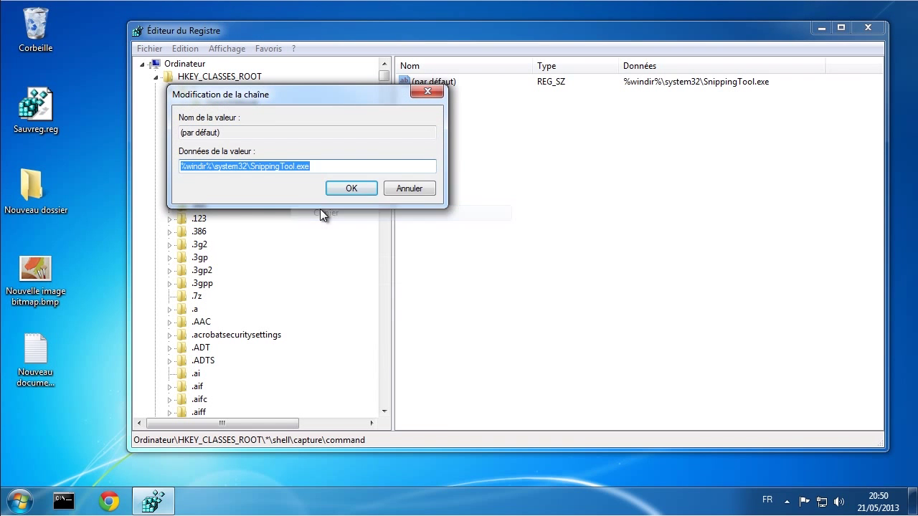
left_click(212, 167)
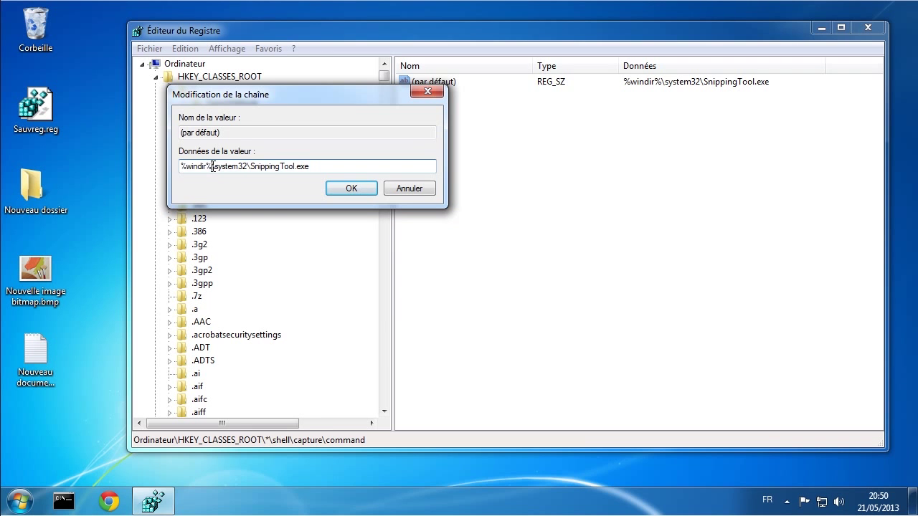
left_click_drag(213, 166, 172, 165)
key("BackSpace")
type("C:")
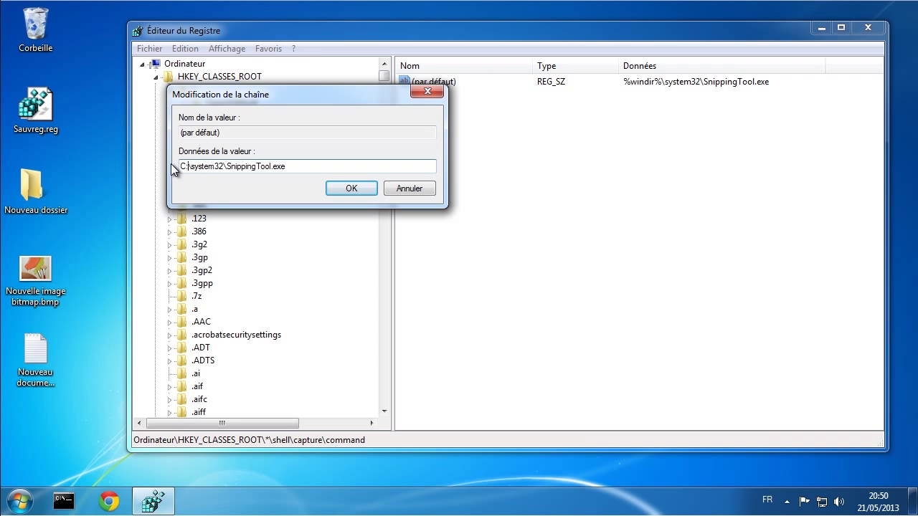
type("\\")
type("Wind")
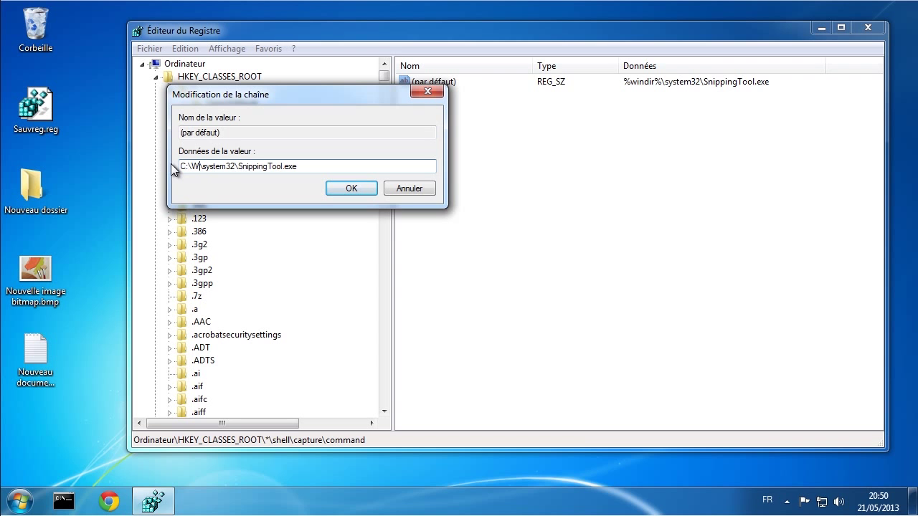
type("ows")
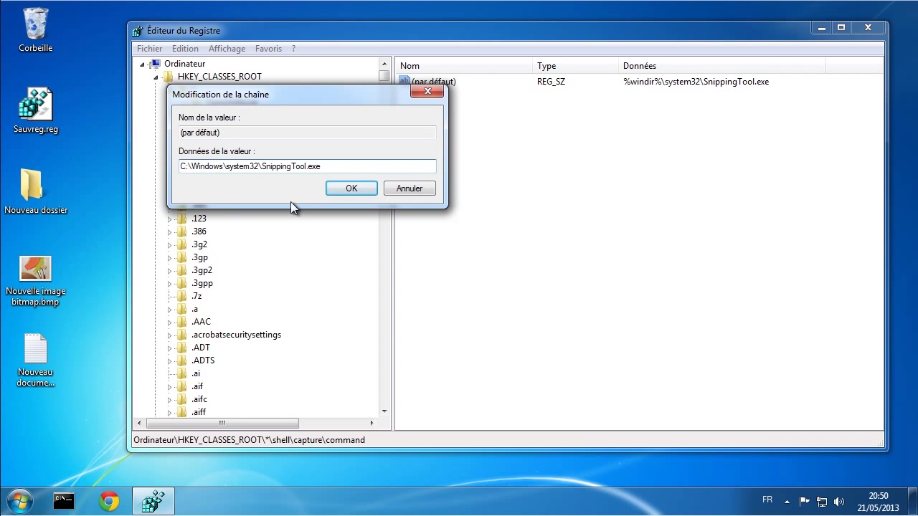
left_click(351, 188)
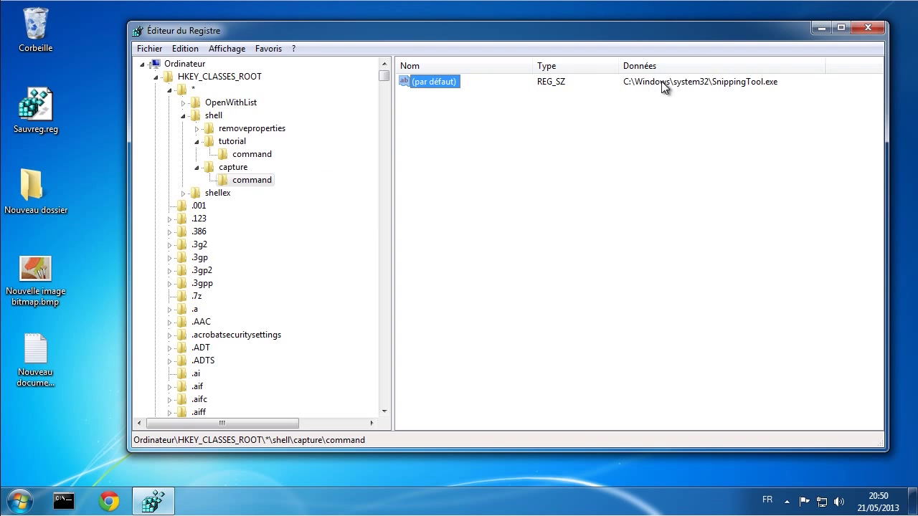
Step: Test the Capture context menu entry on Sauvreg.reg, and close Outil Capture
right_click(39, 101)
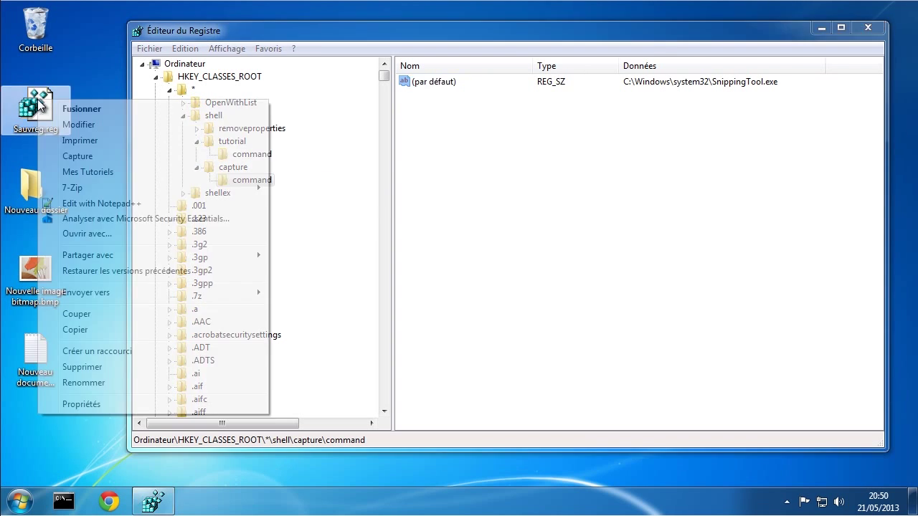
left_click(76, 156)
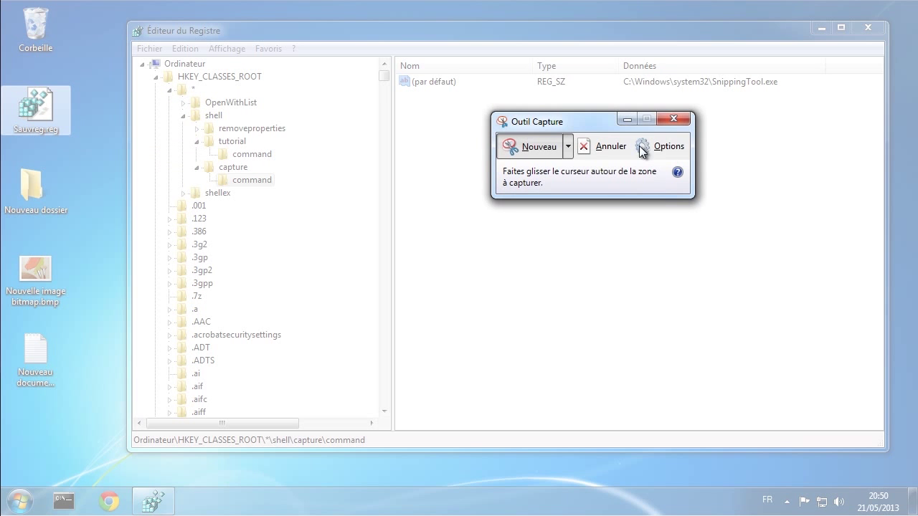
left_click(681, 120)
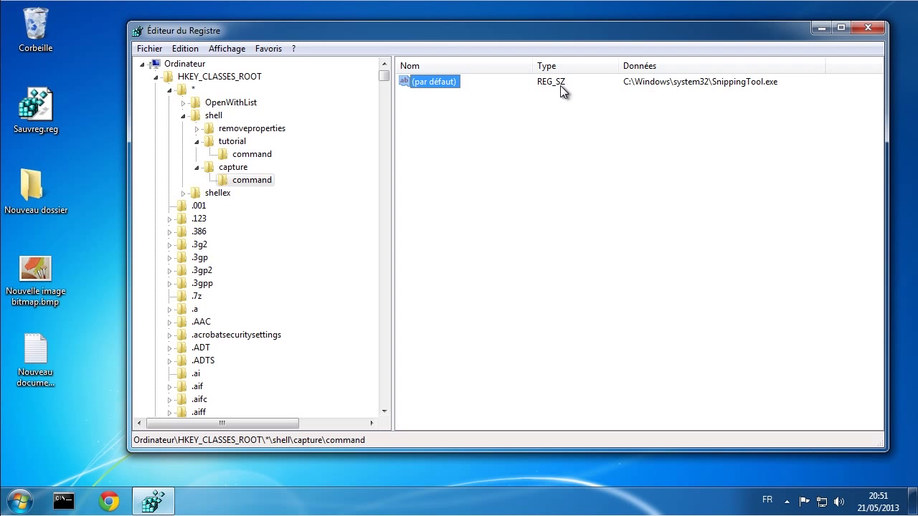
right_click(542, 102)
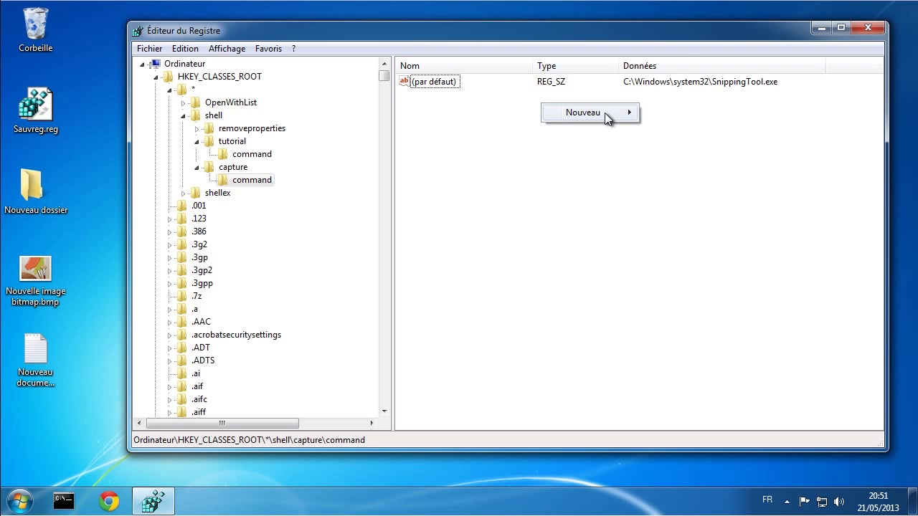
mouse_move(604, 112)
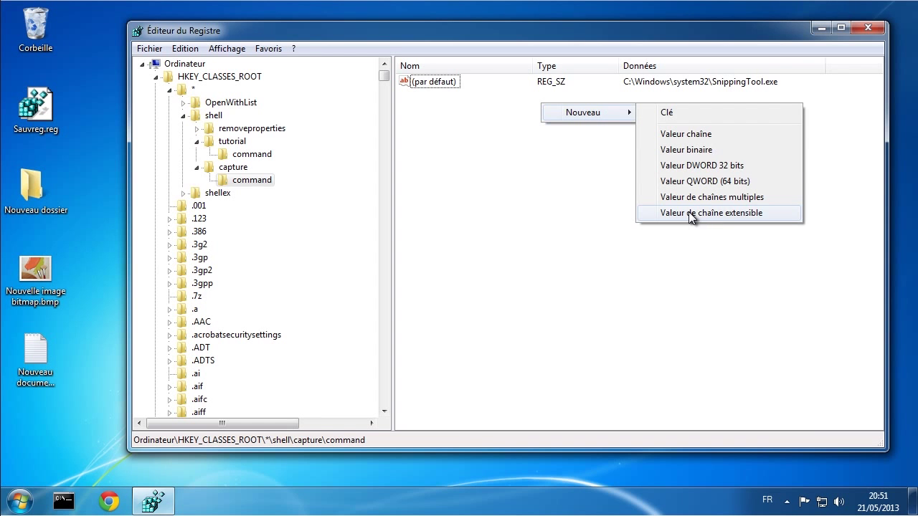
left_click(444, 129)
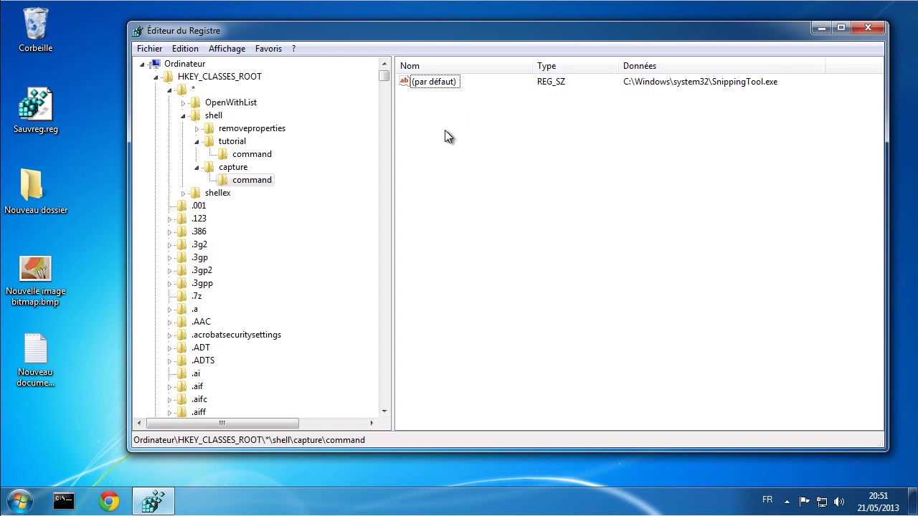
Step: Delete the default value of capture's command key and confirm the deletion
right_click(438, 84)
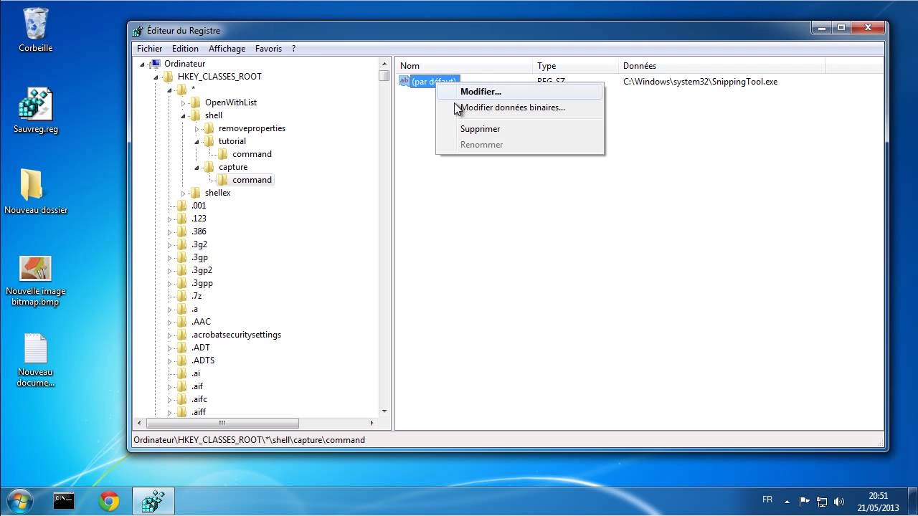
left_click(476, 130)
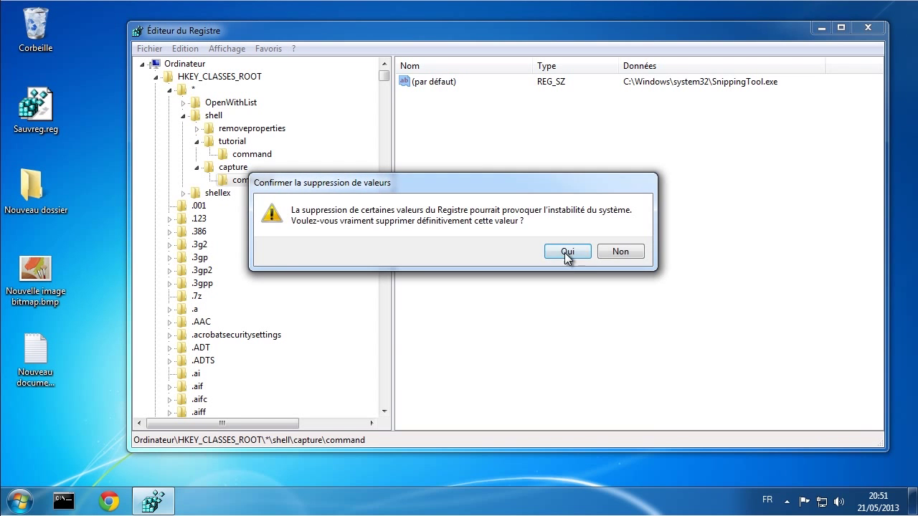
left_click(564, 251)
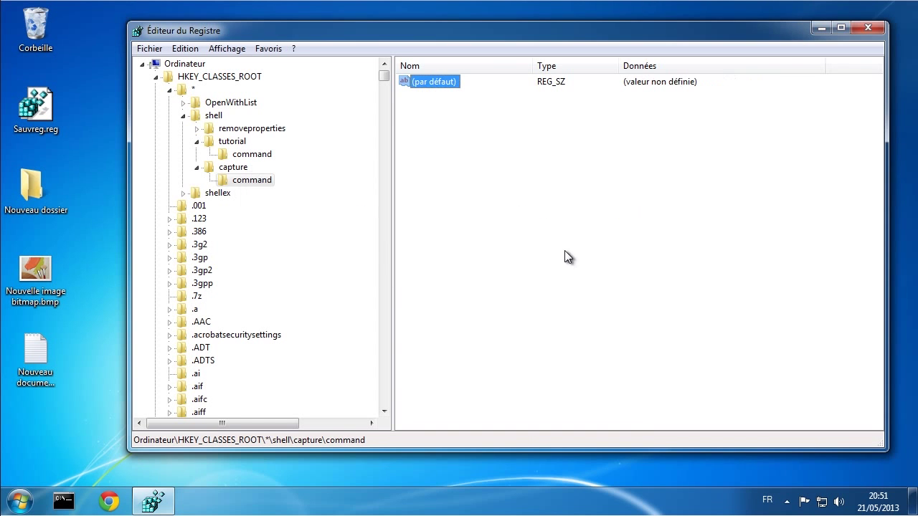
right_click(427, 79)
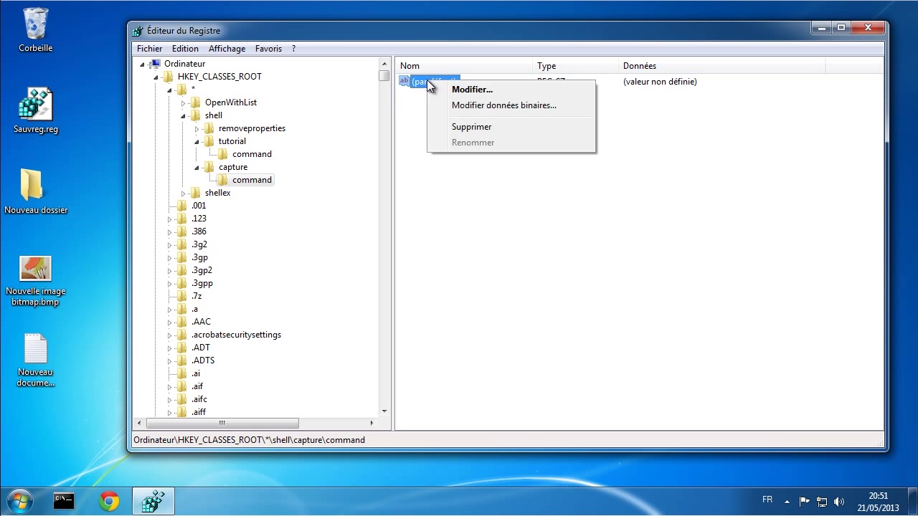
left_click(483, 91)
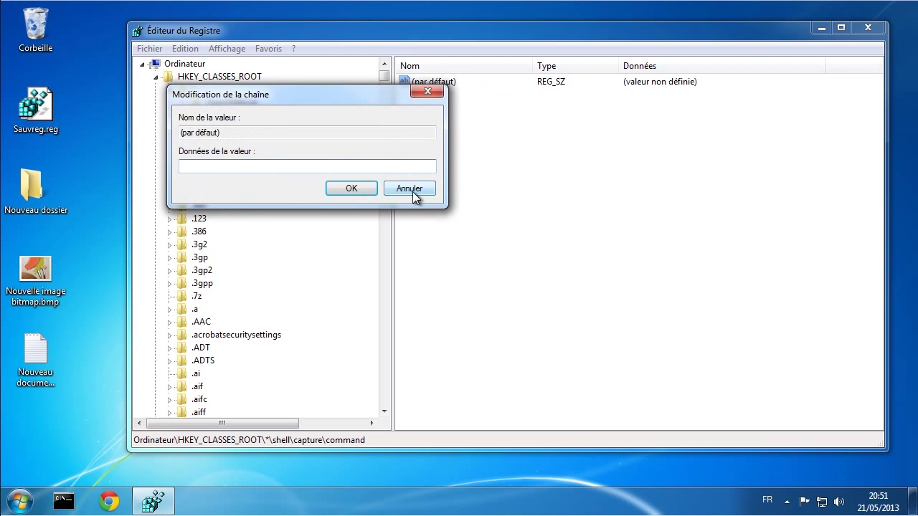
left_click(413, 188)
right_click(444, 83)
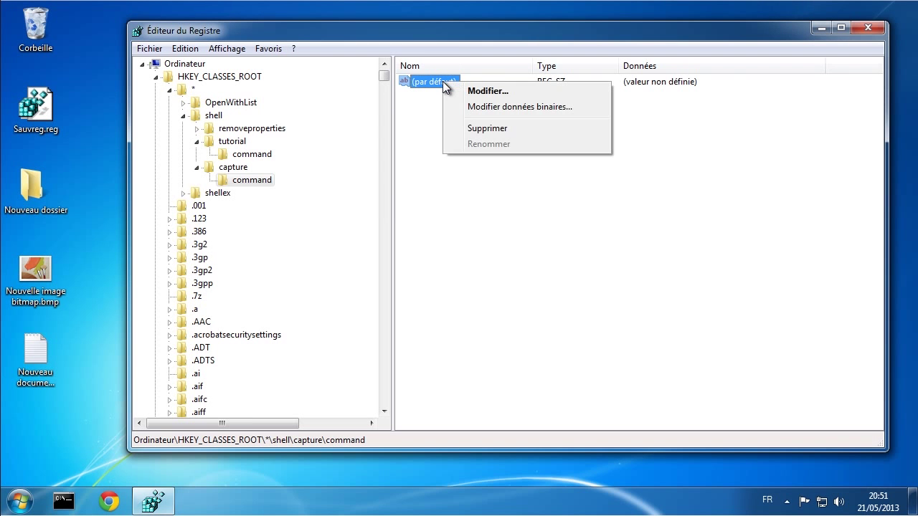
left_click(488, 108)
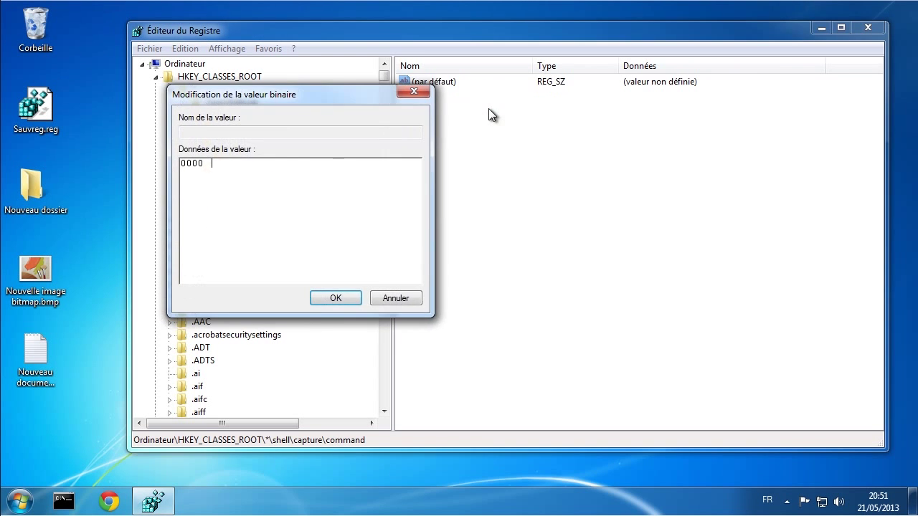
left_click(417, 304)
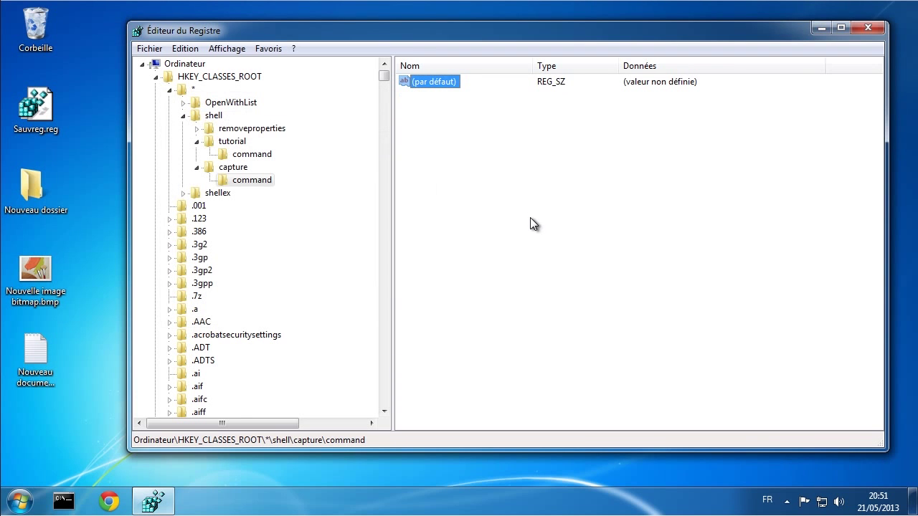
Step: Set the default value of capture's command key to C:\Windows\system32\SnippingTool.exe, replacing %windir% in the pasted path
right_click(432, 81)
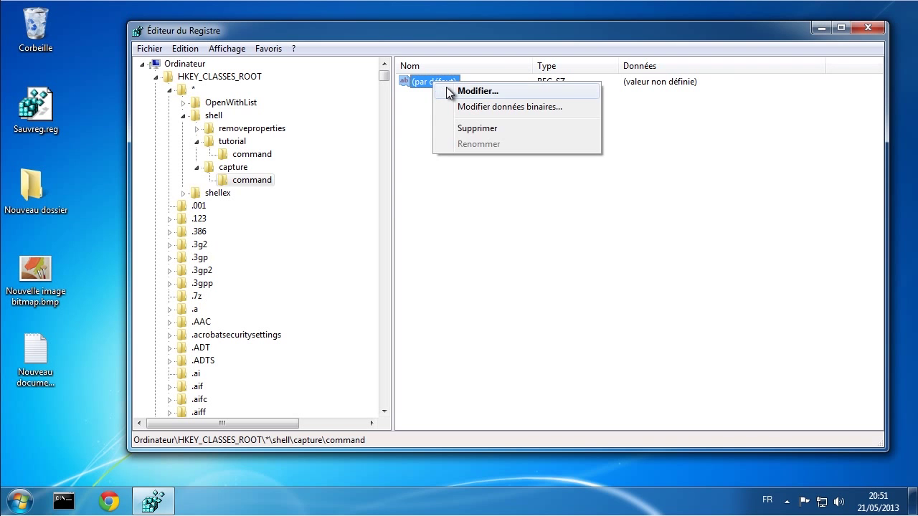
left_click(447, 87)
right_click(251, 167)
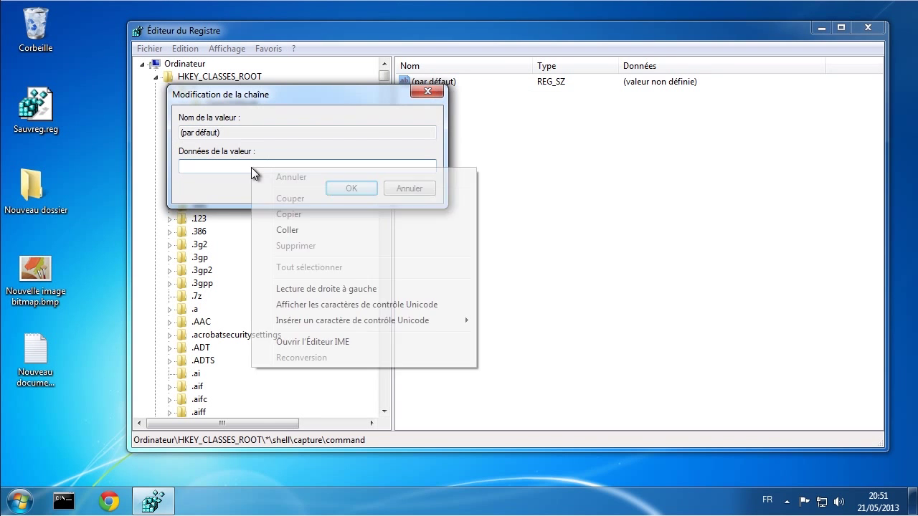
left_click(288, 230)
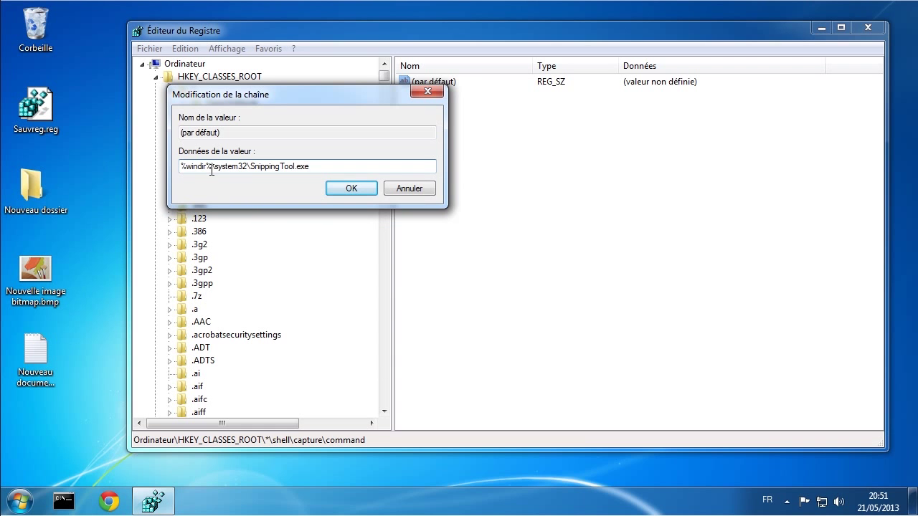
left_click_drag(213, 167, 170, 165)
type("C:")
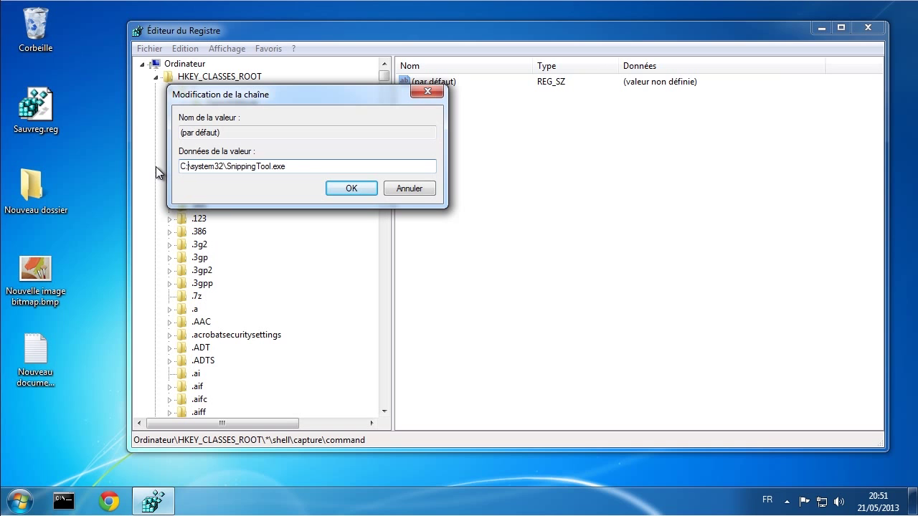
type("\\Windows")
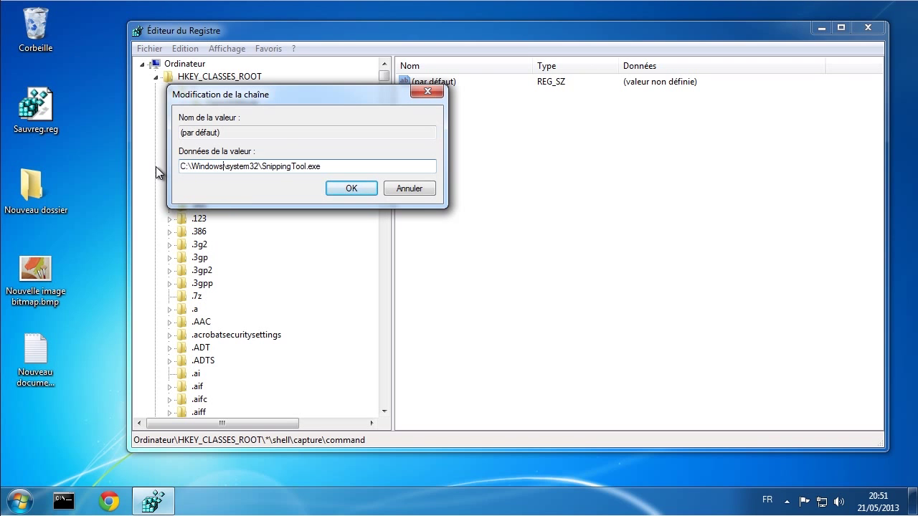
left_click(360, 189)
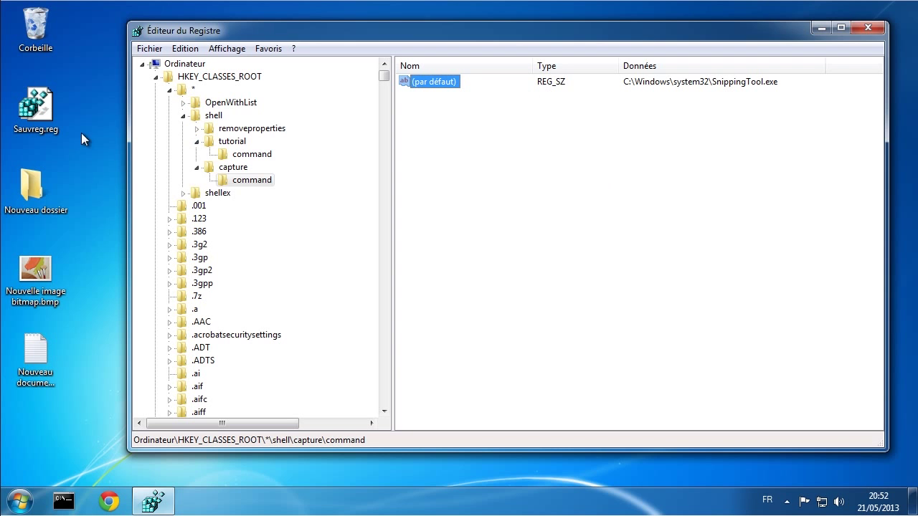
Step: Delete the tutorial key with all its subkeys from HKEY_CLASSES_ROOT\*\shell
right_click(41, 95)
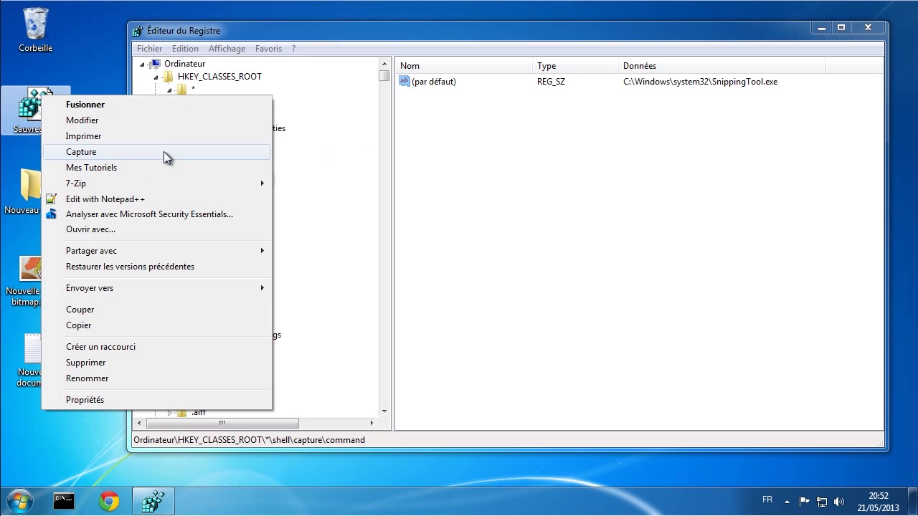
left_click(340, 153)
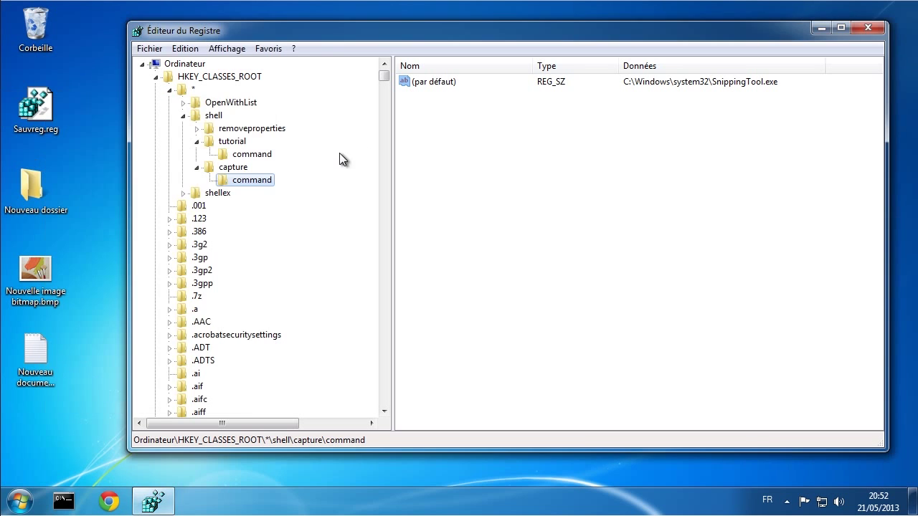
right_click(237, 143)
left_click(279, 200)
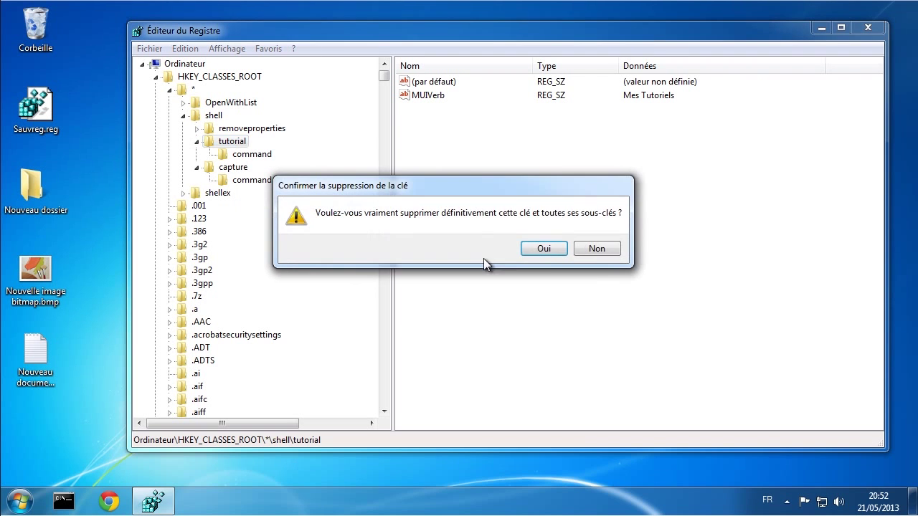
left_click(542, 248)
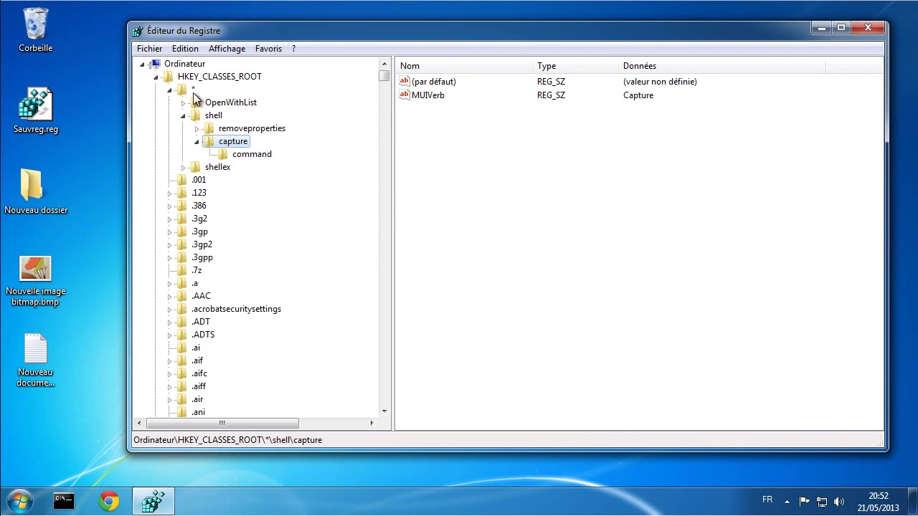
Step: Launch Capture from the context menu of Sauvreg.reg, and close Outil Capture
right_click(39, 109)
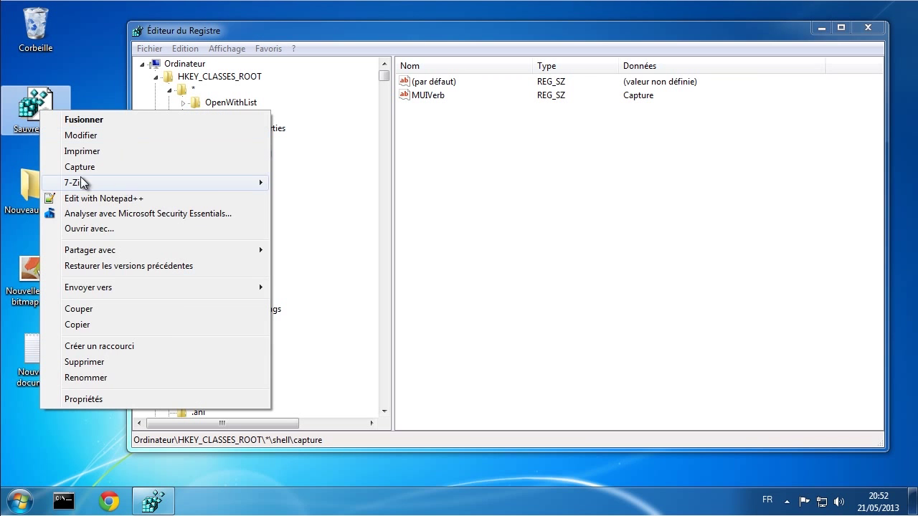
left_click(84, 169)
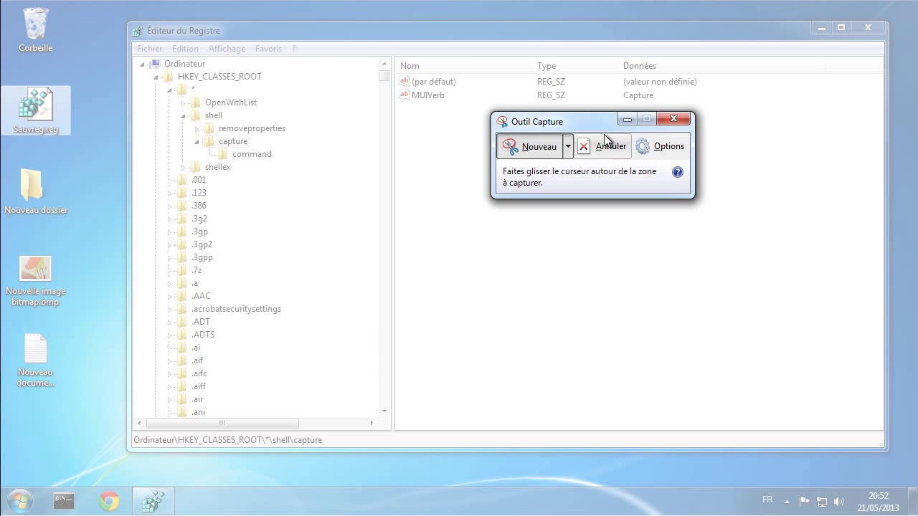
left_click(664, 119)
left_click(669, 120)
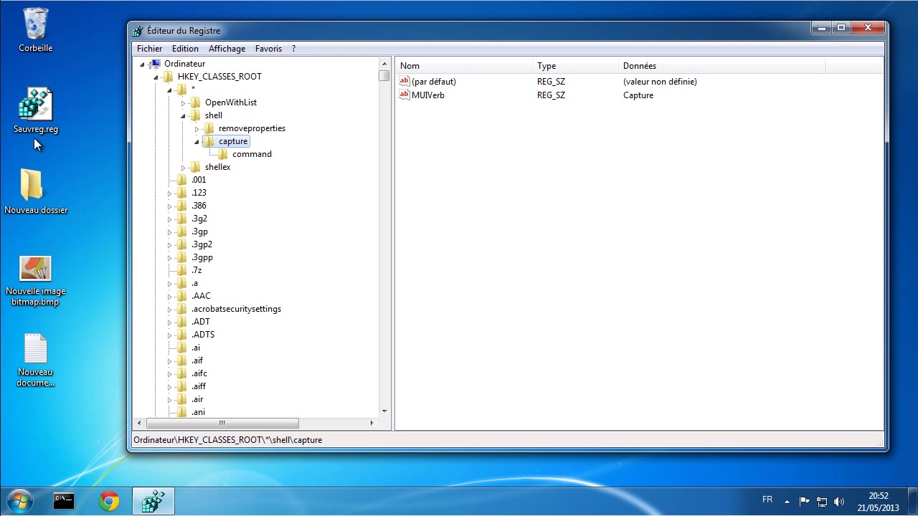
Step: Examine the Capture entry in the context menu of Sauvreg.reg on the desktop
left_click(40, 108)
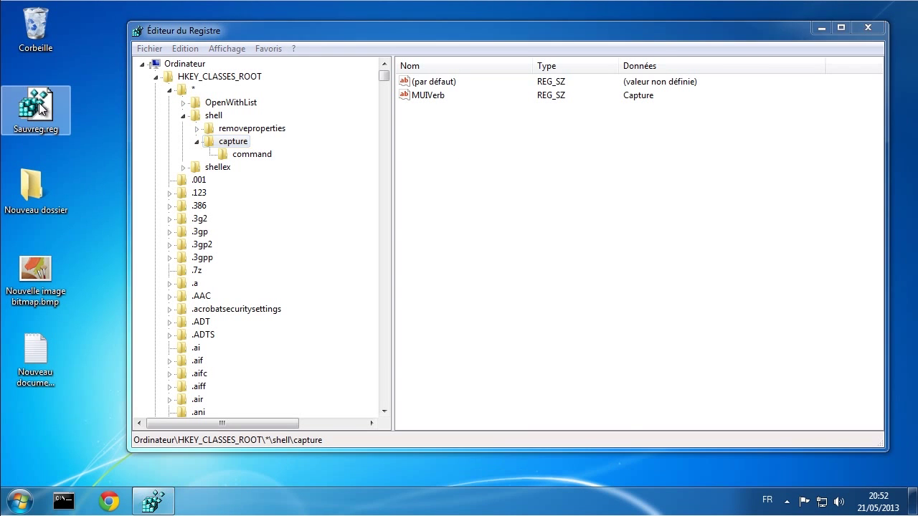
right_click(39, 103)
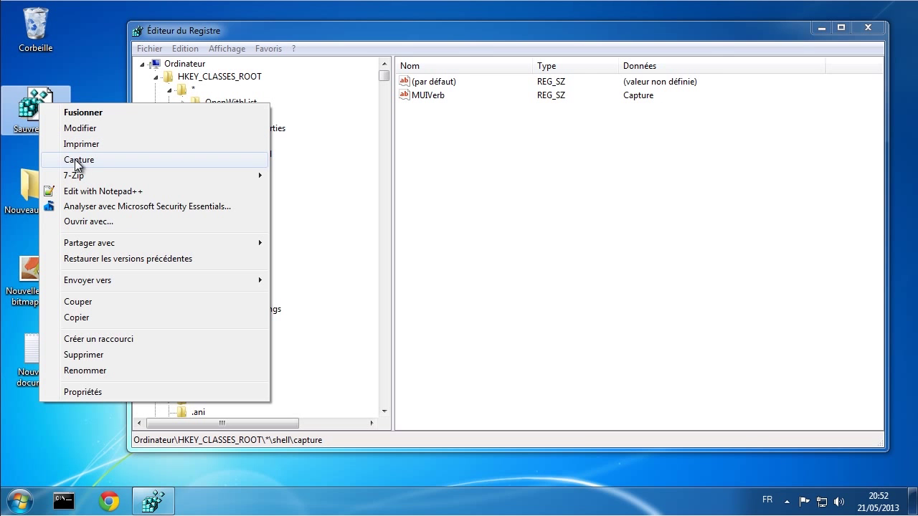
left_click(503, 181)
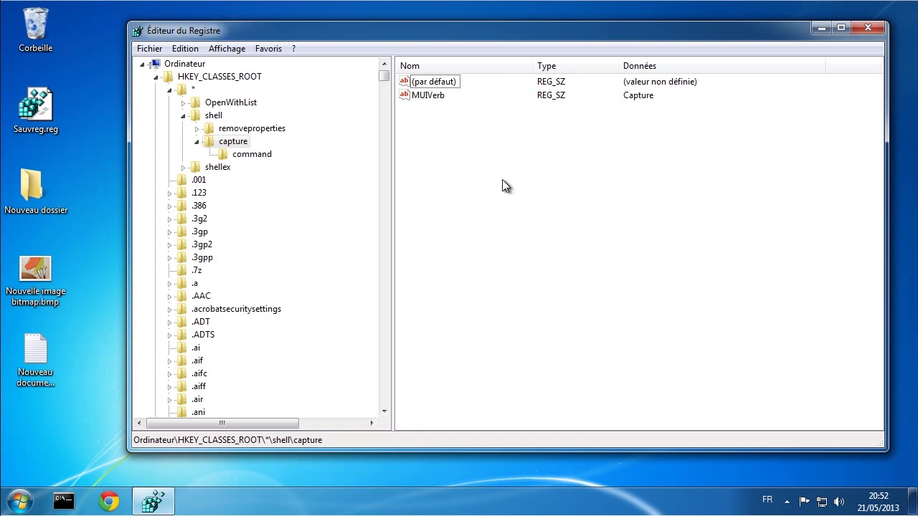
left_click(215, 140)
right_click(426, 141)
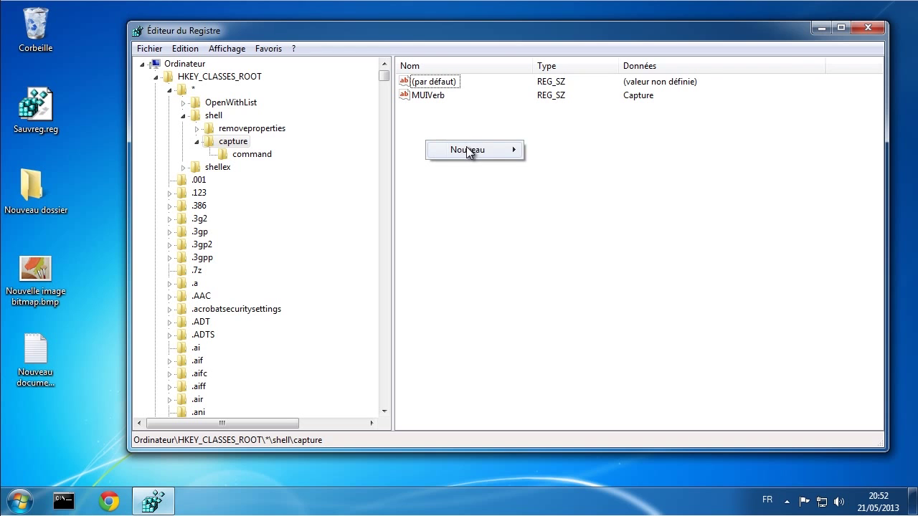
mouse_move(467, 150)
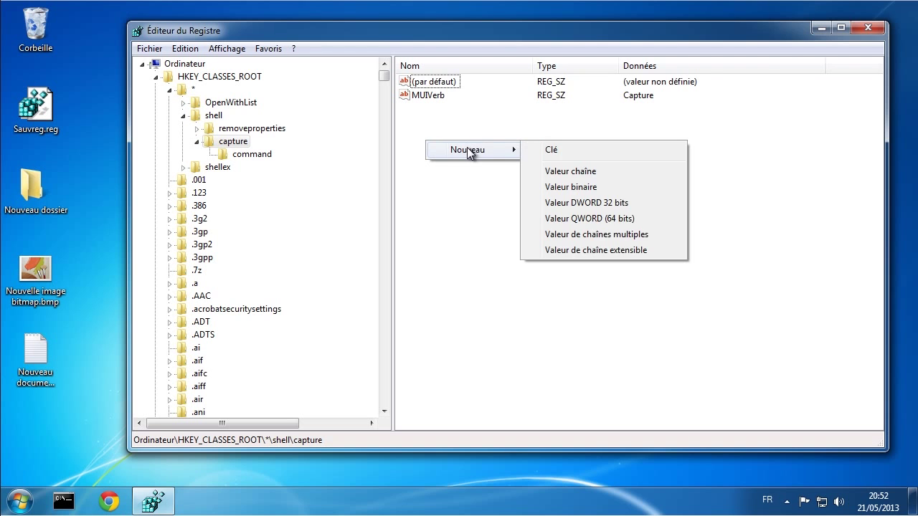
left_click(571, 171)
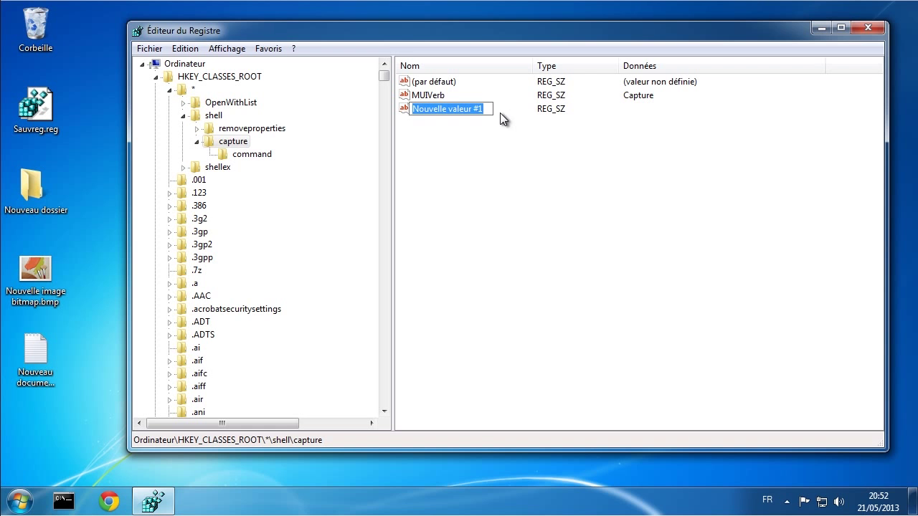
key("Return")
right_click(458, 111)
left_click(491, 159)
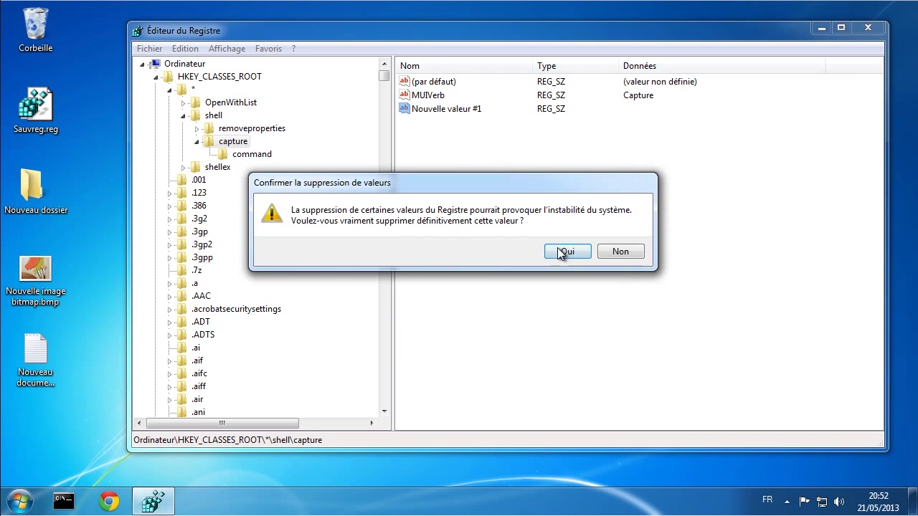
left_click(567, 251)
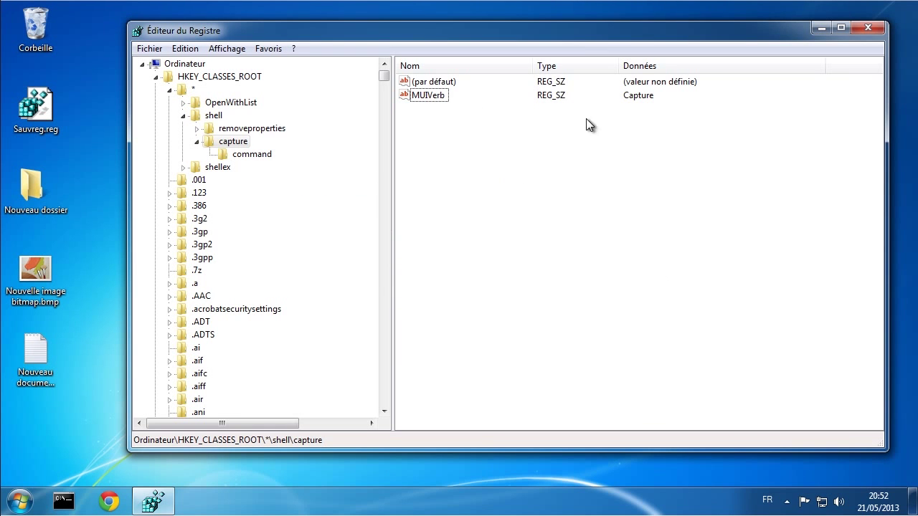
Step: Review the command subkey's data and add an expandable string value named Icon to the capture key
left_click(250, 155)
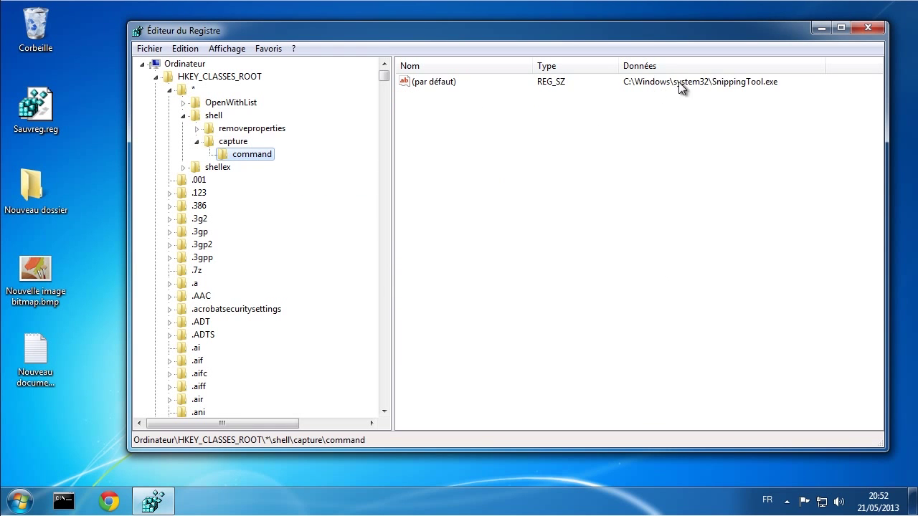
left_click(236, 142)
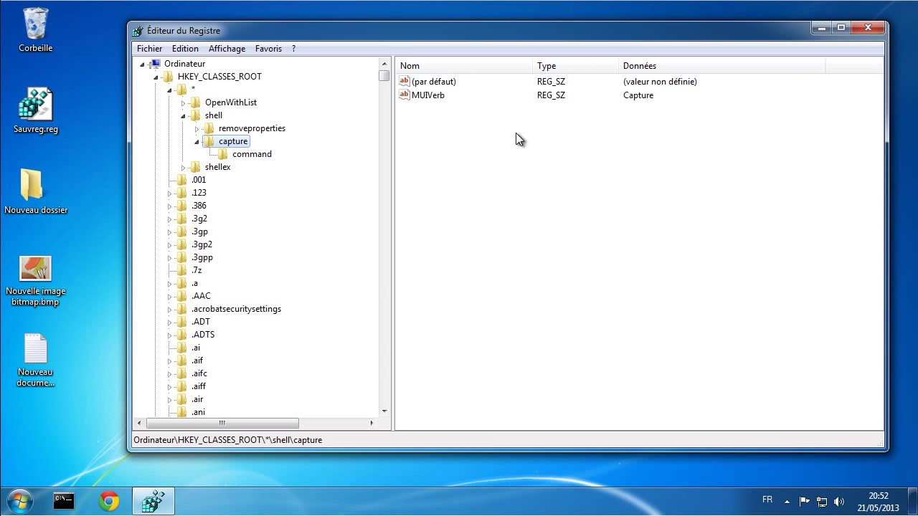
right_click(422, 123)
mouse_move(511, 134)
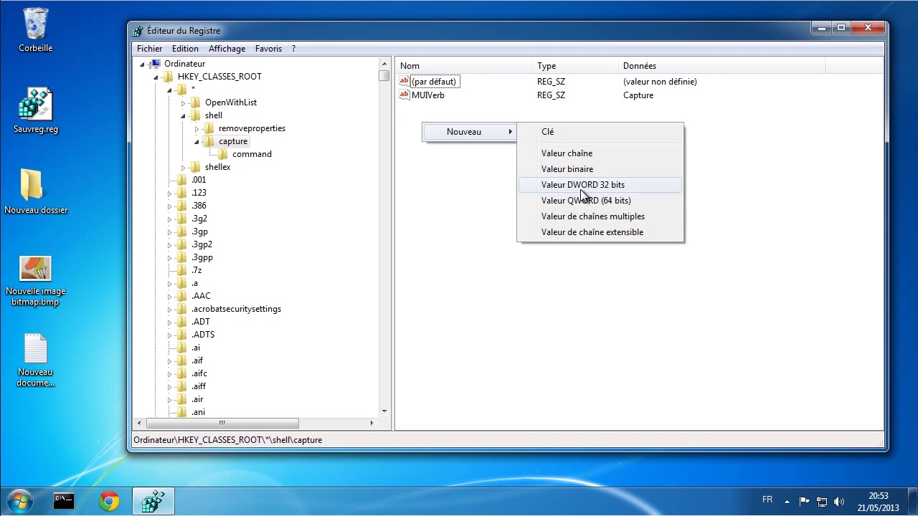
left_click(560, 231)
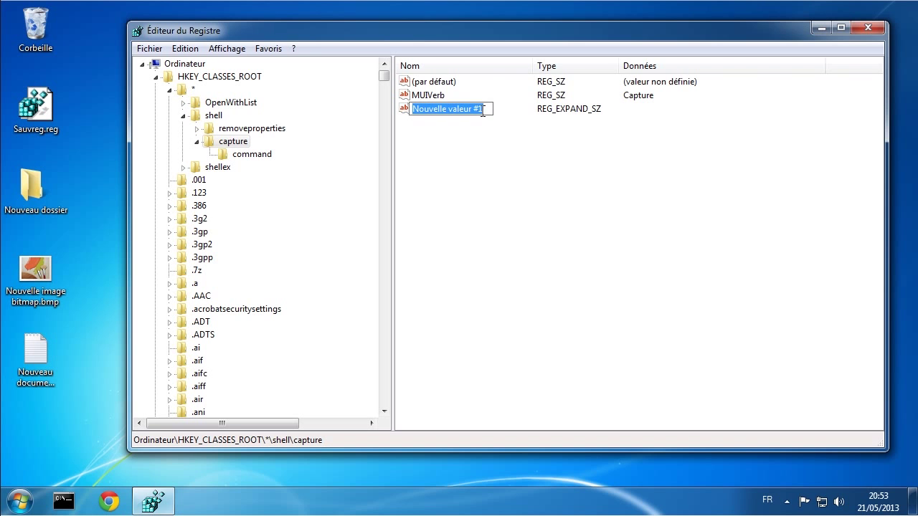
type("I")
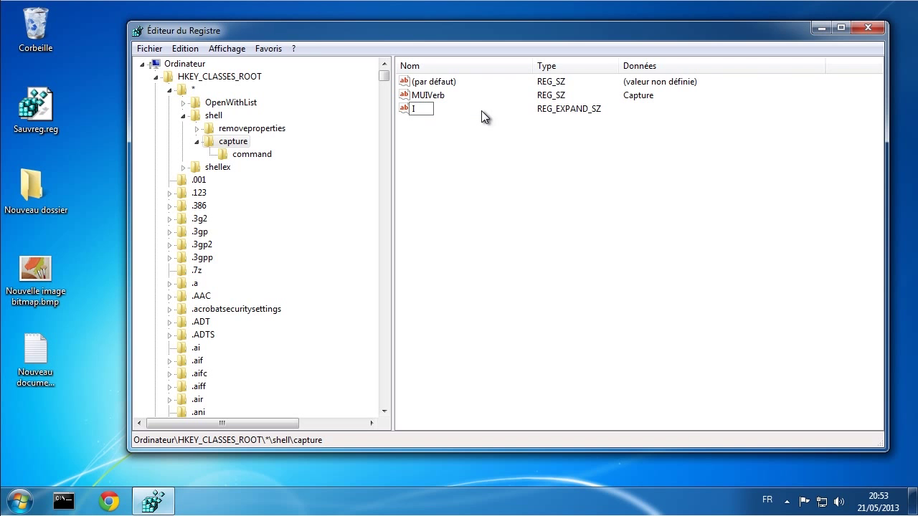
type("con")
key("Return")
Step: Set the data of the expandable Icon value to %windir%\system32\SnippingTool.exe
double_click(418, 109)
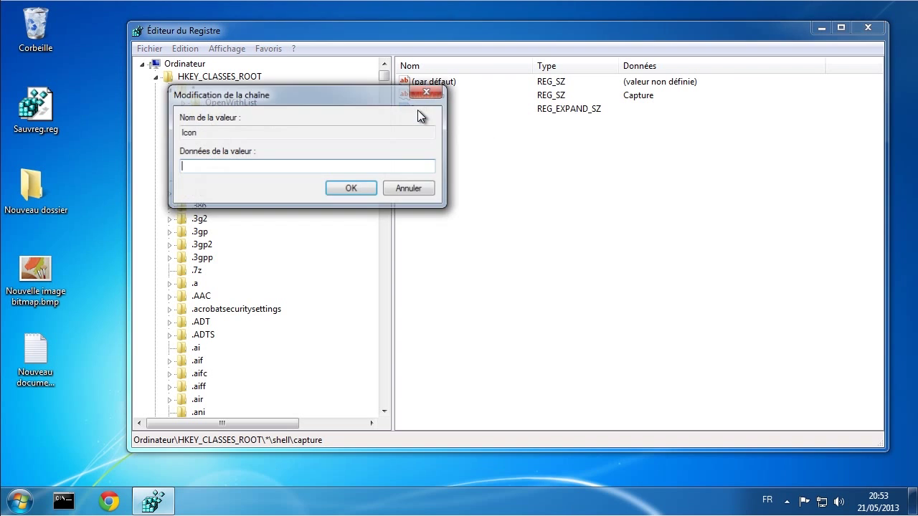
right_click(204, 167)
left_click(240, 229)
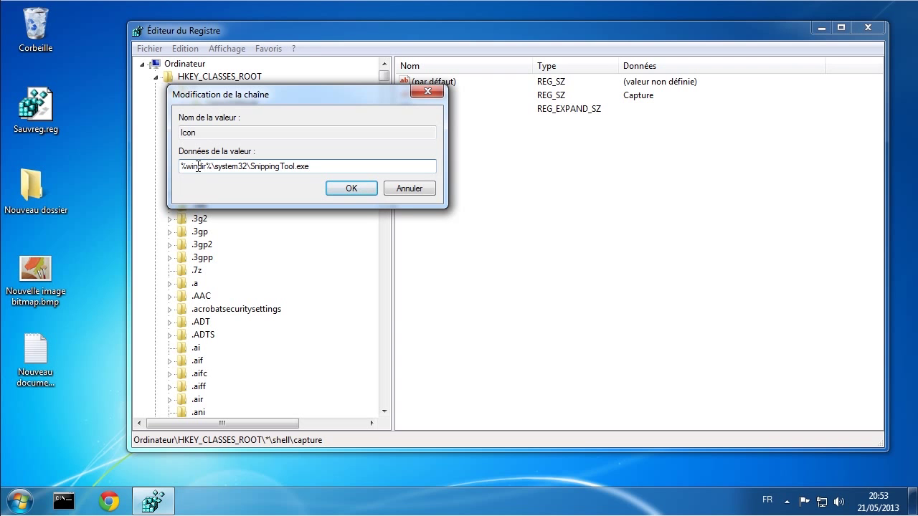
left_click(350, 190)
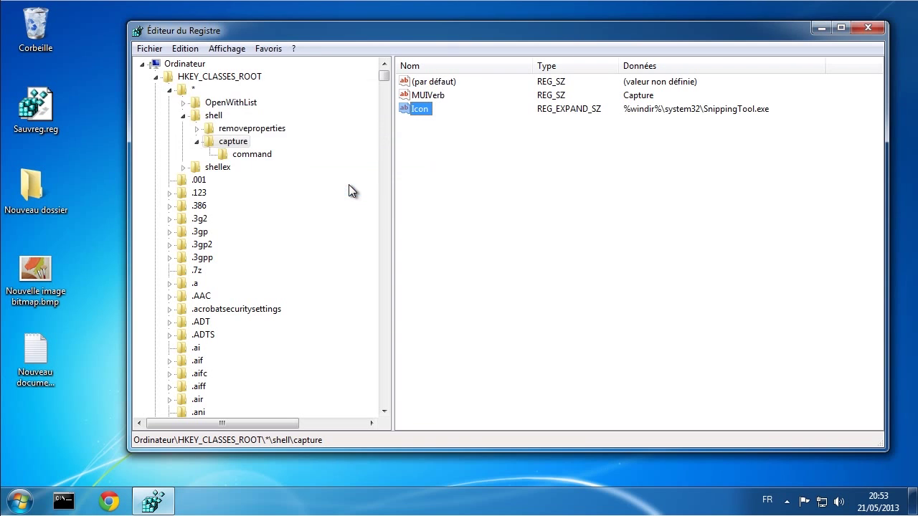
Step: Check the icon beside the Capture entry in the context menu of Sauvreg.reg
left_click(565, 163)
right_click(38, 105)
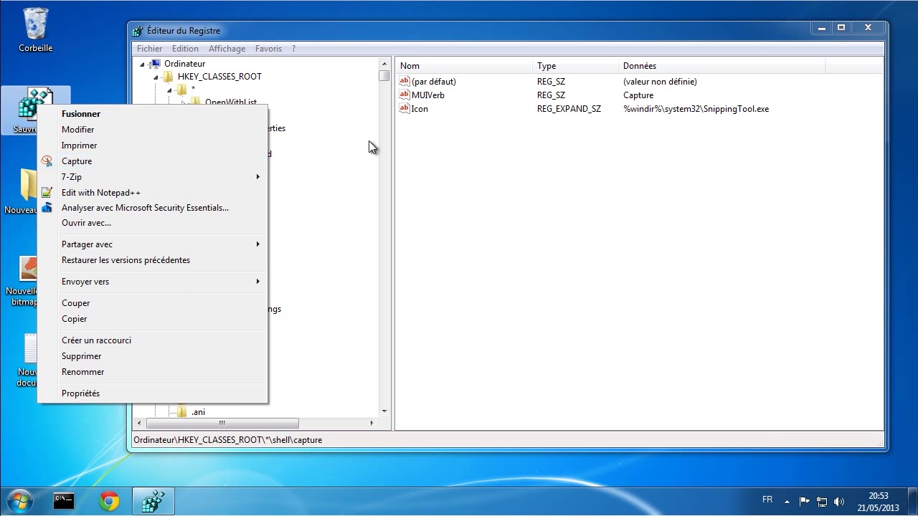
left_click(447, 147)
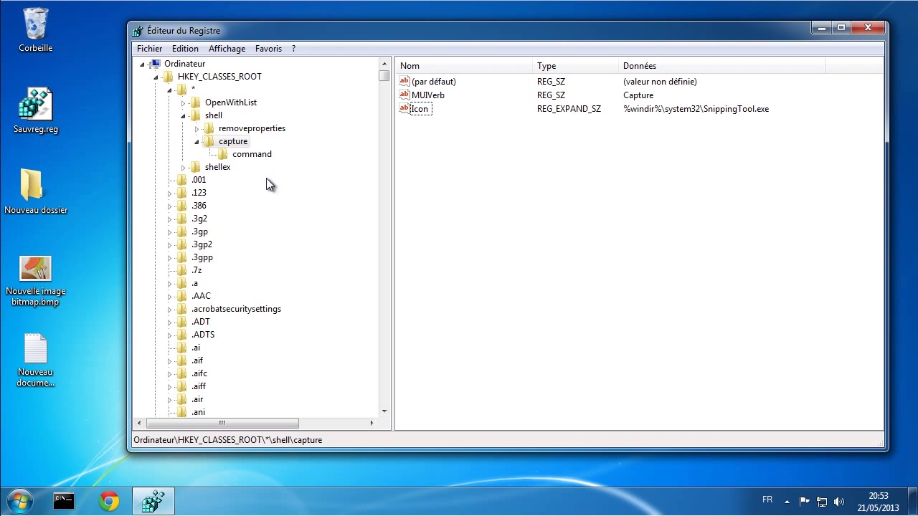
Step: Copy the path C:\Windows\system32\SnippingTool.exe from the command subkey's default value, leaving that value unedited
left_click(257, 156)
double_click(433, 82)
key("super+c")
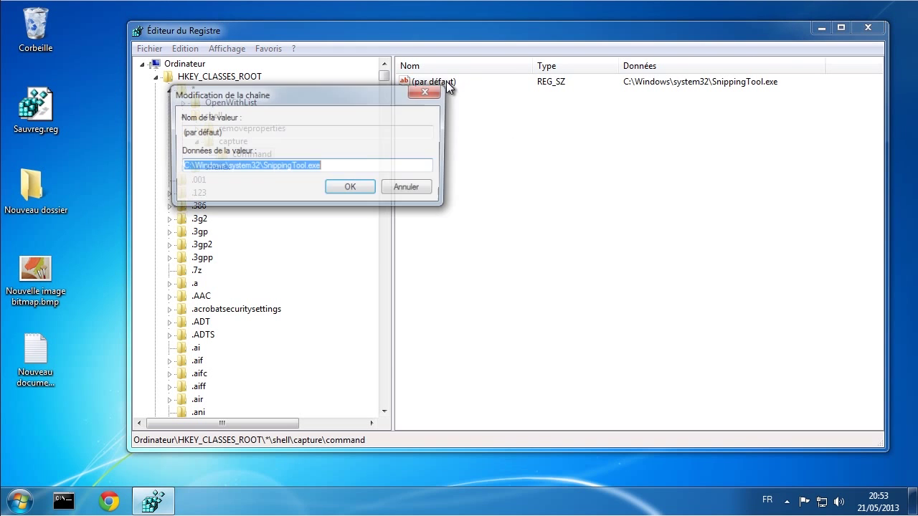
right_click(212, 166)
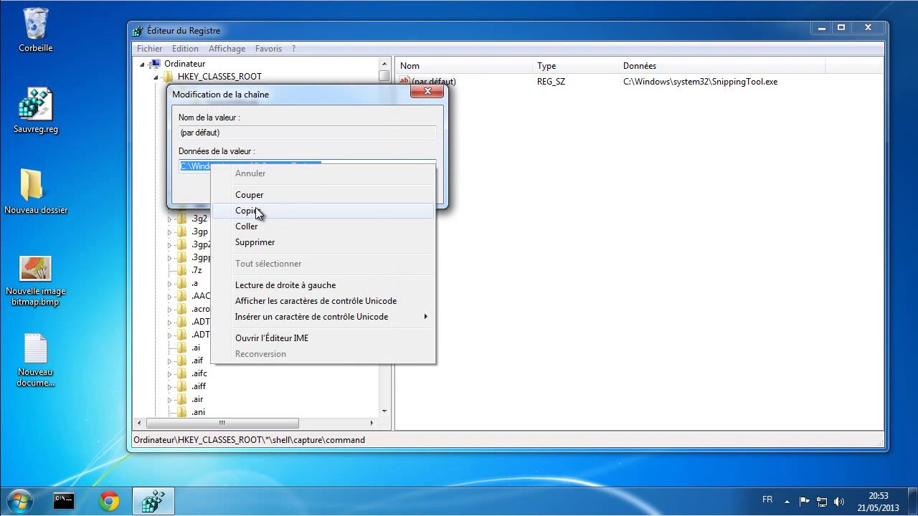
left_click(254, 211)
left_click(418, 186)
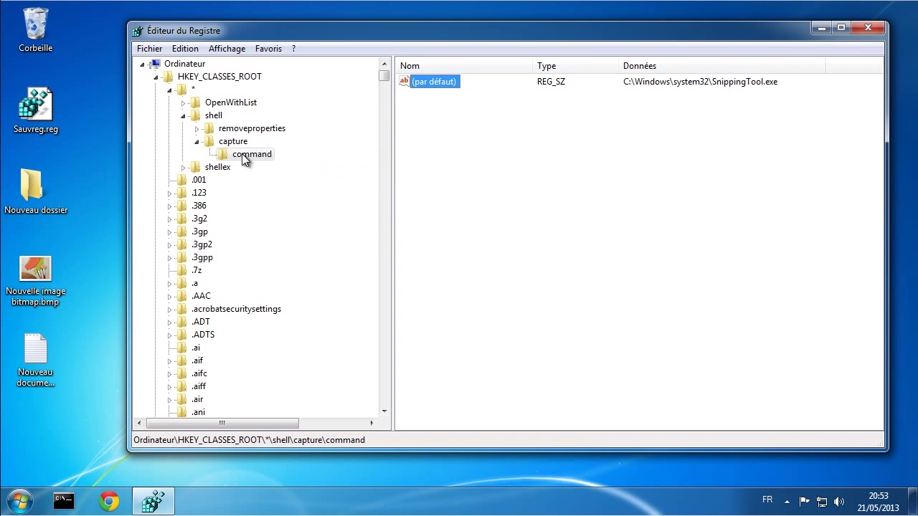
Step: Delete the expandable Icon value from the capture key
left_click(233, 141)
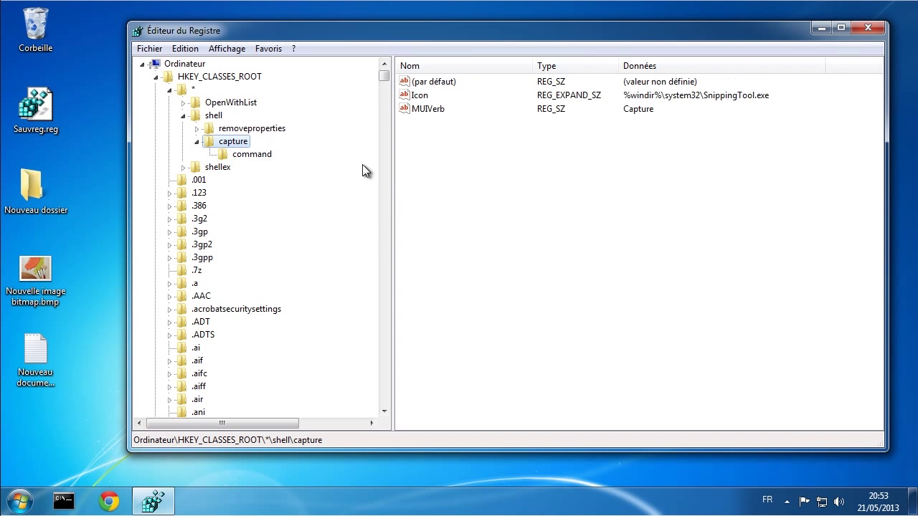
right_click(420, 96)
left_click(459, 143)
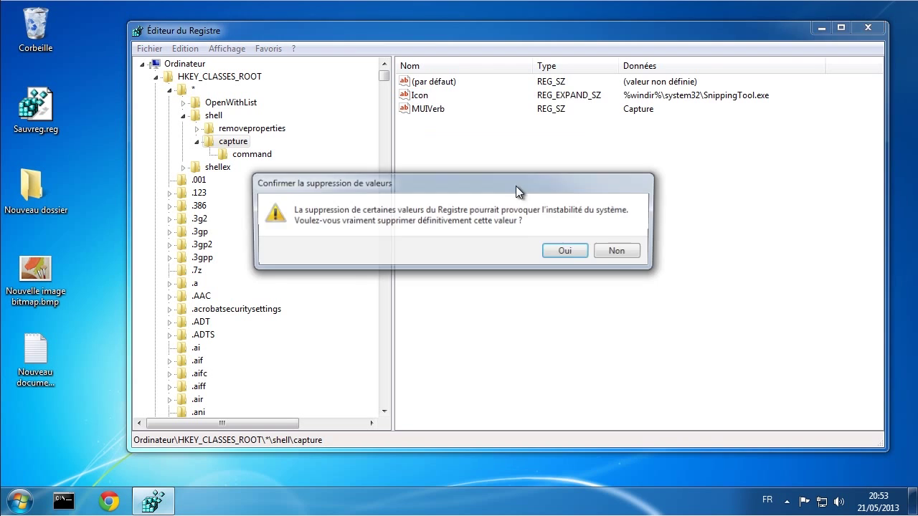
left_click(456, 250)
Step: Add a string value named Icon to the capture key
right_click(468, 155)
mouse_move(501, 166)
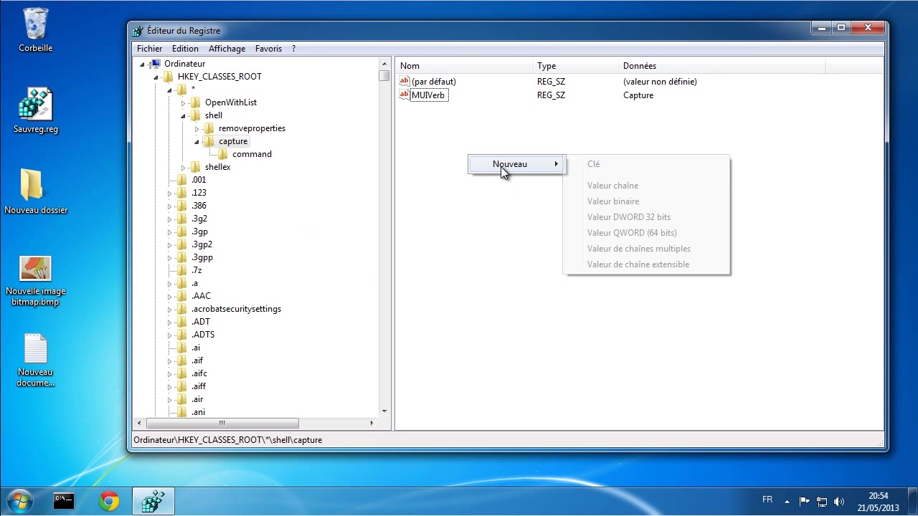
left_click(608, 183)
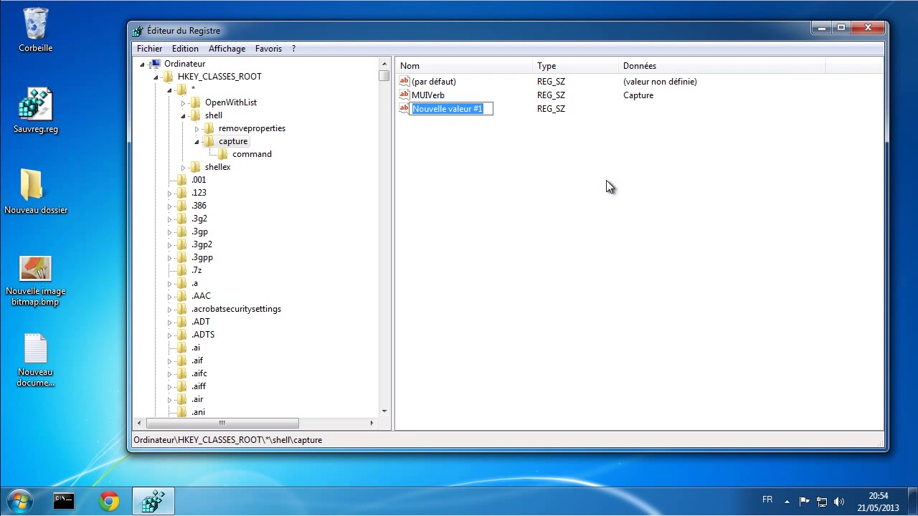
type("Icon")
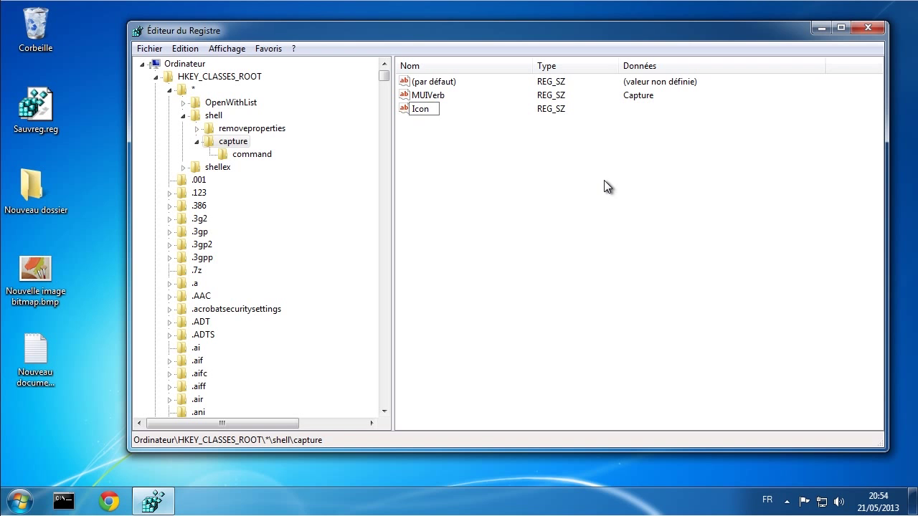
key("Return")
Step: Paste the copied path C:\Windows\system32\SnippingTool.exe as the data of the Icon string value
double_click(419, 110)
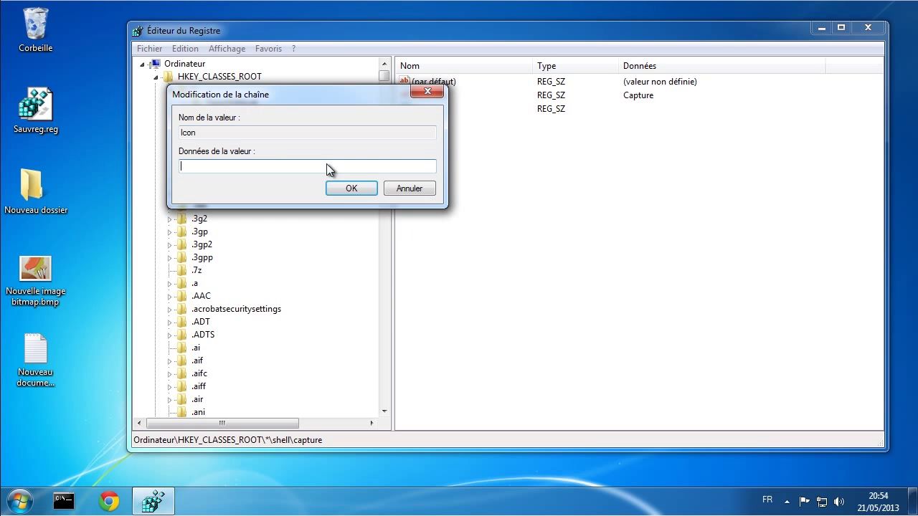
right_click(327, 163)
left_click(368, 228)
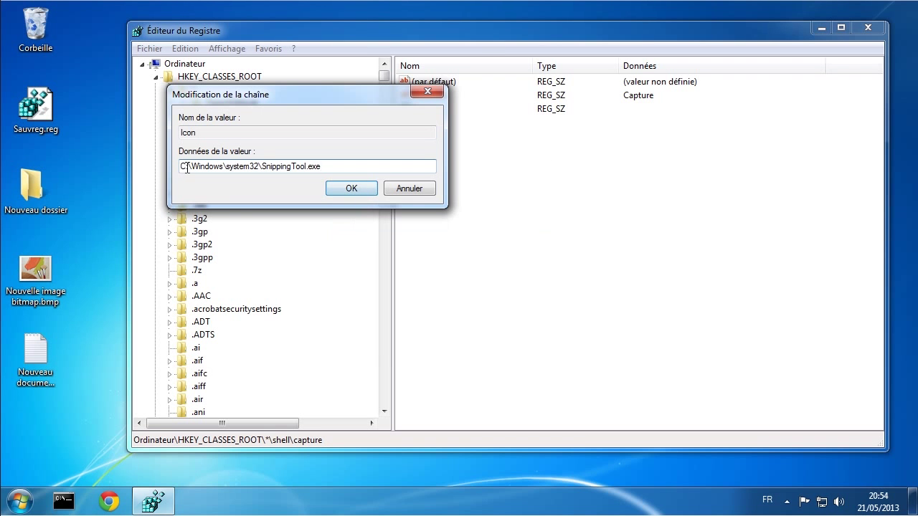
left_click(353, 188)
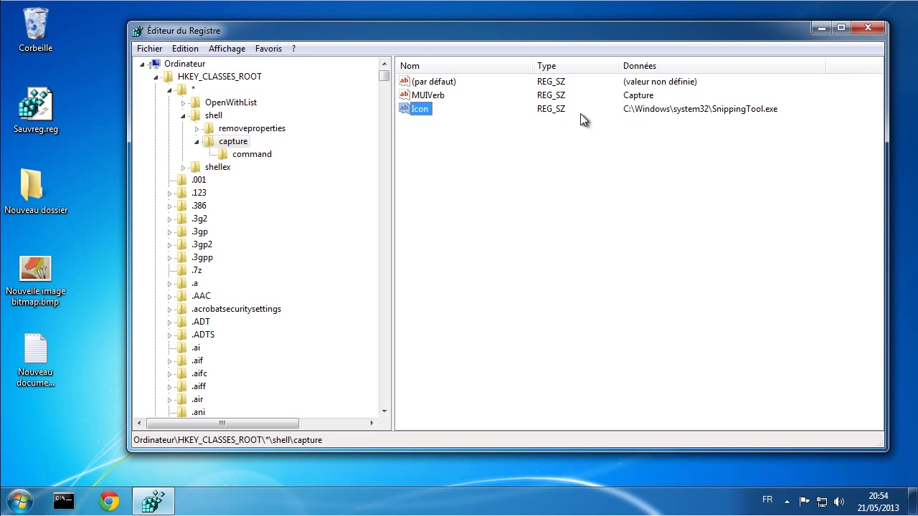
Step: Inspect the Capture entry's icon and placement in the context menu of Sauvreg.reg
right_click(41, 109)
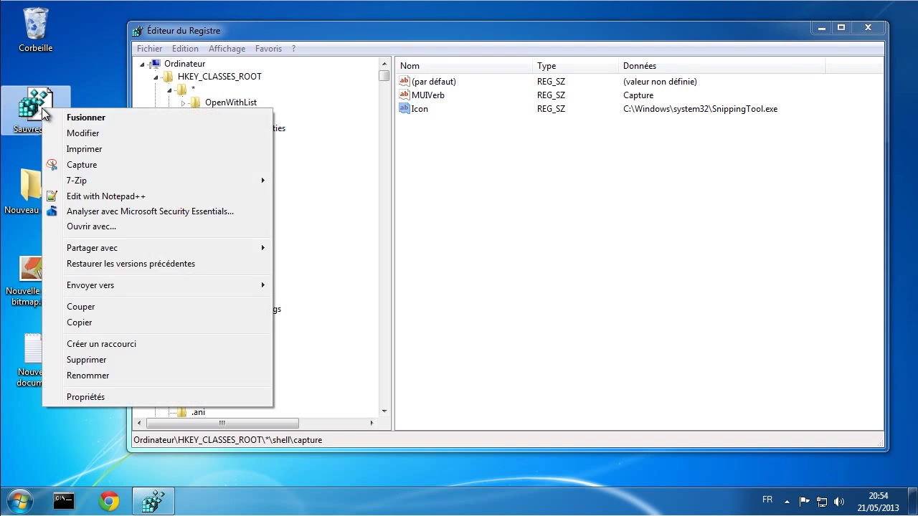
left_click(67, 165)
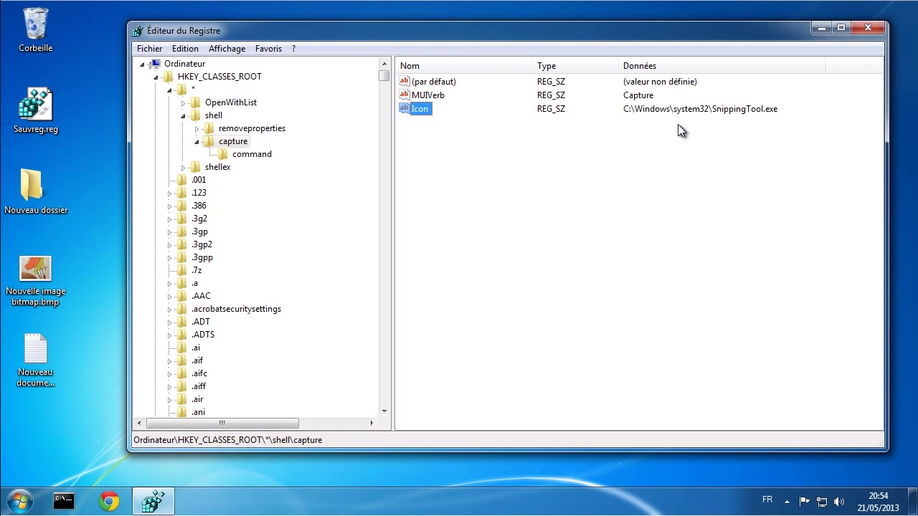
left_click(482, 187)
left_click(37, 102)
right_click(37, 101)
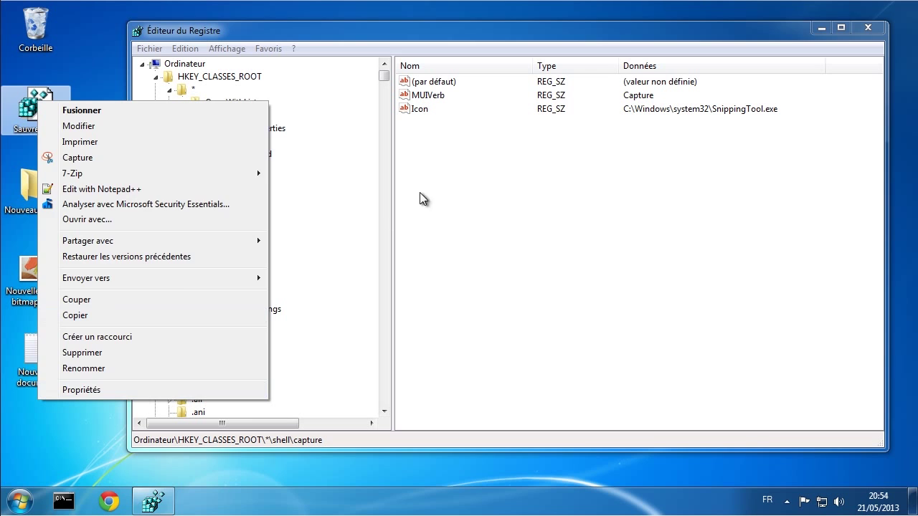
left_click(431, 172)
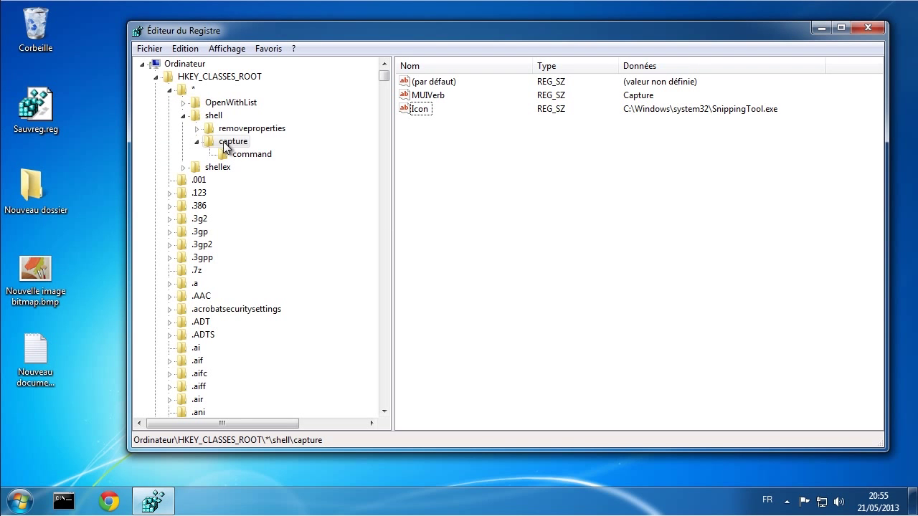
Step: Add a string value named Position to the capture key
right_click(409, 140)
mouse_move(442, 142)
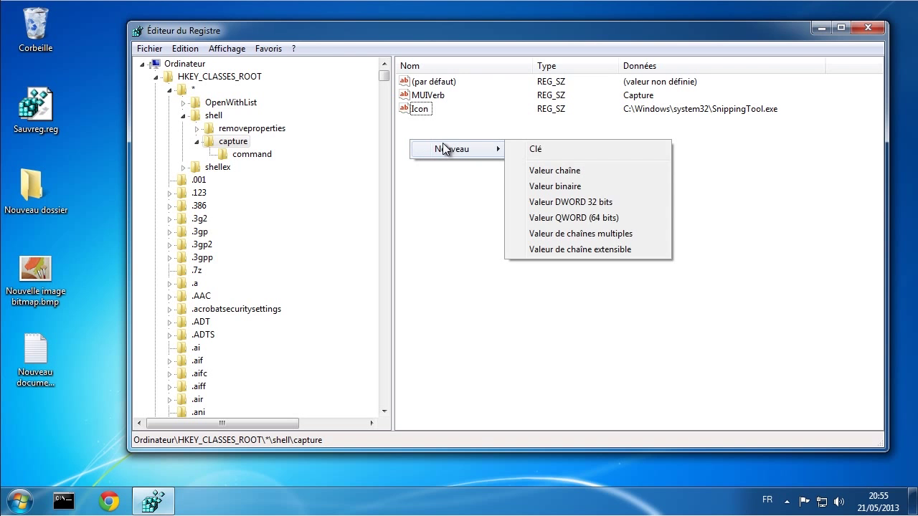
left_click(554, 172)
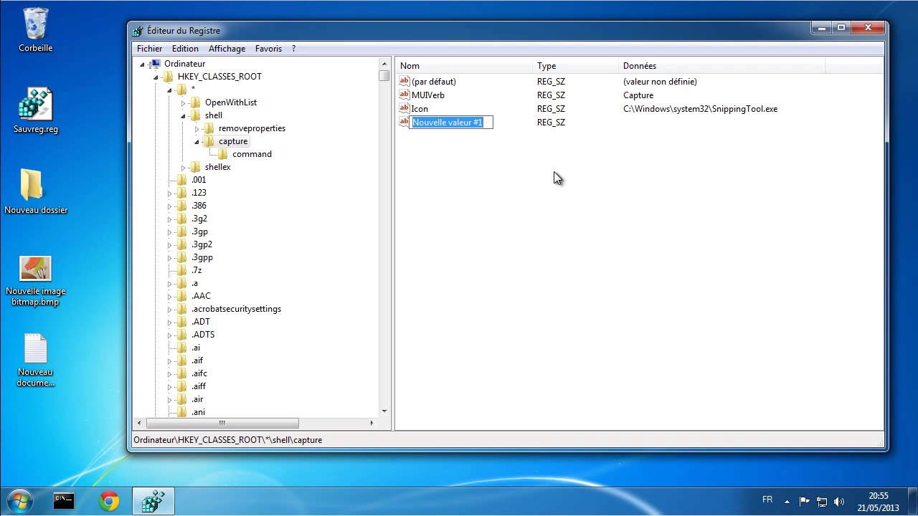
type("Positio")
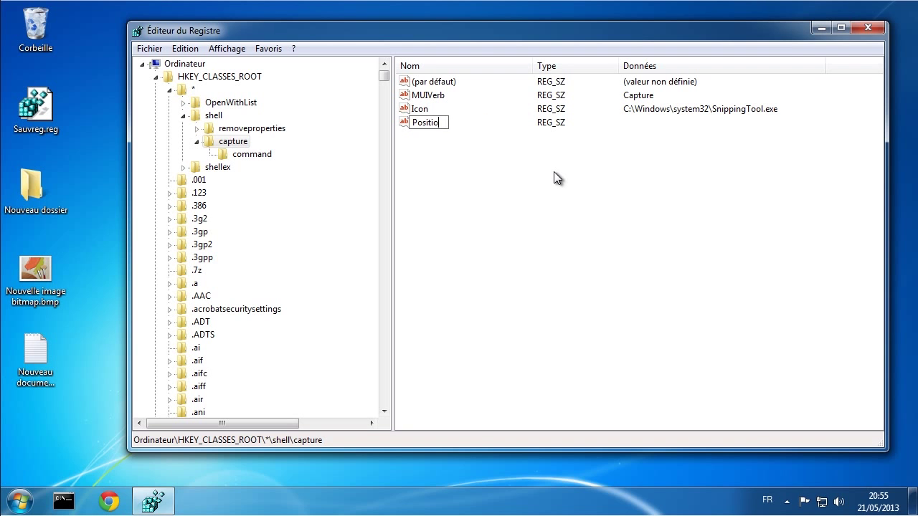
type("n")
key("Return")
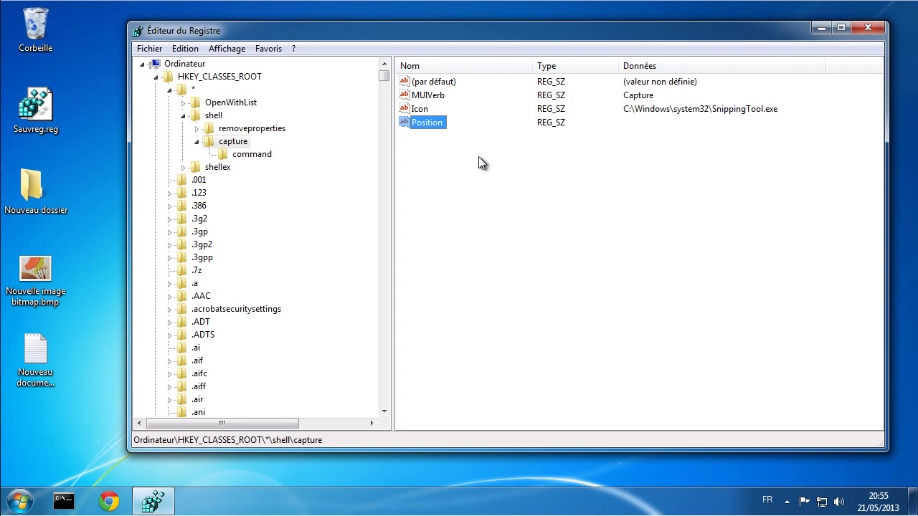
Step: Set the data of the Position string value to bottom
double_click(431, 123)
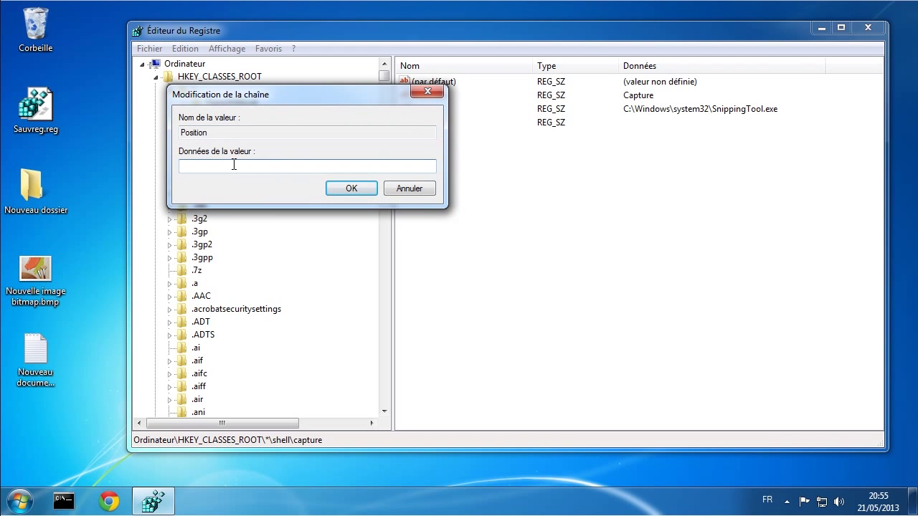
type("bottom")
left_click(350, 190)
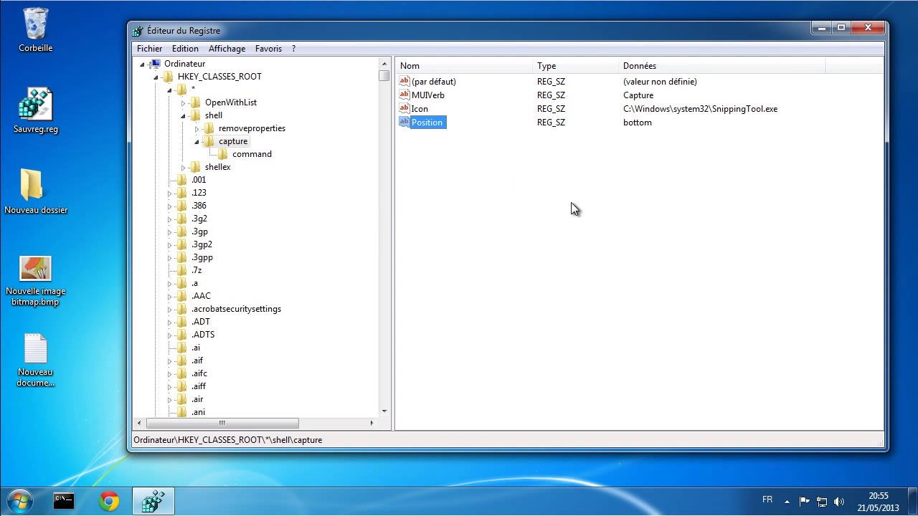
left_click(544, 154)
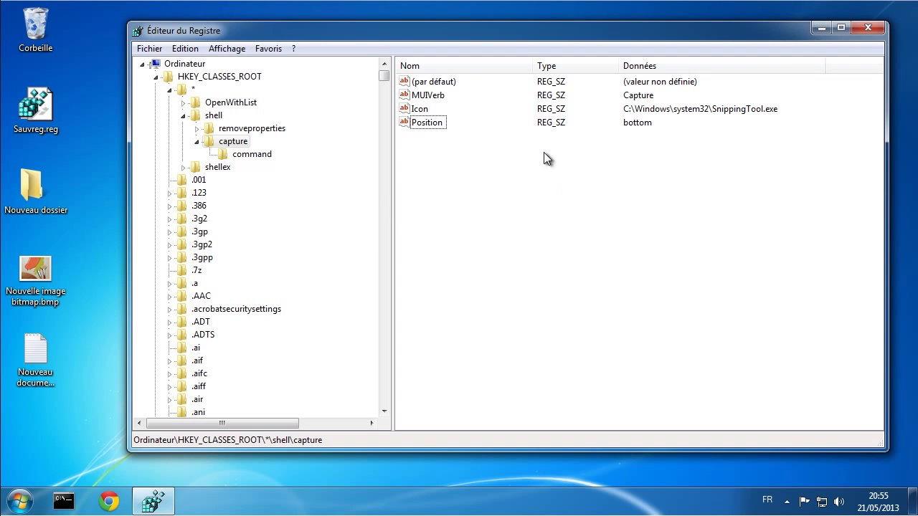
Step: Inspect where the Capture entry sits in the context menu of Sauvreg.reg
right_click(37, 104)
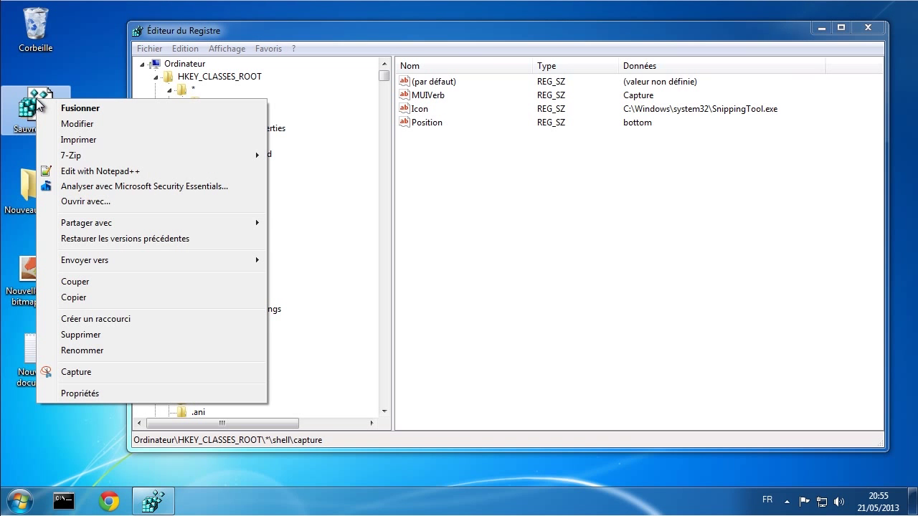
left_click(151, 371)
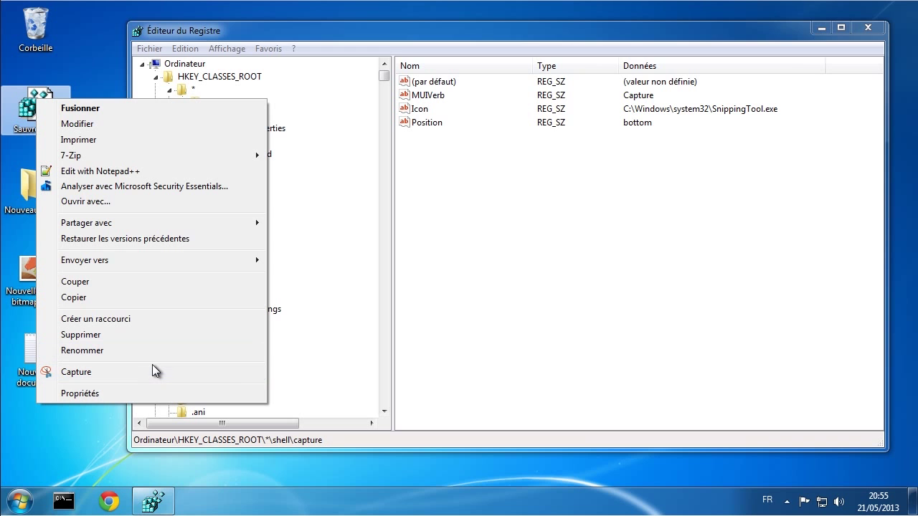
left_click(477, 215)
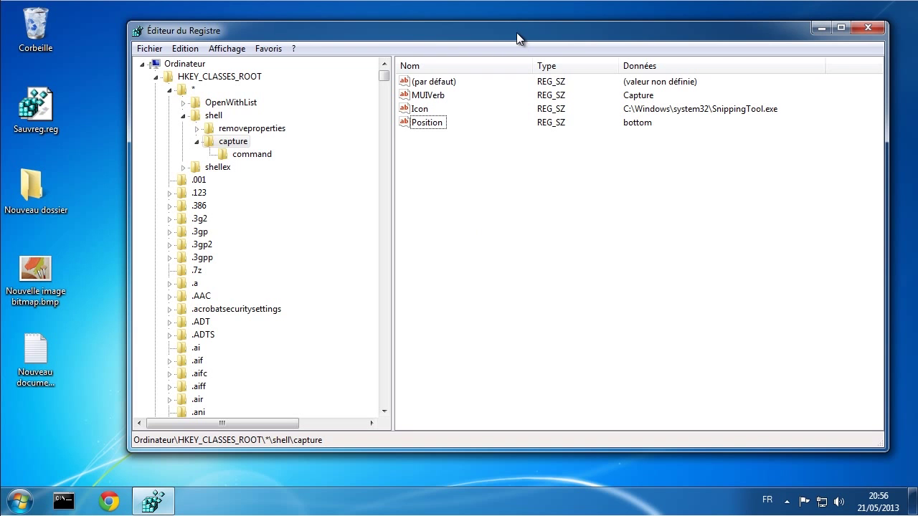
left_click_drag(516, 33, 529, 28)
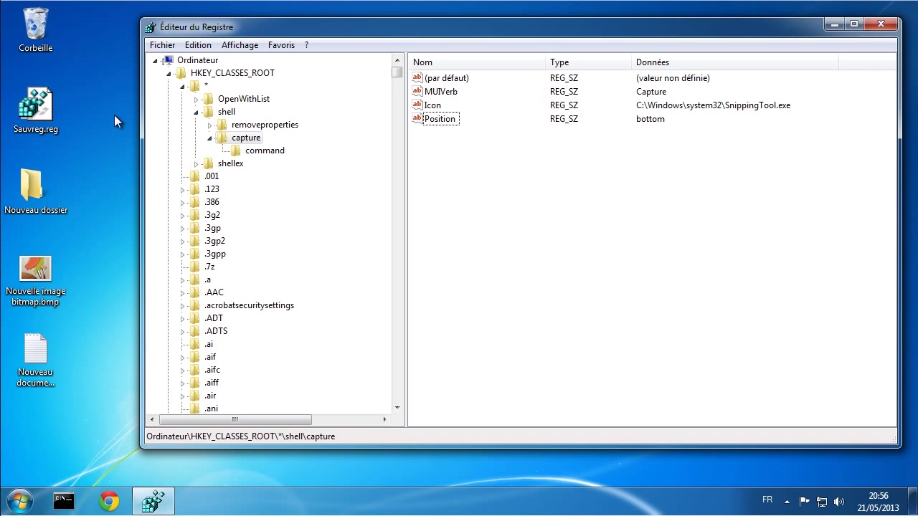
Step: View the file properties of Sauvreg.reg from its context menu and close them without changes
right_click(31, 109)
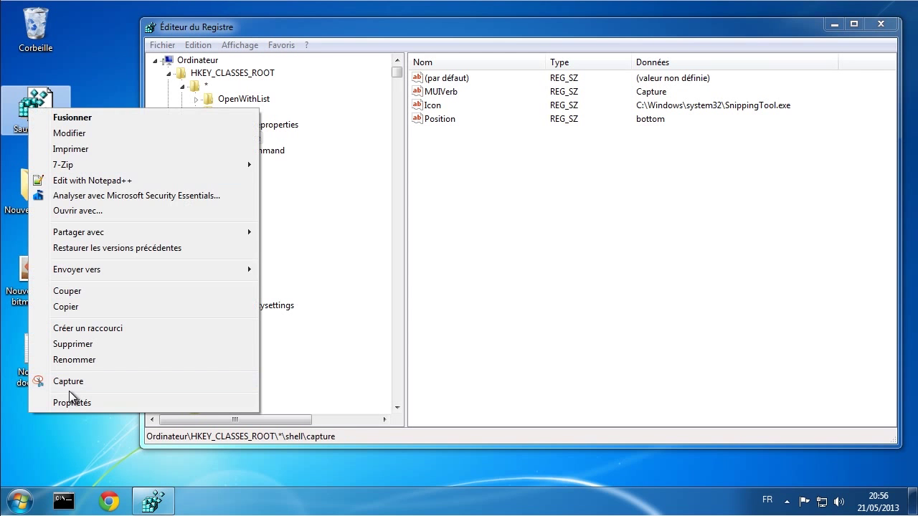
left_click(70, 402)
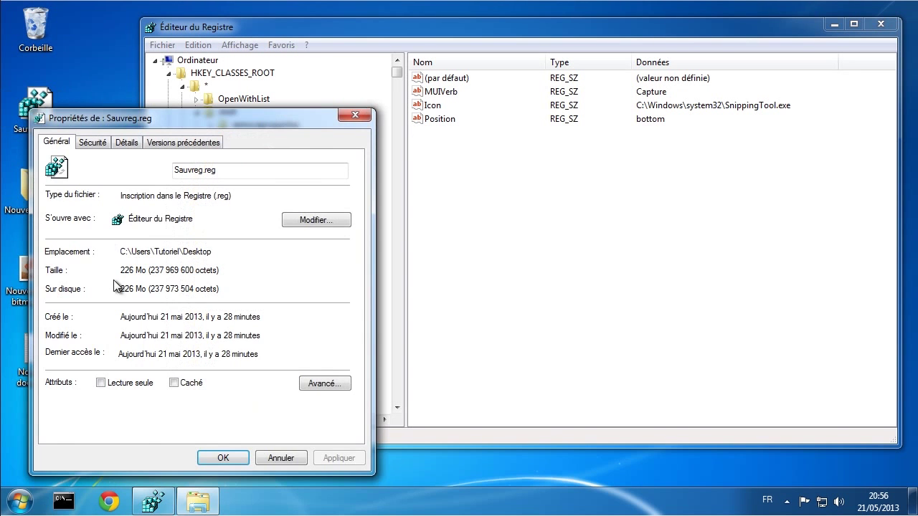
left_click(280, 458)
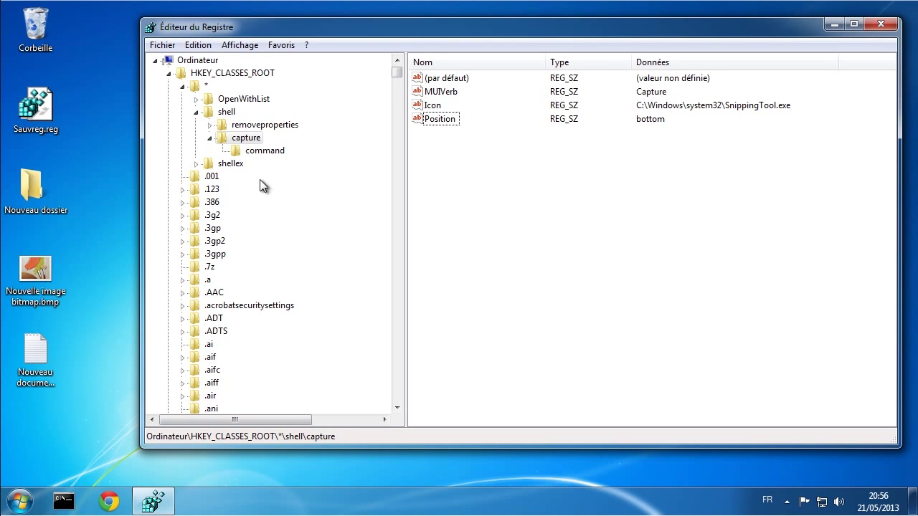
Step: Export only the capture key's branch to the desktop as a registry file named Capture
left_click(246, 138)
right_click(245, 139)
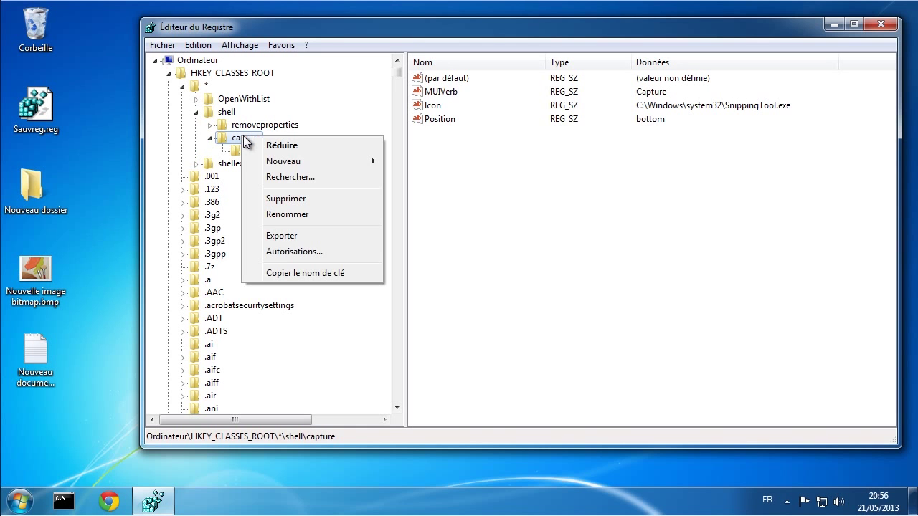
left_click(294, 234)
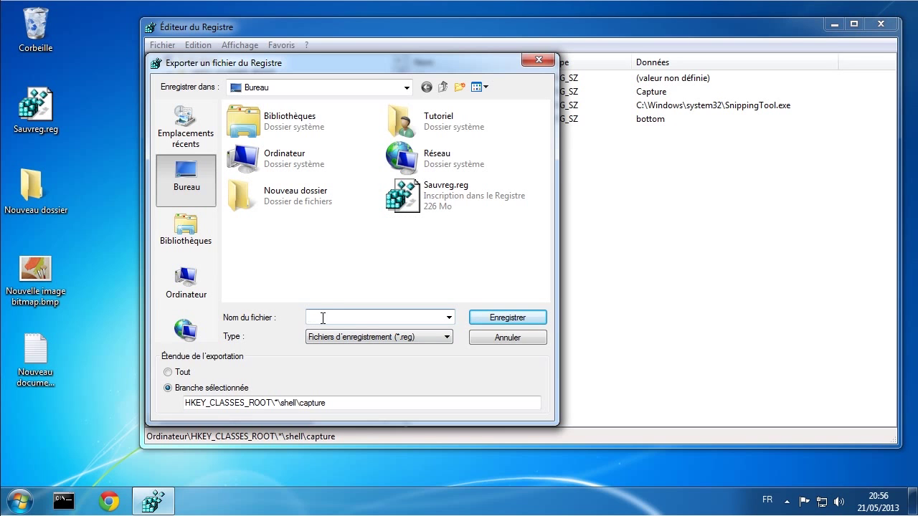
type("Capture")
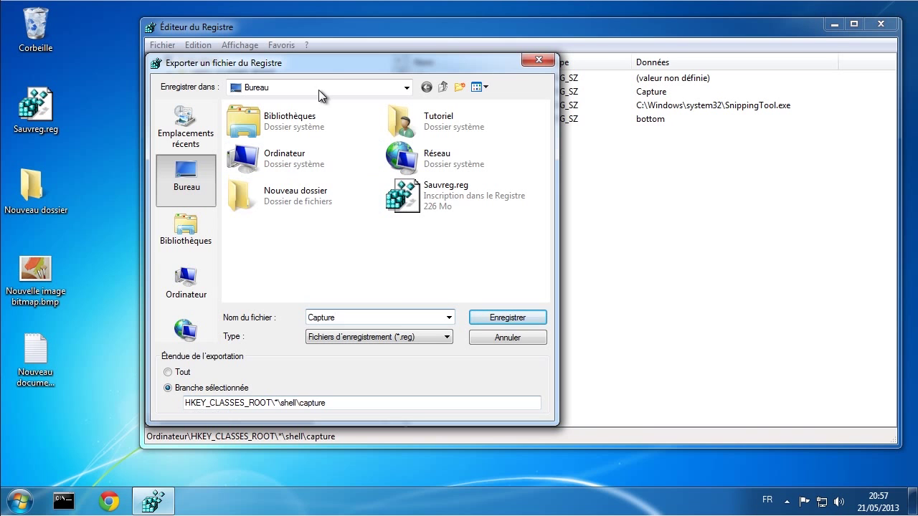
left_click_drag(320, 63, 551, 65)
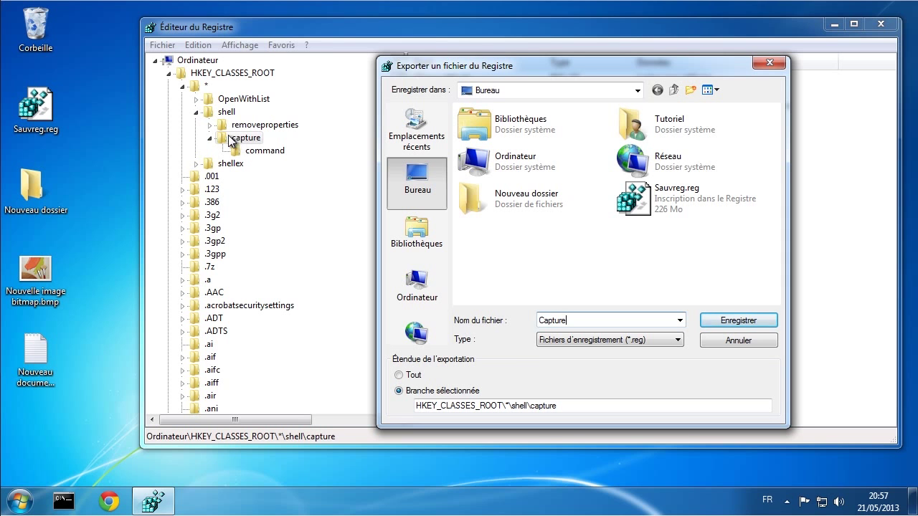
left_click(729, 320)
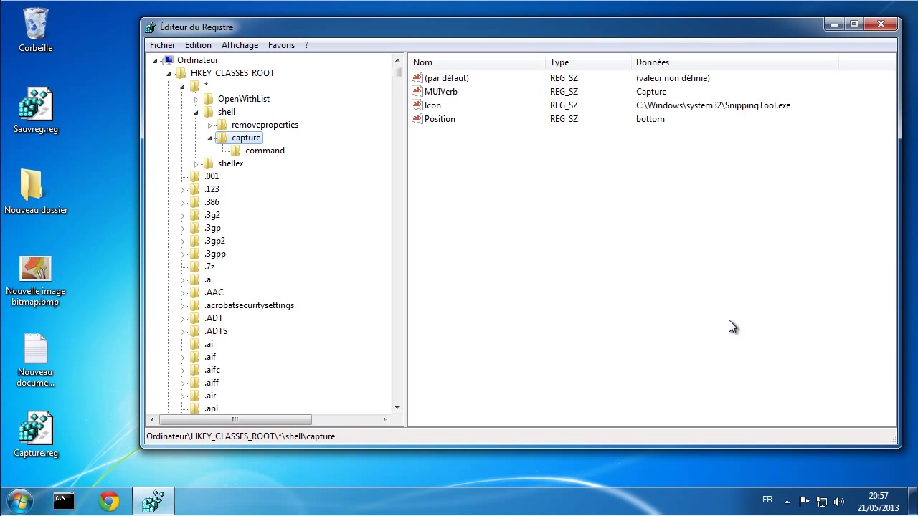
left_click(56, 450)
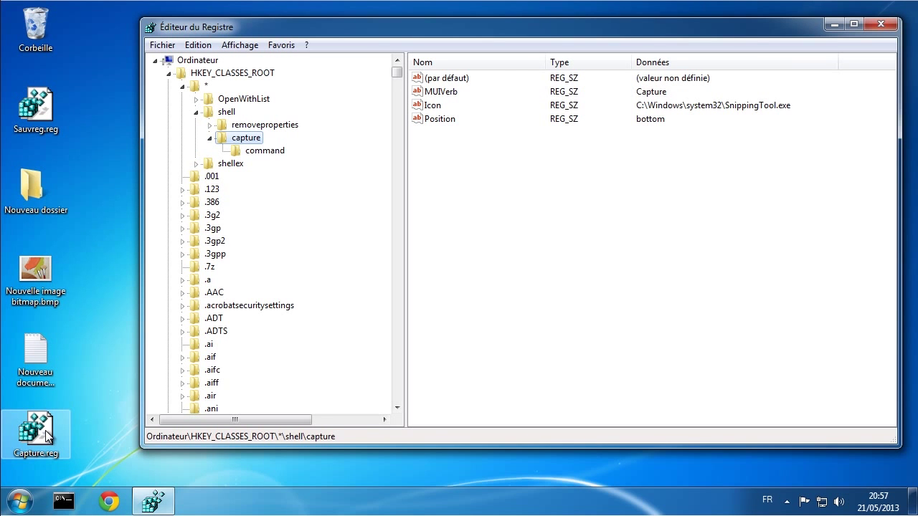
left_click(545, 218)
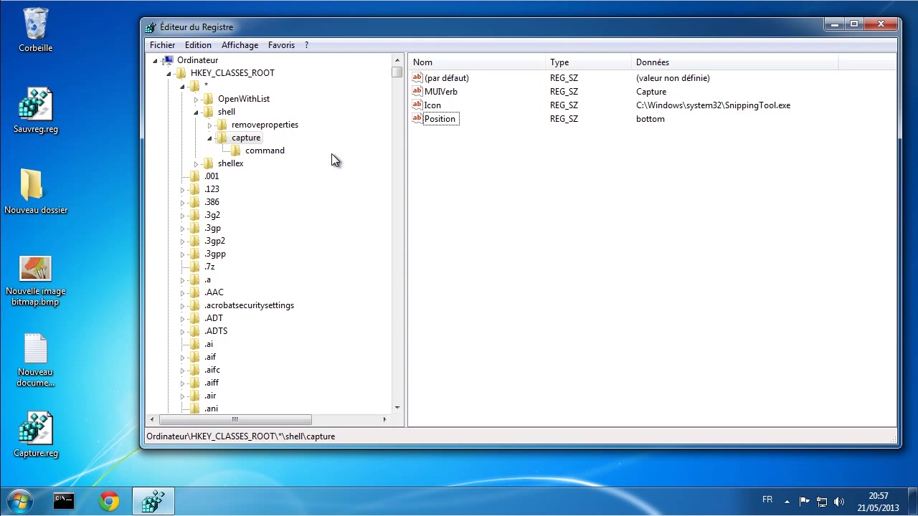
Step: Delete the capture key from HKEY_CLASSES_ROOT\*\shell and confirm the deletion
right_click(249, 138)
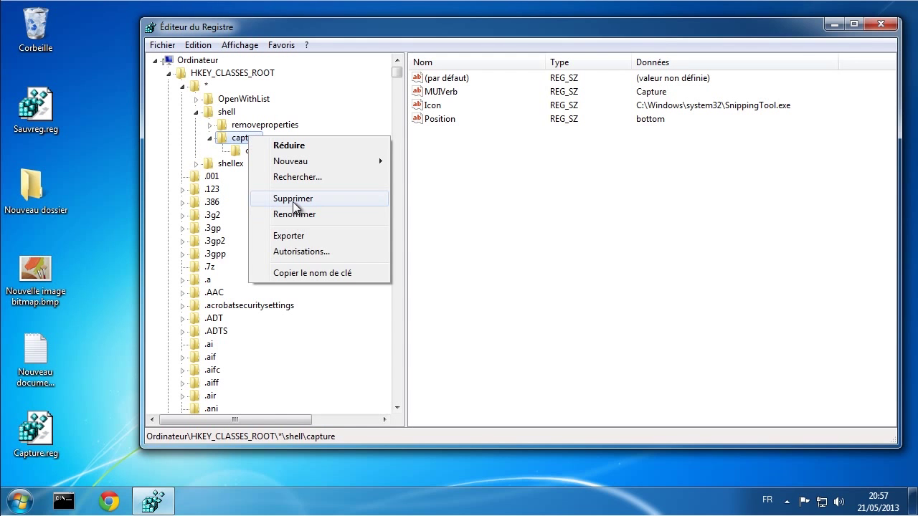
left_click(294, 202)
left_click(543, 249)
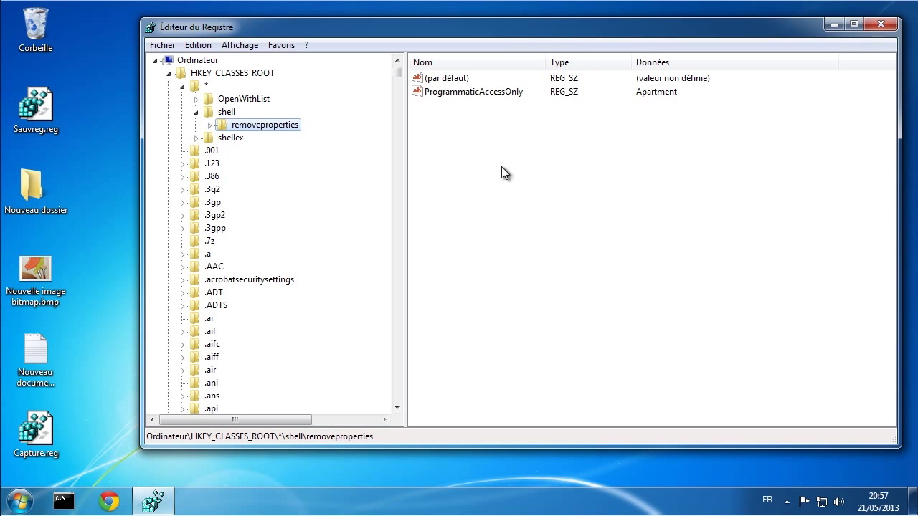
Step: Check the context menu of Sauvreg.reg for the Capture entry
right_click(43, 109)
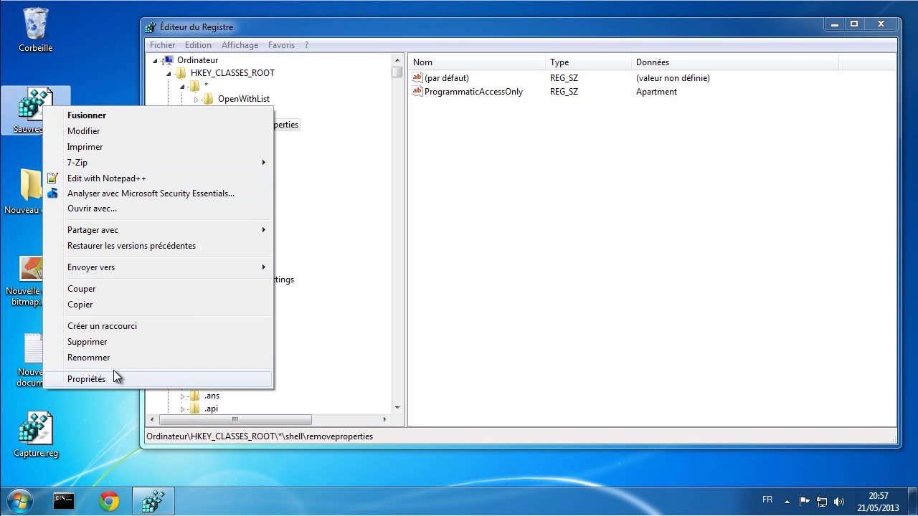
left_click(477, 227)
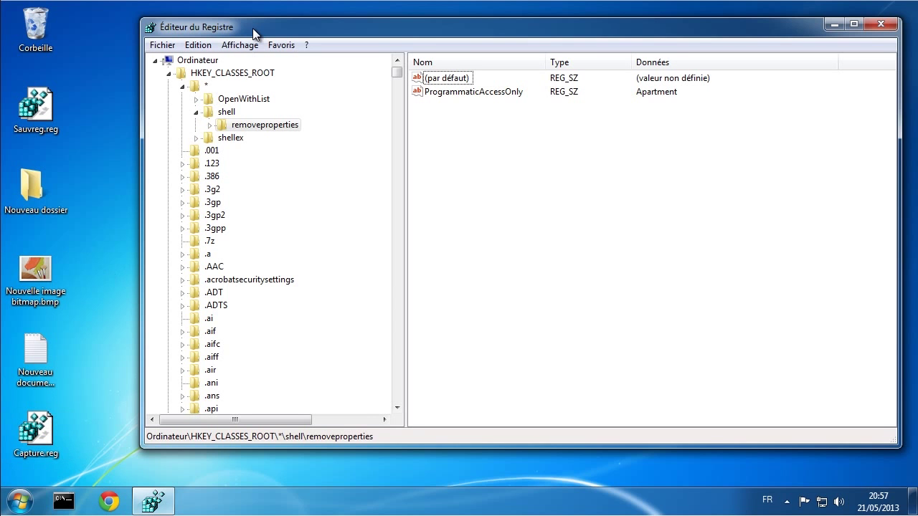
left_click_drag(252, 27, 257, 24)
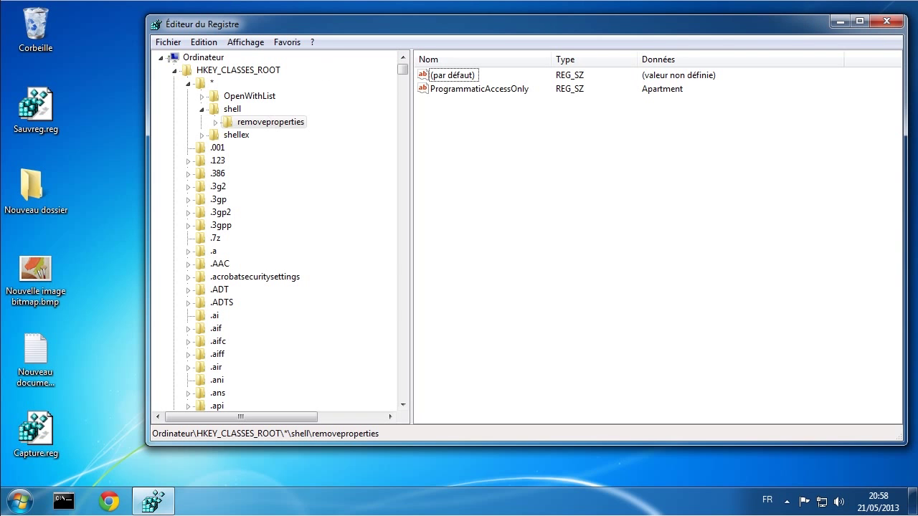
Step: Close the Registry Editor and check the context menu of Sauvreg.reg on the desktop again
left_click(886, 24)
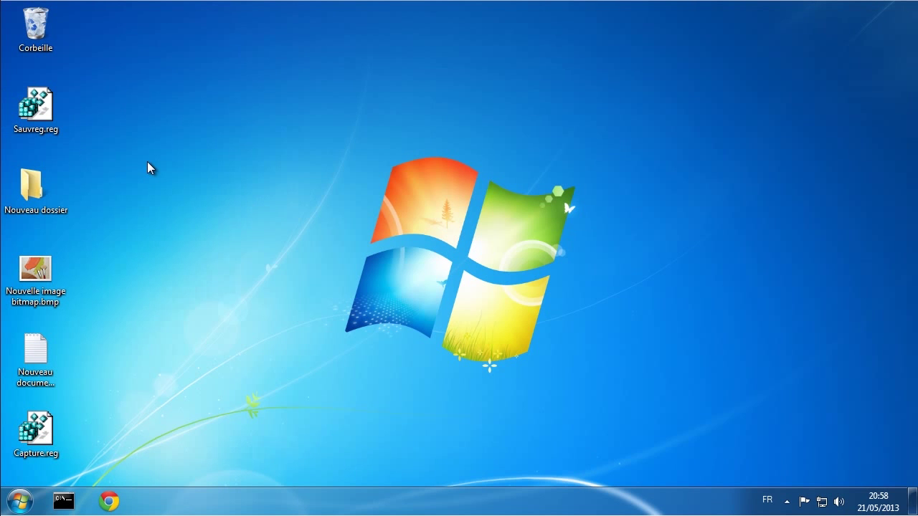
left_click(34, 109)
right_click(34, 109)
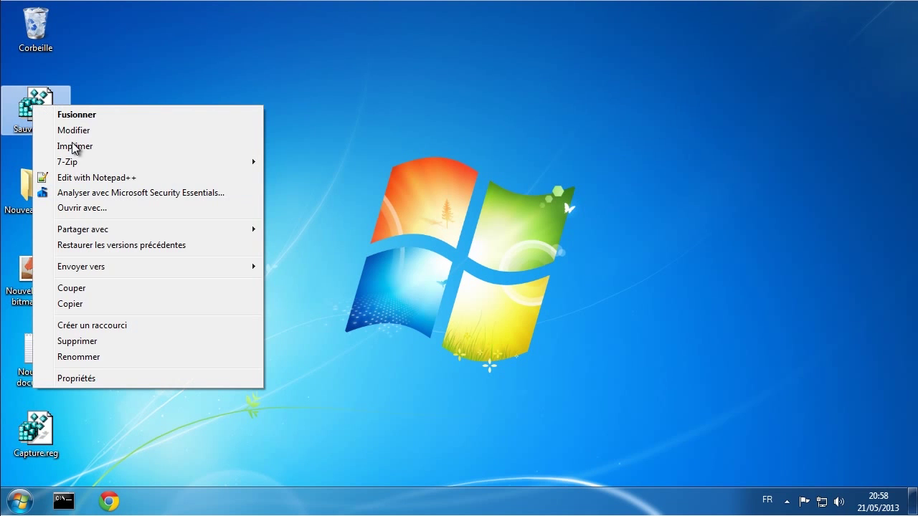
left_click(340, 322)
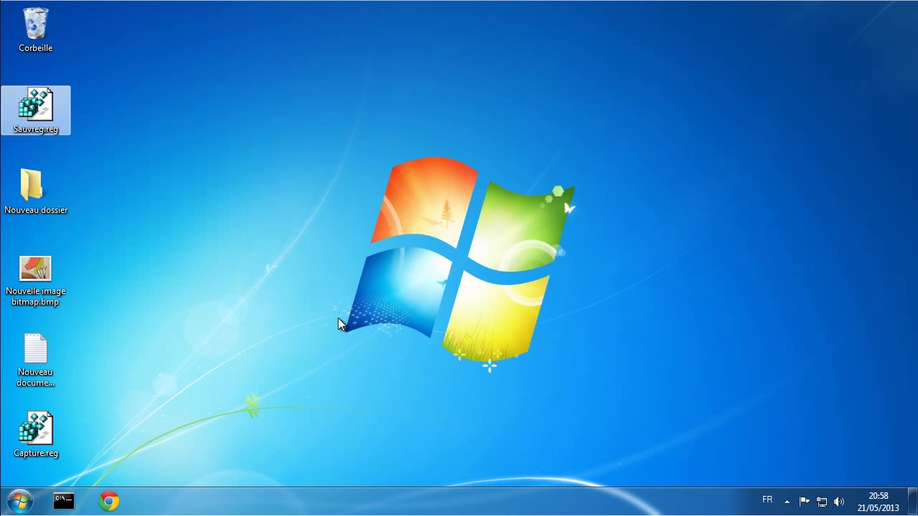
Step: Merge Capture.reg from the desktop into the registry and check the context menu of Sauvreg.reg for the Capture entry
left_click(36, 433)
double_click(40, 433)
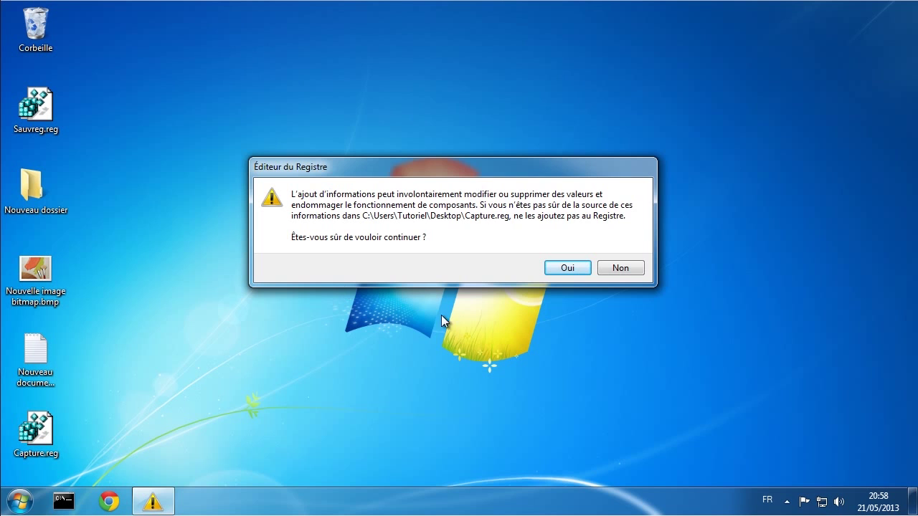
left_click(563, 267)
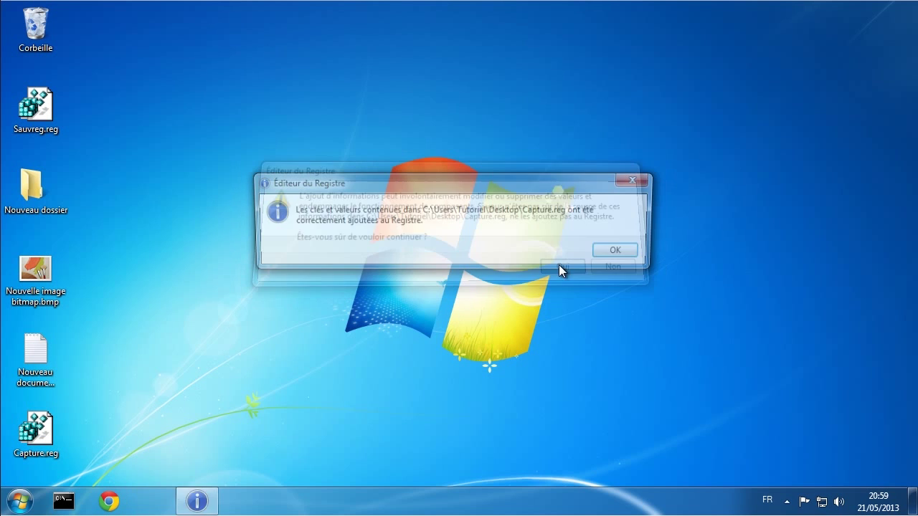
left_click(628, 250)
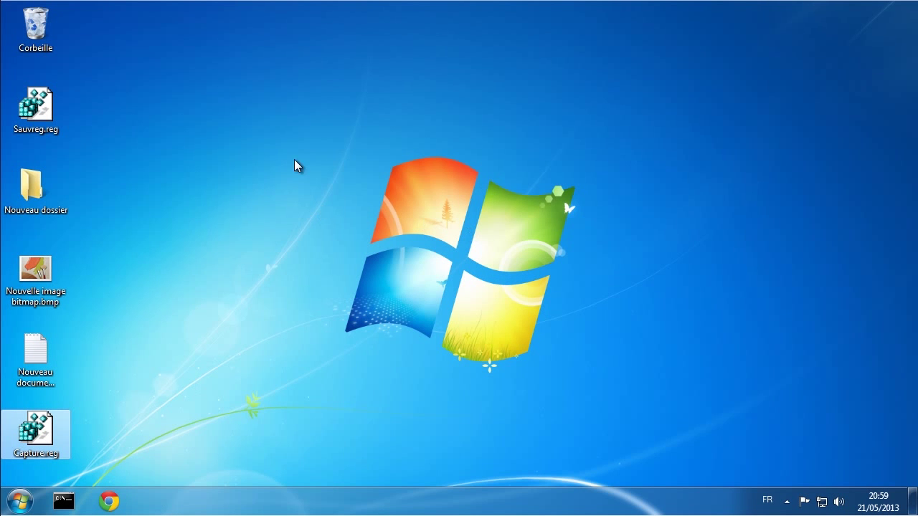
right_click(38, 97)
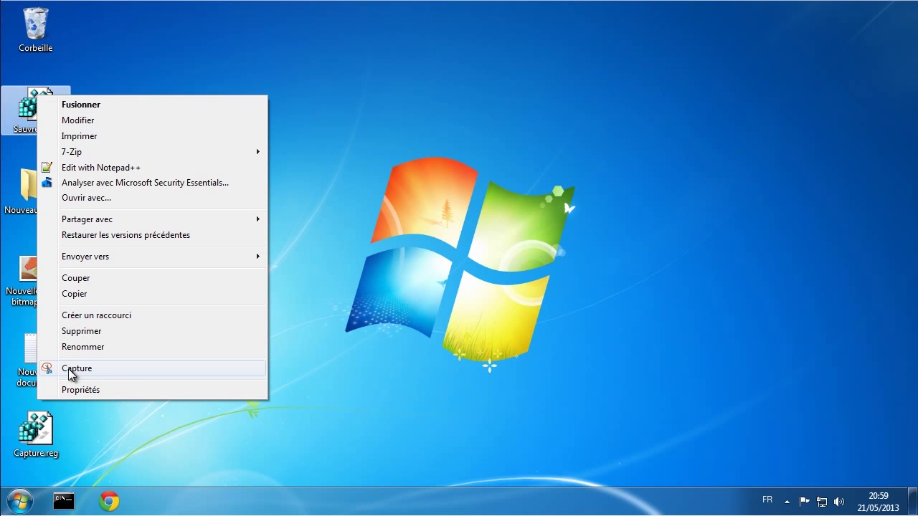
left_click(338, 309)
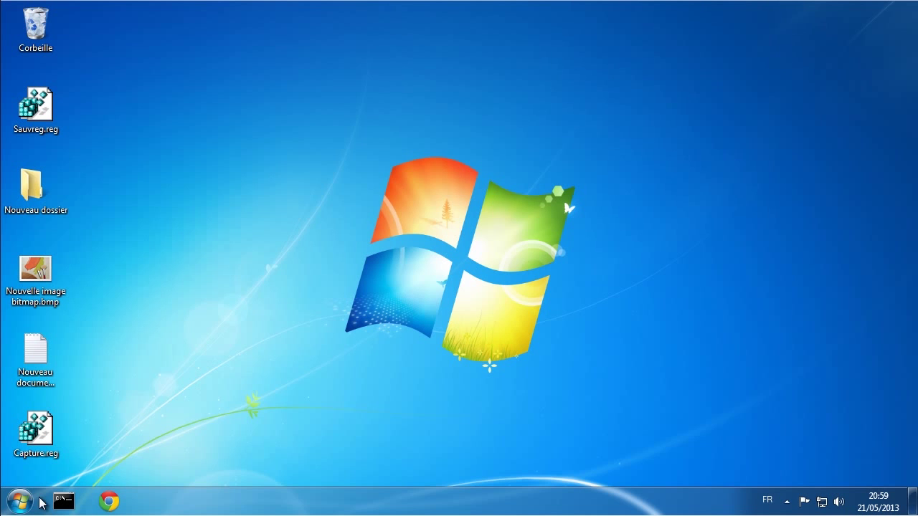
Step: Open the Registry Editor and inspect the capture key under HKEY_CLASSES_ROOT\*\shell, collapsing the removeproperties key
left_click(20, 502)
left_click(238, 420)
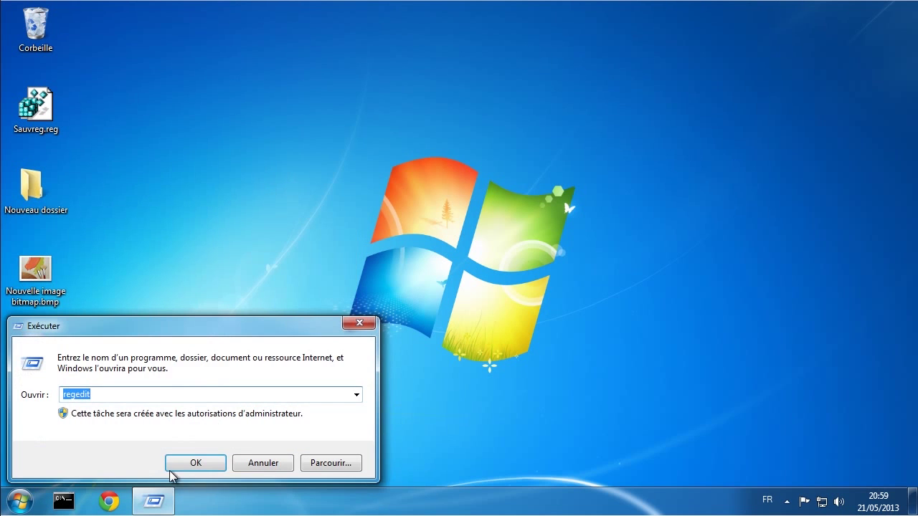
left_click(190, 461)
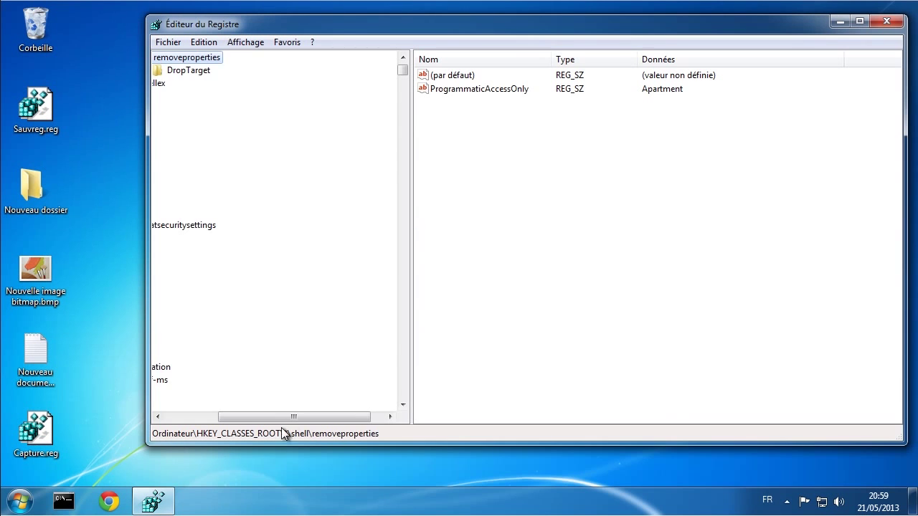
left_click_drag(294, 416, 238, 416)
scroll(327, 233, "up", 1)
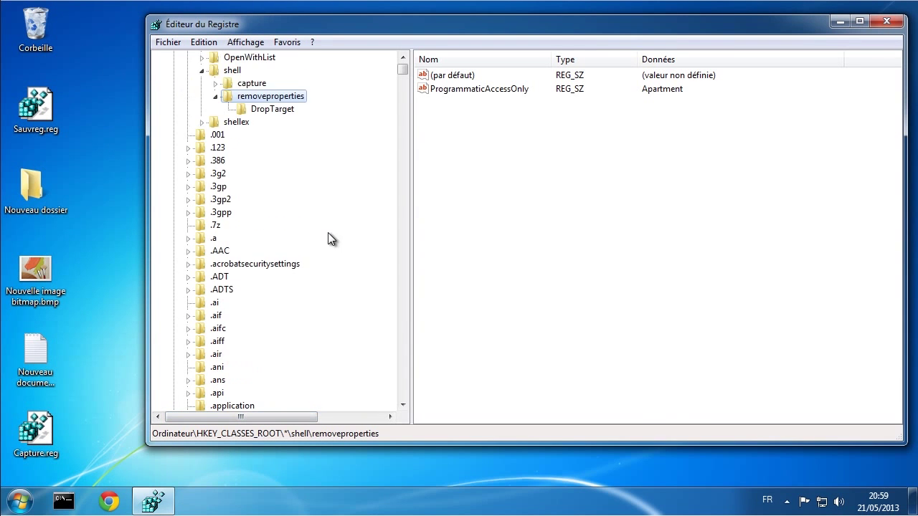
scroll(328, 233, "up", 1)
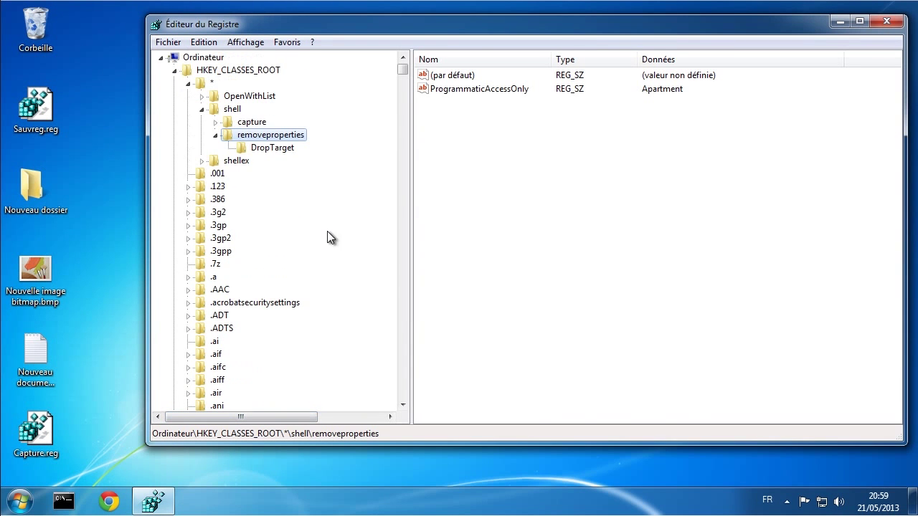
left_click(248, 124)
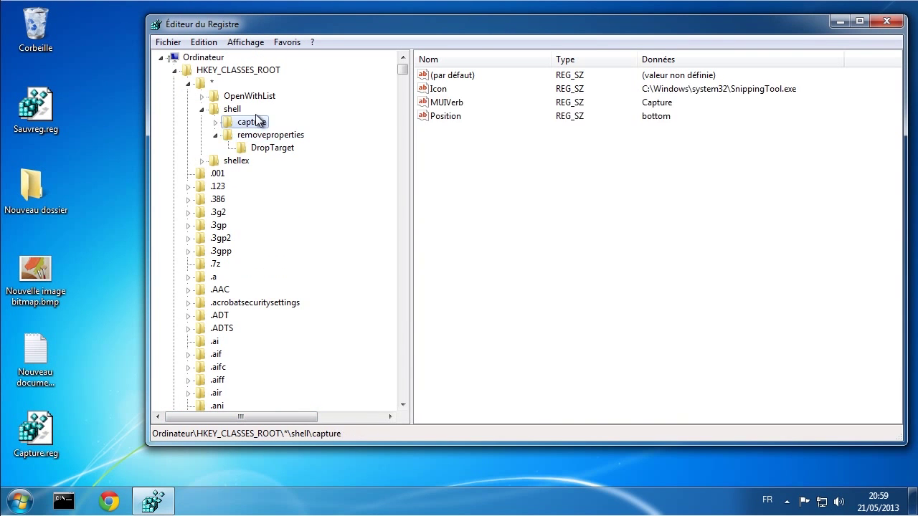
left_click(217, 135)
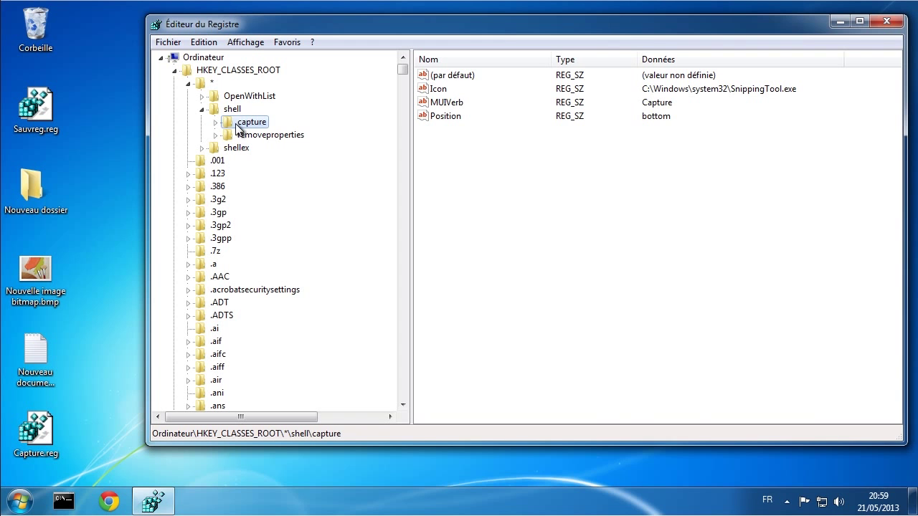
Step: Create a new key named Hello under HKEY_CLASSES_ROOT\*\shell
right_click(228, 109)
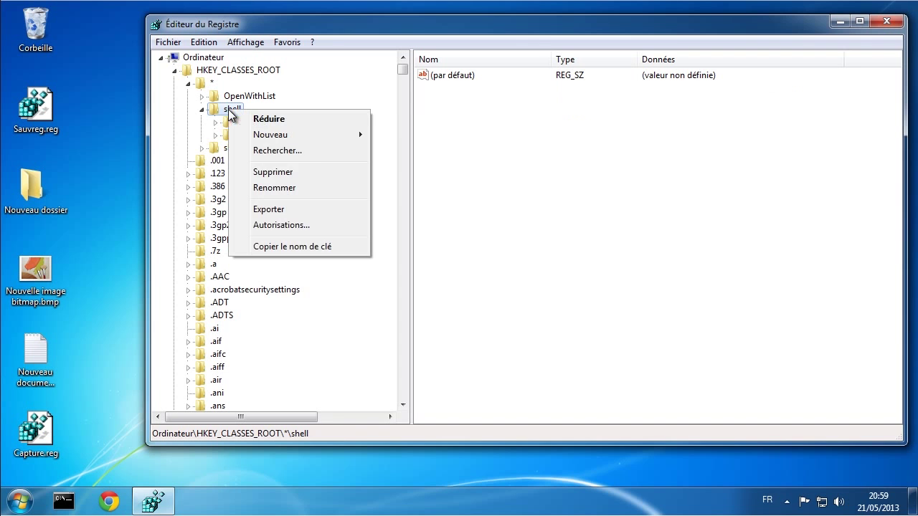
mouse_move(311, 139)
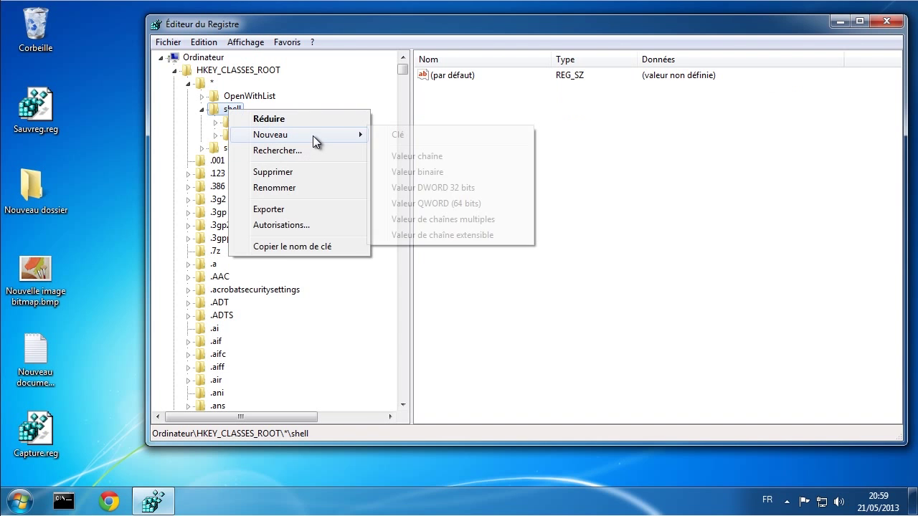
left_click(401, 135)
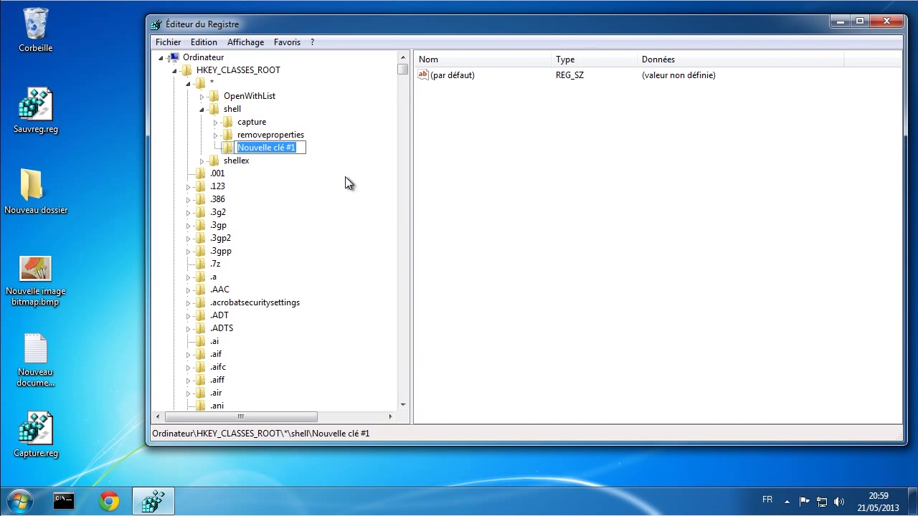
type("Hello")
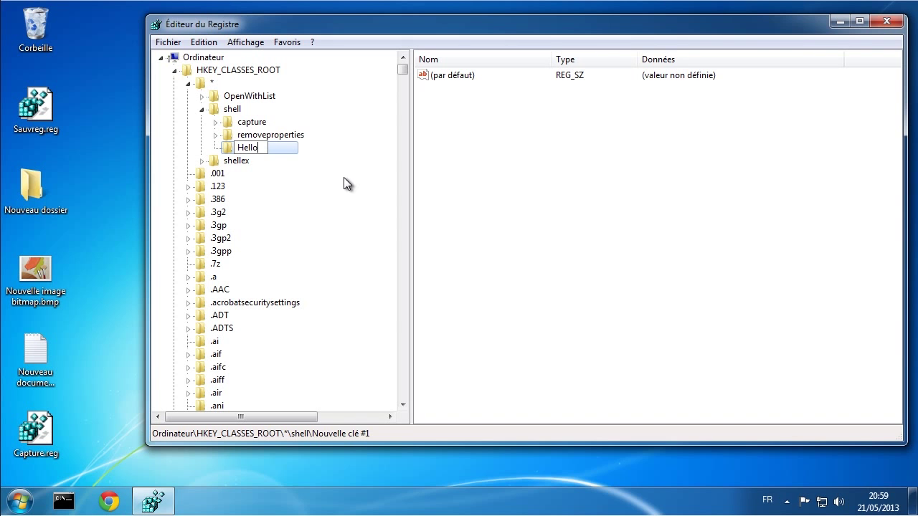
key("Return")
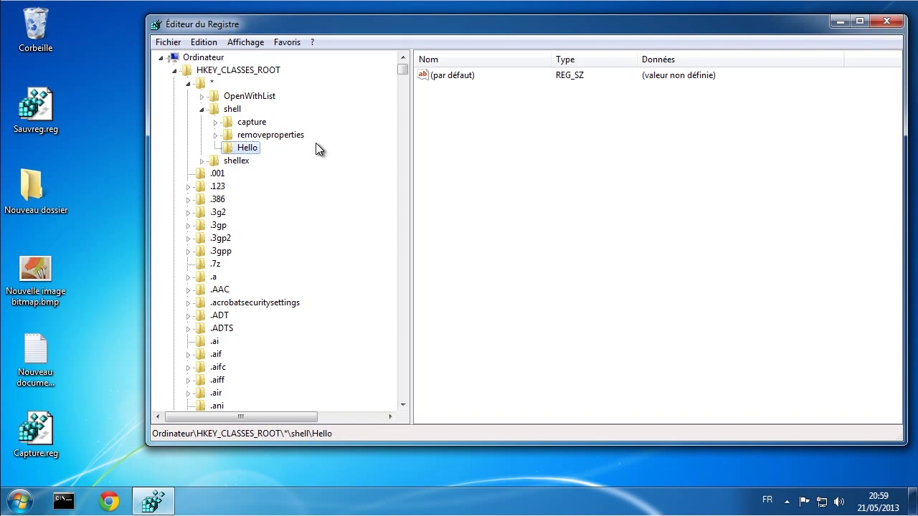
Step: Create a second new key named WORLD under HKEY_CLASSES_ROOT\*\shell
right_click(233, 110)
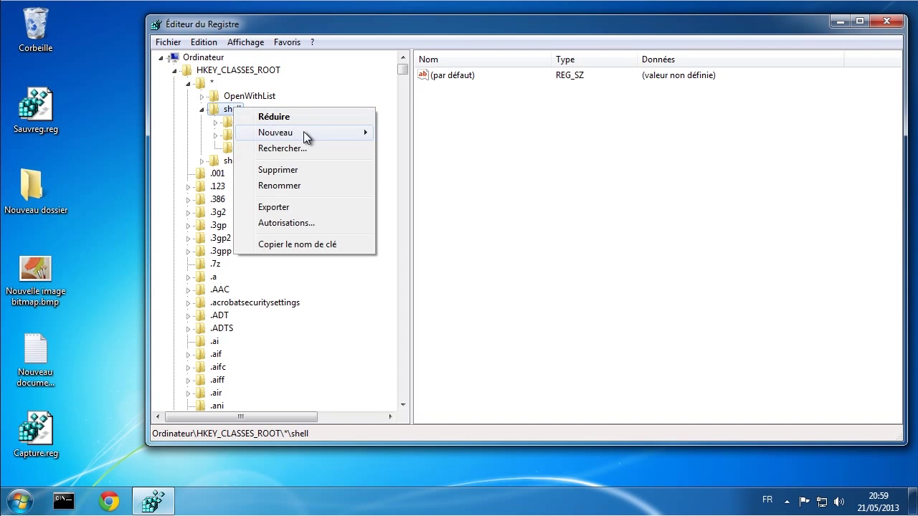
mouse_move(305, 136)
left_click(413, 134)
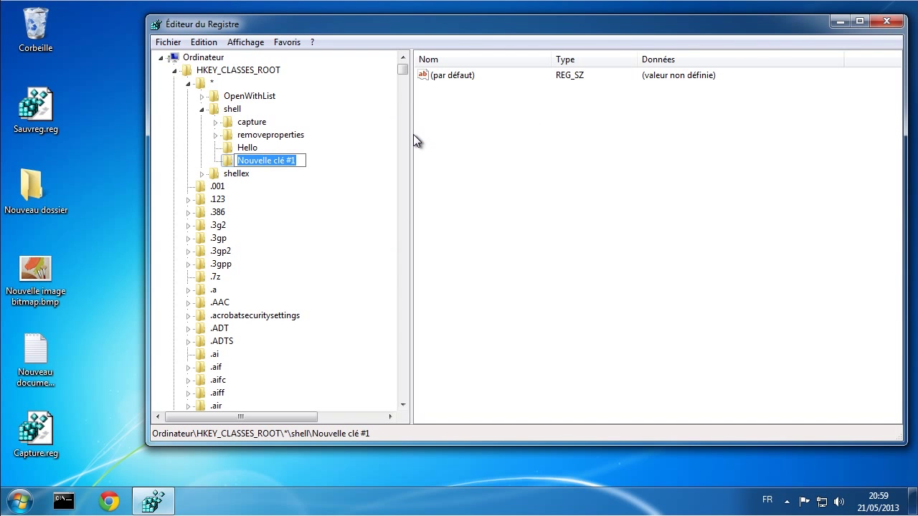
type("WORLD")
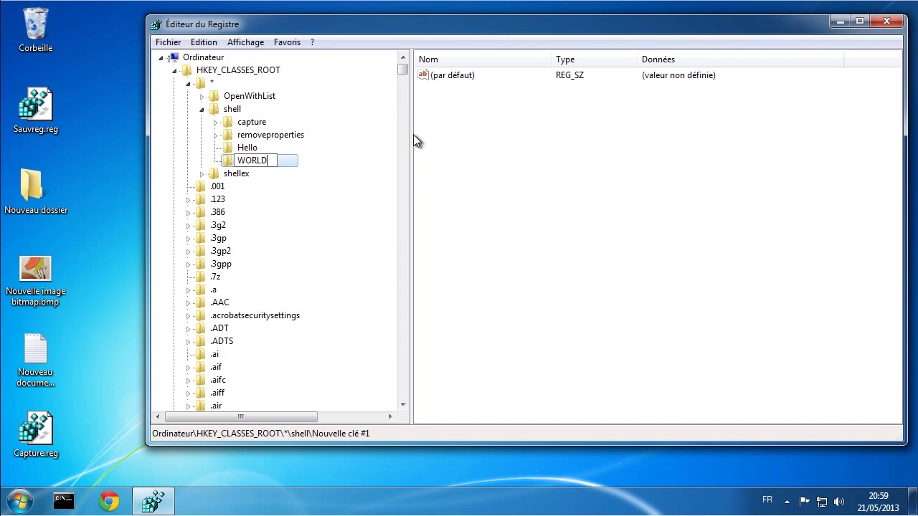
left_click(332, 159)
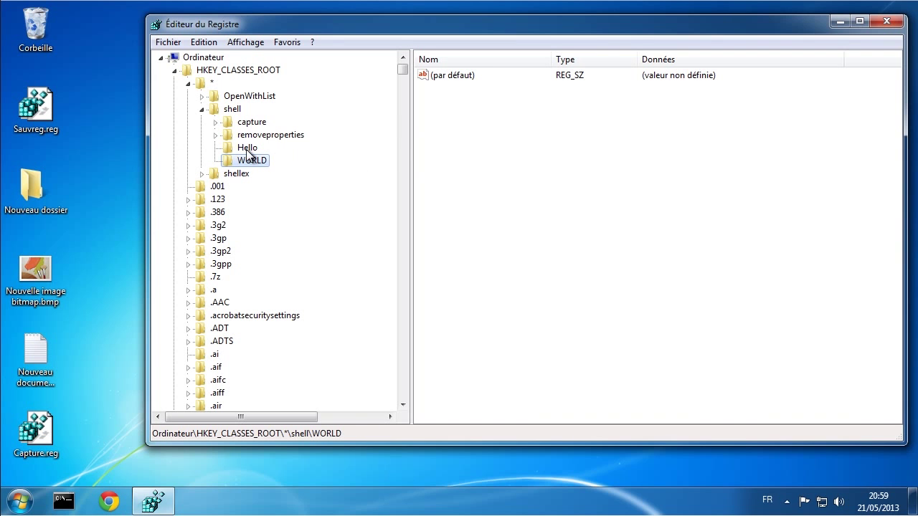
Step: Check the context menu of Sauvreg.reg for the order of the Hello and WORLD entries
left_click(40, 103)
right_click(40, 103)
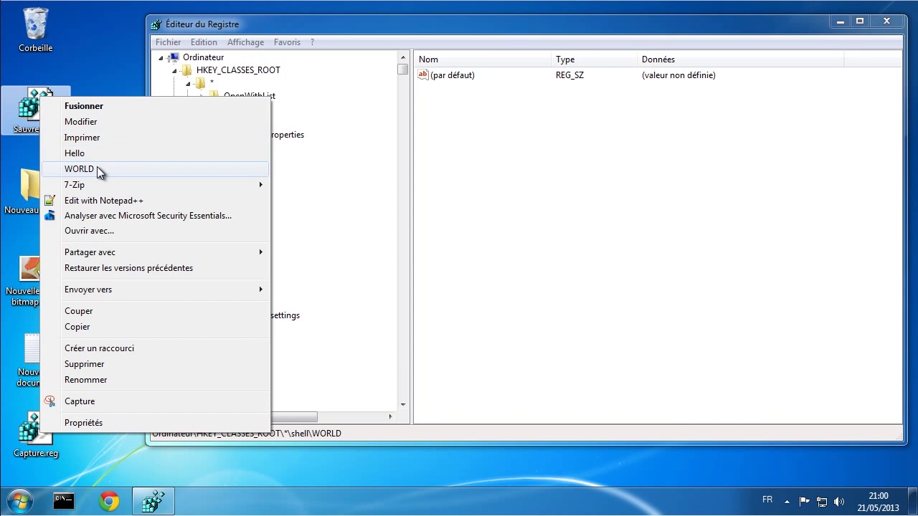
left_click(350, 147)
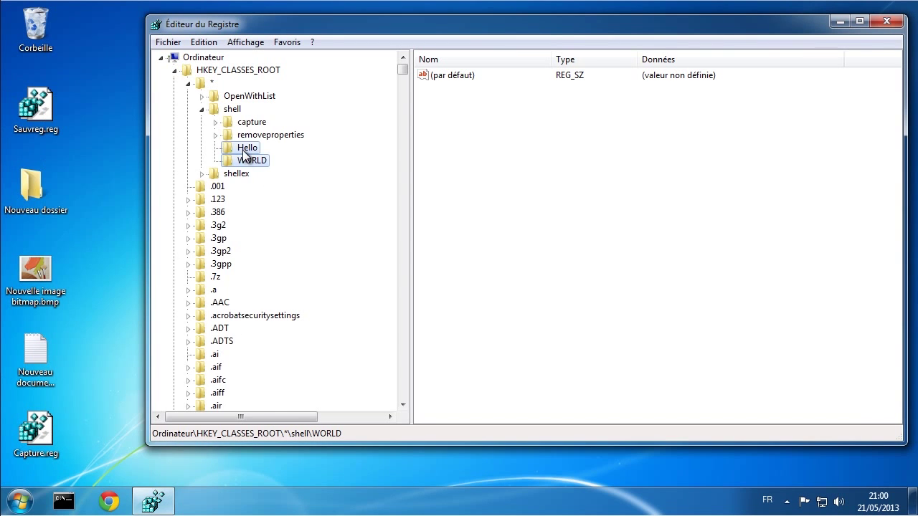
Step: Try to rename the Hello key in HKEY_CLASSES_ROOT\*\shell as World
right_click(246, 149)
left_click(303, 227)
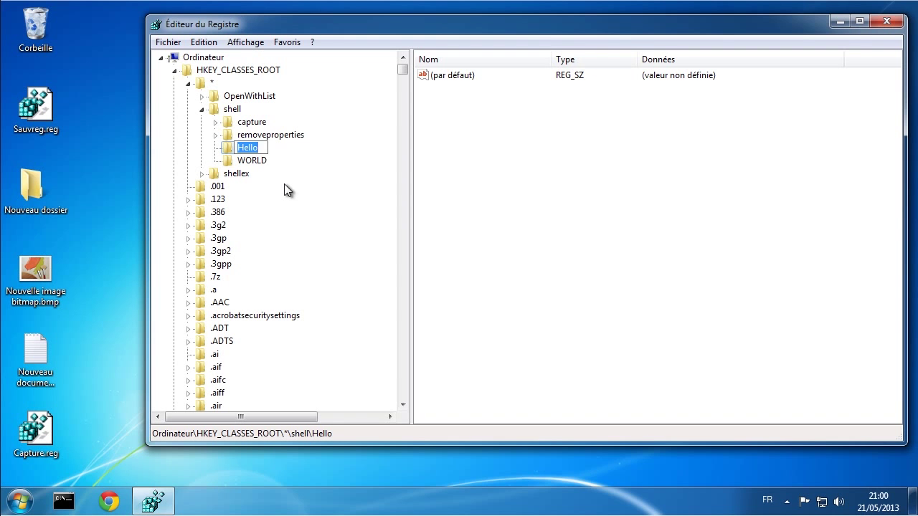
type("World")
left_click(262, 160)
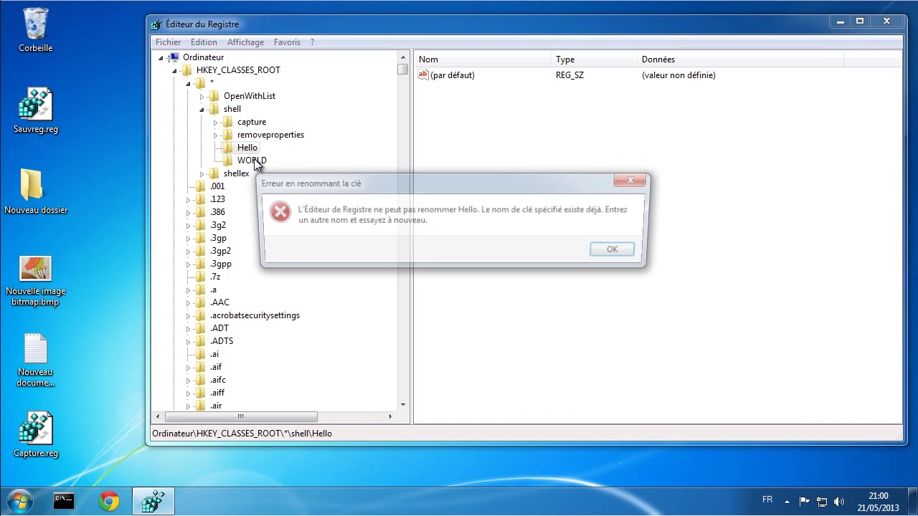
left_click(621, 251)
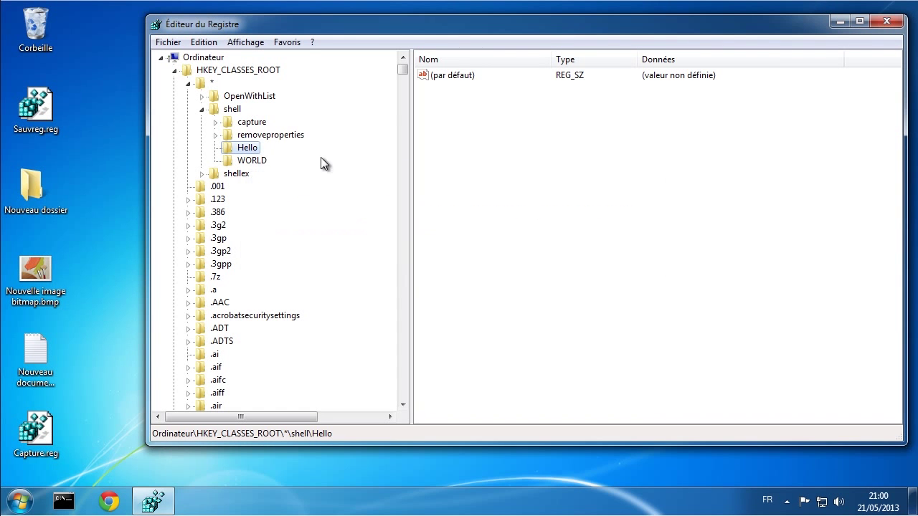
Step: Rename the WORLD key in HKEY_CLASSES_ROOT\*\shell as Hola
right_click(254, 160)
left_click(305, 236)
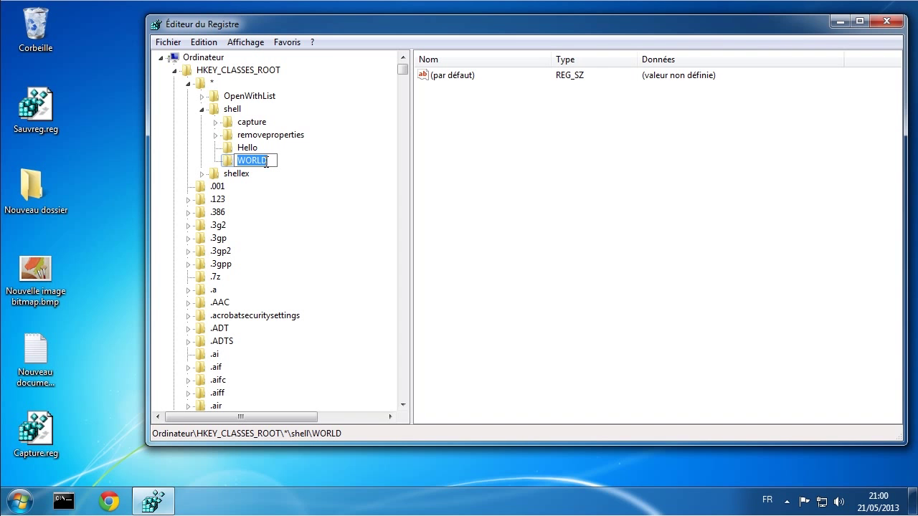
type("H")
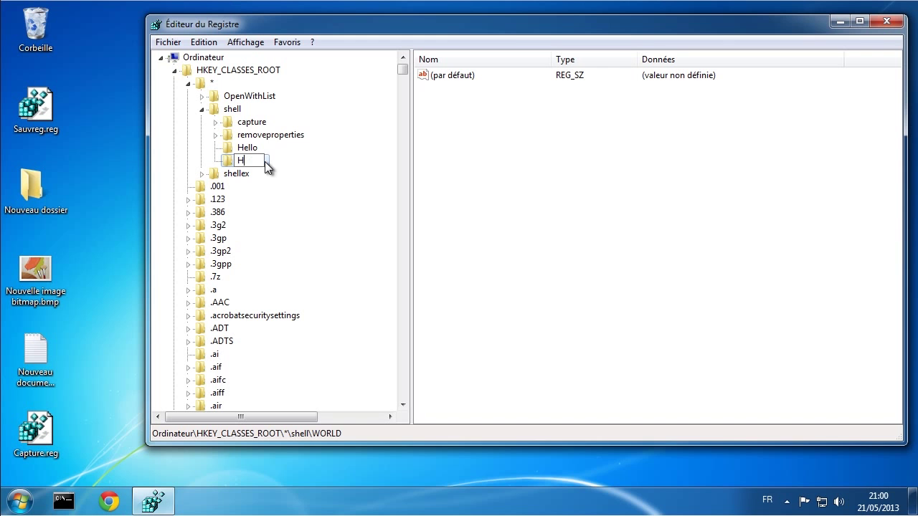
type("ola")
left_click(249, 149)
Step: Rename the Hello key in HKEY_CLASSES_ROOT\*\shell as Mondo
right_click(248, 148)
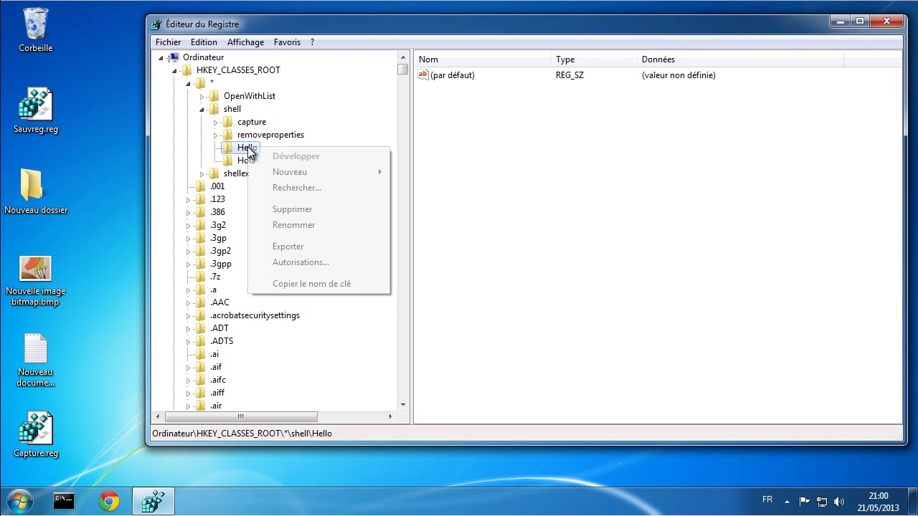
left_click(297, 226)
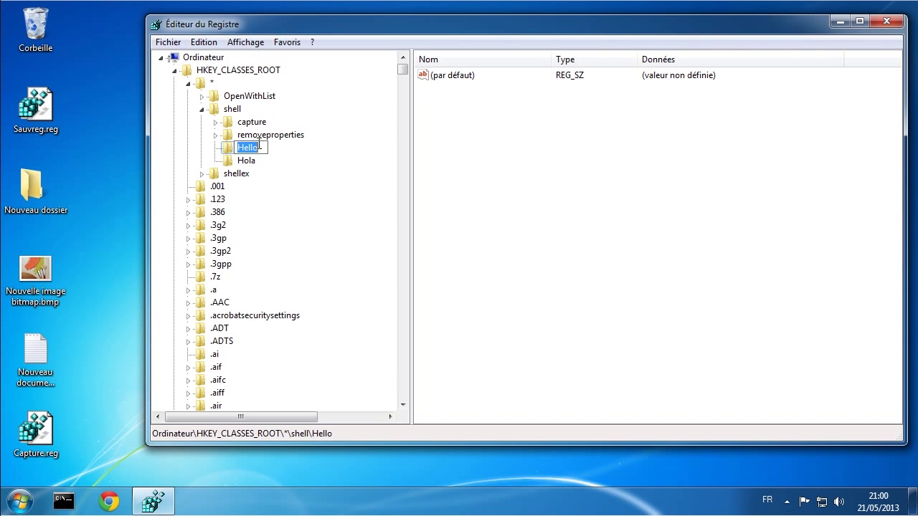
type("Mondo")
key("Return")
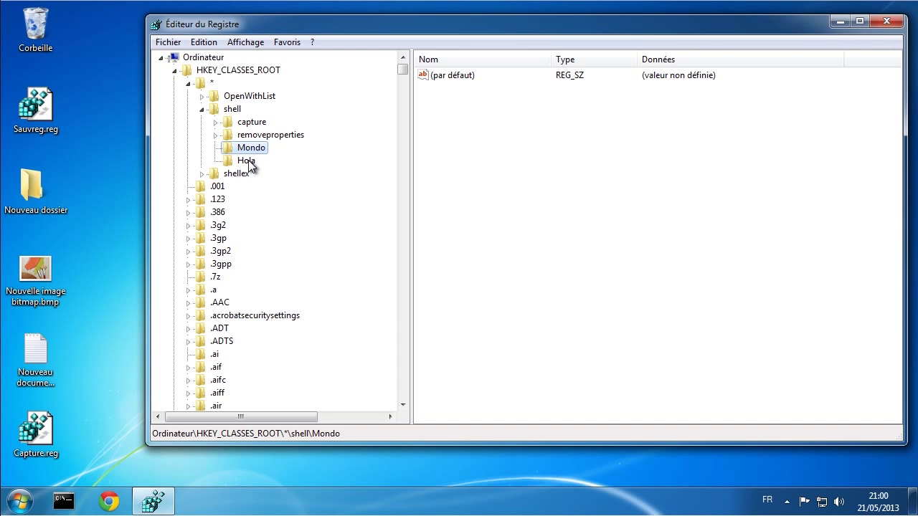
Step: Compare the order of the Hola and Mondo entries in the context menu of Sauvreg.reg with their keys in the registry tree
left_click(50, 119)
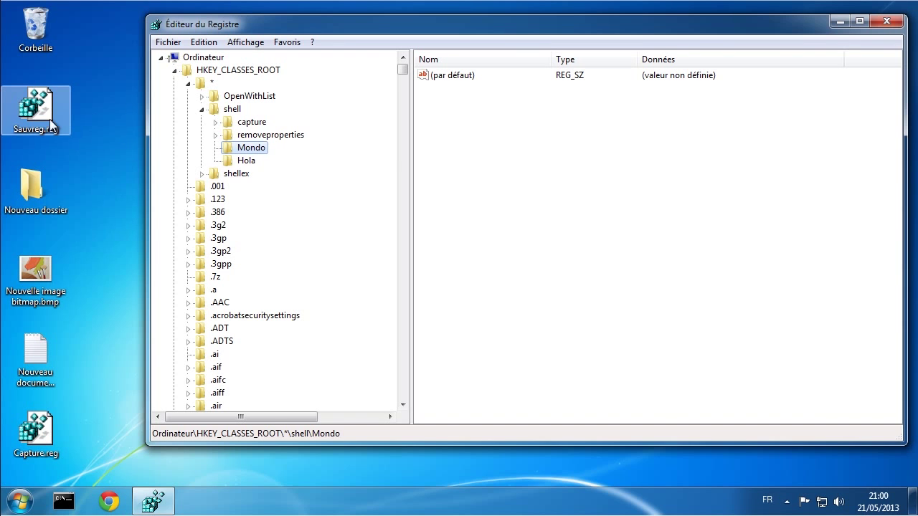
right_click(43, 109)
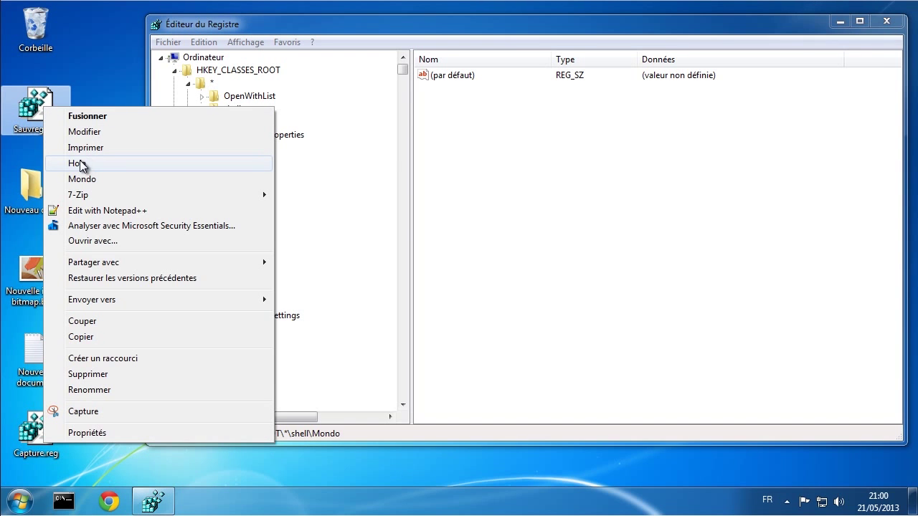
left_click(316, 155)
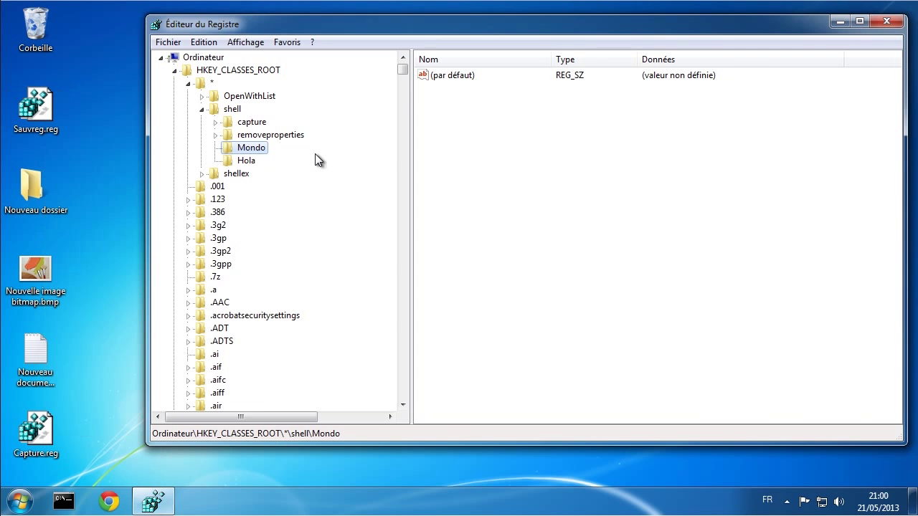
left_click(251, 161)
left_click(250, 149)
left_click(247, 161)
right_click(27, 113)
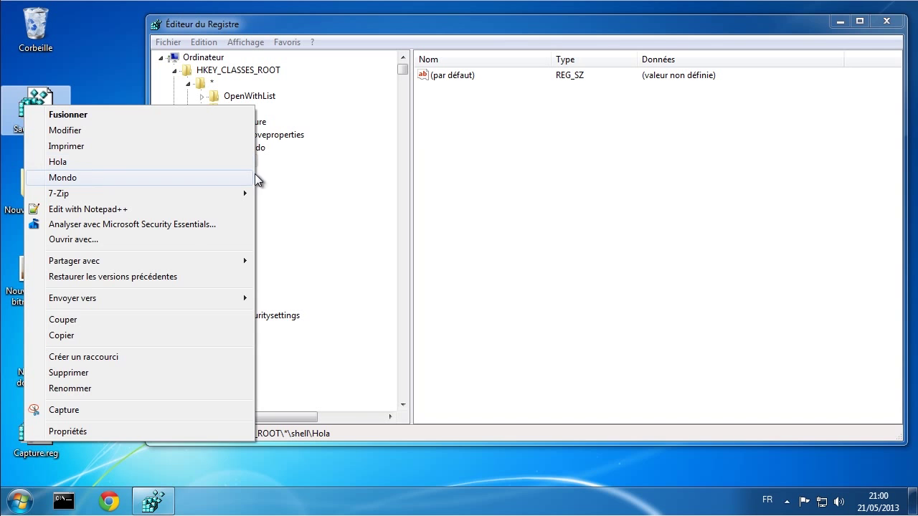
left_click(300, 153)
Step: Delete the Hola and Mondo keys from HKEY_CLASSES_ROOT\*\shell, confirming each deletion, and select the capture key
right_click(248, 160)
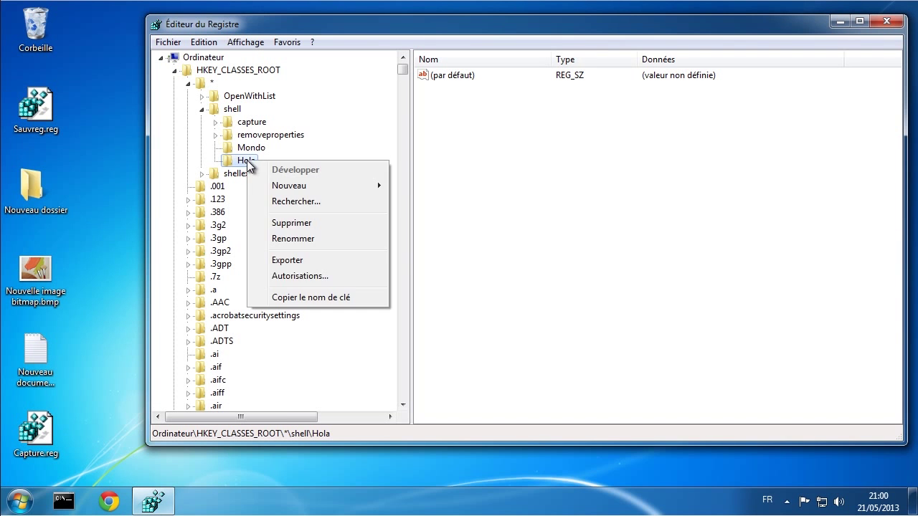
left_click(293, 224)
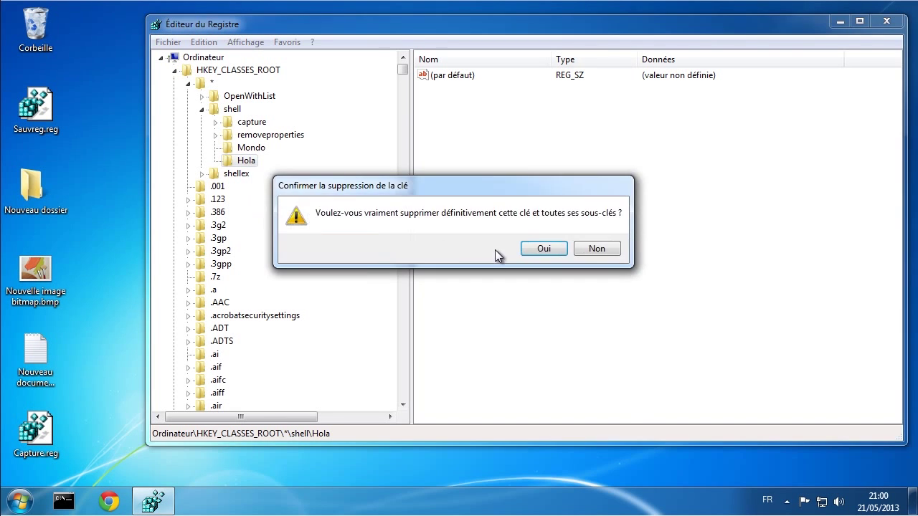
left_click(540, 249)
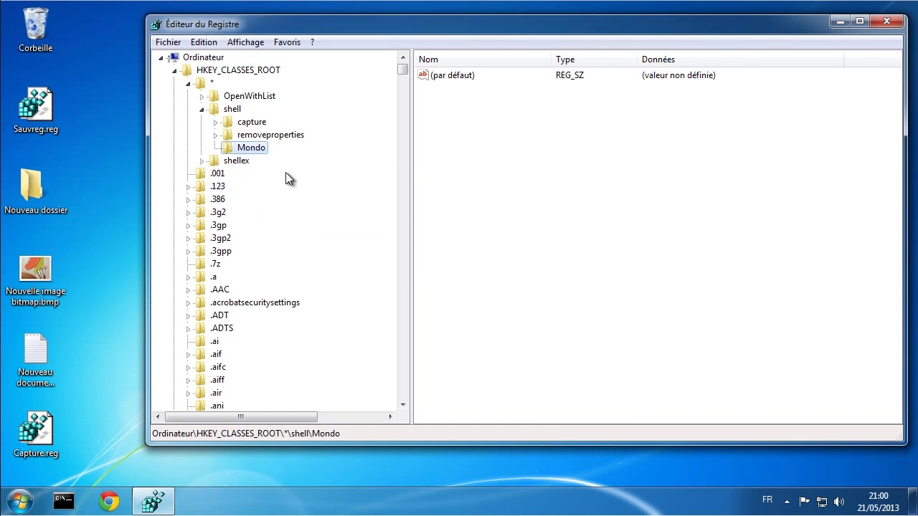
right_click(246, 147)
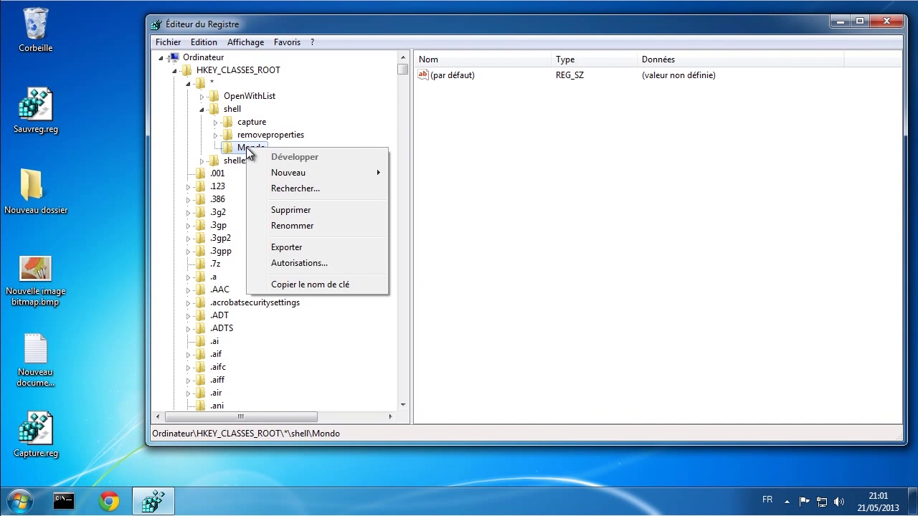
left_click(303, 211)
left_click(543, 249)
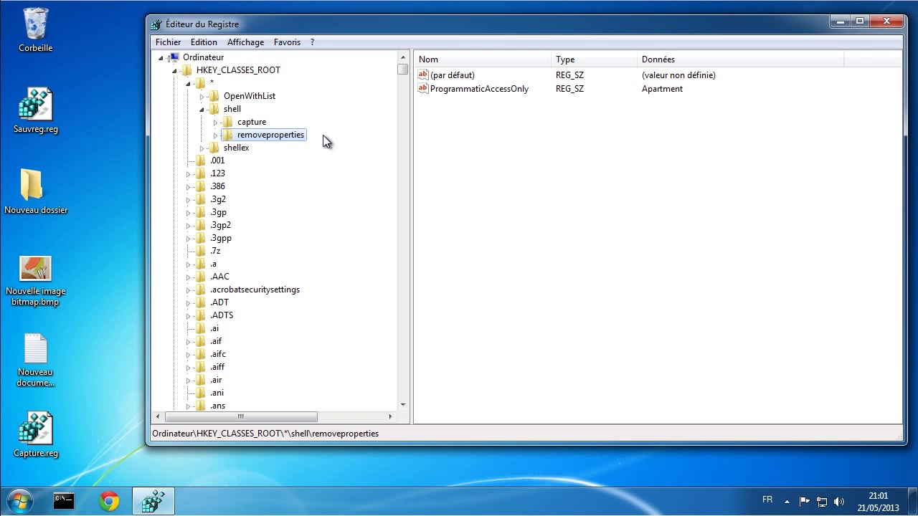
left_click(252, 124)
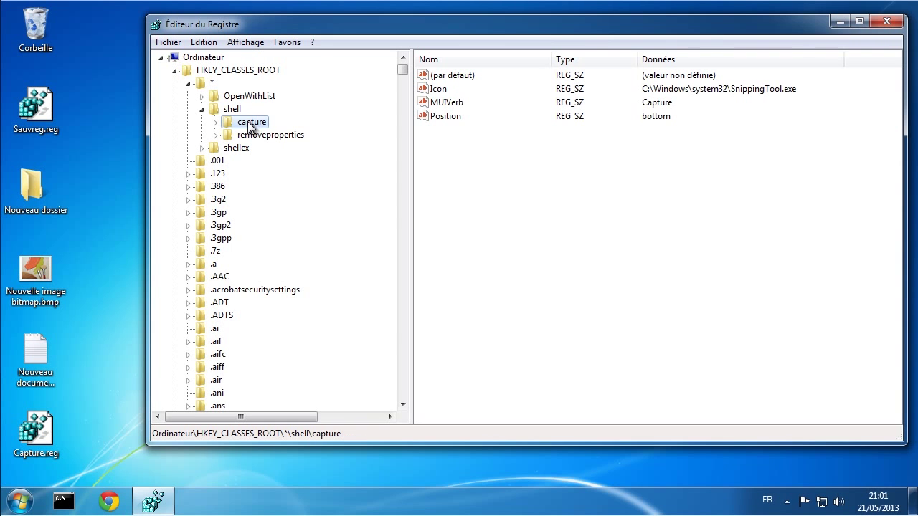
Step: Compare the context menu entries of the Sauvreg.reg file with those of the Nouveau dossier folder
right_click(34, 106)
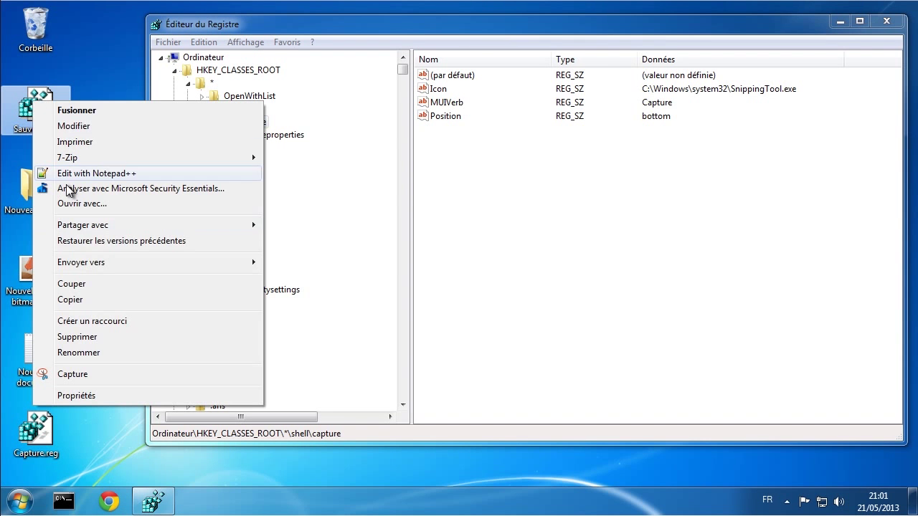
left_click(94, 60)
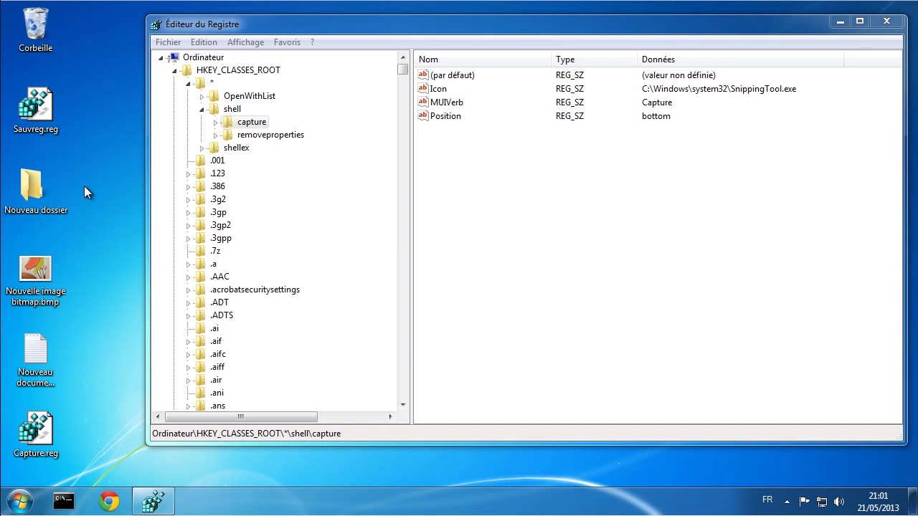
right_click(36, 185)
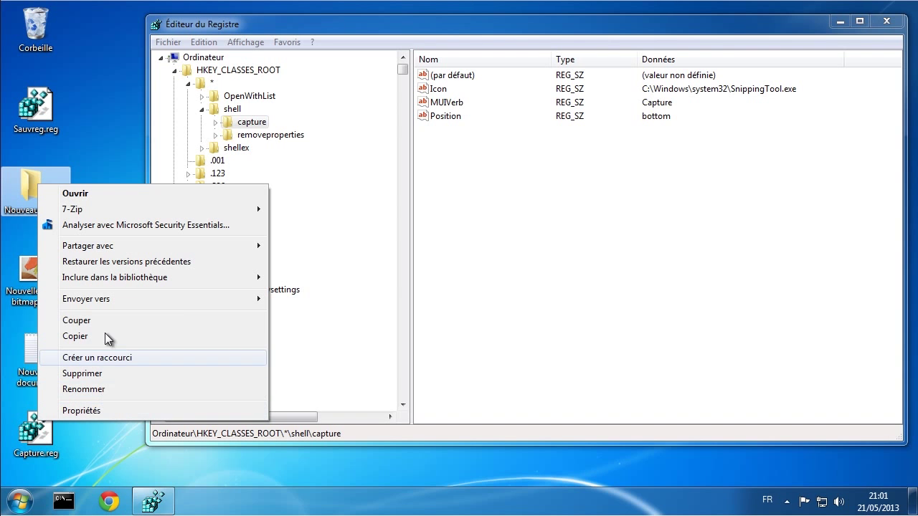
left_click(106, 163)
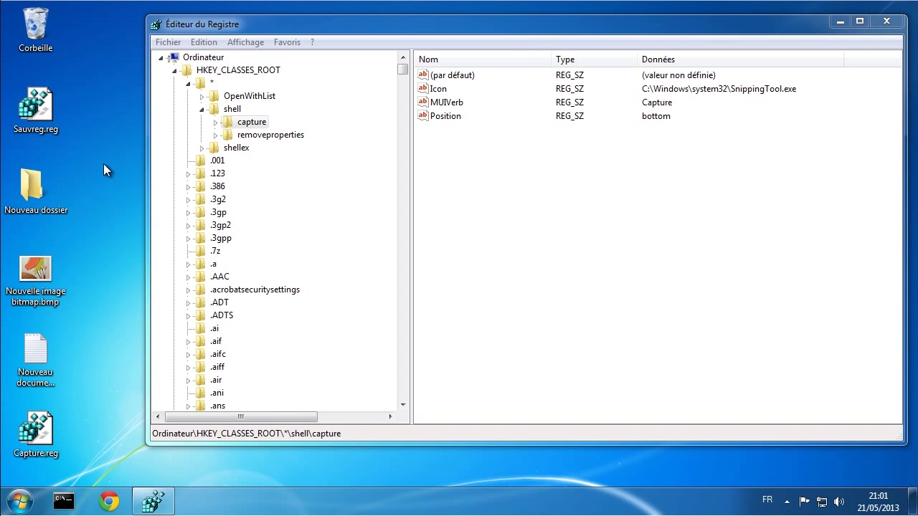
Step: Collapse the * key and expand the Directory key in HKEY_CLASSES_ROOT
left_click(188, 84)
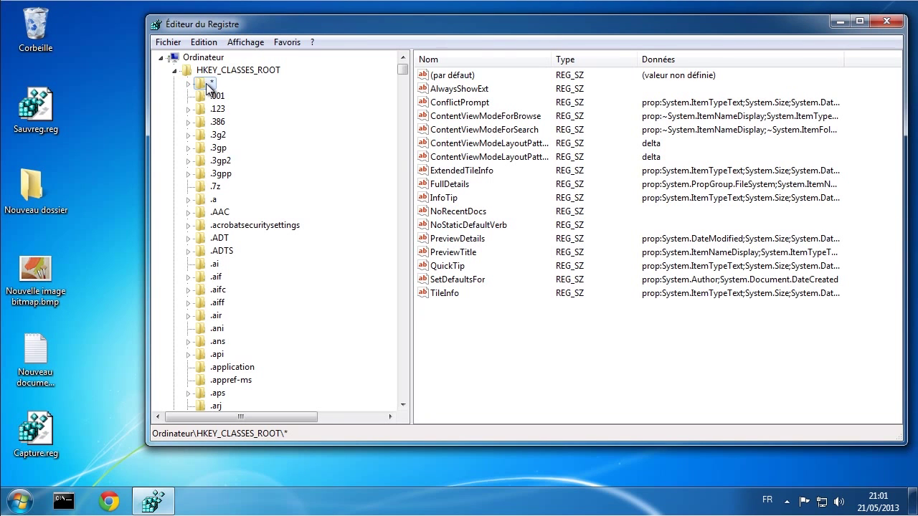
scroll(215, 212, "down", 15)
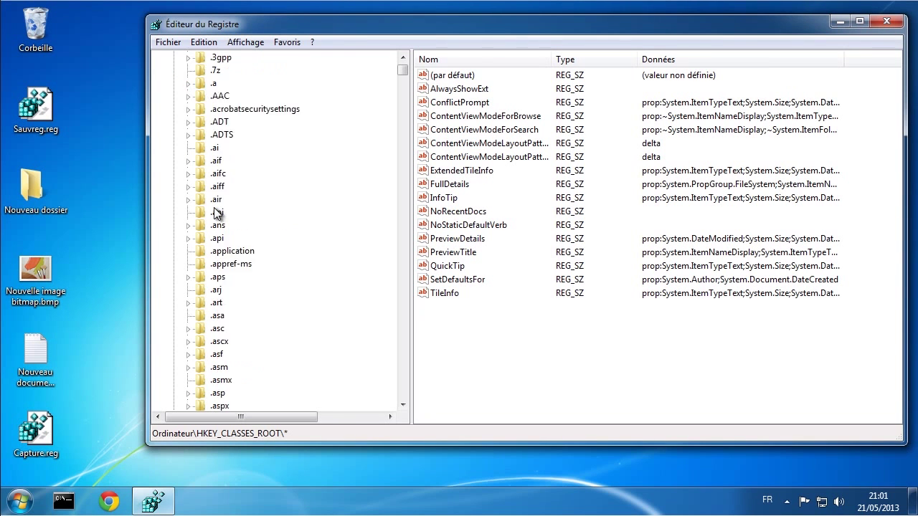
scroll(215, 211, "down", 20)
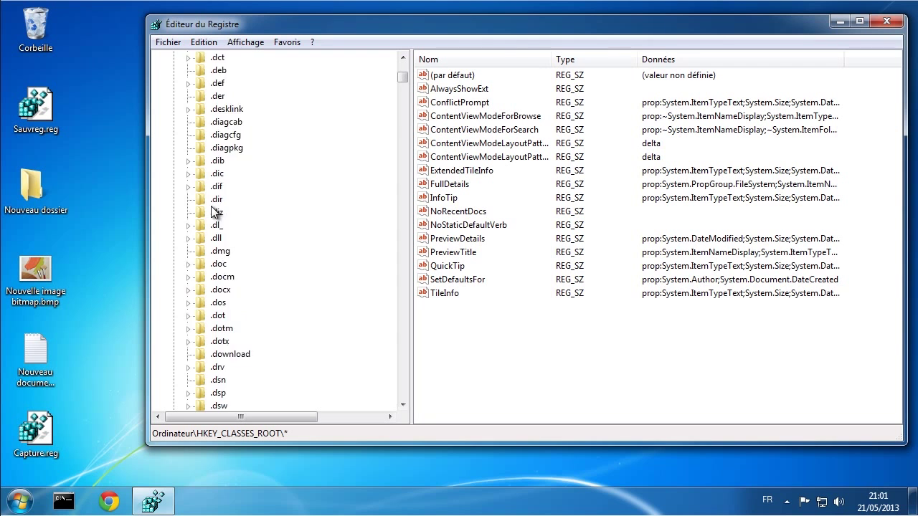
scroll(215, 212, "down", 20)
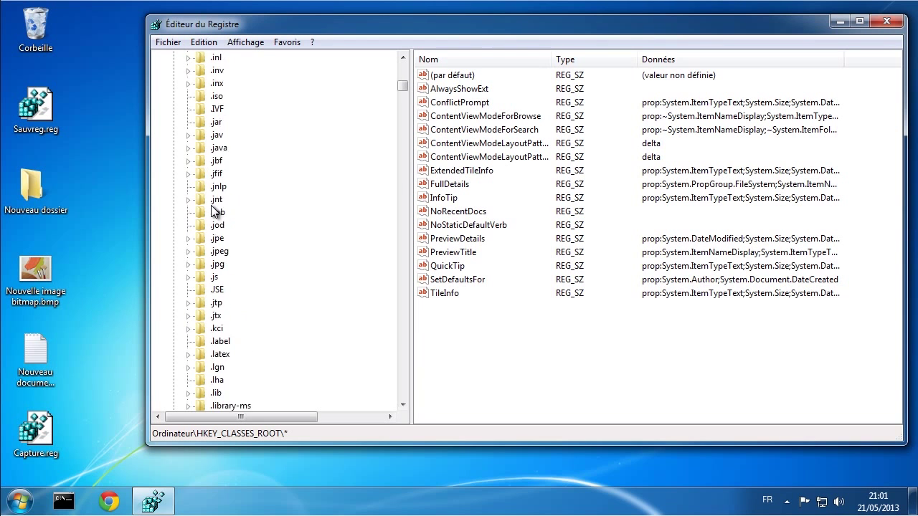
scroll(215, 212, "down", 20)
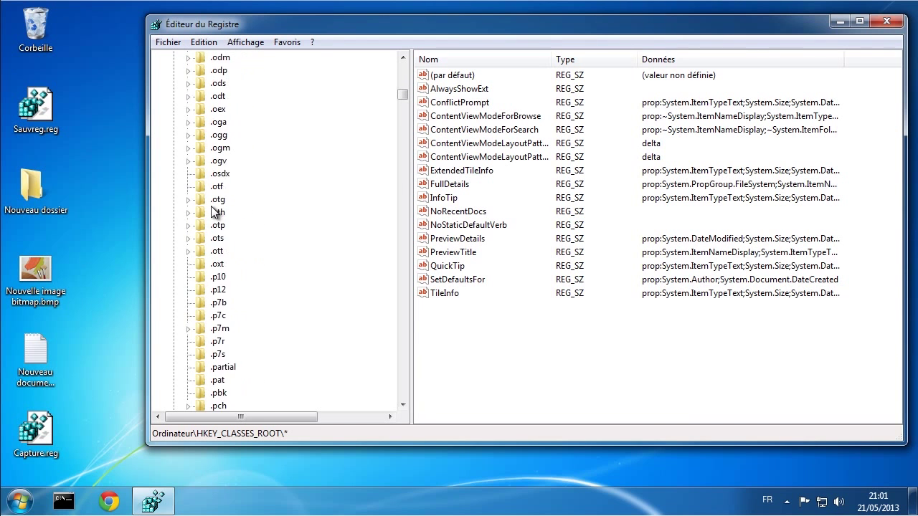
scroll(215, 212, "down", 20)
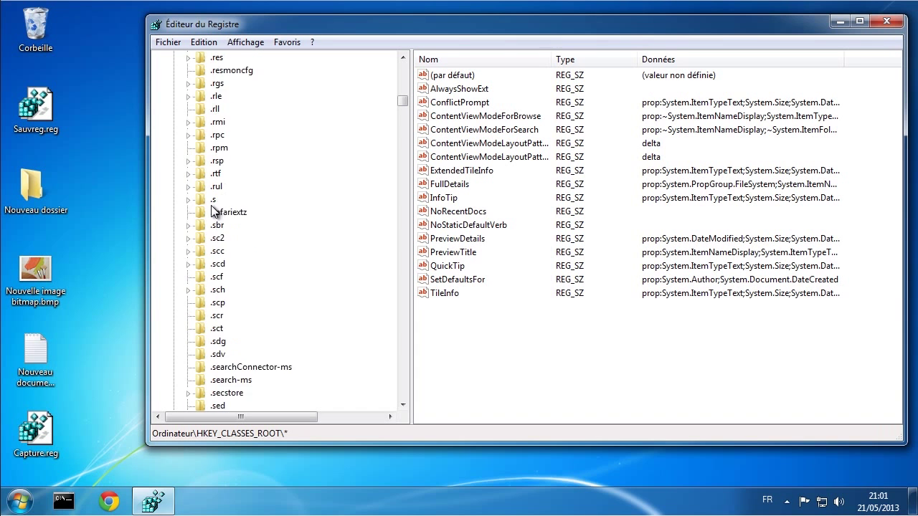
scroll(215, 214, "down", 20)
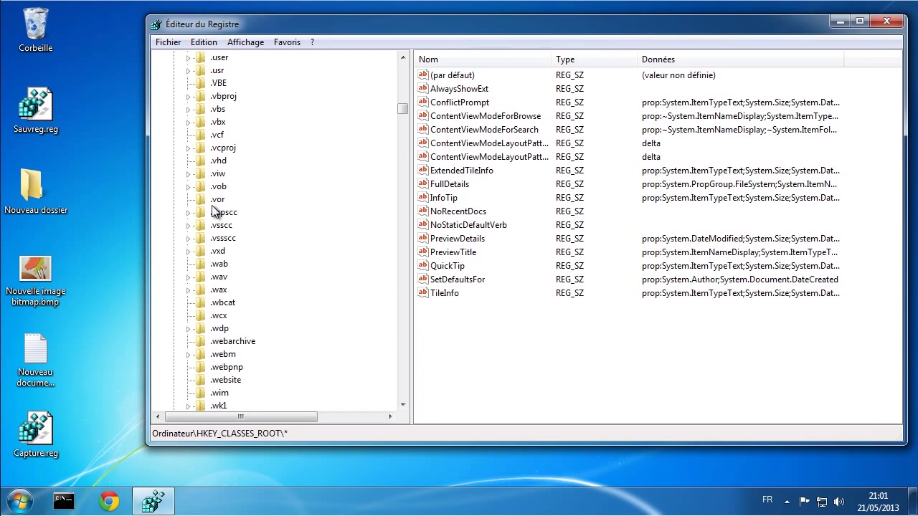
scroll(215, 210, "down", 10)
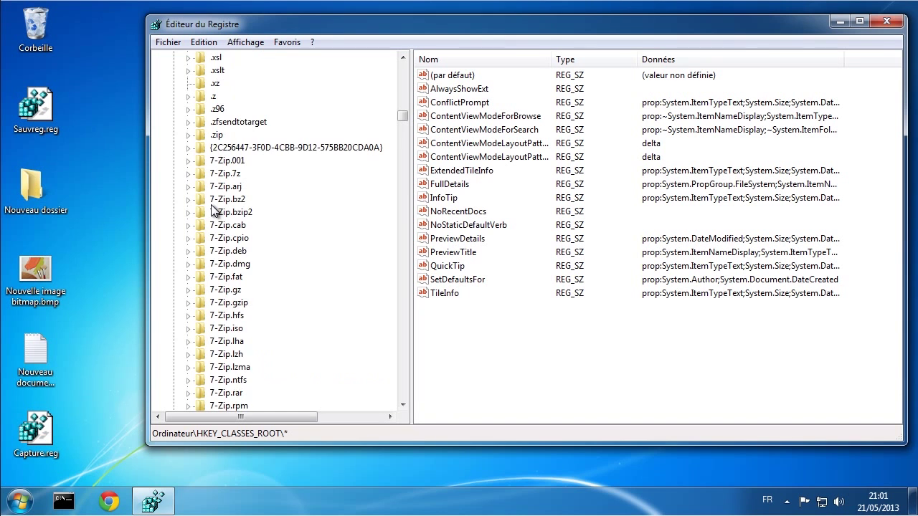
scroll(215, 210, "down", 20)
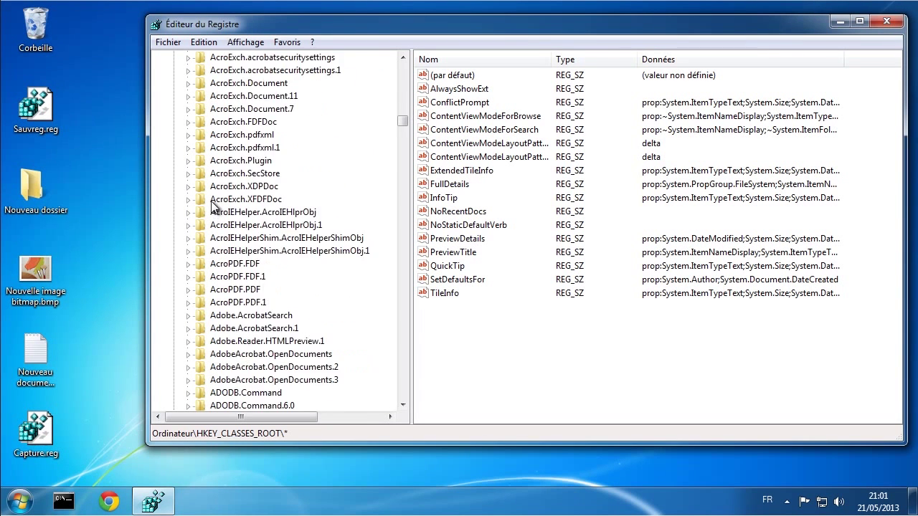
scroll(215, 206, "down", 20)
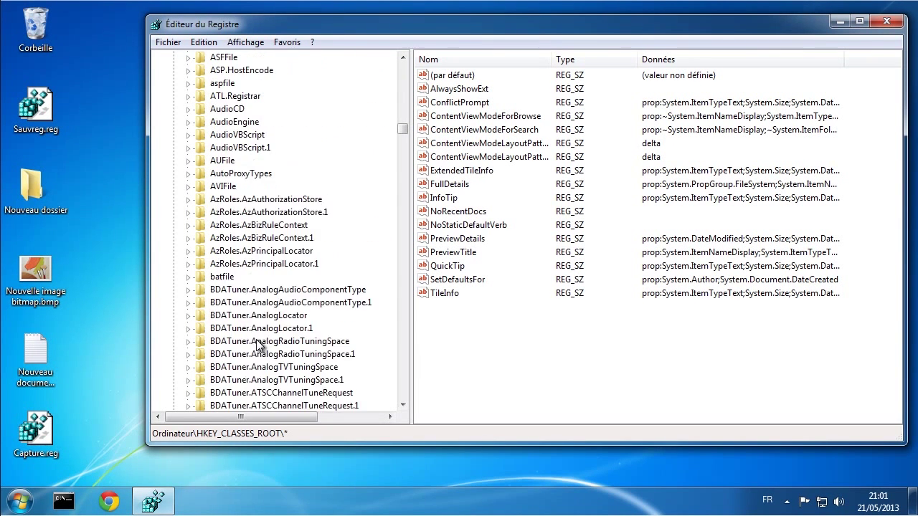
scroll(258, 346, "down", 6)
scroll(404, 136, "down", 20)
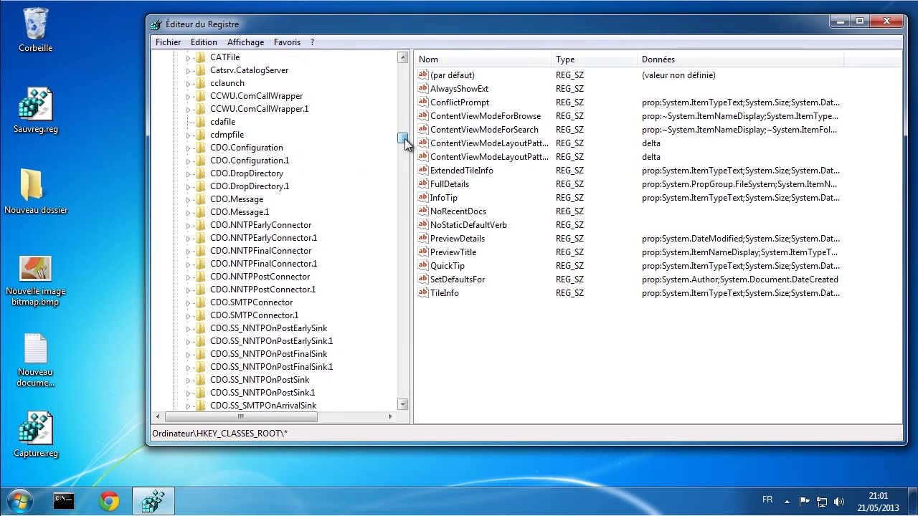
left_click_drag(405, 144, 406, 155)
scroll(325, 186, "down", 5)
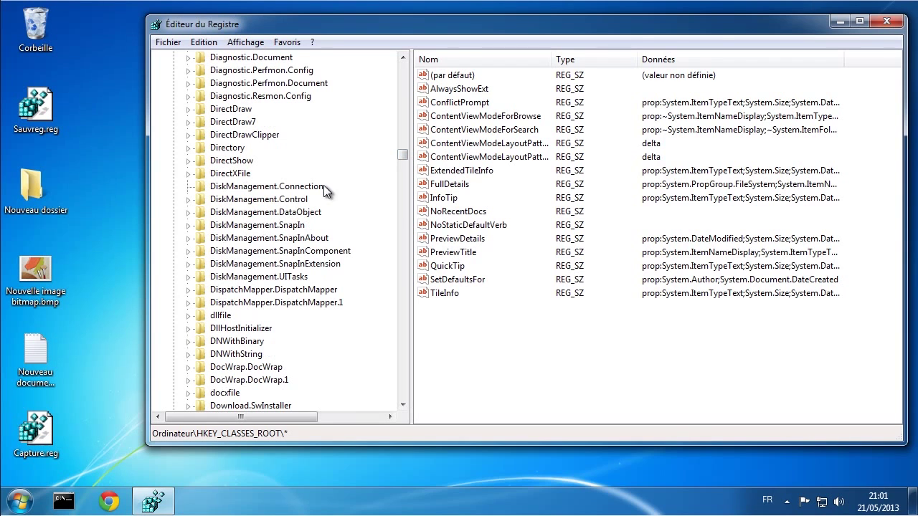
left_click(213, 150)
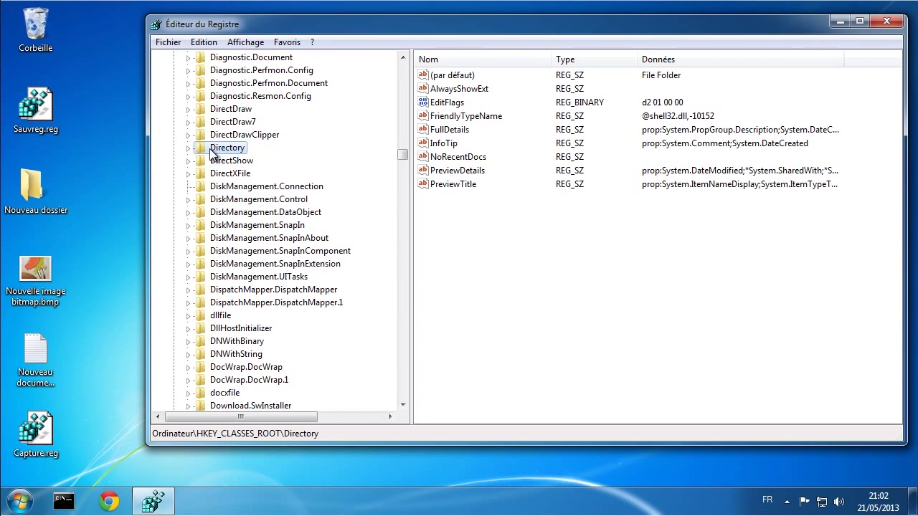
left_click(188, 149)
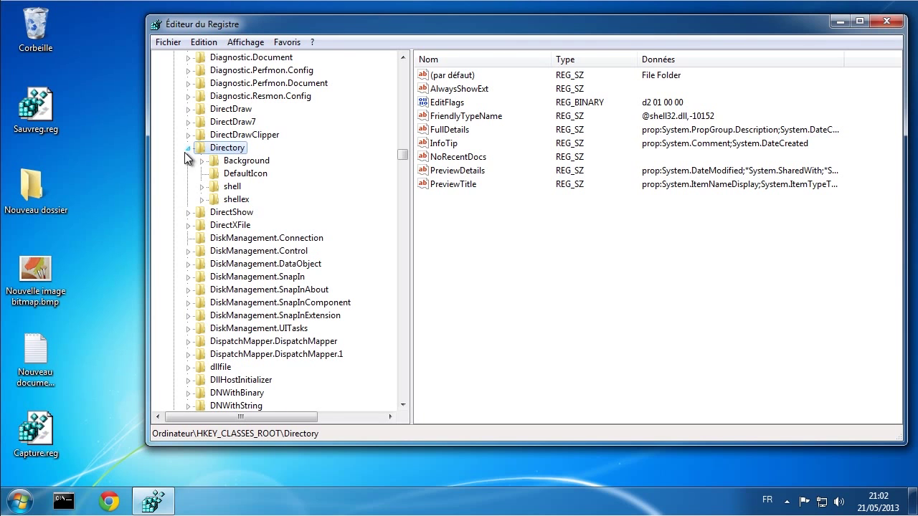
Step: Locate the Folder key in HKEY_CLASSES_ROOT and expand it to examine its subkeys
scroll(332, 166, "up", 4)
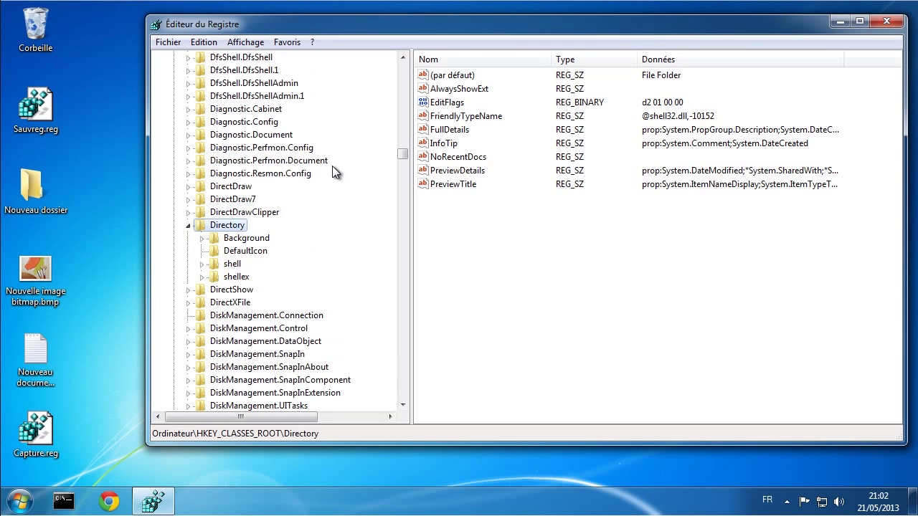
scroll(328, 226, "up", 8)
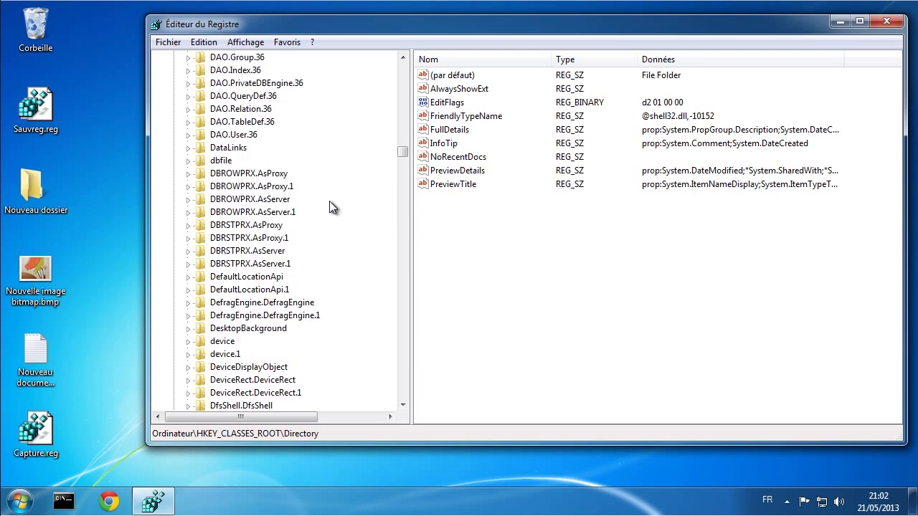
scroll(329, 200, "down", 5)
scroll(328, 199, "down", 20)
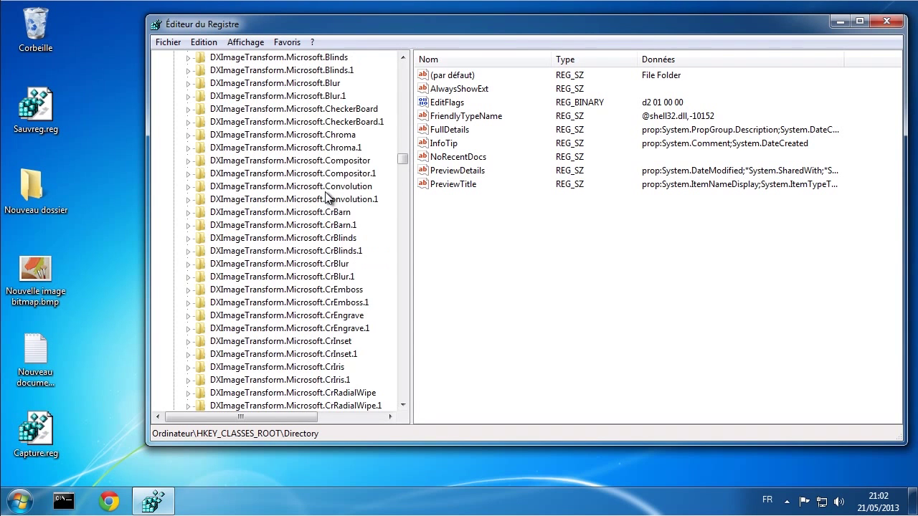
left_click_drag(401, 165, 401, 184)
scroll(327, 203, "up", 5)
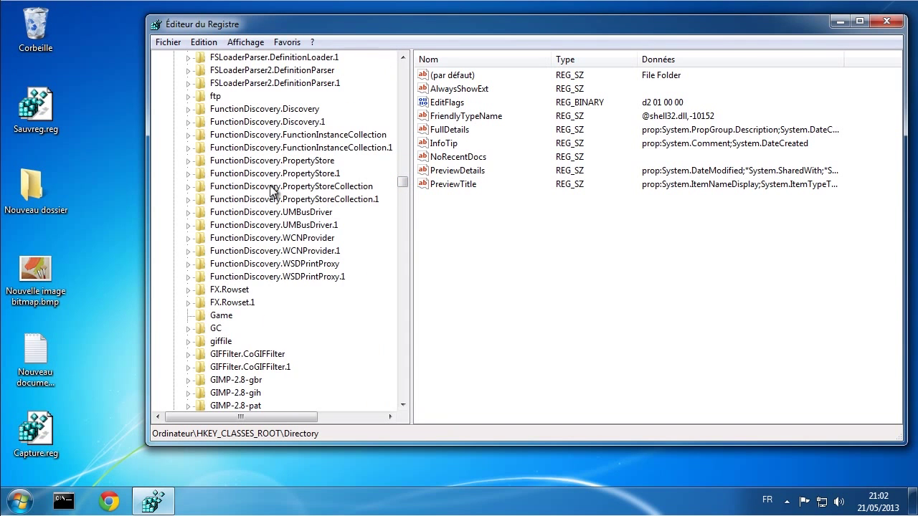
scroll(244, 286, "up", 2)
scroll(247, 283, "up", 3)
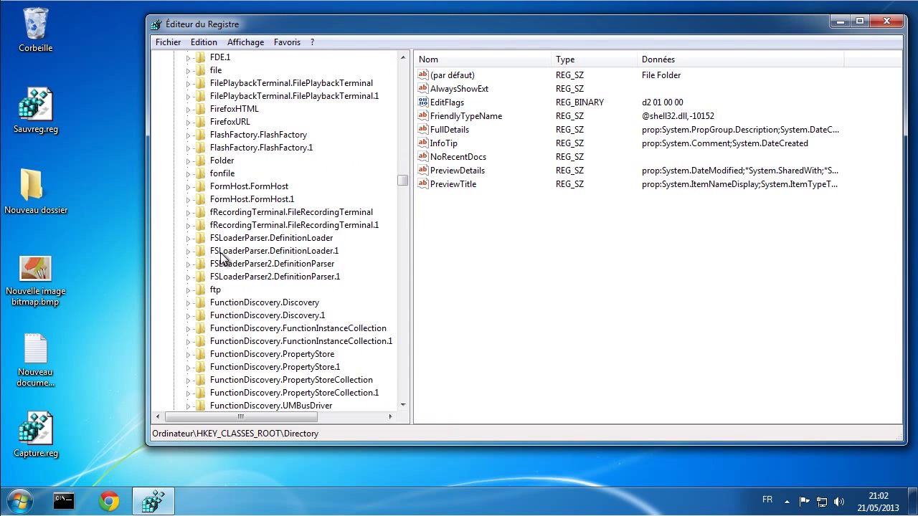
left_click(189, 161)
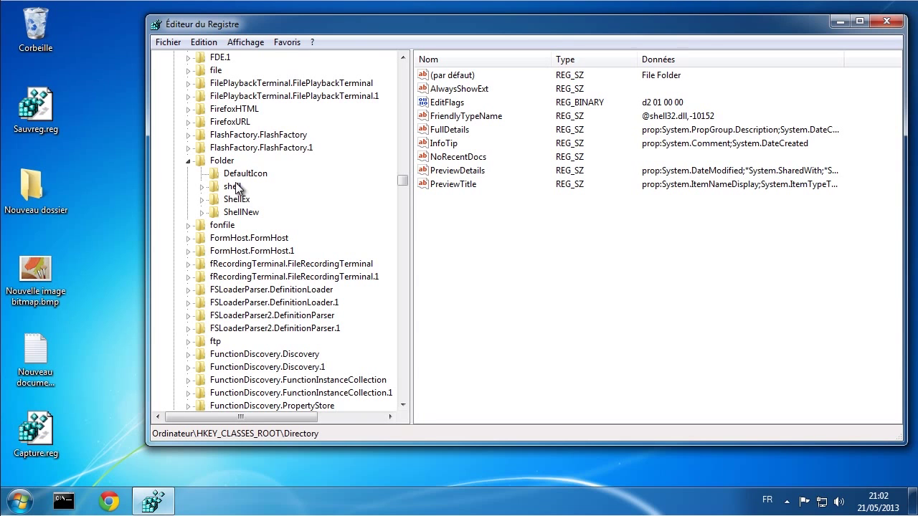
Step: Create a new key named Tuto in HKEY_CLASSES_ROOT\Directory\shell
scroll(304, 174, "up", 20)
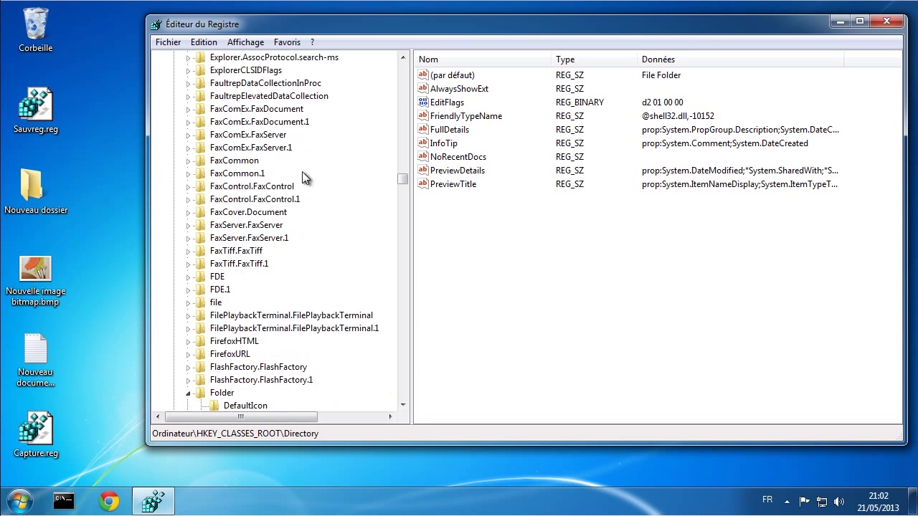
scroll(300, 174, "up", 20)
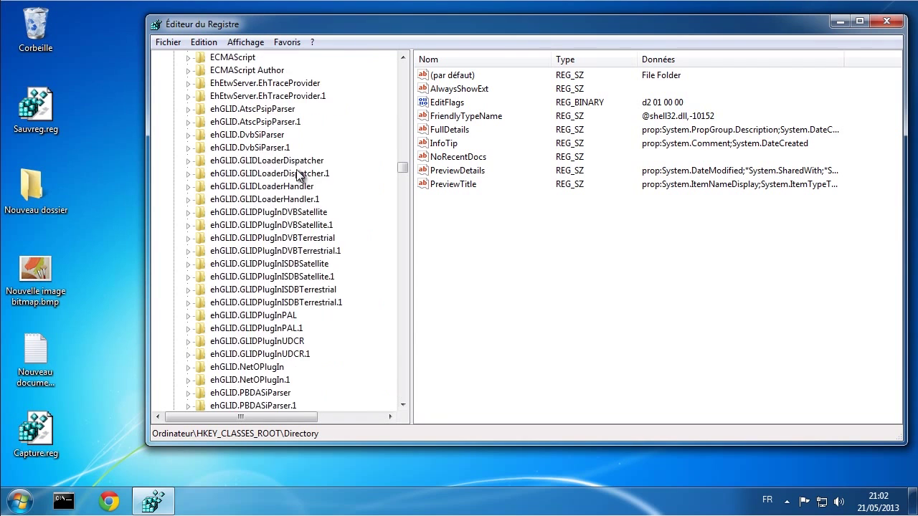
scroll(302, 176, "up", 10)
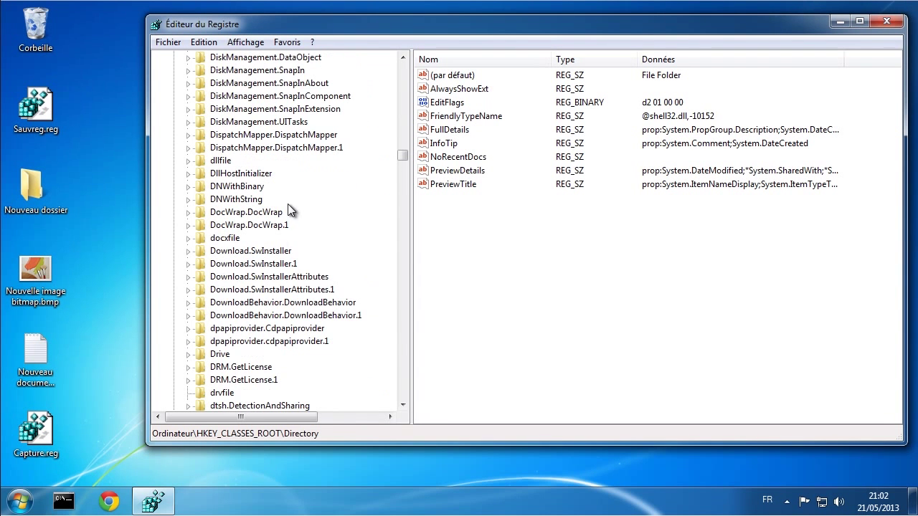
scroll(276, 236, "up", 7)
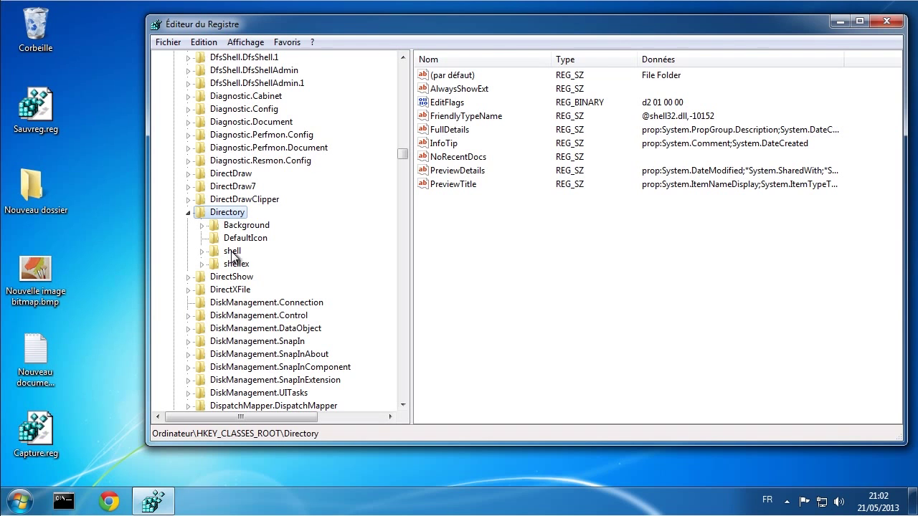
left_click(232, 252)
left_click(201, 251)
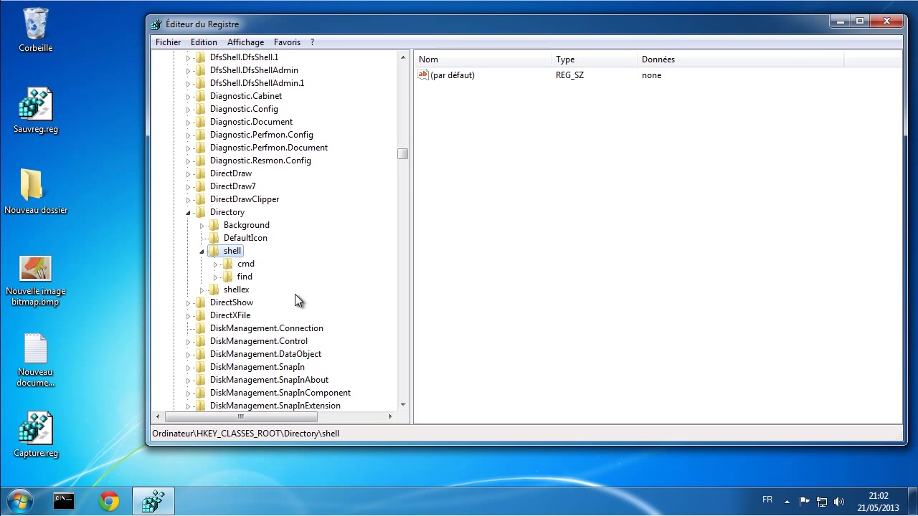
right_click(233, 251)
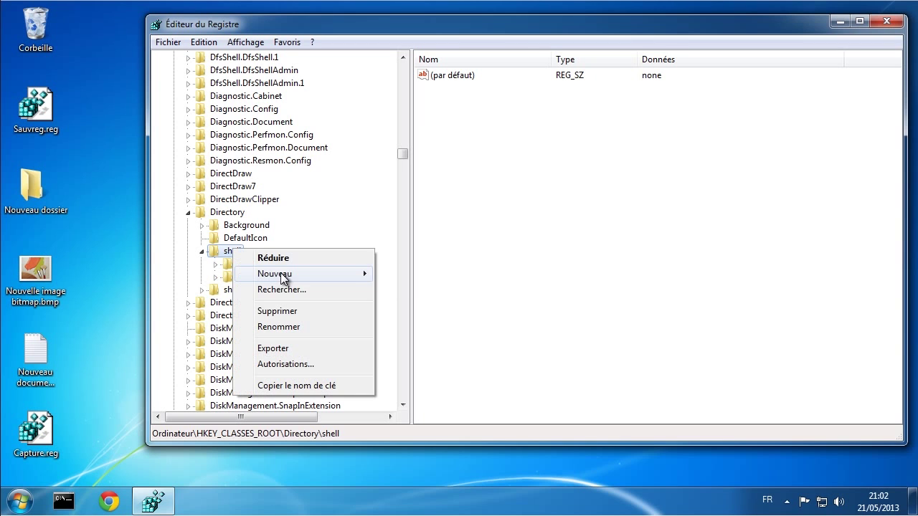
left_click(391, 274)
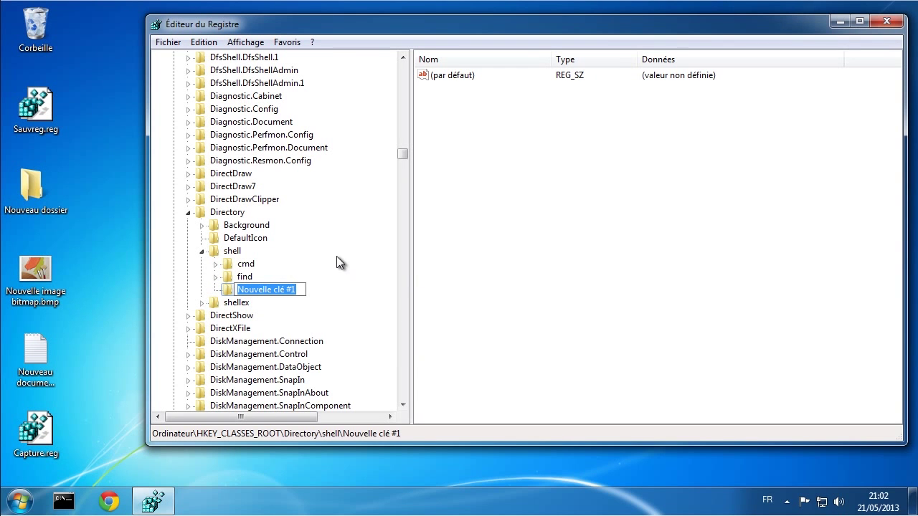
type("Tuto")
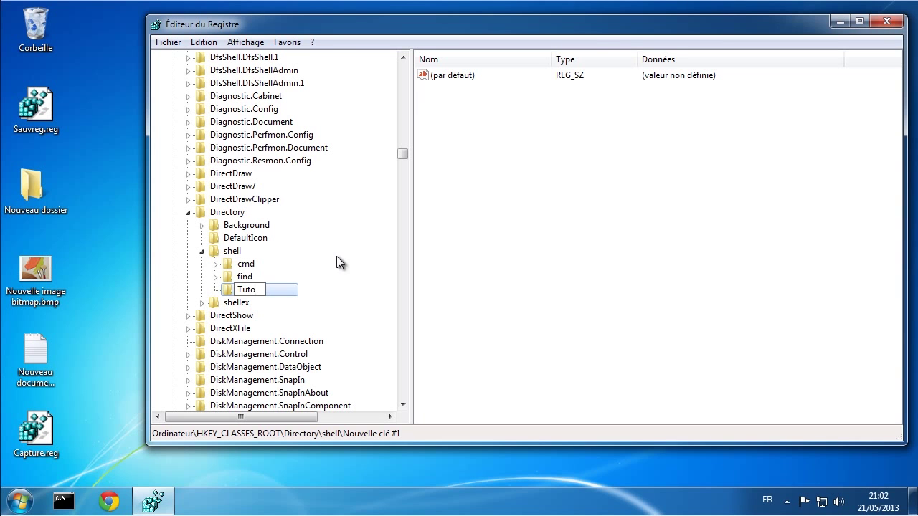
key("Return")
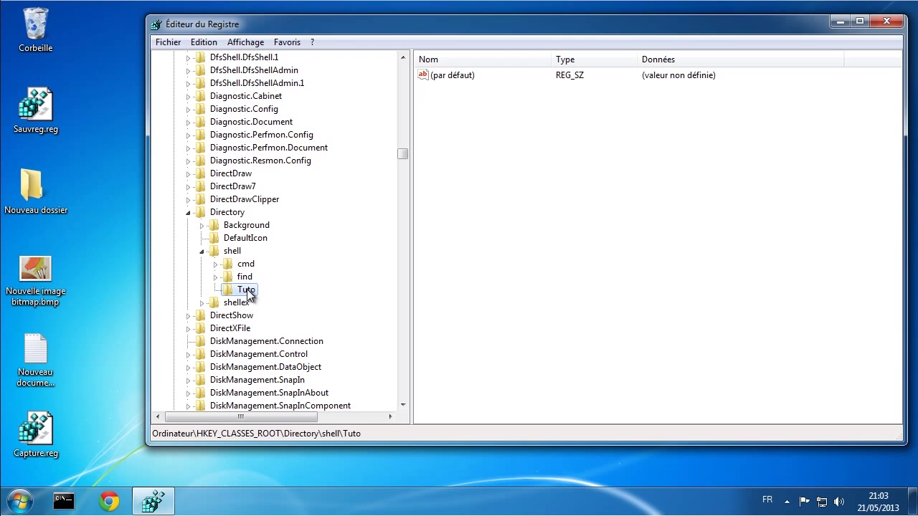
Step: Check the context menus of Nouveau dossier and Sauvreg.reg for the Tuto entry
right_click(36, 183)
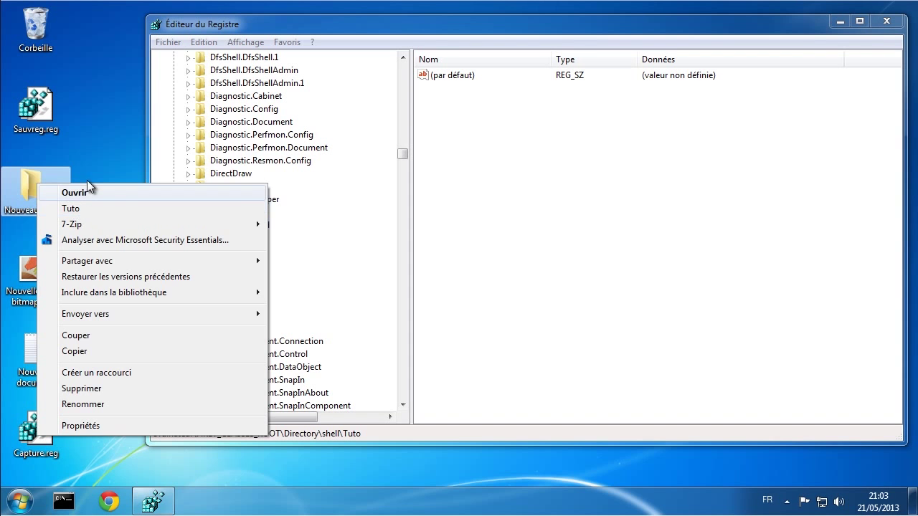
right_click(49, 106)
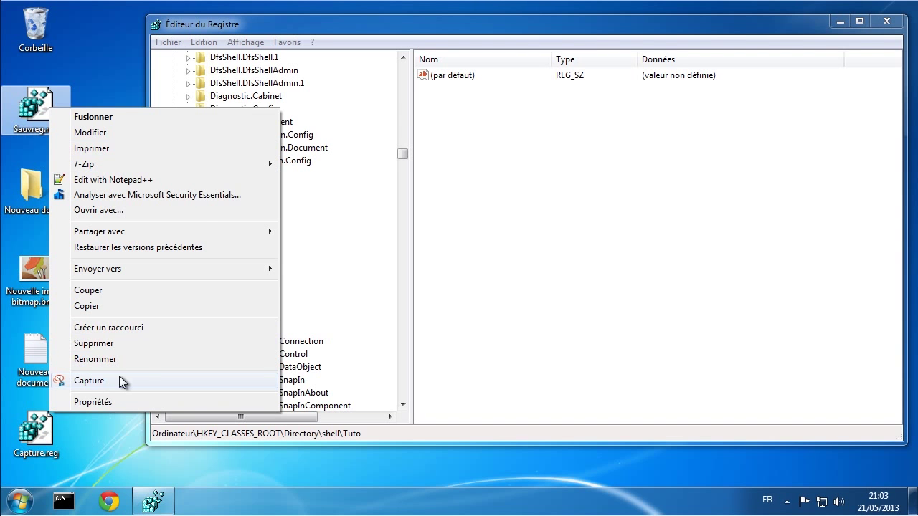
Step: Open Nouveau dossier and check the context menu of its empty background for a Tuto entry
left_click(113, 433)
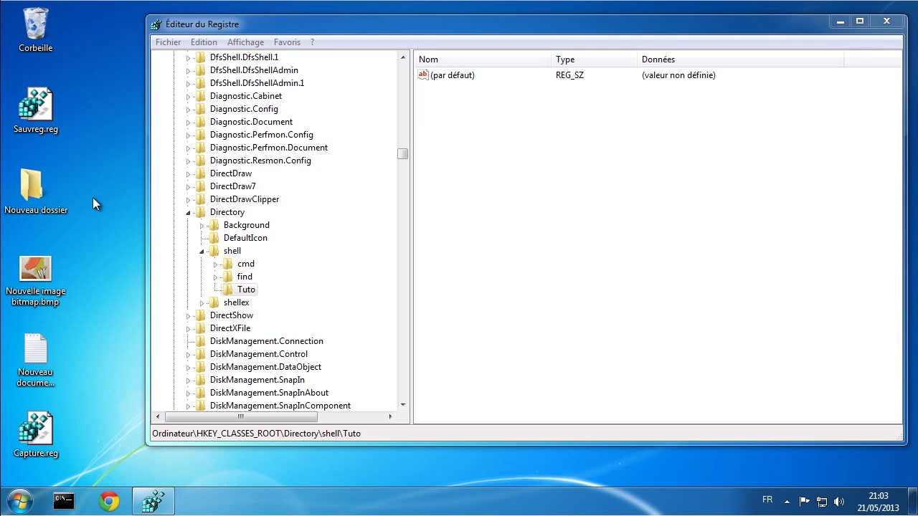
double_click(36, 188)
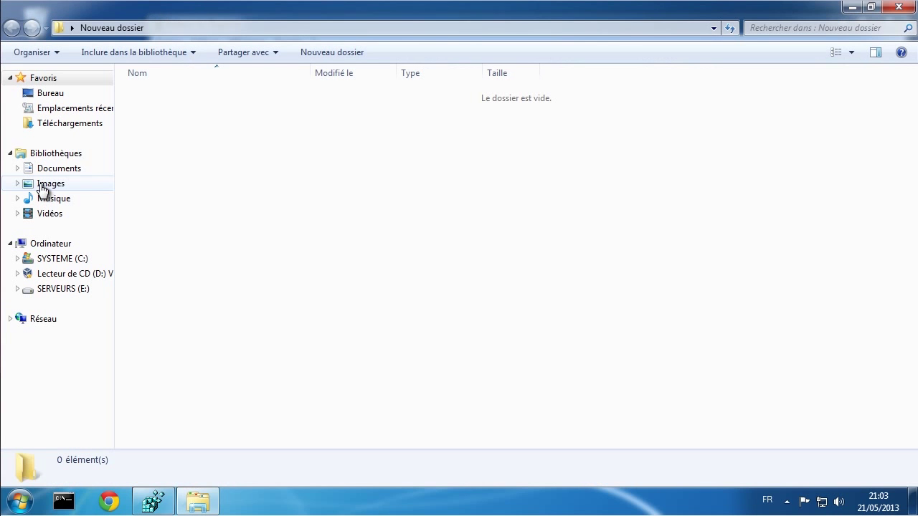
right_click(296, 184)
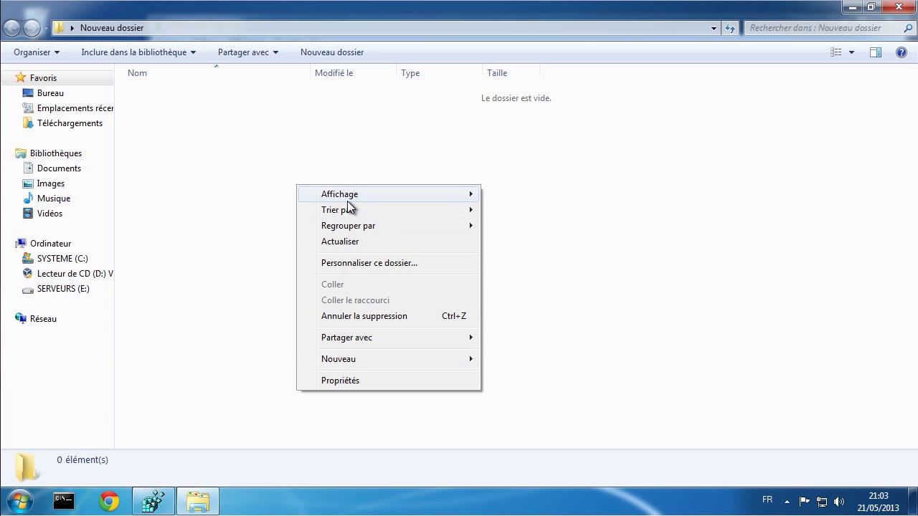
mouse_move(347, 339)
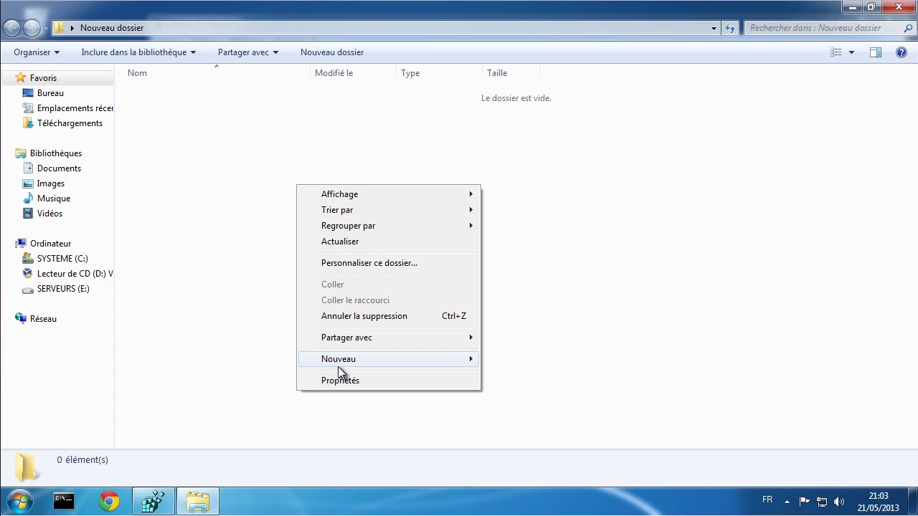
mouse_move(335, 365)
left_click(221, 205)
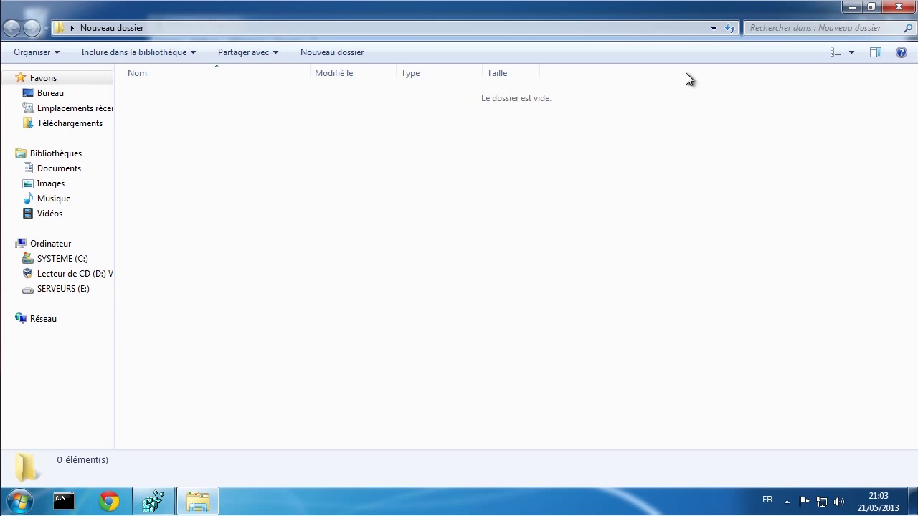
left_click(852, 7)
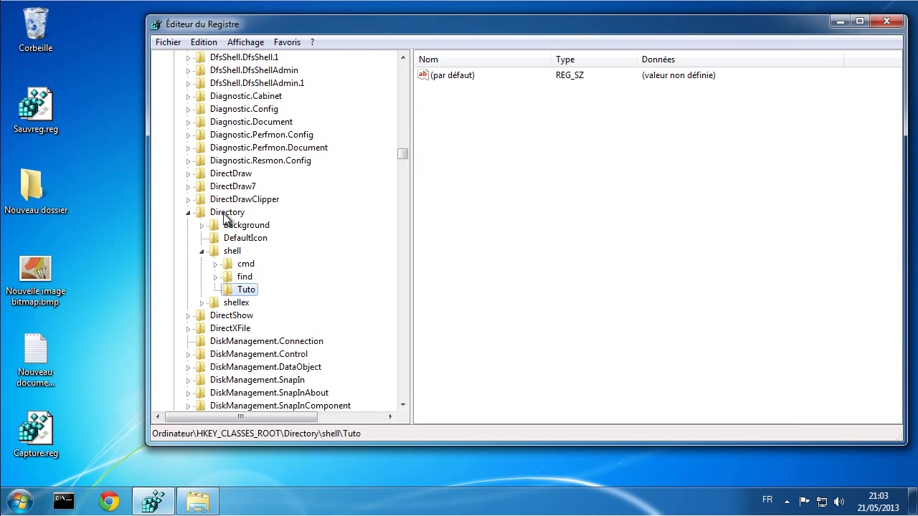
Step: Expand the Background key under HKEY_CLASSES_ROOT\Directory and close the Nouveau dossier window
left_click(248, 227)
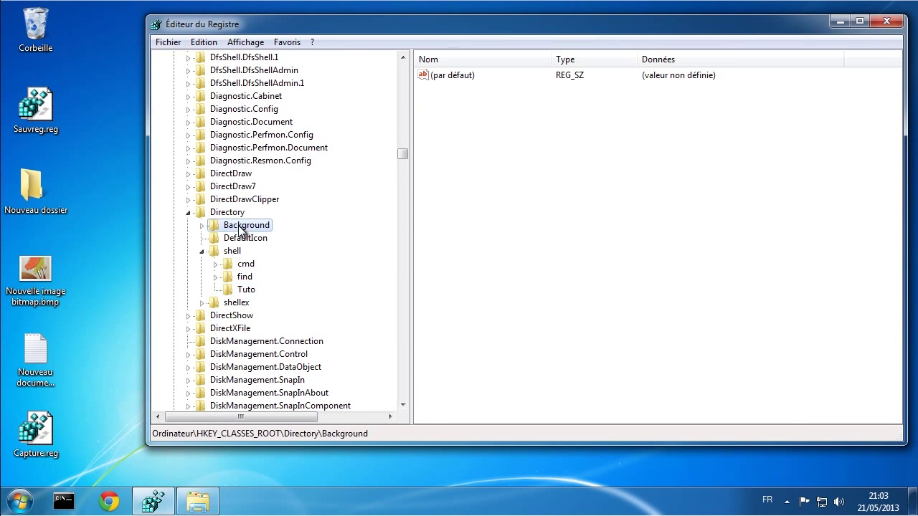
left_click(203, 226)
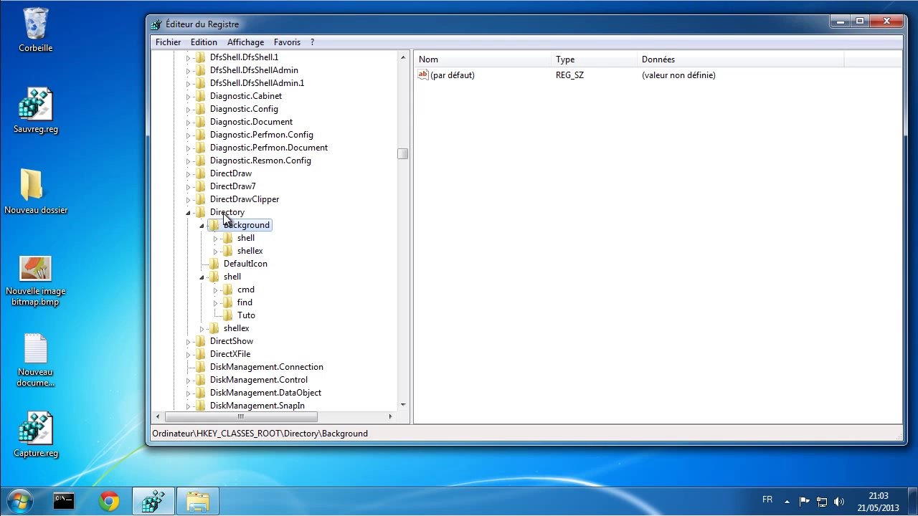
left_click(46, 192)
double_click(46, 191)
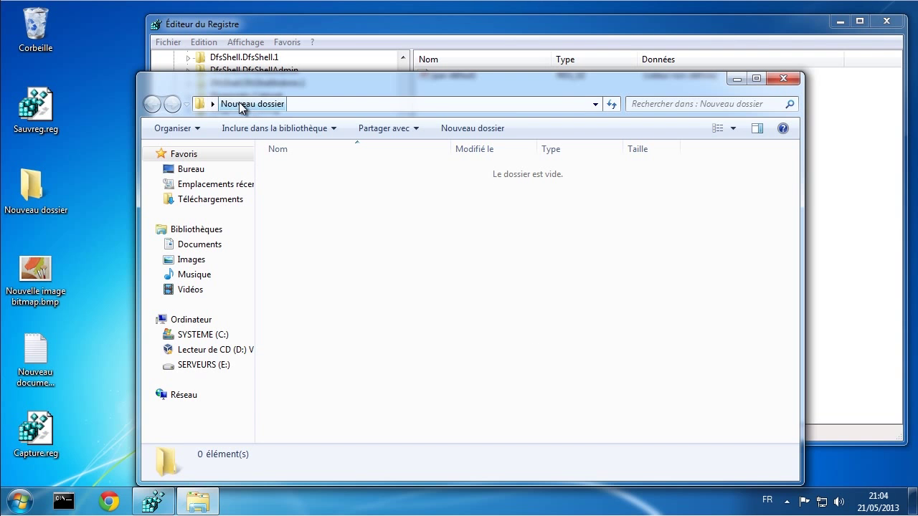
left_click(771, 80)
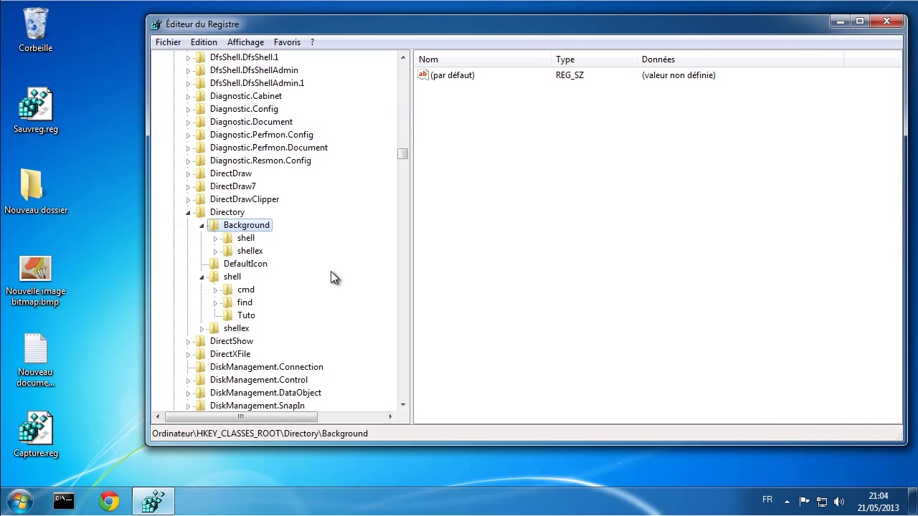
Step: Create a new key named Tutoriel in HKEY_CLASSES_ROOT\Directory\Background\shell
left_click(215, 238)
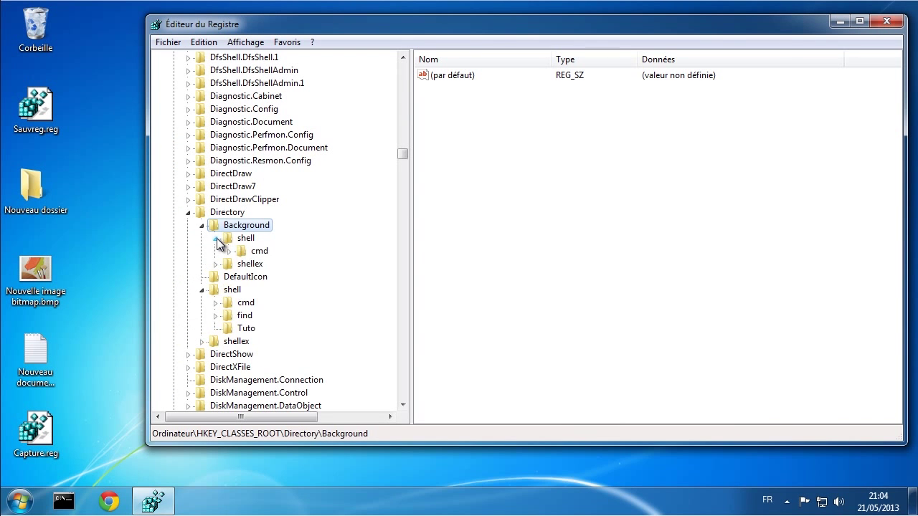
right_click(238, 237)
mouse_move(343, 261)
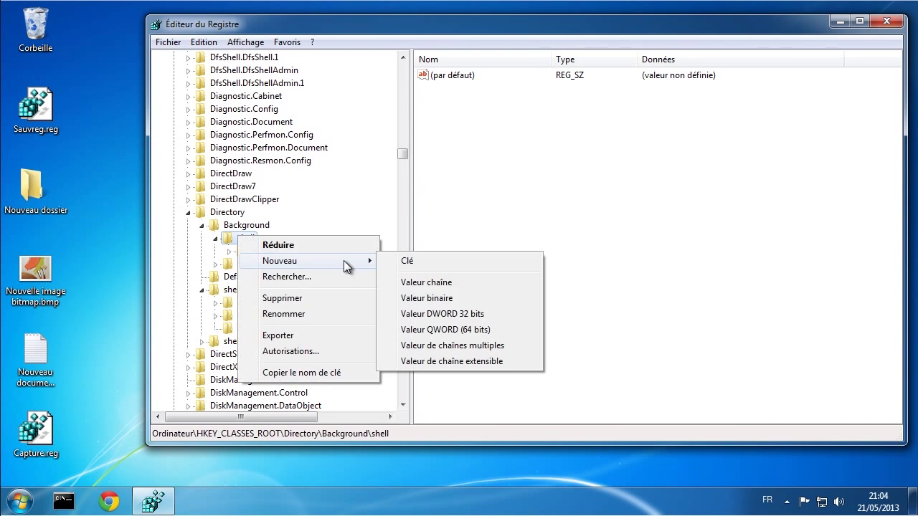
left_click(428, 262)
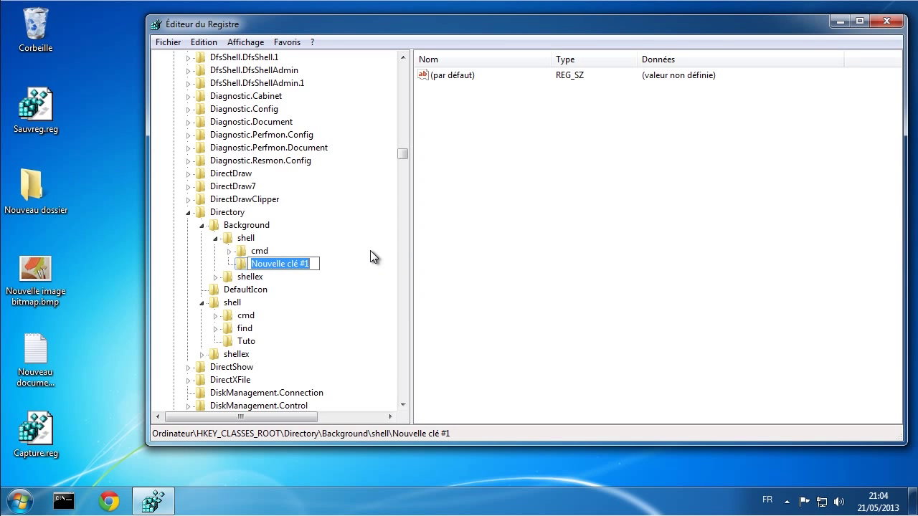
type("Tu")
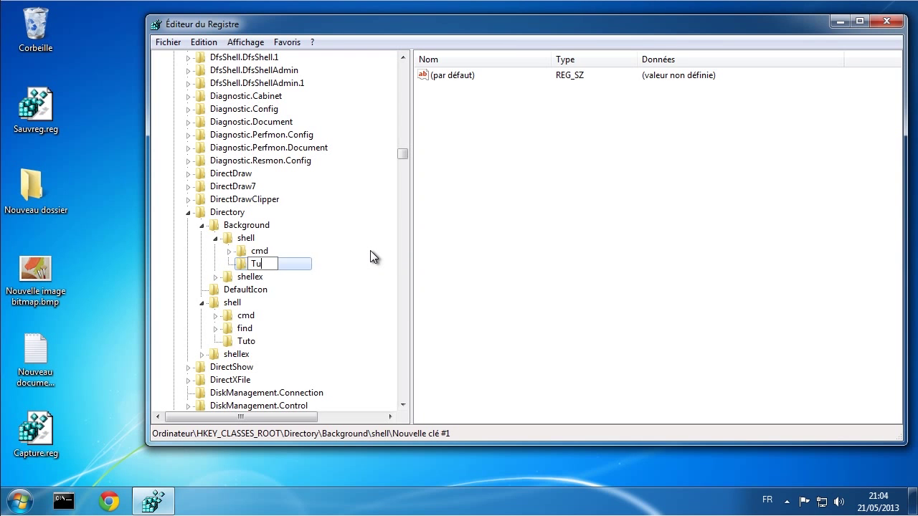
type("toriel")
key("Return")
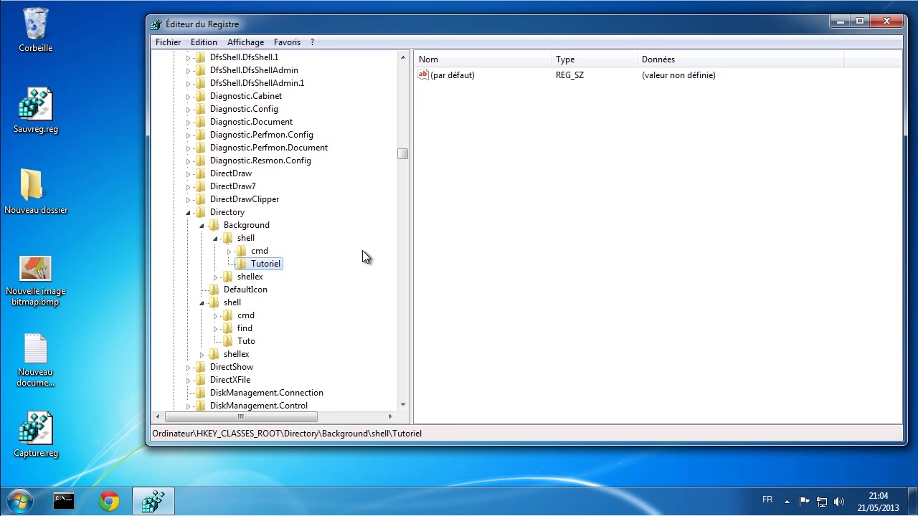
Step: Compare the context menu of the Nouveau dossier icon with that of its empty background, checking for Tuto and Tutoriel
right_click(29, 185)
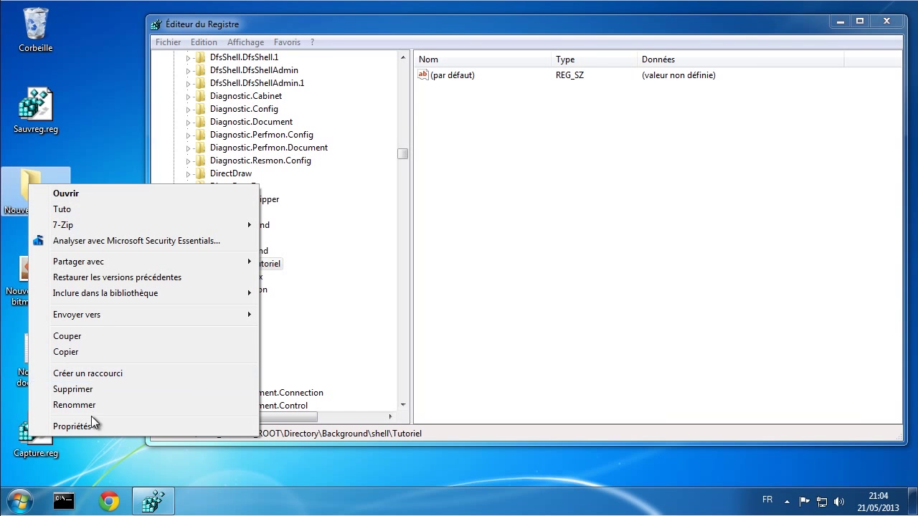
left_click(57, 192)
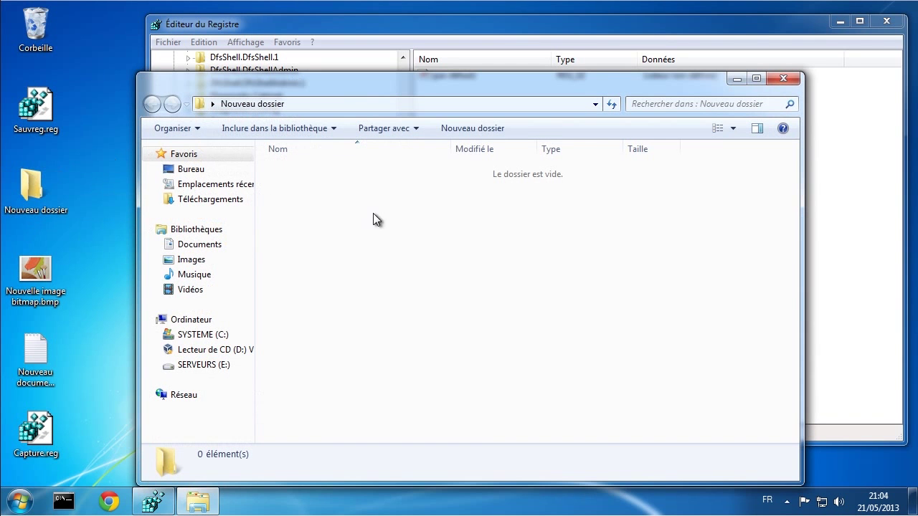
right_click(422, 217)
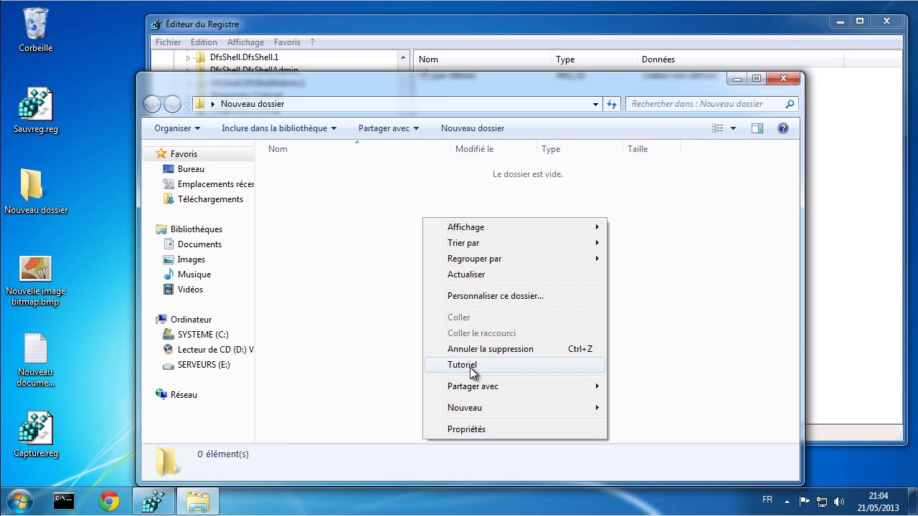
left_click(367, 310)
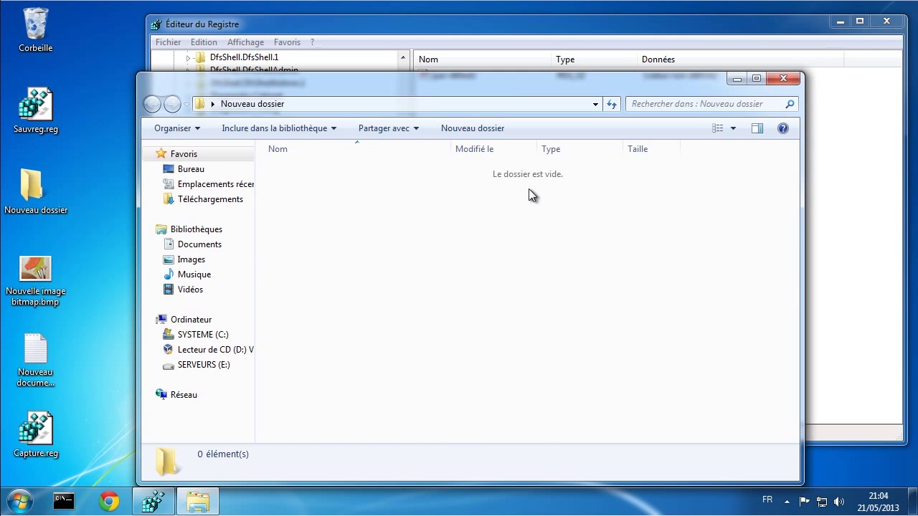
left_click(783, 78)
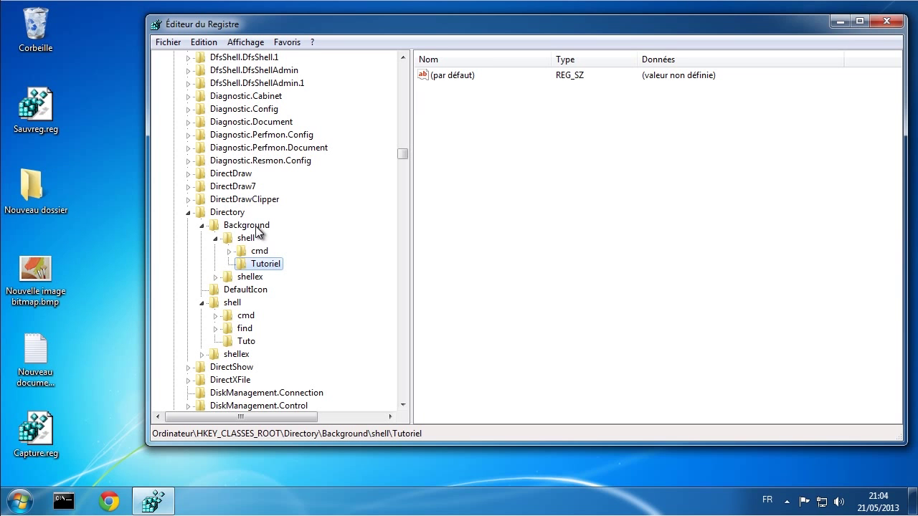
Step: Create a subfolder and a text document inside the desktop's Nouveau dossier, keeping their default names
double_click(34, 183)
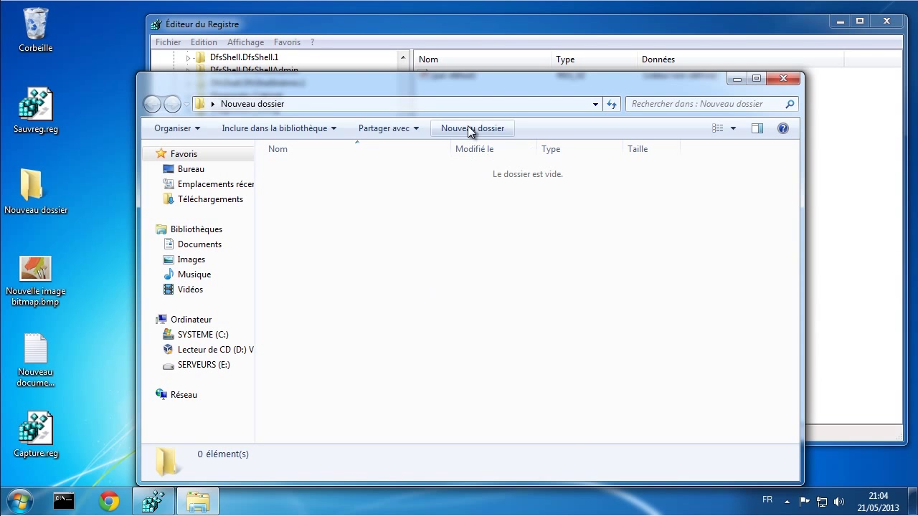
left_click(468, 129)
left_click(381, 246)
right_click(382, 246)
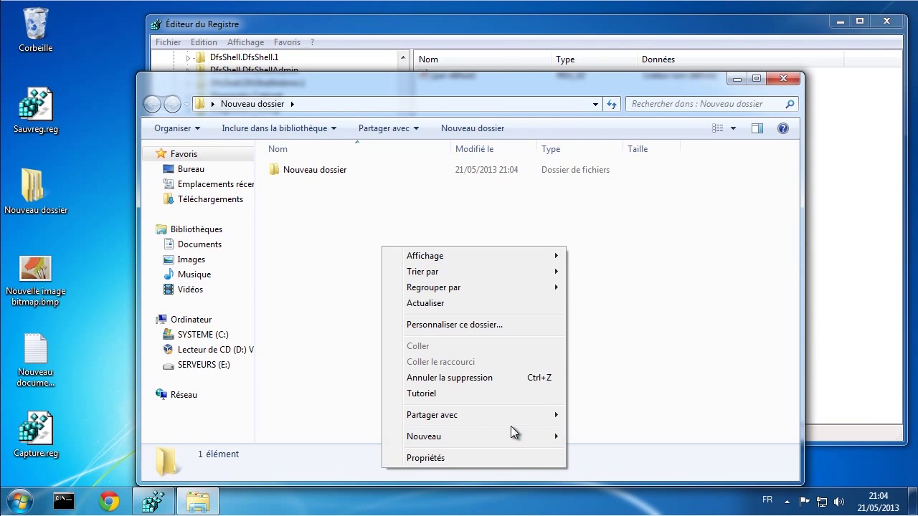
mouse_move(522, 441)
left_click(592, 418)
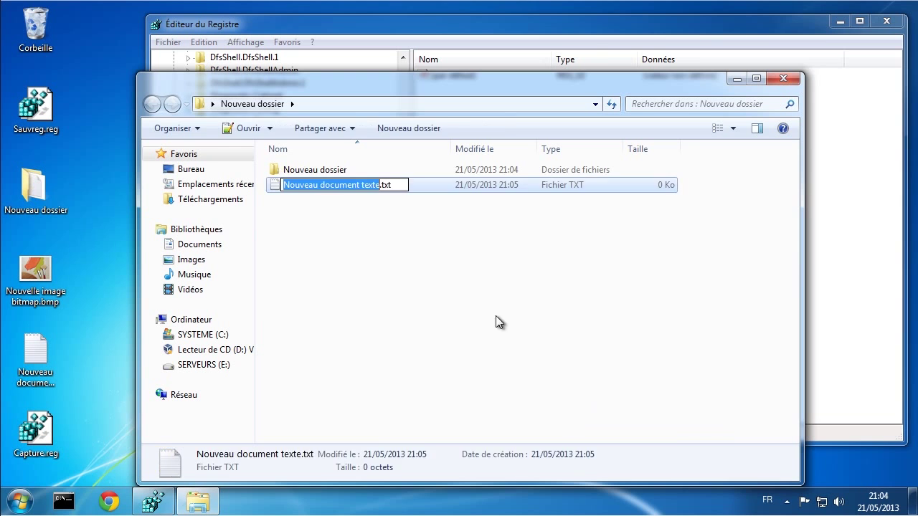
left_click(414, 260)
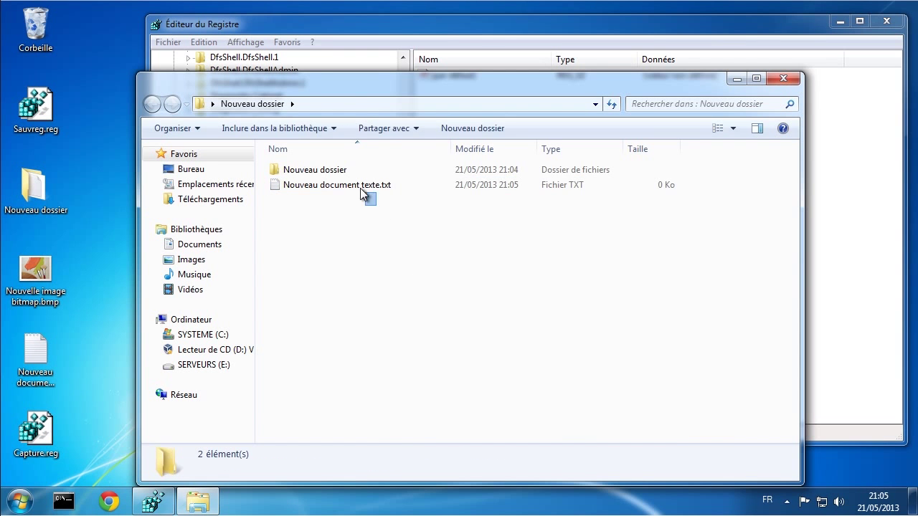
Step: Select the subfolder and text document together and compare the context menus opened from each of the two items
left_click_drag(361, 189, 307, 170)
right_click(306, 171)
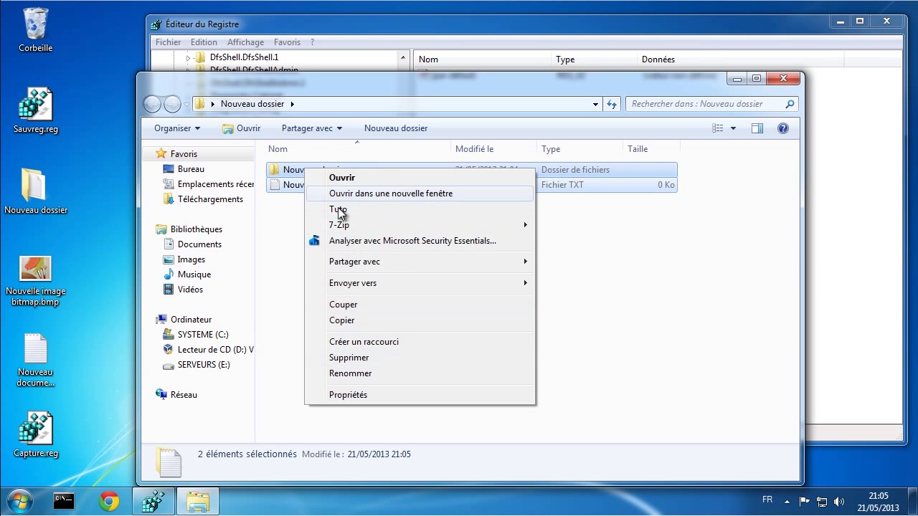
left_click(653, 275)
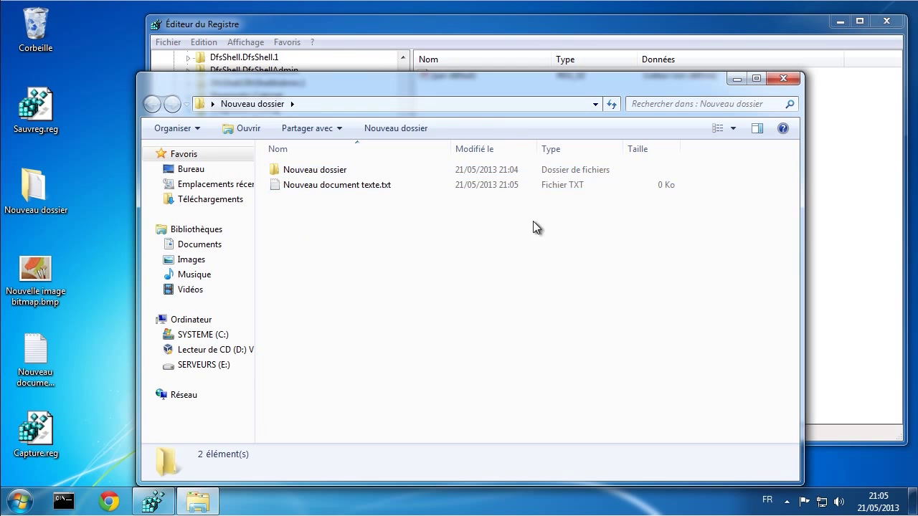
left_click(322, 186)
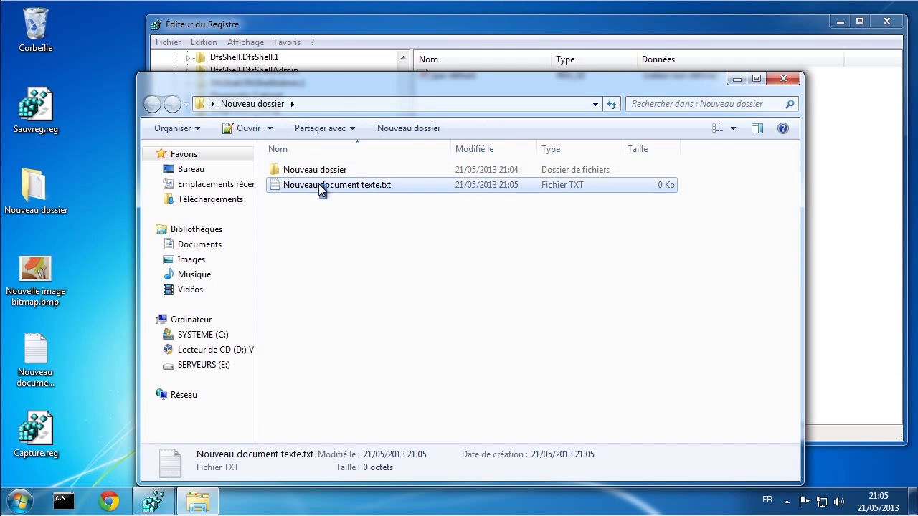
left_click(307, 172, "shift")
right_click(297, 184)
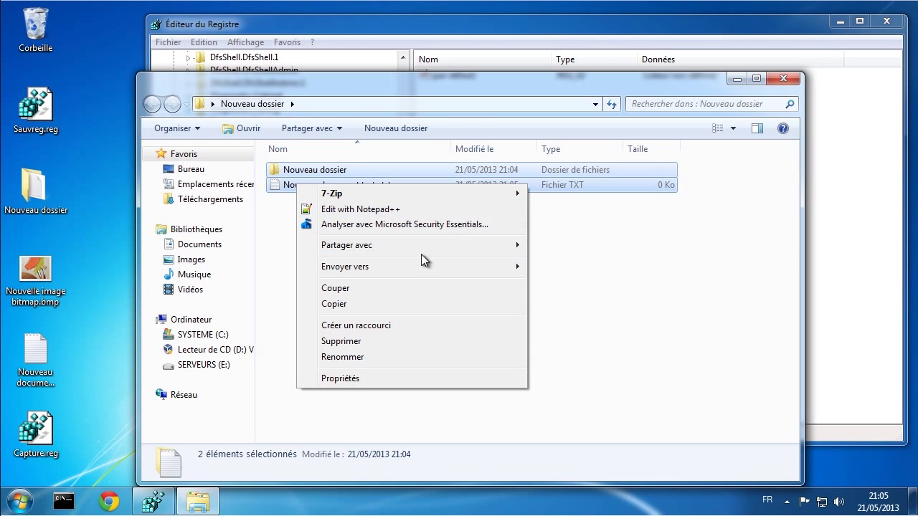
left_click(646, 299)
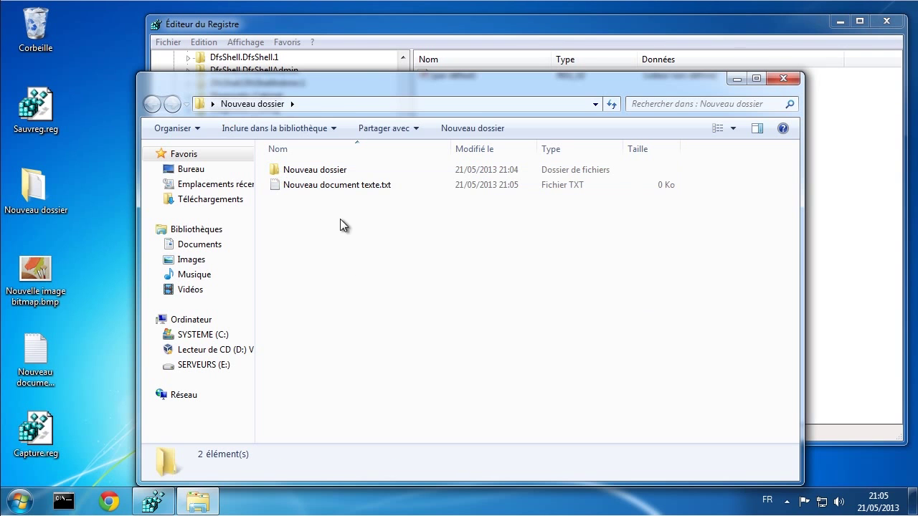
Step: Check the individual context menus of Nouveau document texte.txt, the subfolder and the empty background for the custom entries
left_click(318, 185)
right_click(318, 185)
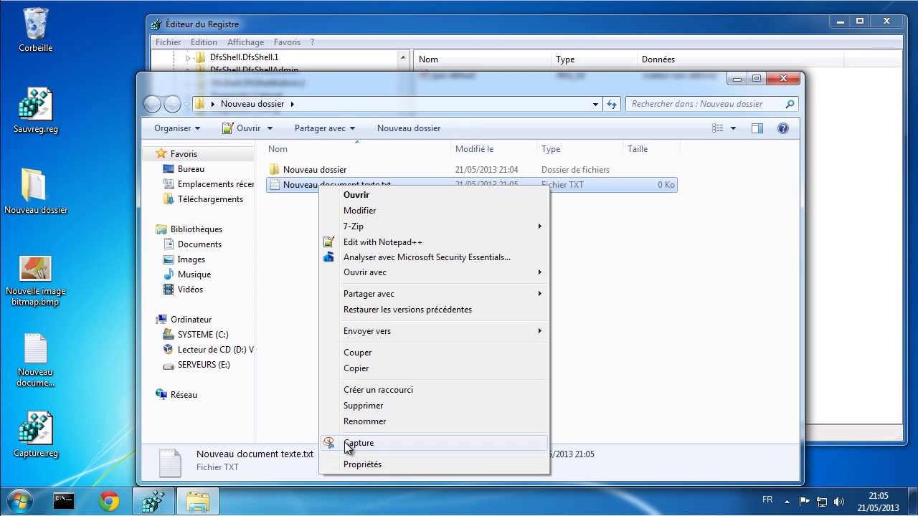
left_click(285, 296)
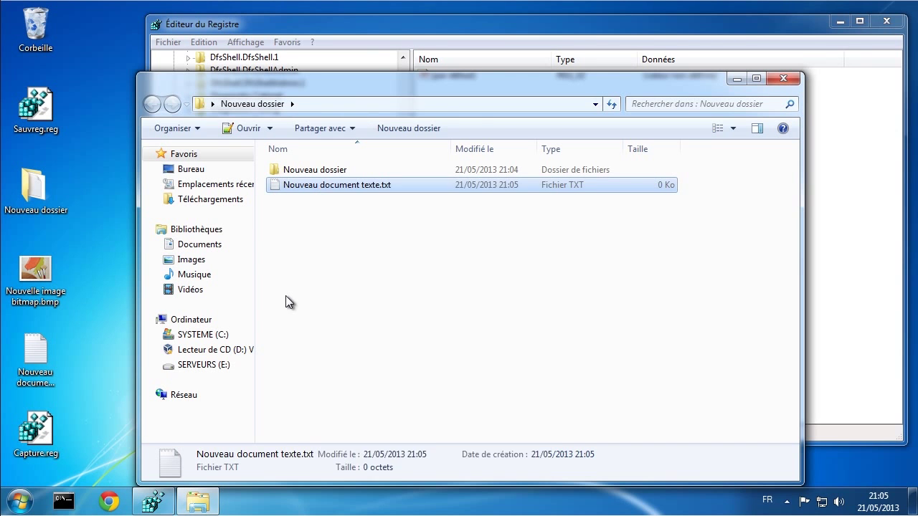
left_click(286, 296)
right_click(315, 172)
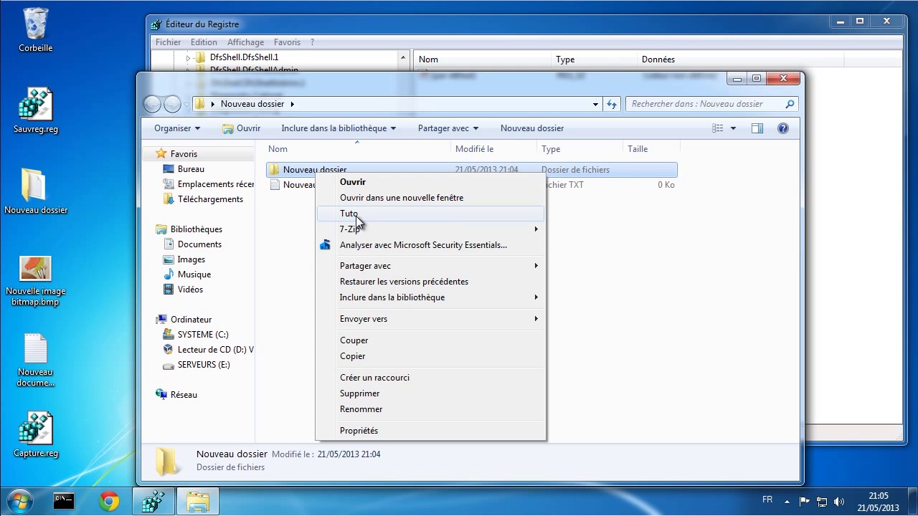
left_click(412, 321)
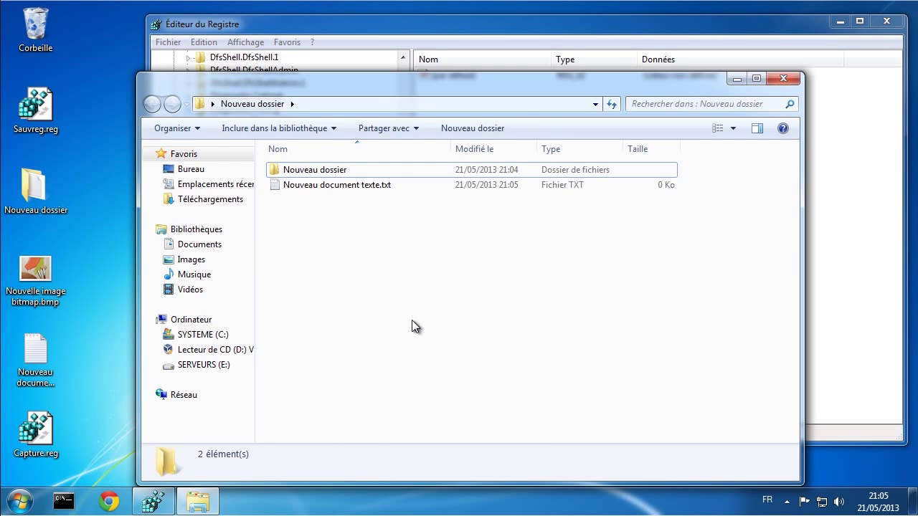
right_click(381, 267)
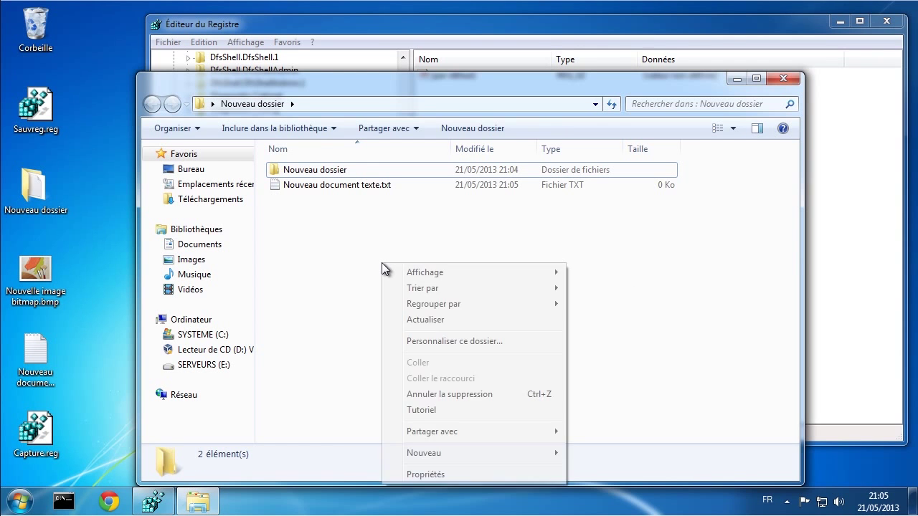
left_click(424, 408)
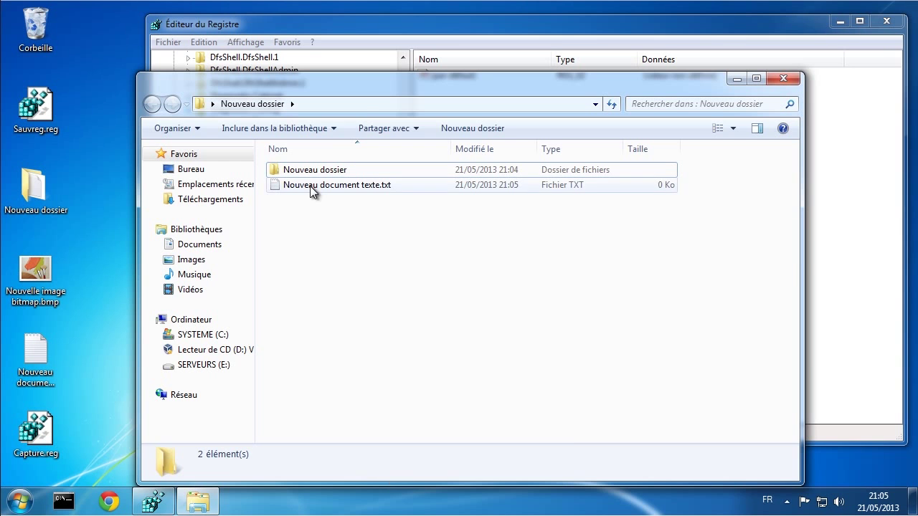
Step: Open the subfolder inside Nouveau dossier, check its background context menu for the custom entries, return to the parent folder and close the window
double_click(307, 170)
right_click(335, 231)
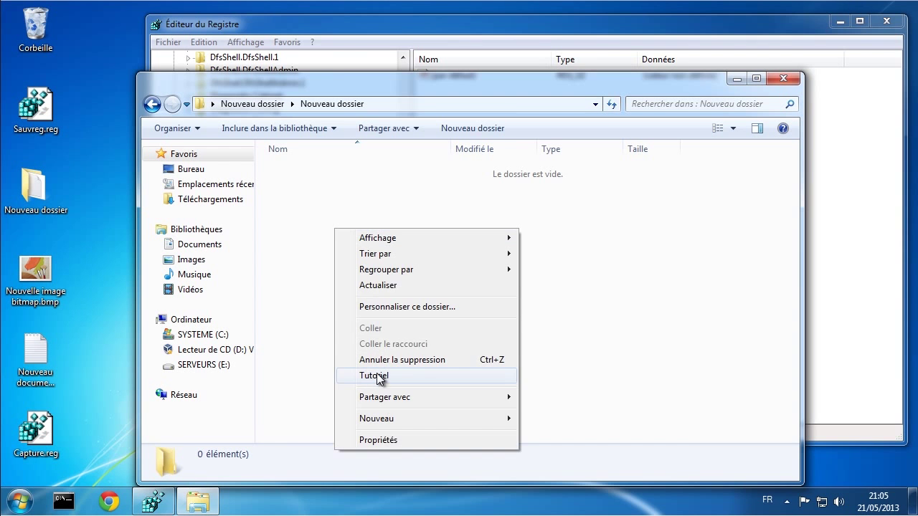
left_click(307, 224)
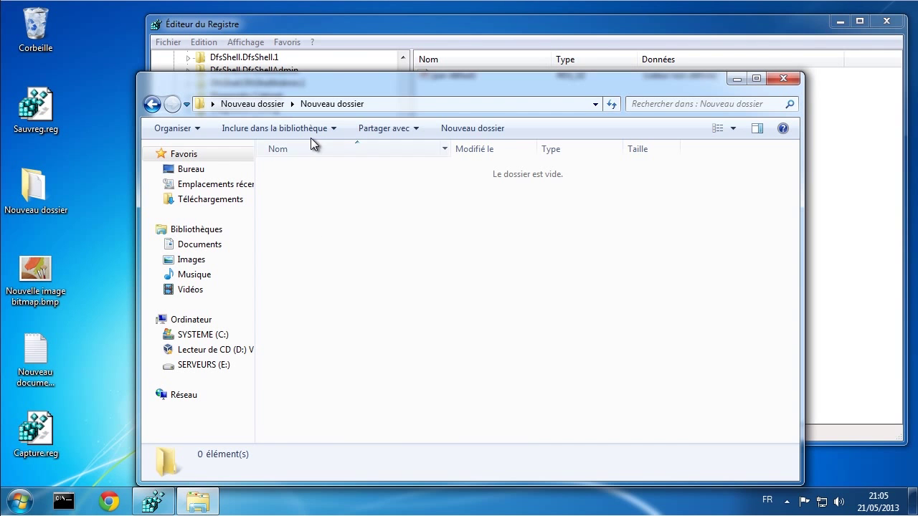
left_click(269, 103)
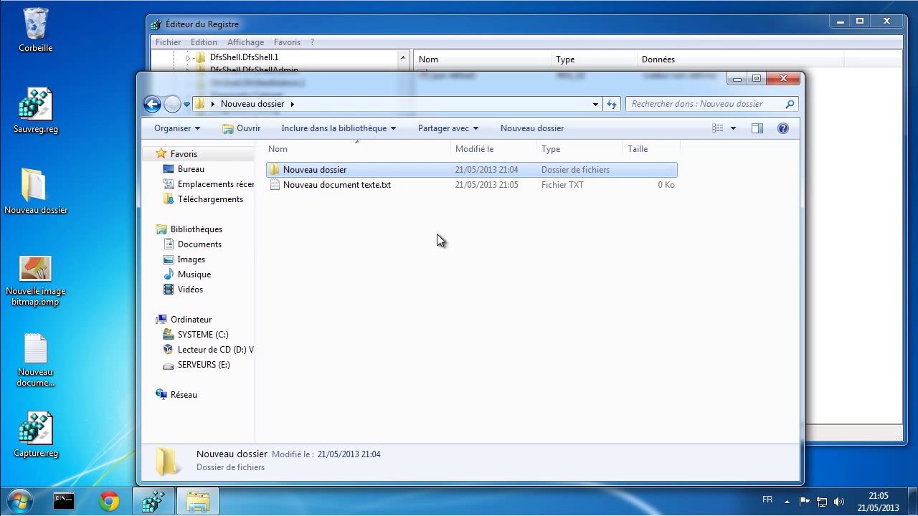
left_click(785, 78)
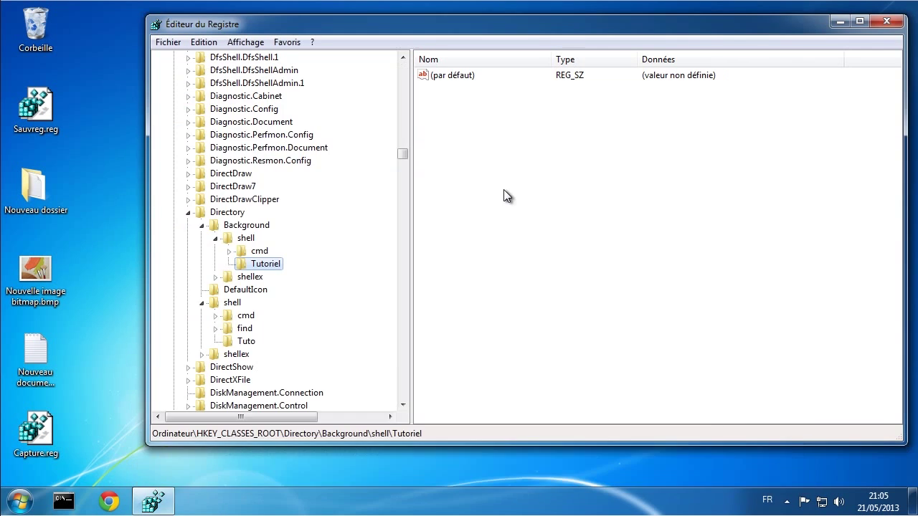
Step: Delete the Tutoriel key from Directory\Background\shell and the Tuto key from Directory\shell
right_click(264, 265)
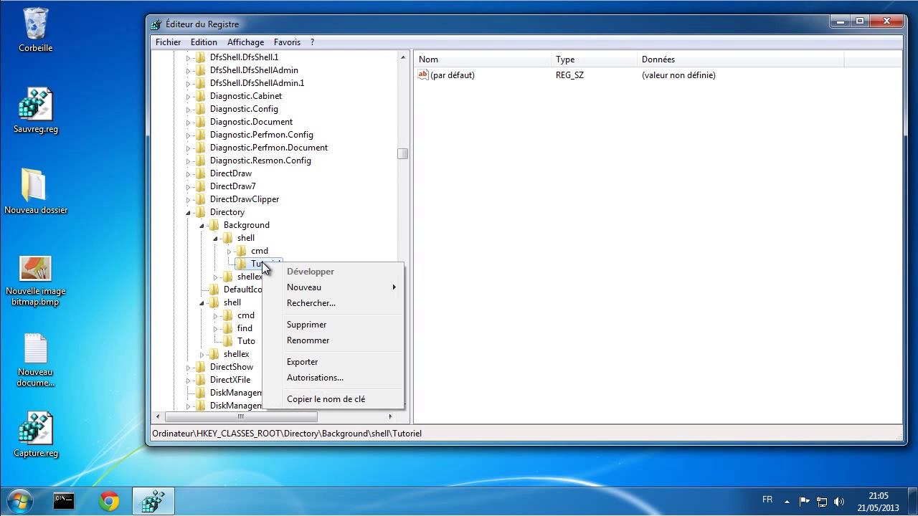
left_click(300, 323)
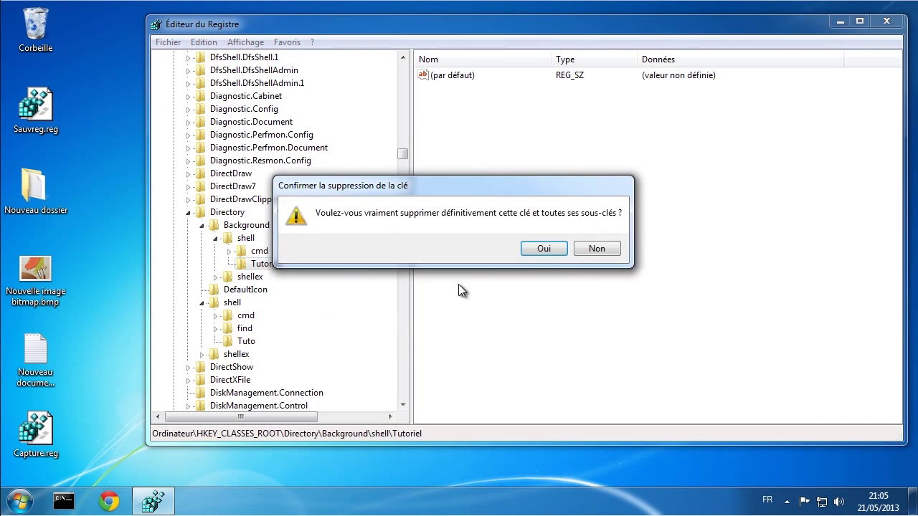
left_click(535, 251)
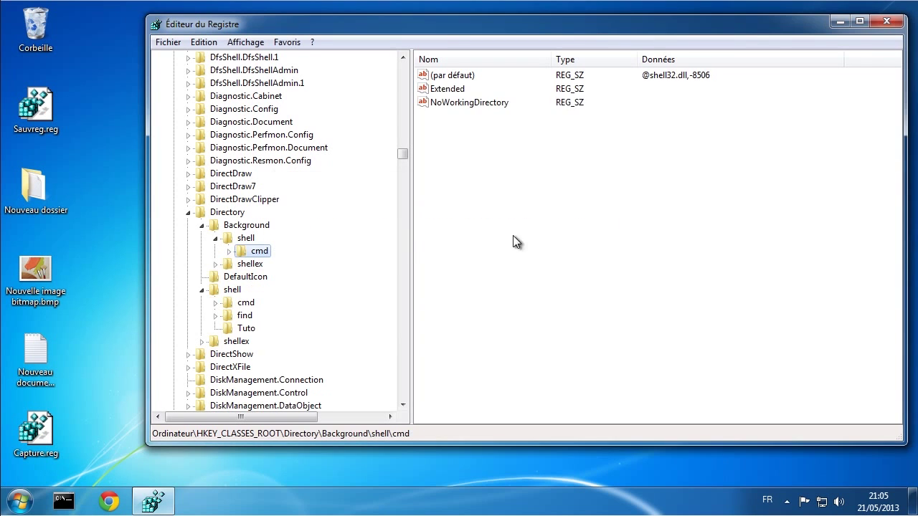
right_click(248, 329)
left_click(273, 385)
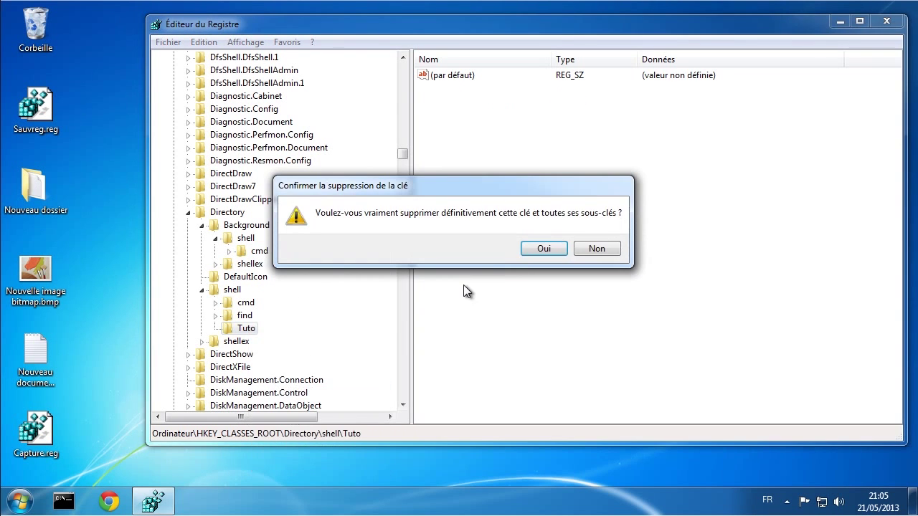
left_click(543, 249)
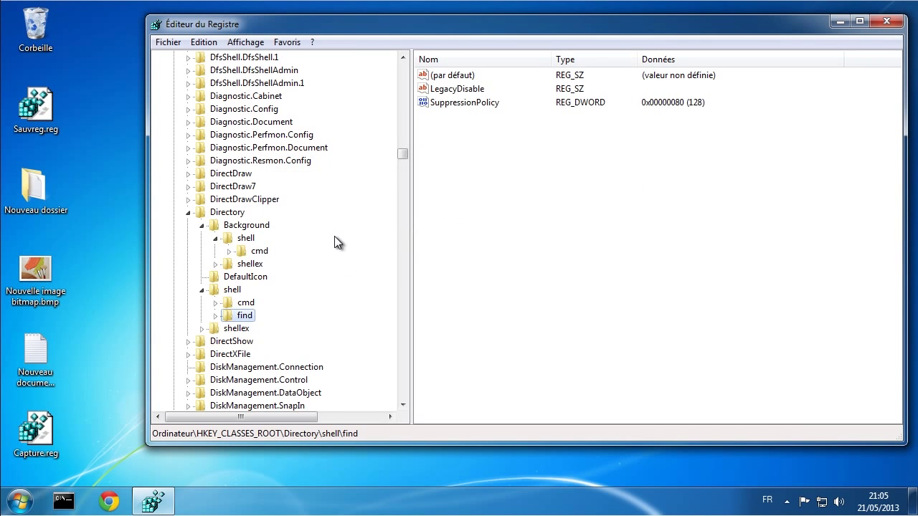
Step: Create a new key named Tutoriel under HKEY_CLASSES_ROOT\Folder\shell
scroll(334, 241, "down", 20)
scroll(340, 241, "down", 20)
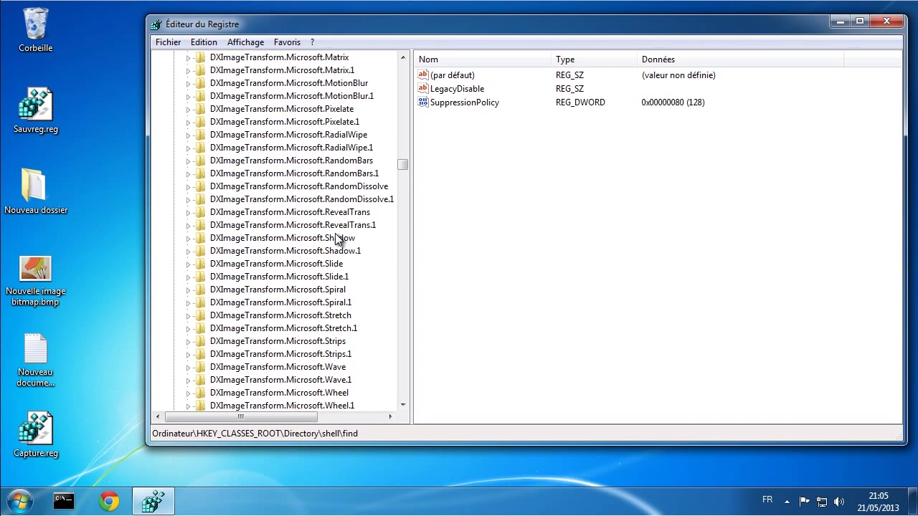
scroll(343, 236, "down", 20)
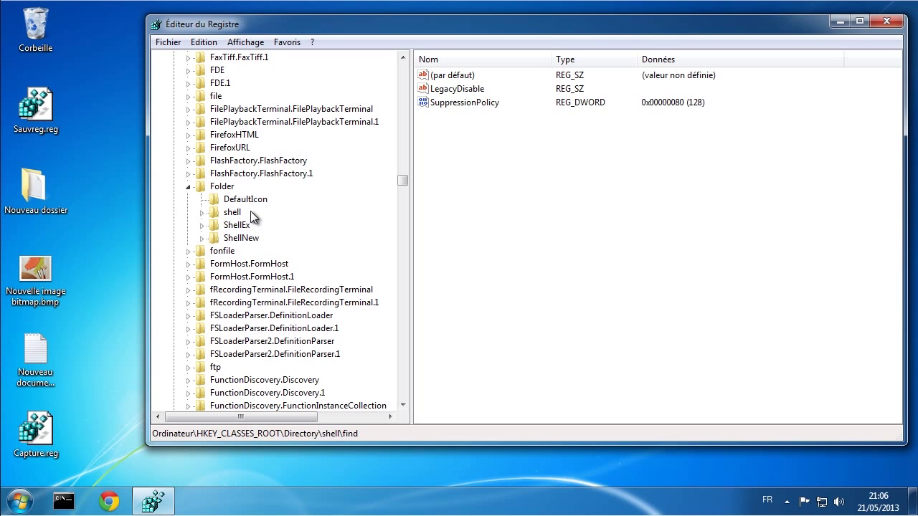
left_click(202, 212)
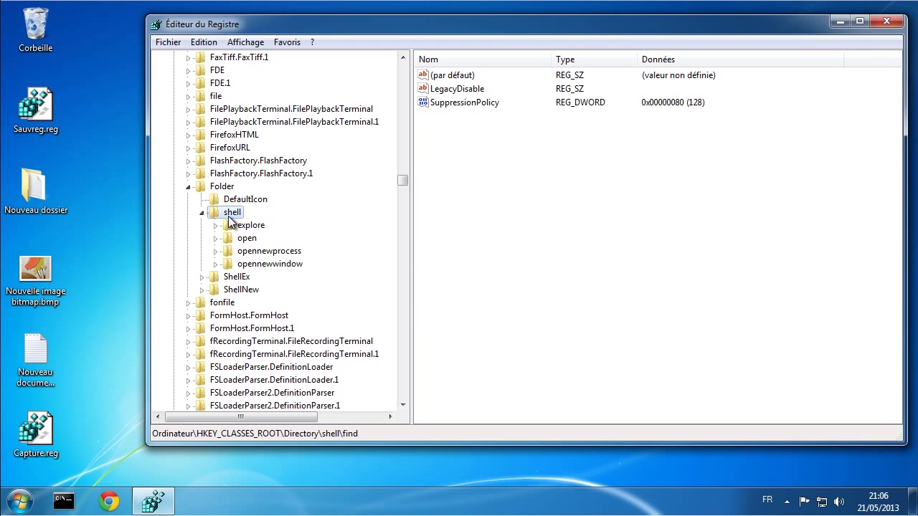
right_click(229, 216)
mouse_move(293, 239)
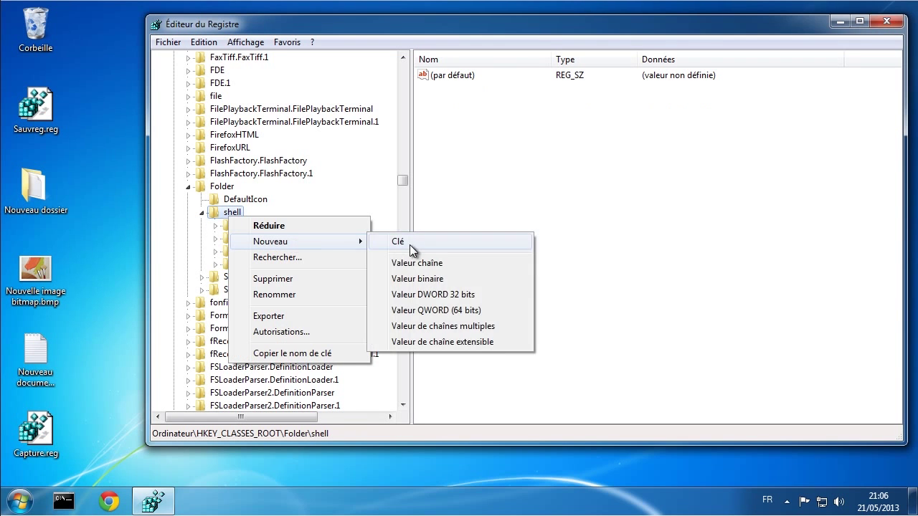
left_click(410, 245)
type("T")
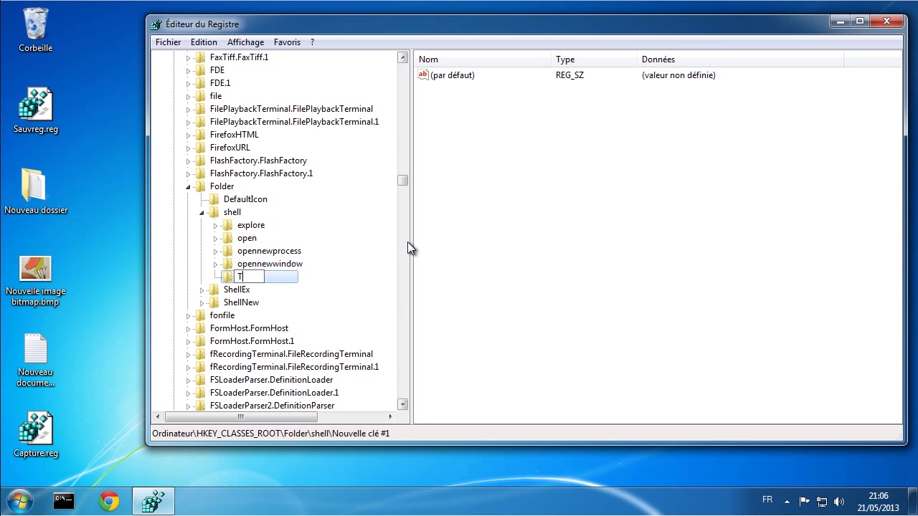
type("utoriel")
key("Return")
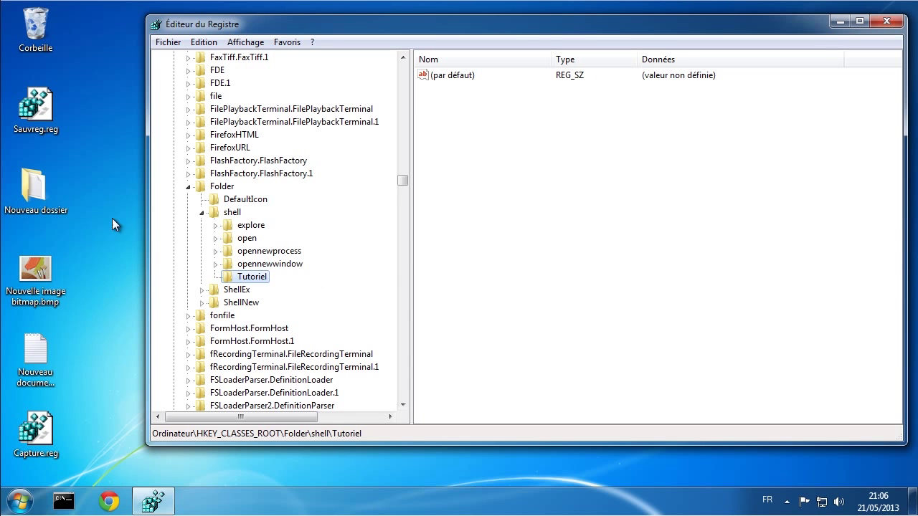
Step: Compare the context menu of the desktop's Nouveau dossier with that of its empty background, checking for Tutoriel, and close the folder
right_click(34, 185)
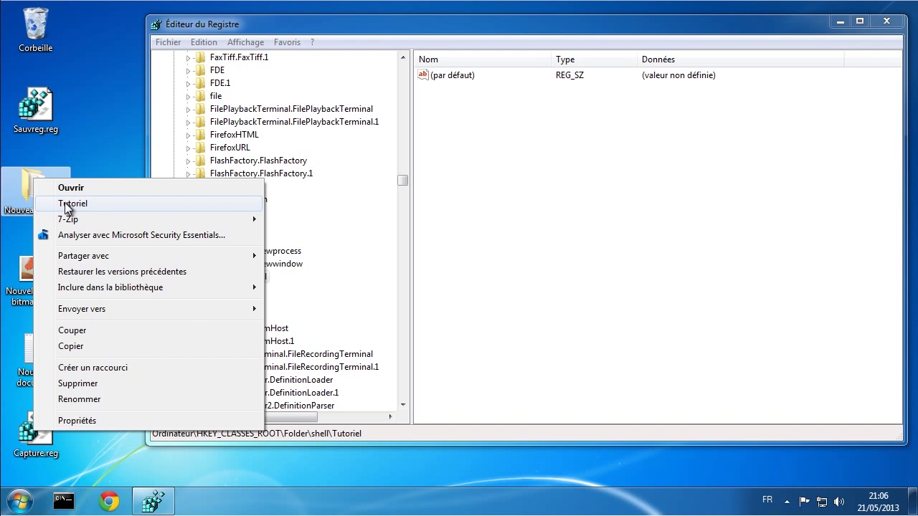
left_click(95, 202)
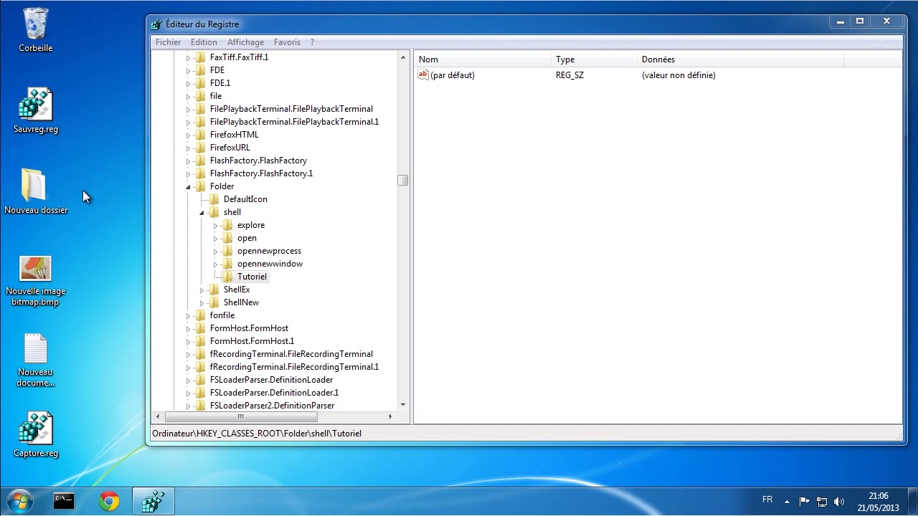
right_click(350, 225)
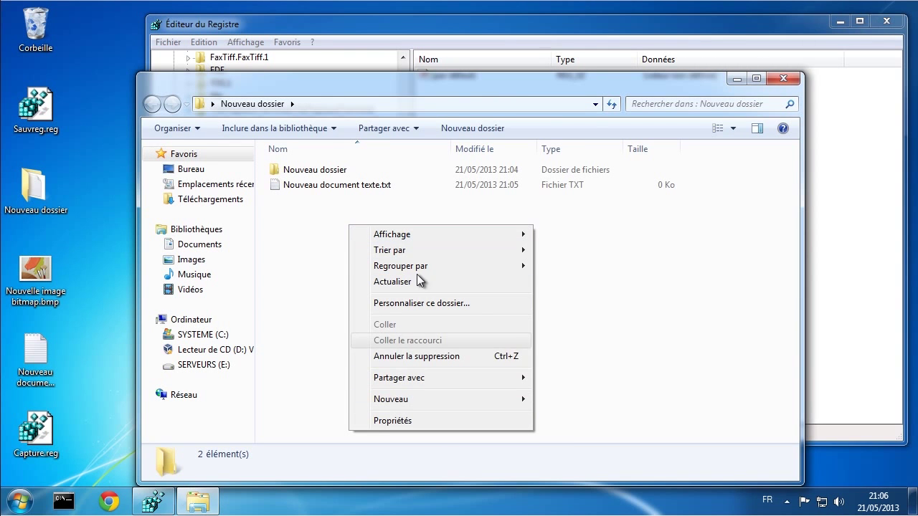
left_click(328, 281)
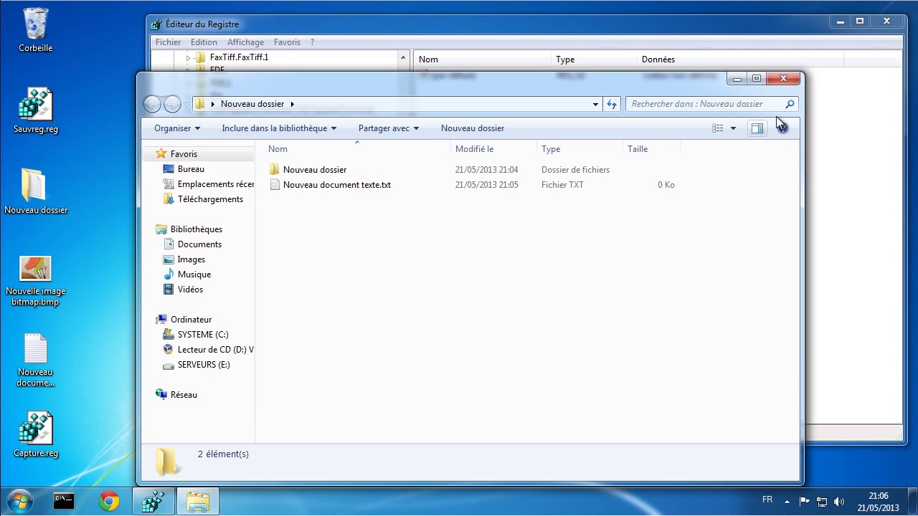
left_click(783, 79)
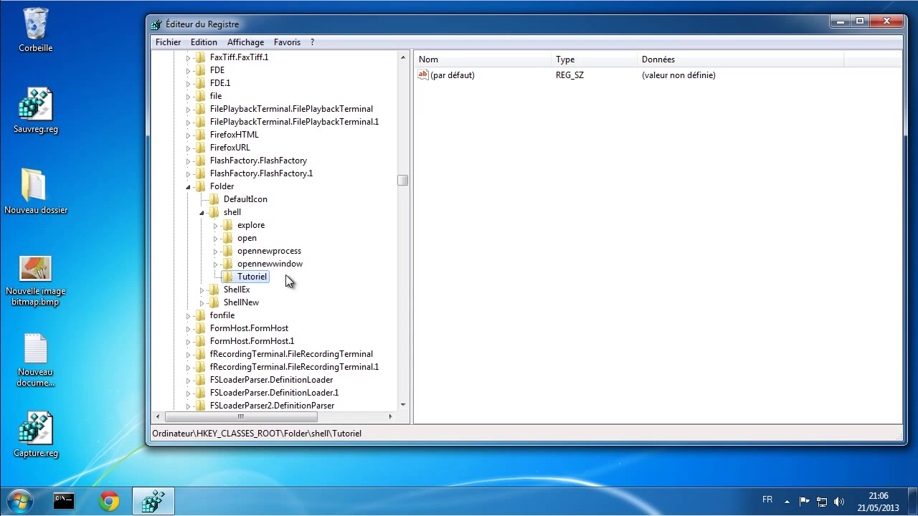
Step: Delete the Tutoriel key from Folder\shell and collapse the shell key
right_click(259, 276)
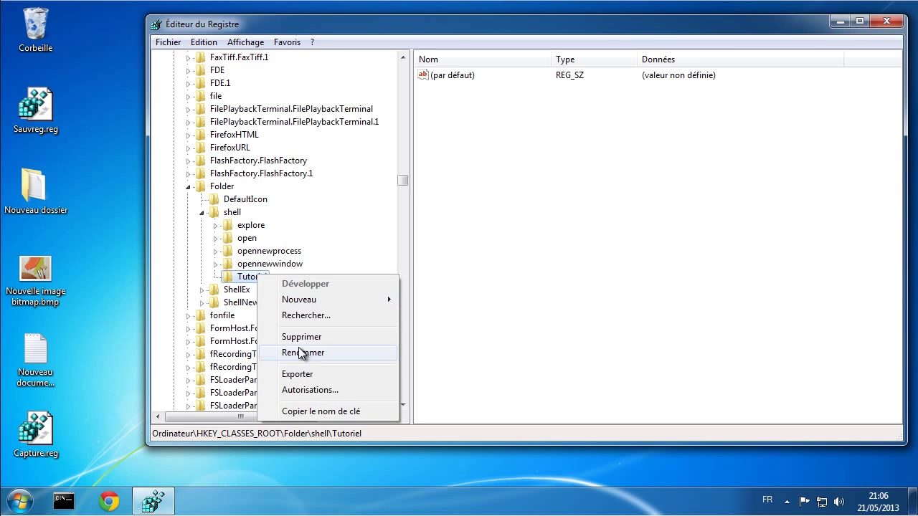
left_click(294, 338)
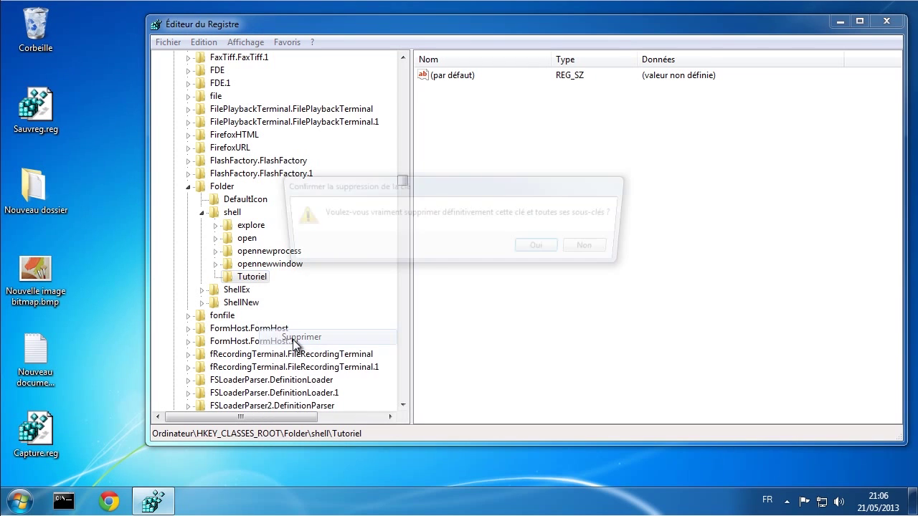
left_click(524, 249)
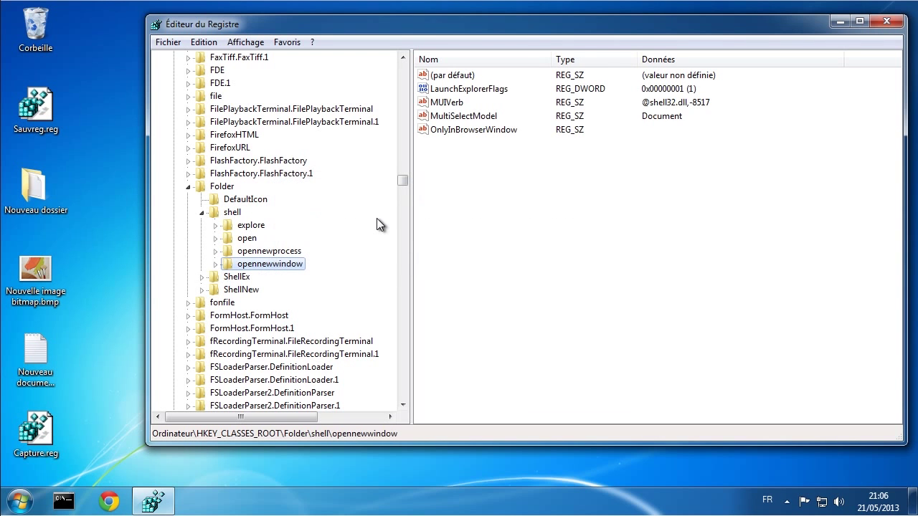
left_click(202, 213)
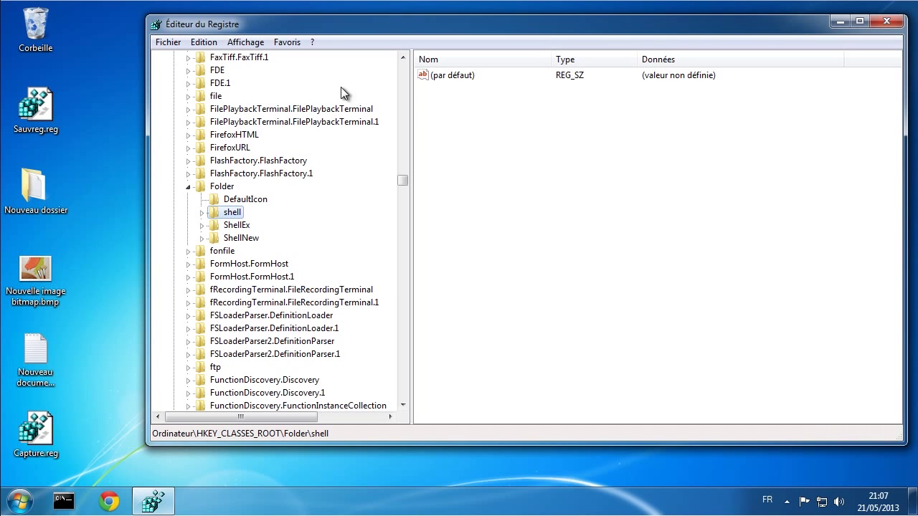
Step: Move the registry editor aside to uncover the desktop and examine the context menu of the empty desktop background
left_click_drag(333, 27, 464, 27)
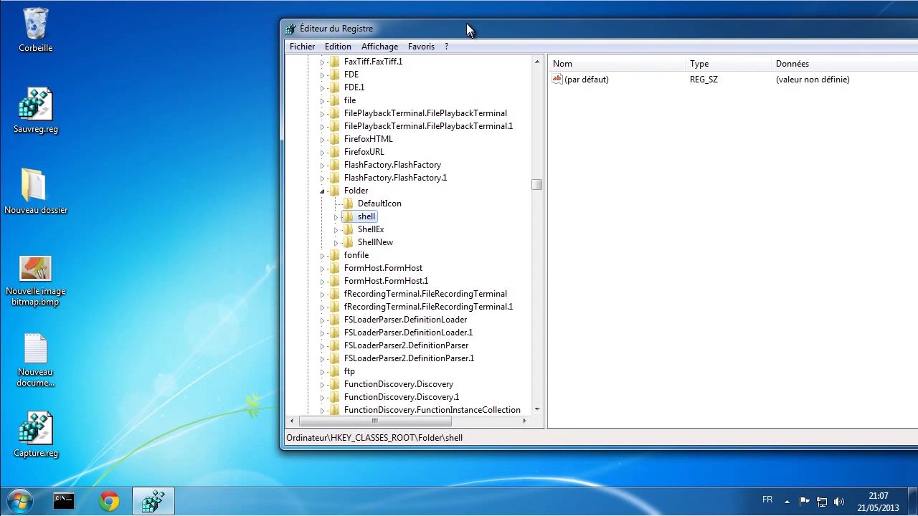
right_click(155, 77)
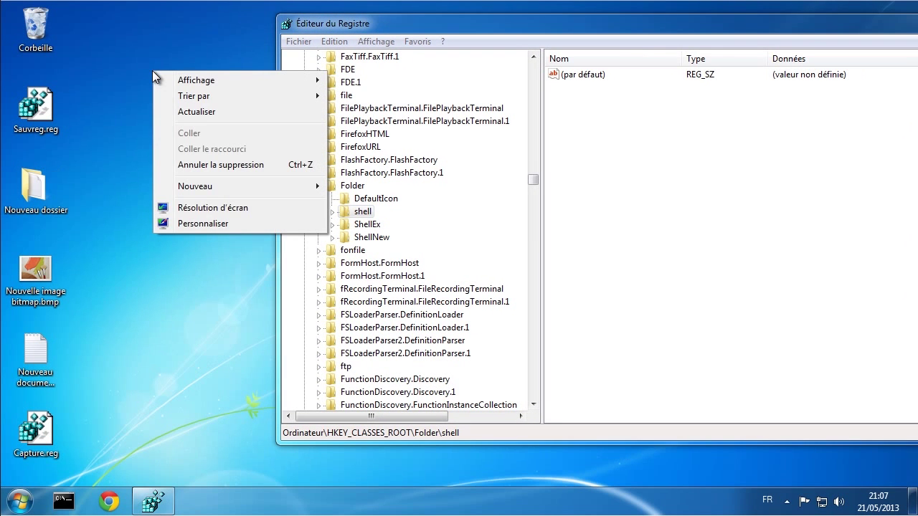
left_click(183, 373)
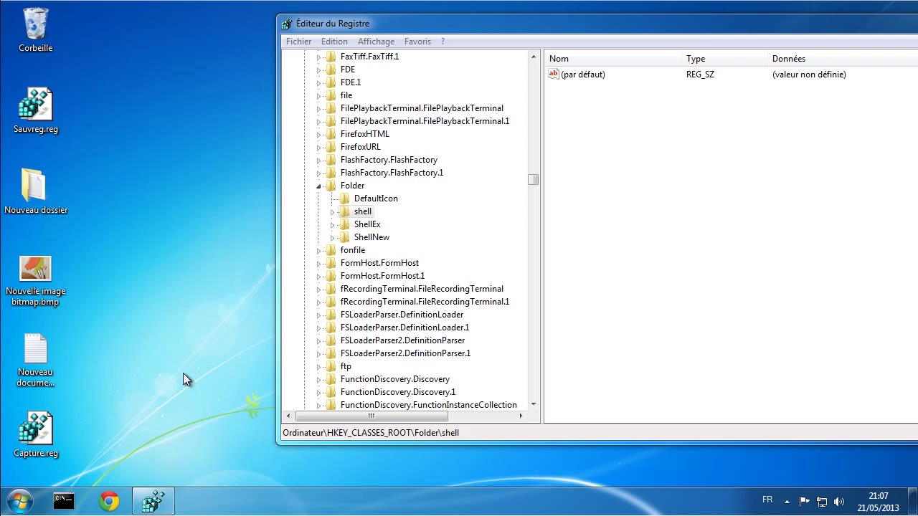
right_click(175, 134)
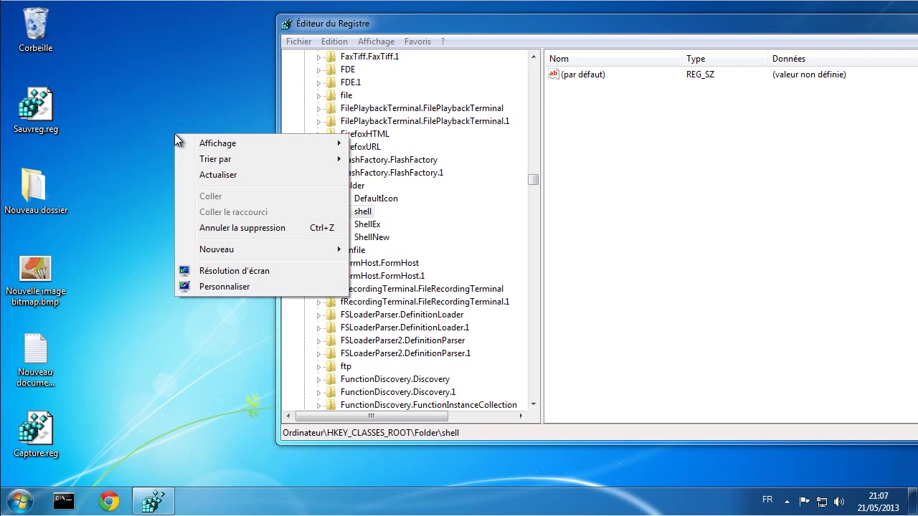
left_click(155, 111)
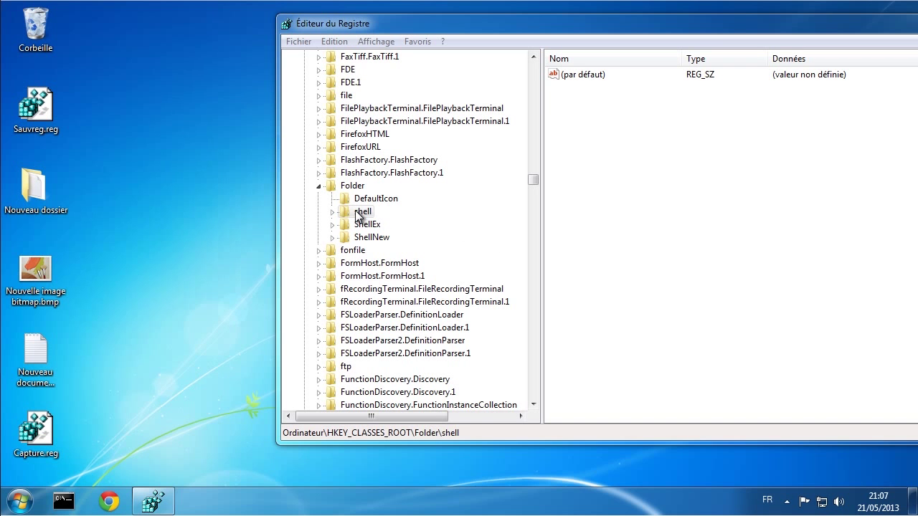
Step: Collapse the Folder key and create a new key named DIRECTORY under HKEY_CLASSES_ROOT\Directory\shell
left_click(319, 187)
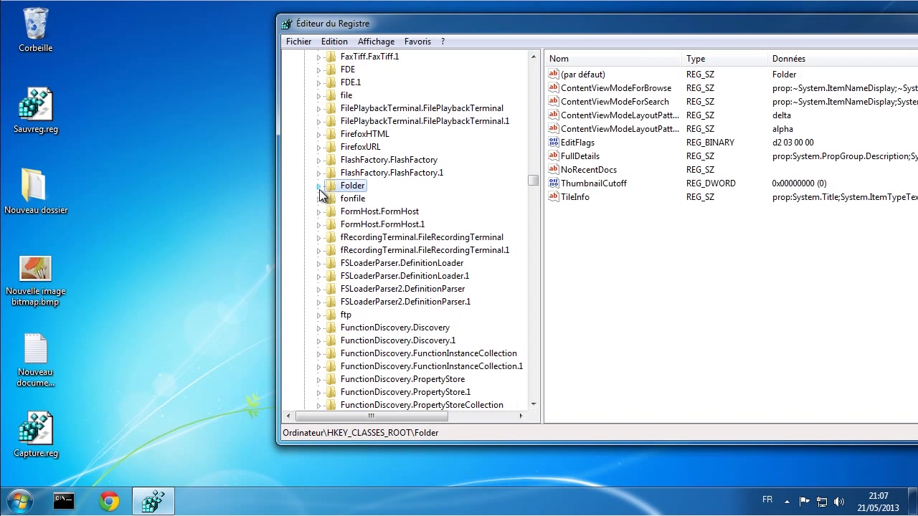
scroll(356, 195, "up", 4)
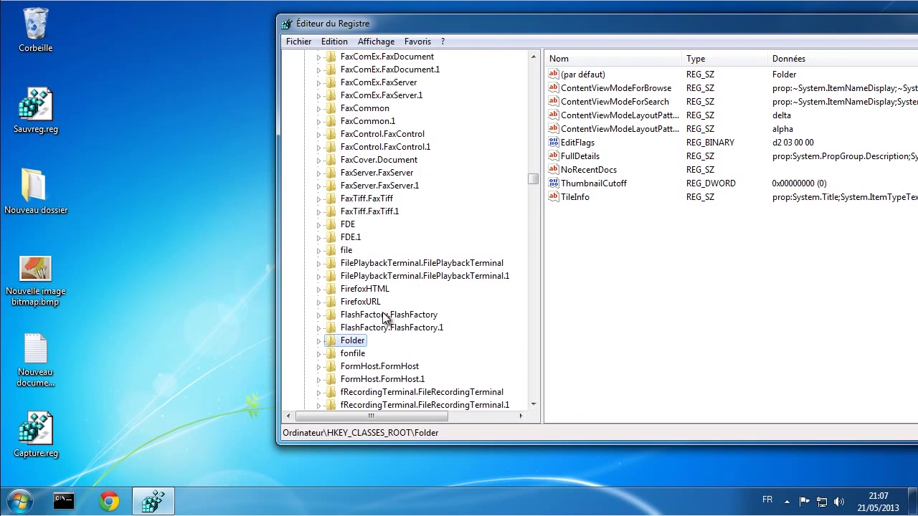
scroll(388, 296, "up", 20)
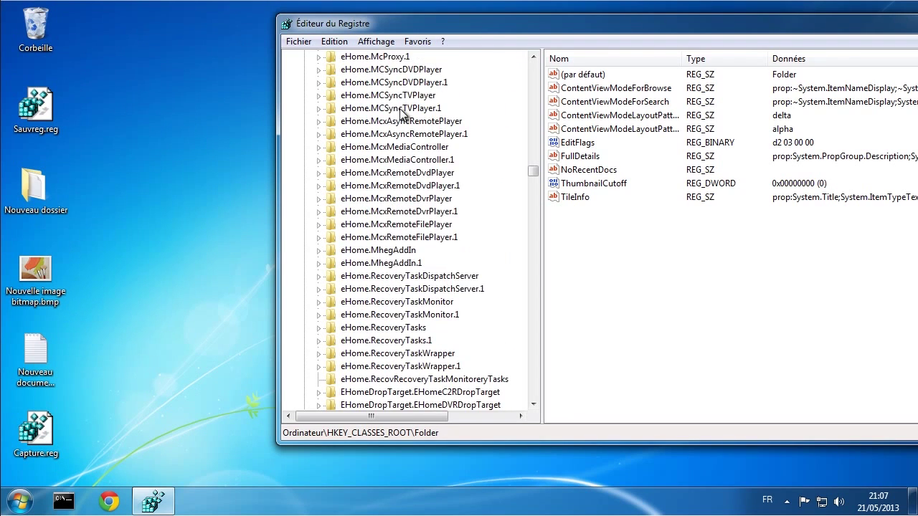
scroll(392, 217, "up", 20)
scroll(445, 209, "up", 20)
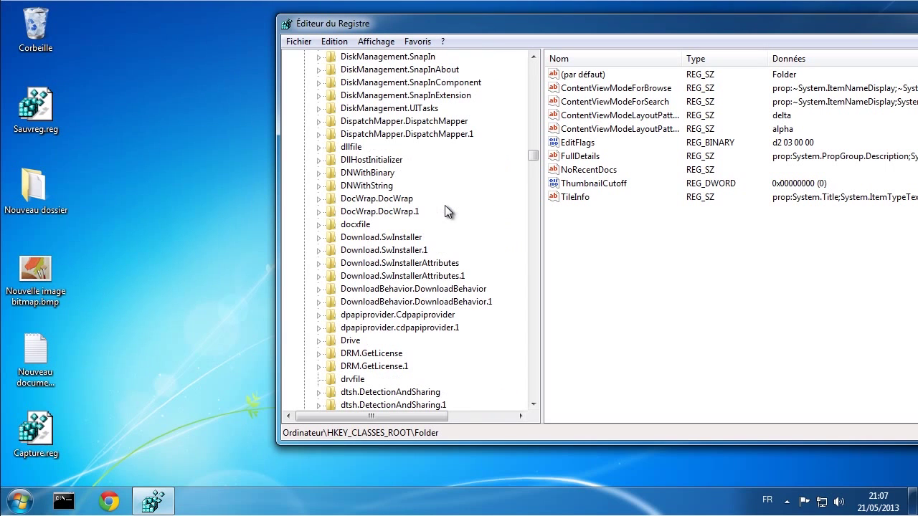
scroll(442, 159, "up", 9)
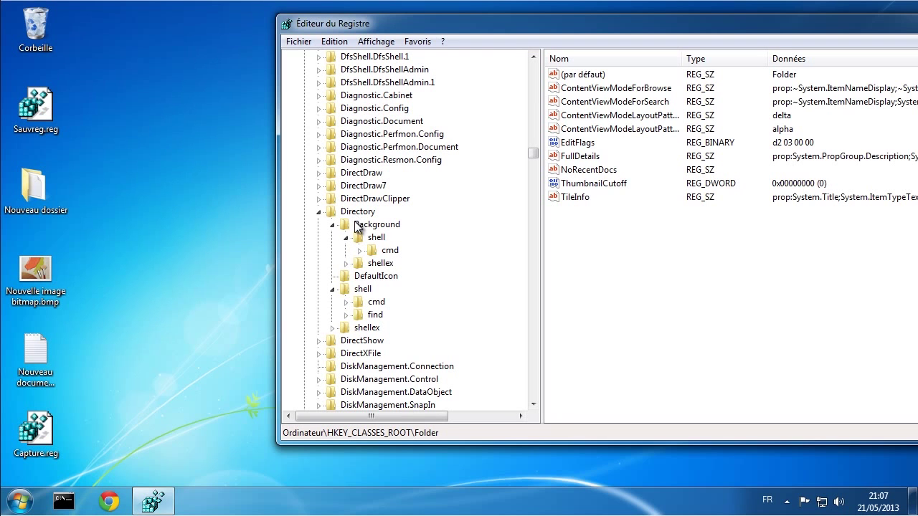
right_click(362, 289)
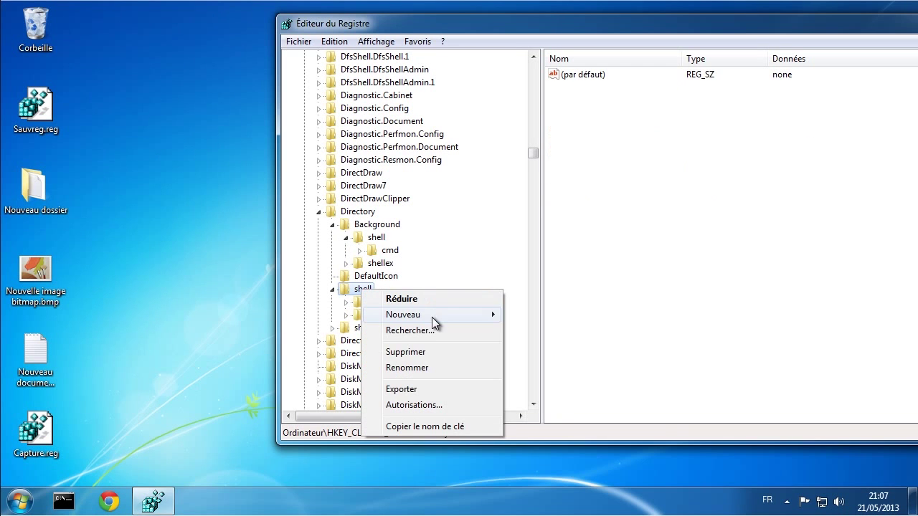
mouse_move(432, 316)
left_click(543, 310)
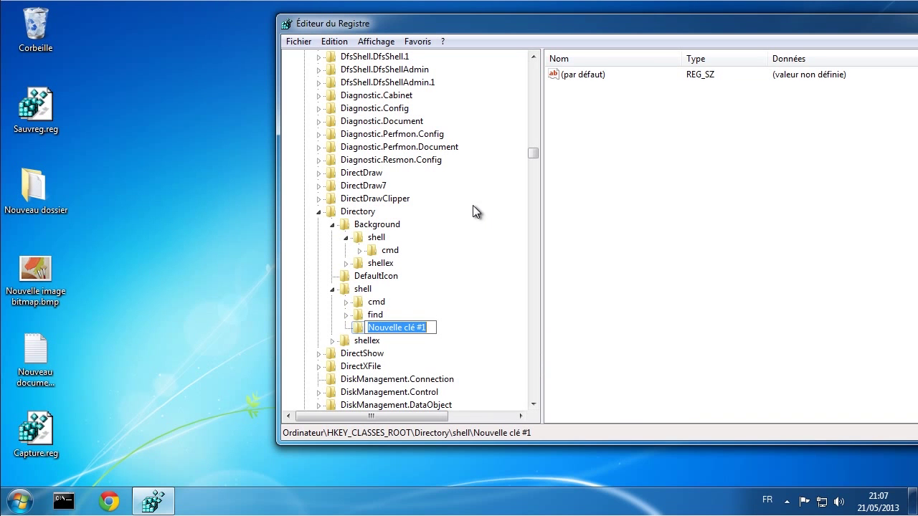
type("D")
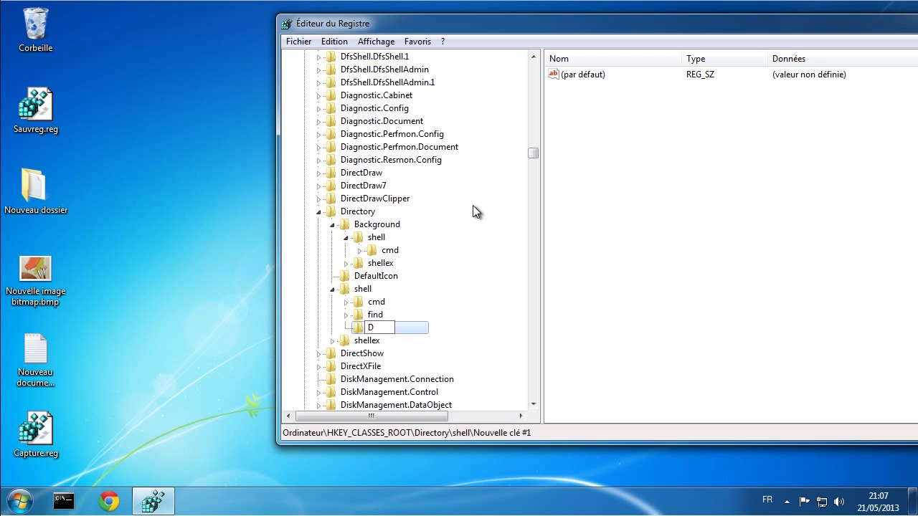
type("IRECTORY")
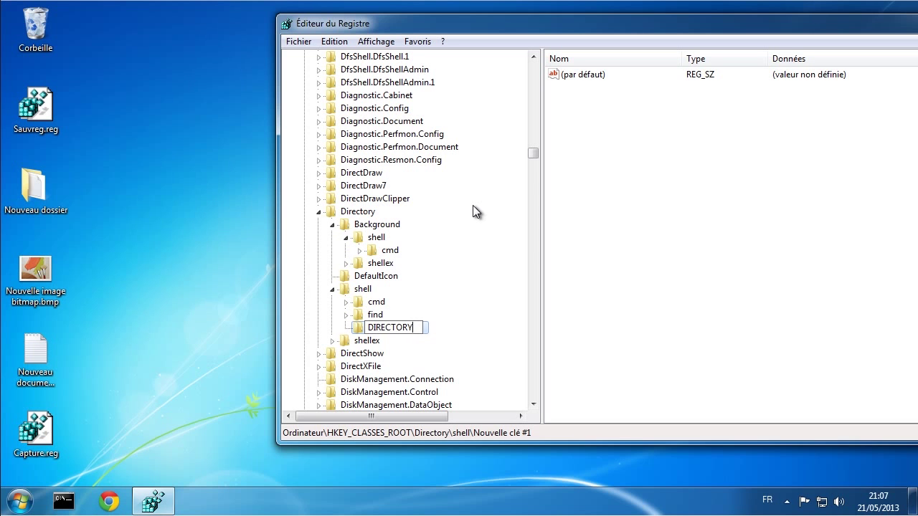
left_click(485, 314)
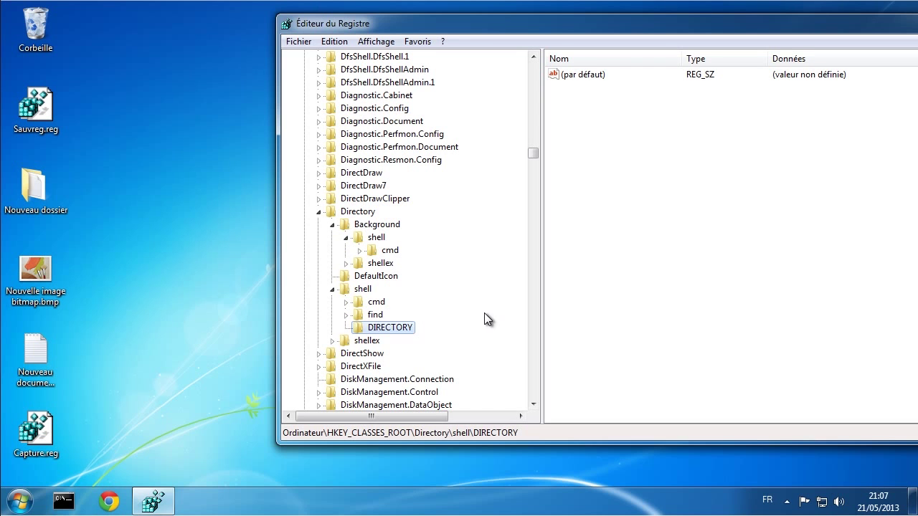
Step: Create a new key named DIRBACK under HKEY_CLASSES_ROOT\Directory\Background\shell
right_click(373, 238)
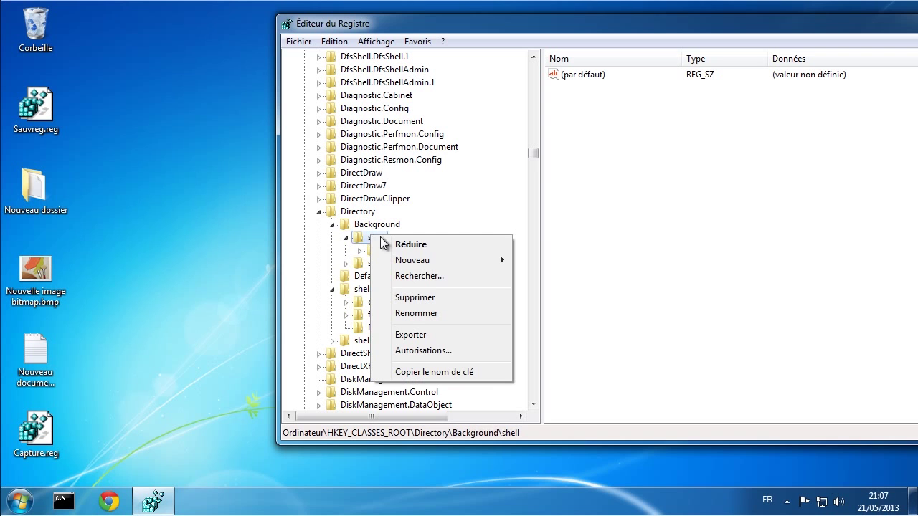
mouse_move(439, 262)
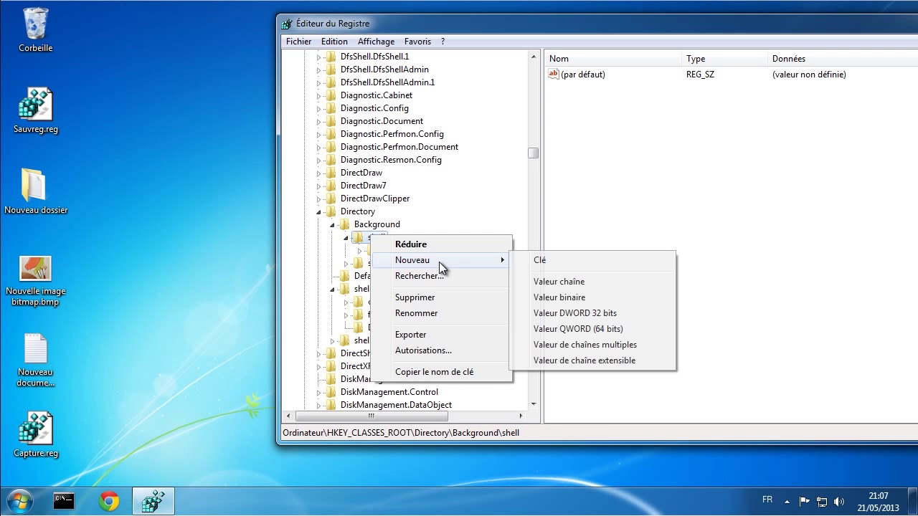
left_click(539, 263)
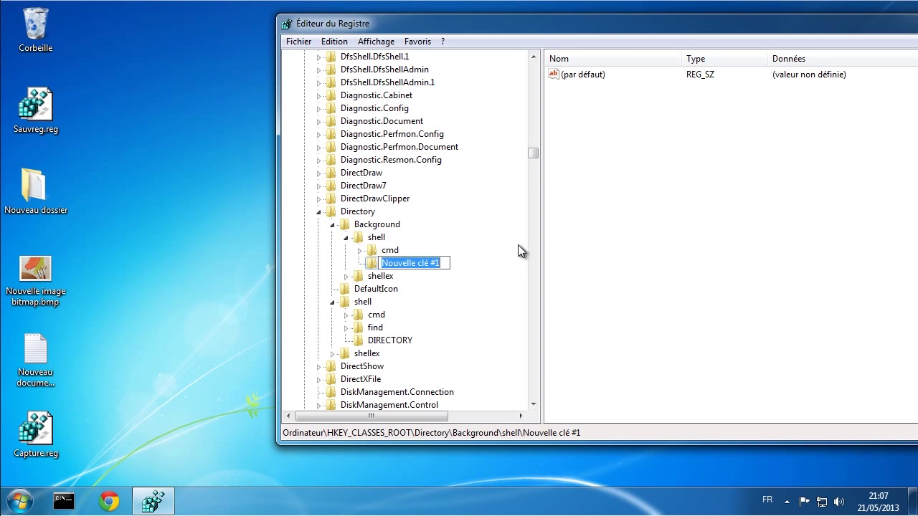
type("DIR")
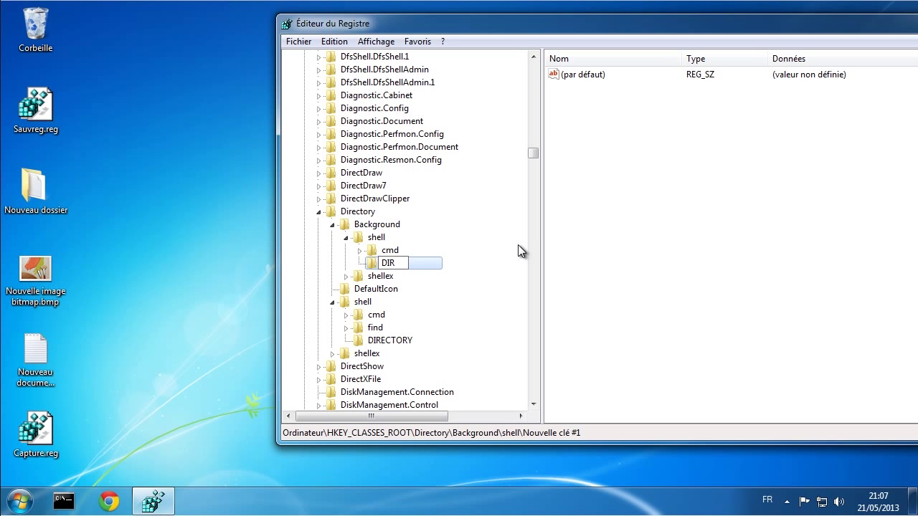
type("BACK")
key("Return")
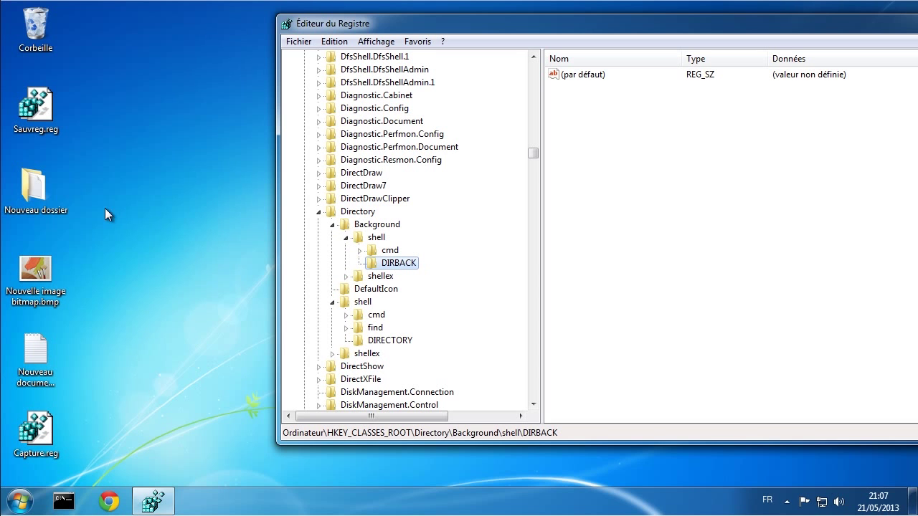
Step: Check the context menus of Nouveau dossier, its empty background and the desktop background for DIRECTORY and DIRBACK, closing the folder window
right_click(33, 188)
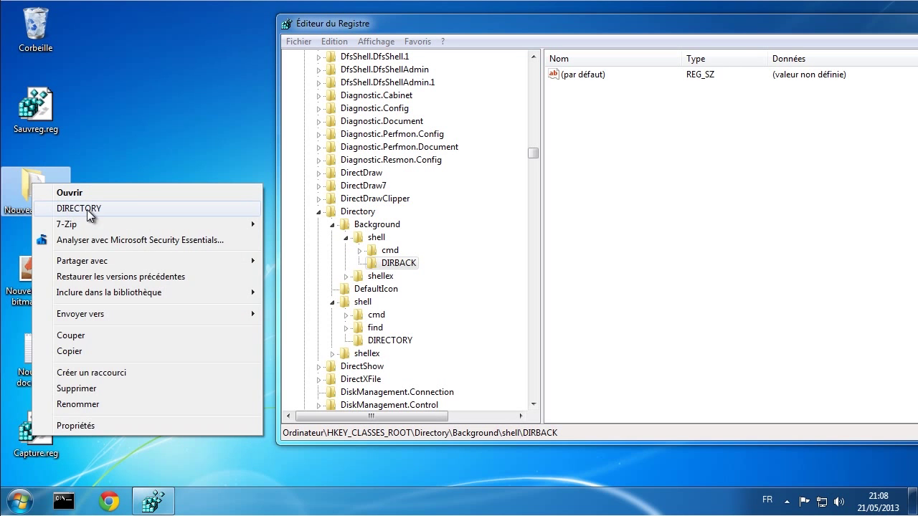
double_click(28, 191)
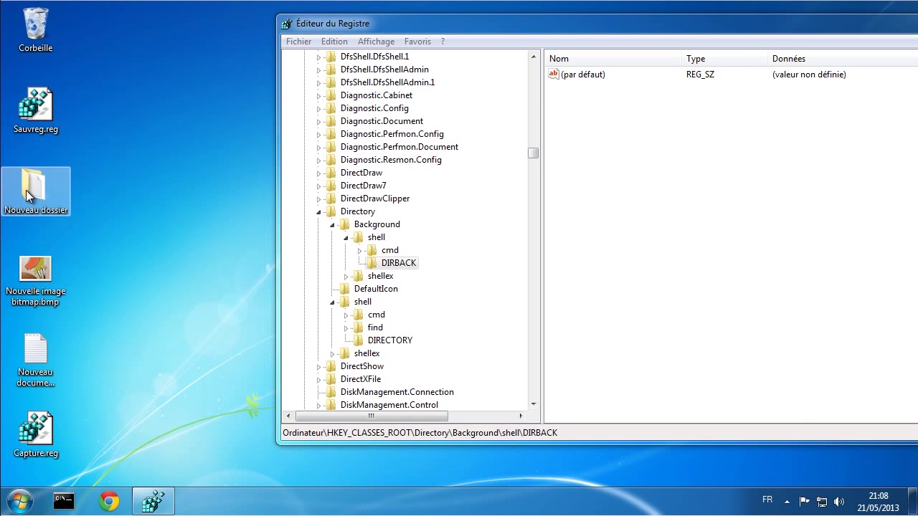
right_click(460, 261)
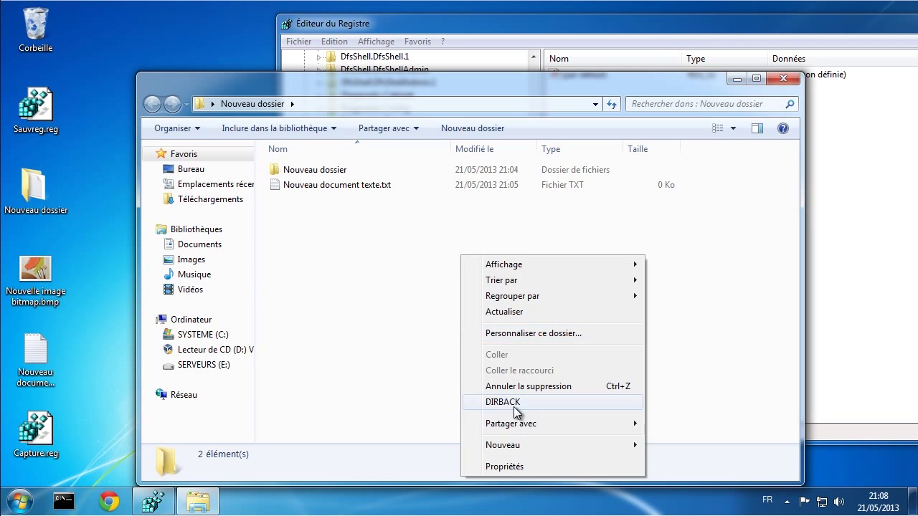
left_click(366, 272)
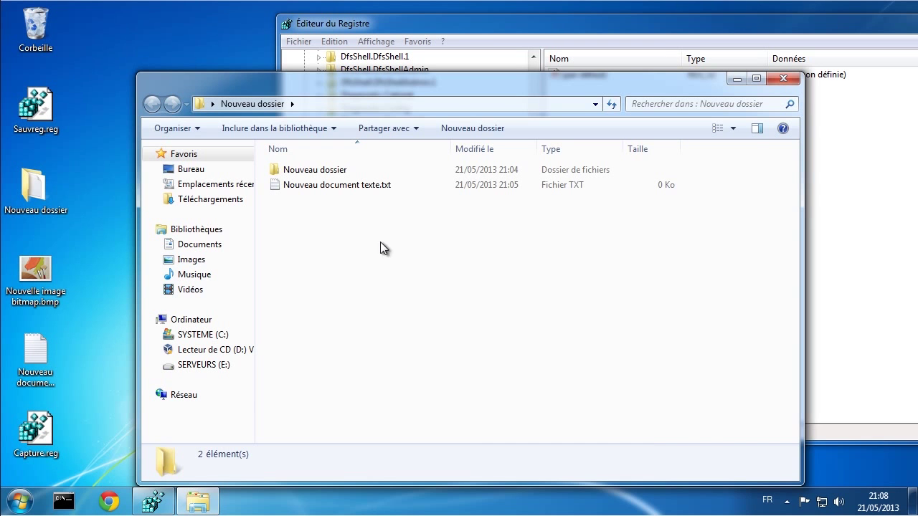
left_click(781, 82)
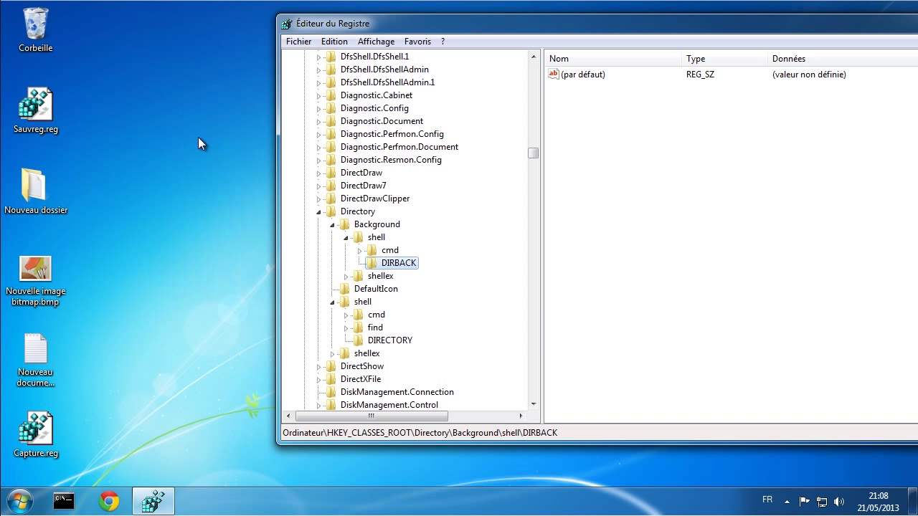
right_click(168, 122)
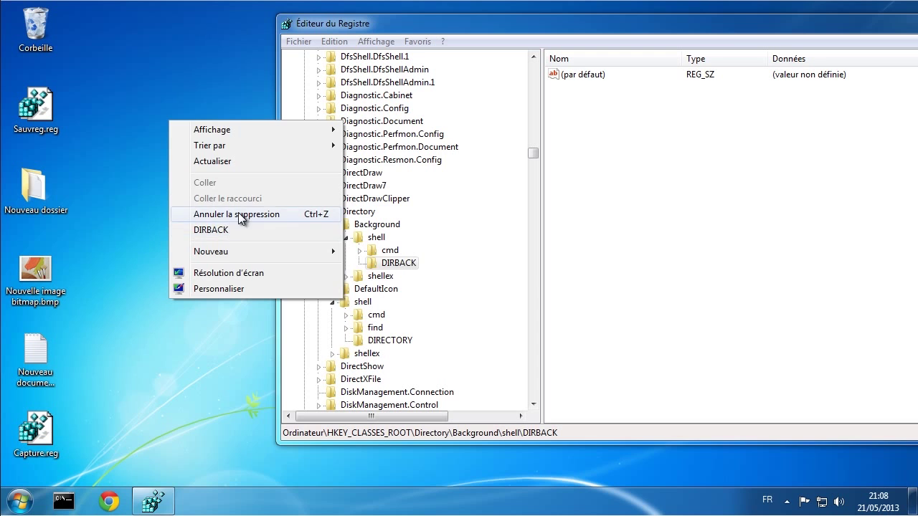
left_click(392, 265)
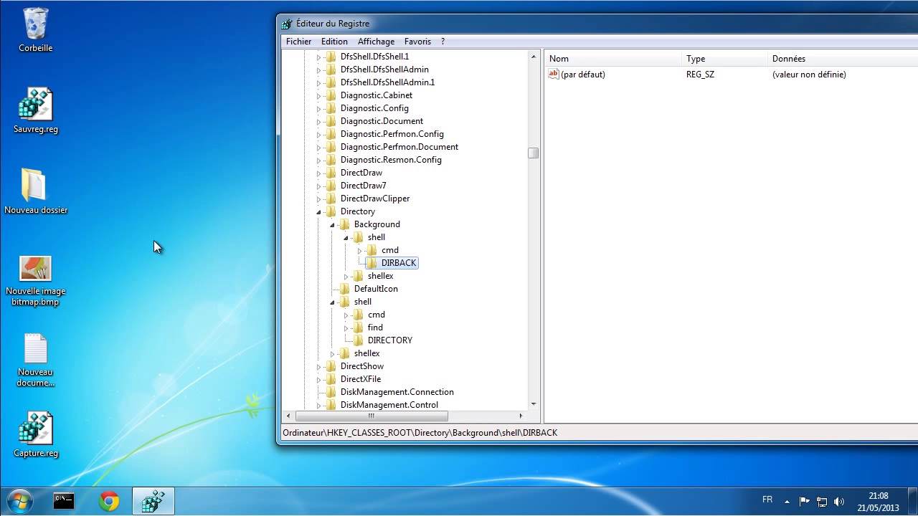
Step: Browse the SYSTEME (C:) drive to Utilisateurs\Tutoriel and select the Bureau folder
left_click(19, 500)
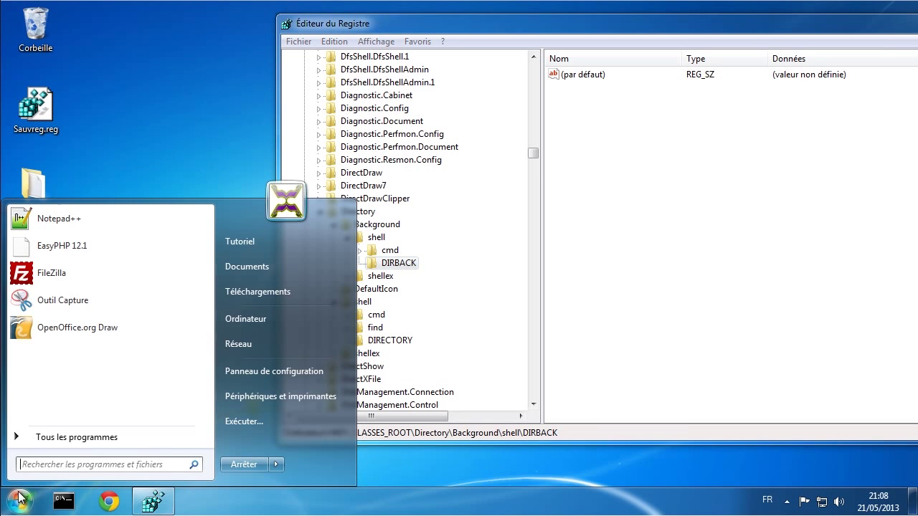
left_click(277, 322)
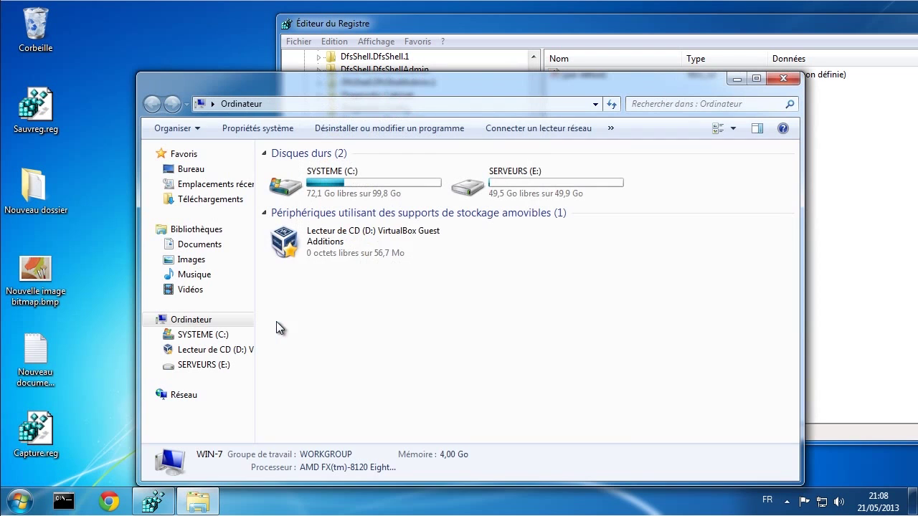
double_click(316, 170)
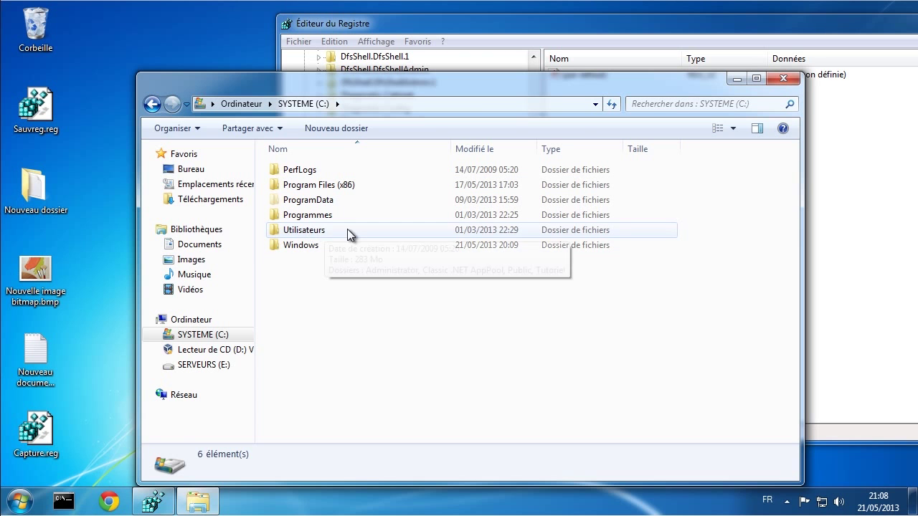
double_click(321, 231)
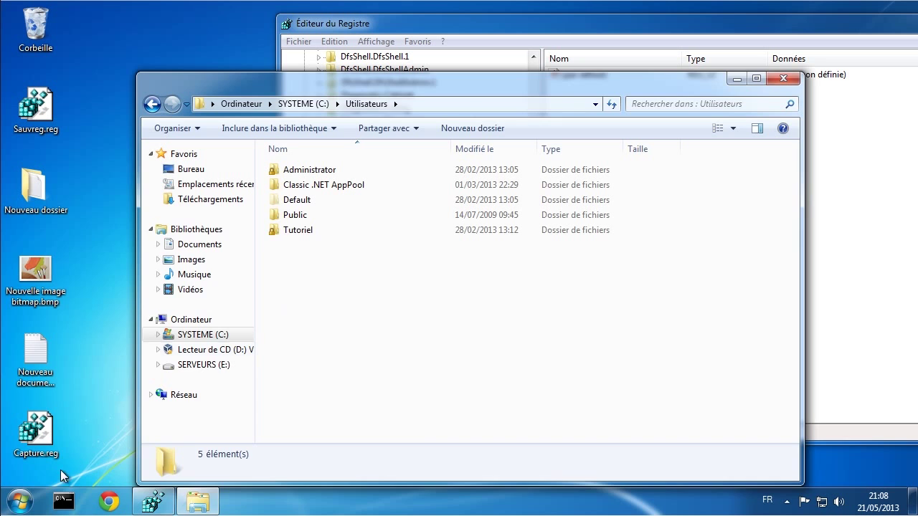
left_click(19, 502)
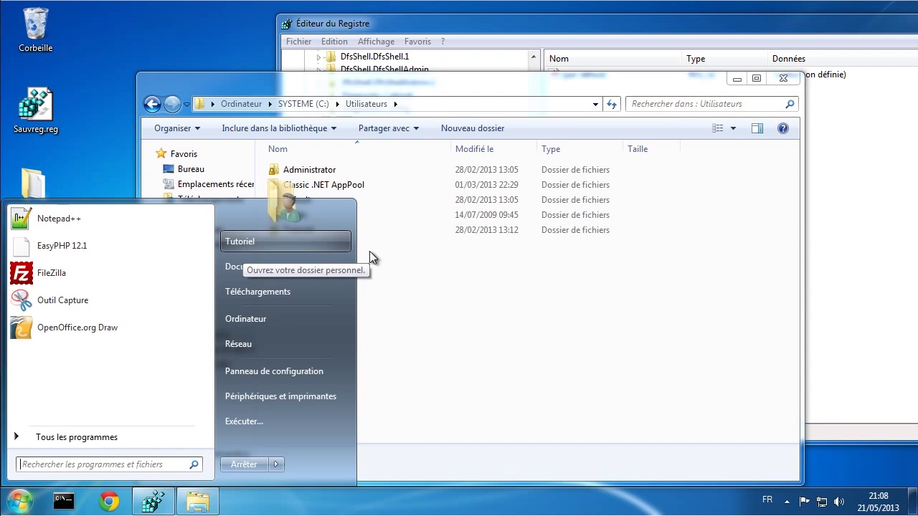
left_click(371, 287)
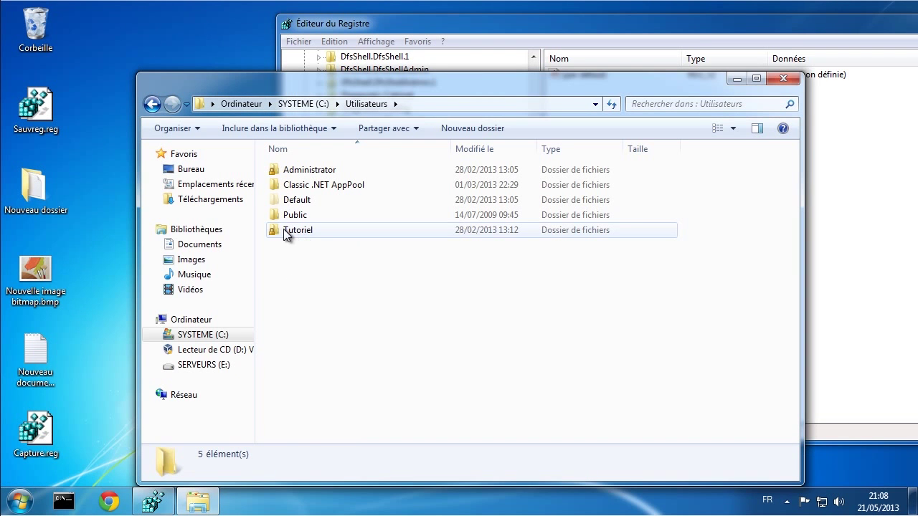
double_click(301, 230)
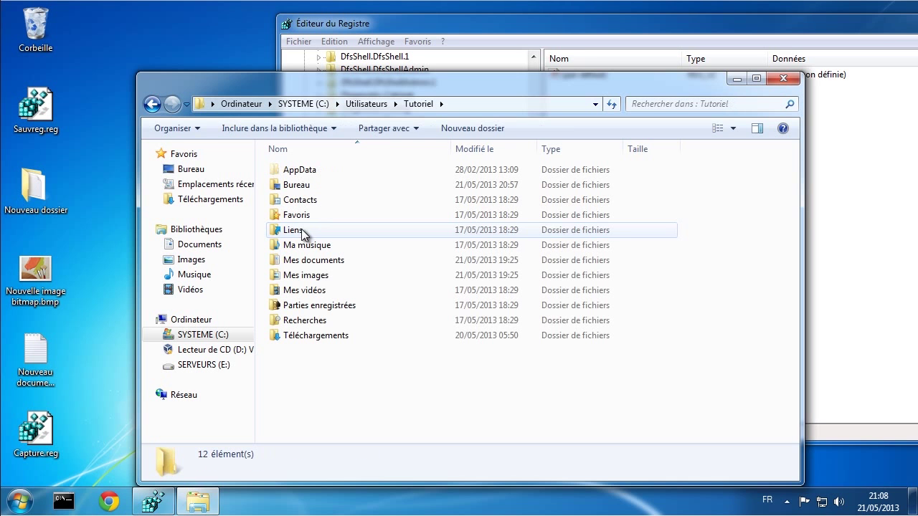
left_click(297, 187)
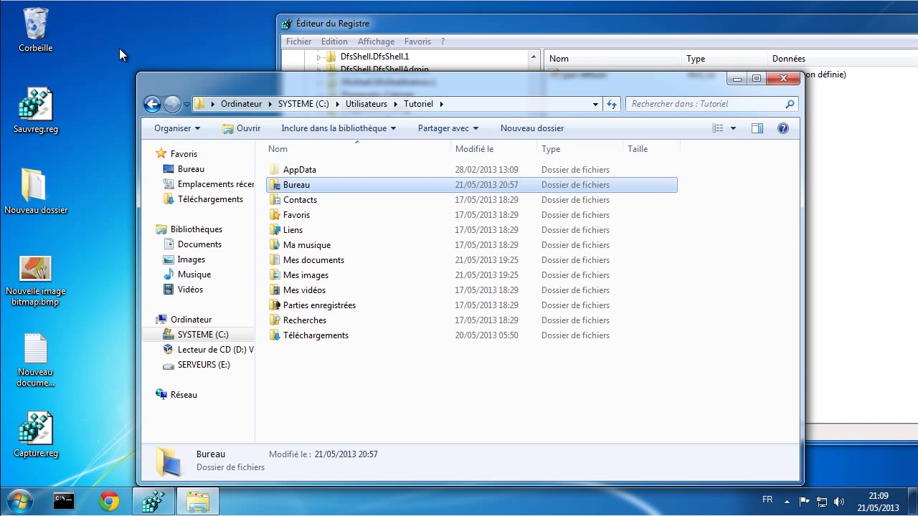
Step: Compare the context menus of the desktop background, the Bureau folder and the empty area inside Bureau, looking for DIRECTORY and DIRBACK
right_click(153, 31)
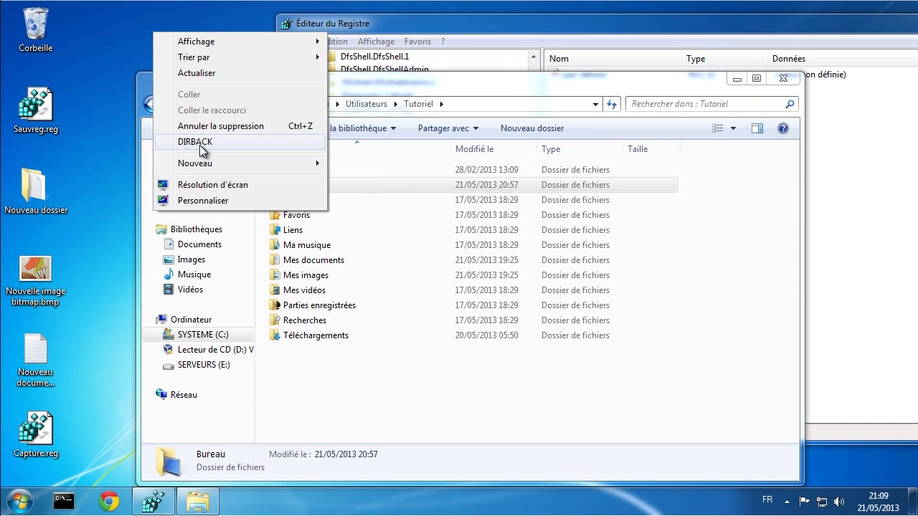
left_click(357, 400)
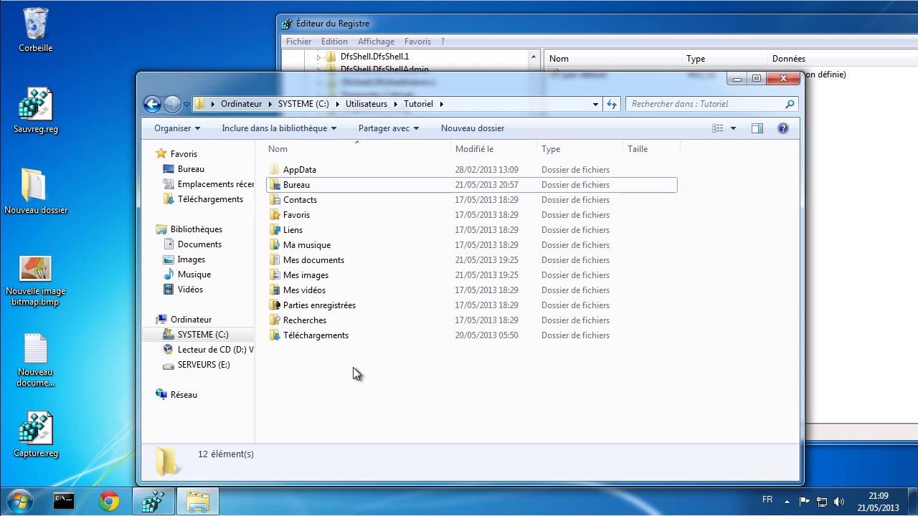
right_click(297, 187)
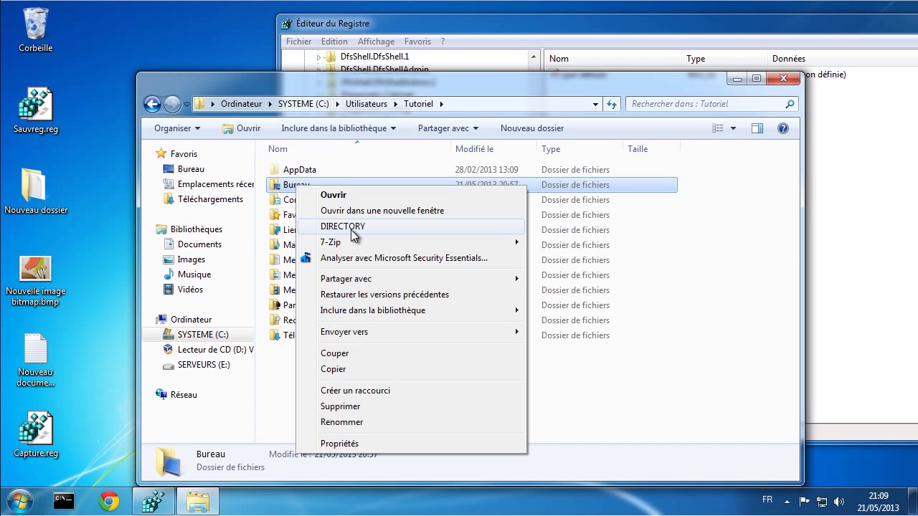
left_click(287, 185)
double_click(286, 184)
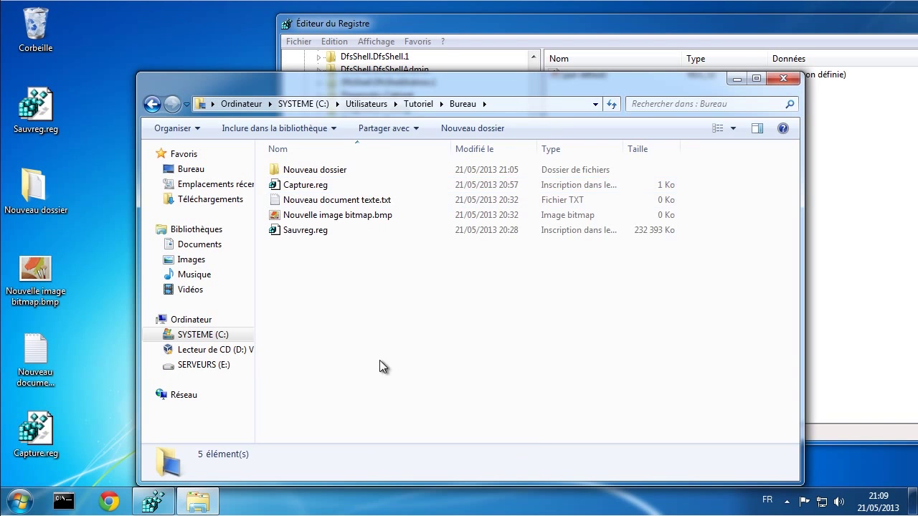
right_click(342, 315)
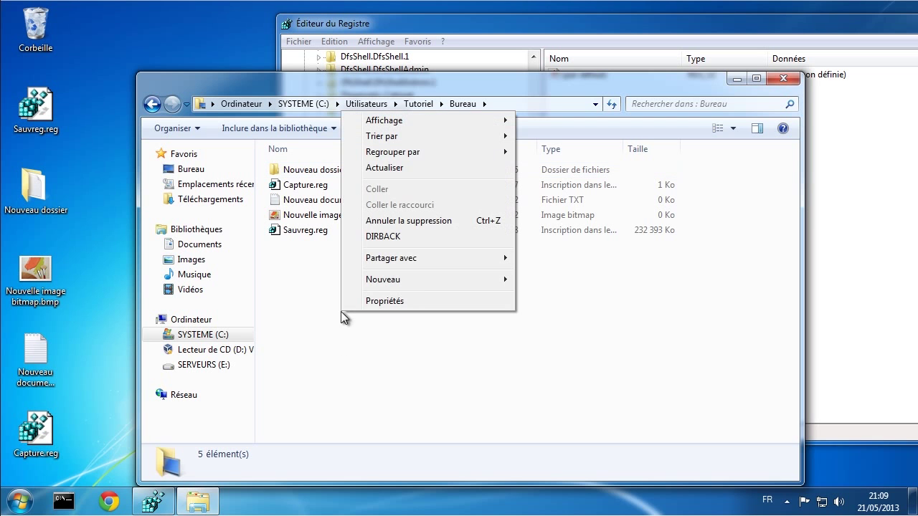
Step: Compare the context menus of the desktop background and the empty area inside Bureau for DIRBACK, closing the folder window
left_click(386, 236)
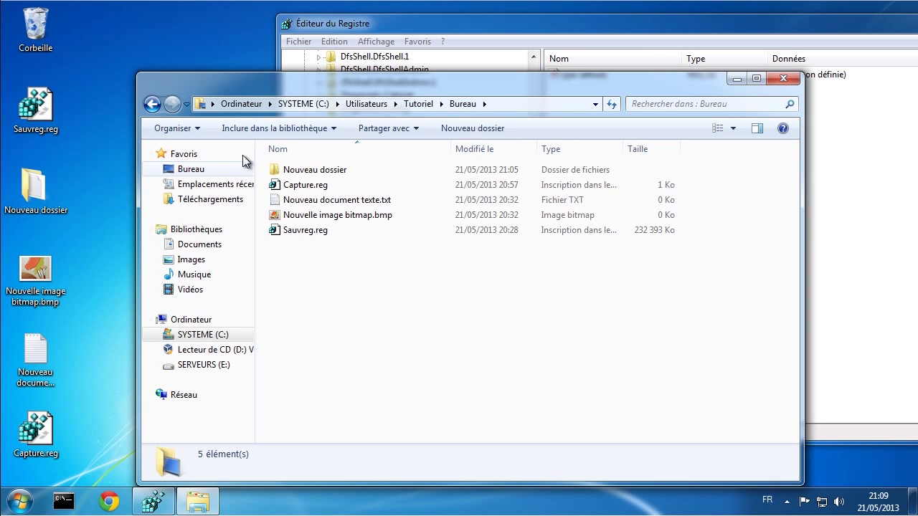
right_click(102, 39)
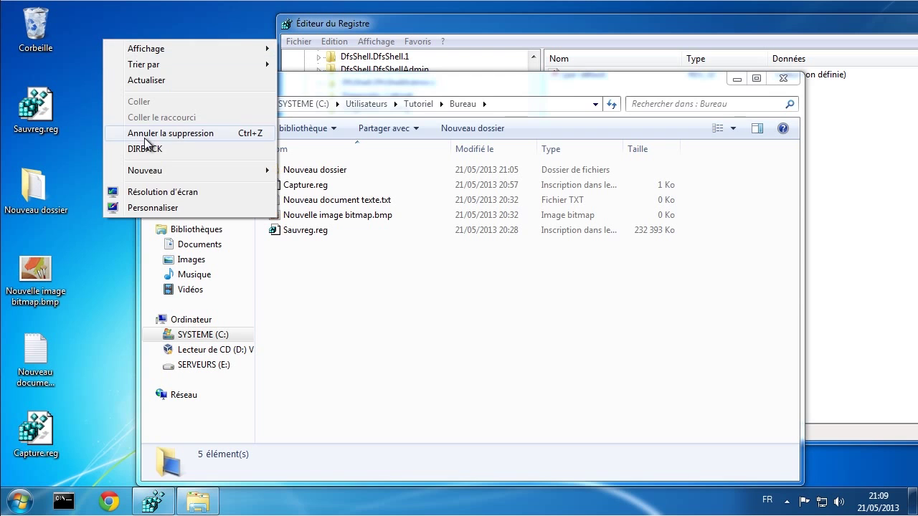
right_click(356, 298)
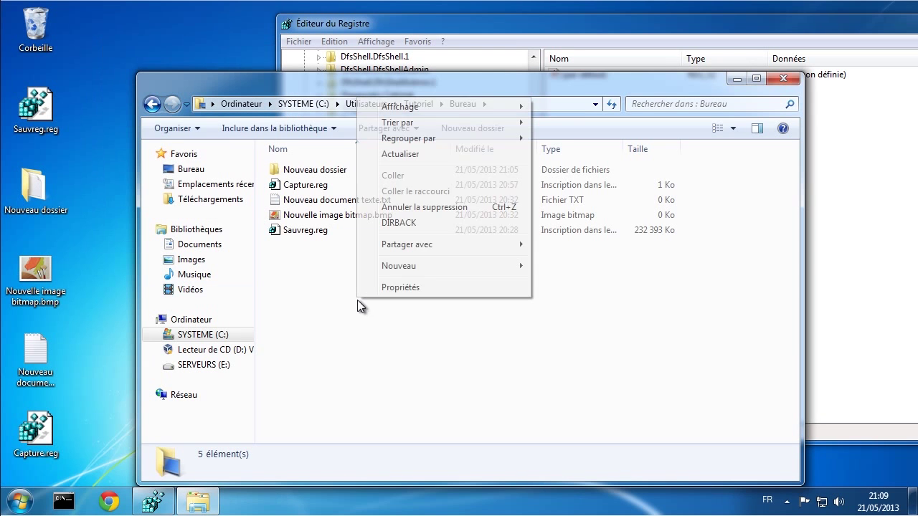
left_click(334, 278)
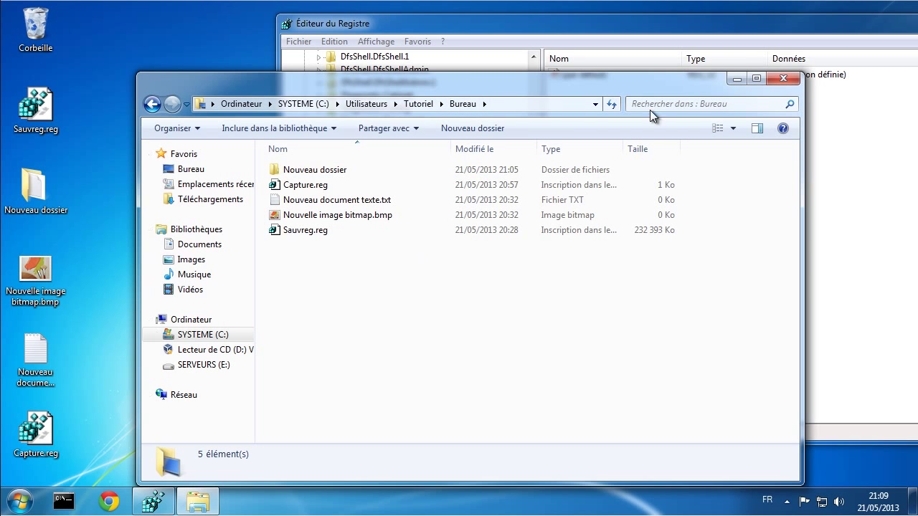
left_click(785, 78)
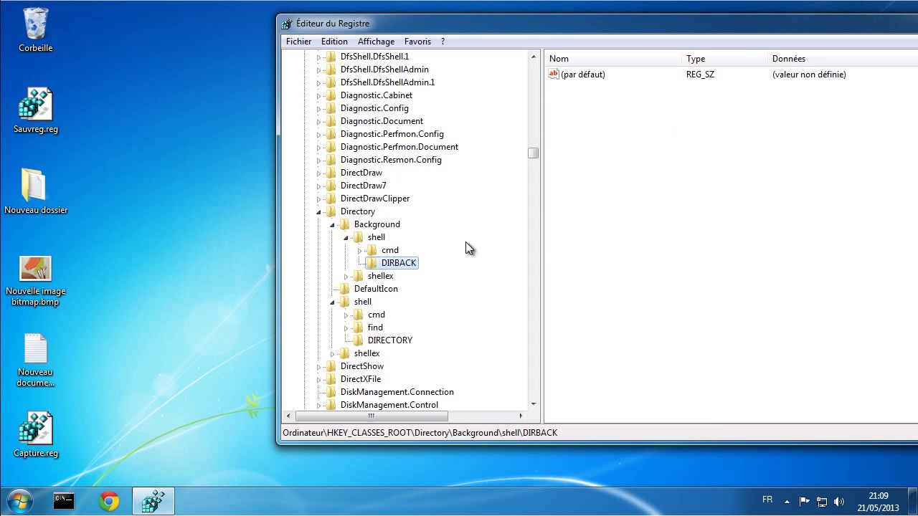
Step: Delete the DIRECTORY key under Directory\shell and the DIRBACK key under Directory\Background\shell
right_click(395, 342)
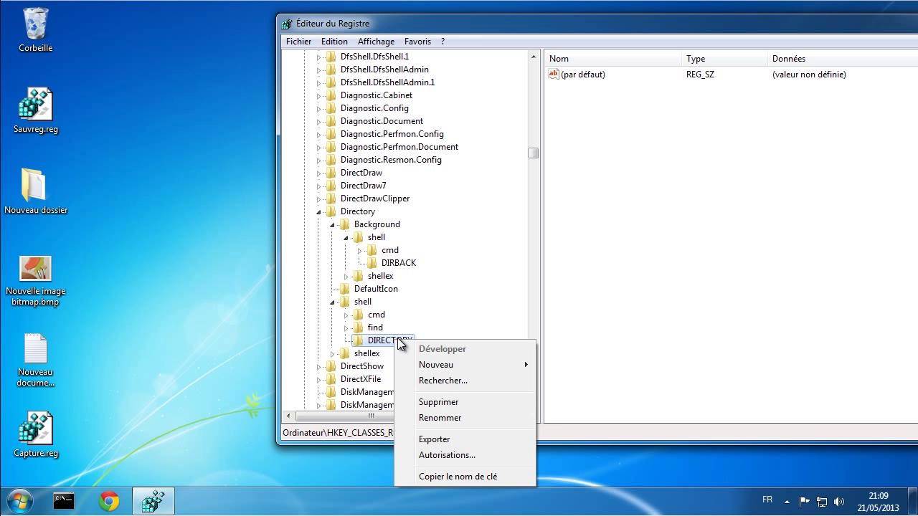
left_click(439, 402)
left_click(524, 251)
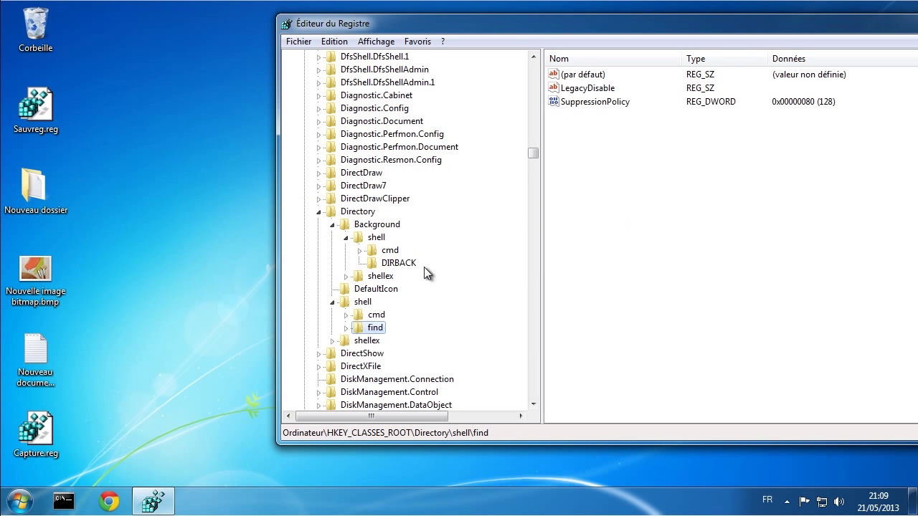
right_click(405, 261)
left_click(440, 319)
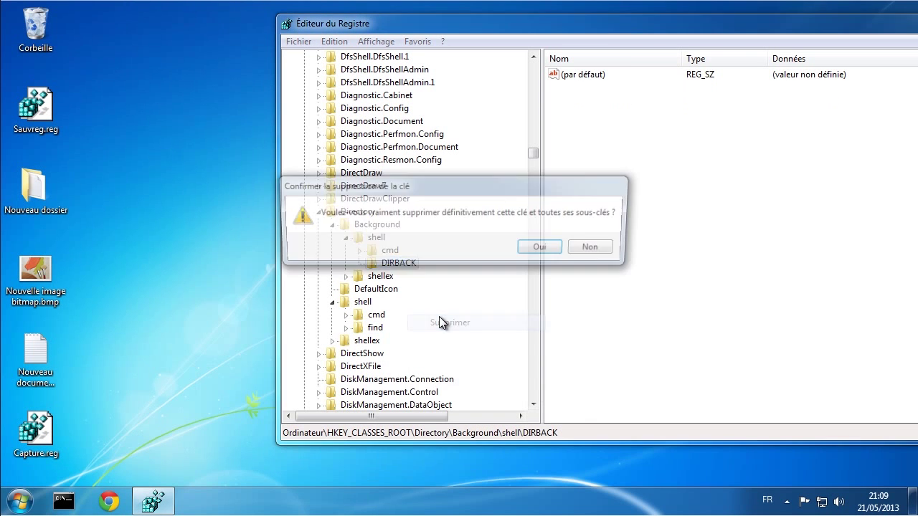
left_click(540, 249)
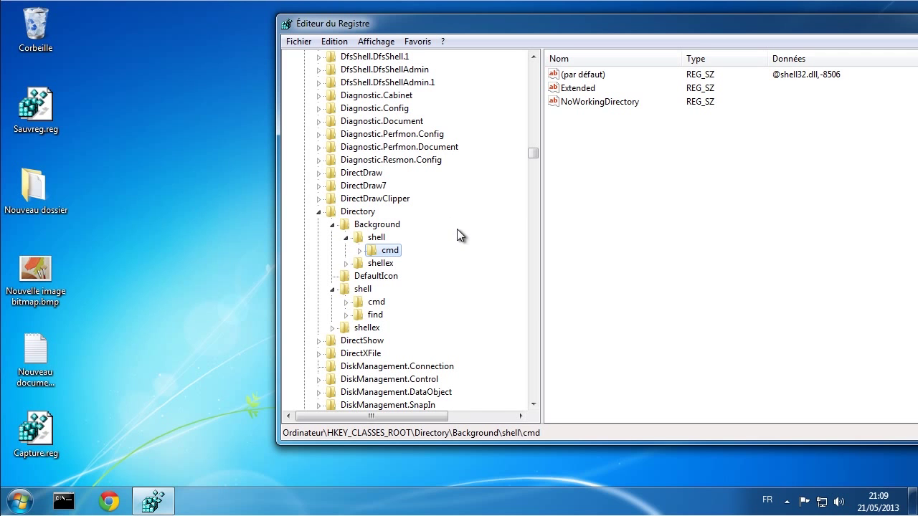
Step: Browse from Ordinateur to the desktop location and open the Bureau folder inside the Tutoriel user folder
left_click(20, 501)
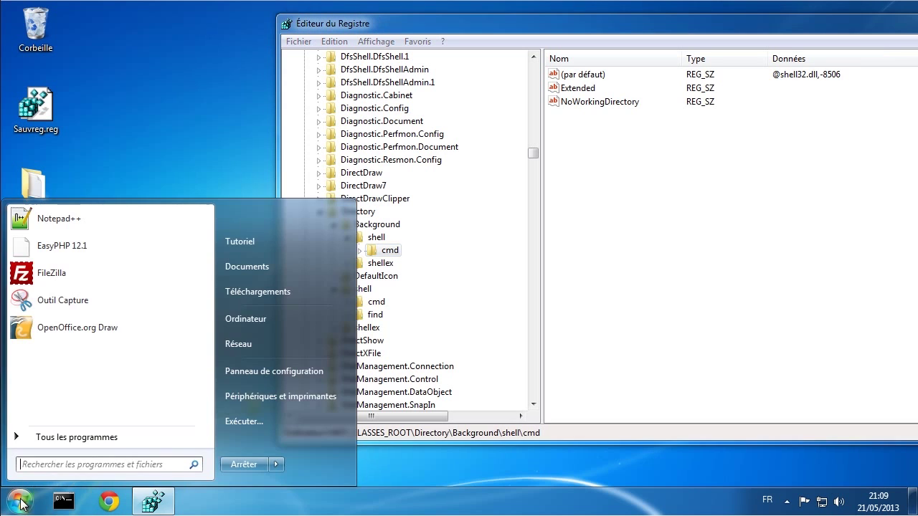
left_click(236, 323)
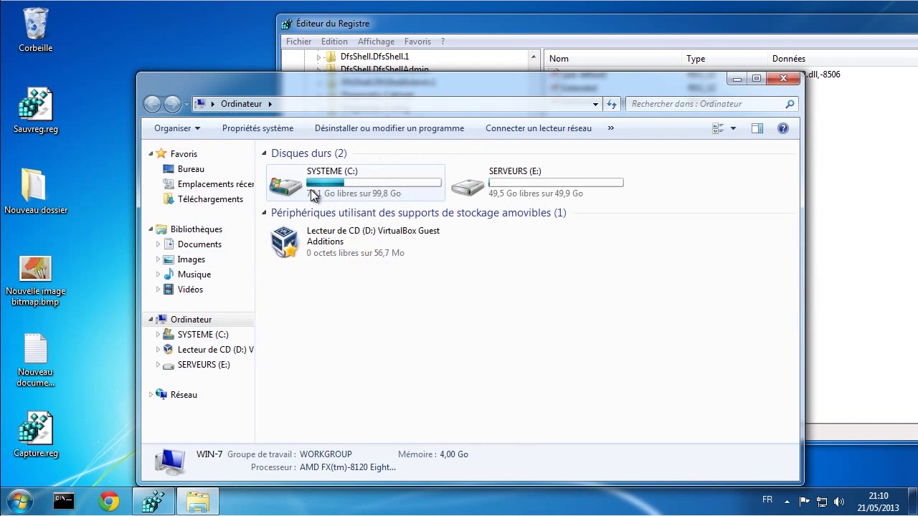
double_click(315, 189)
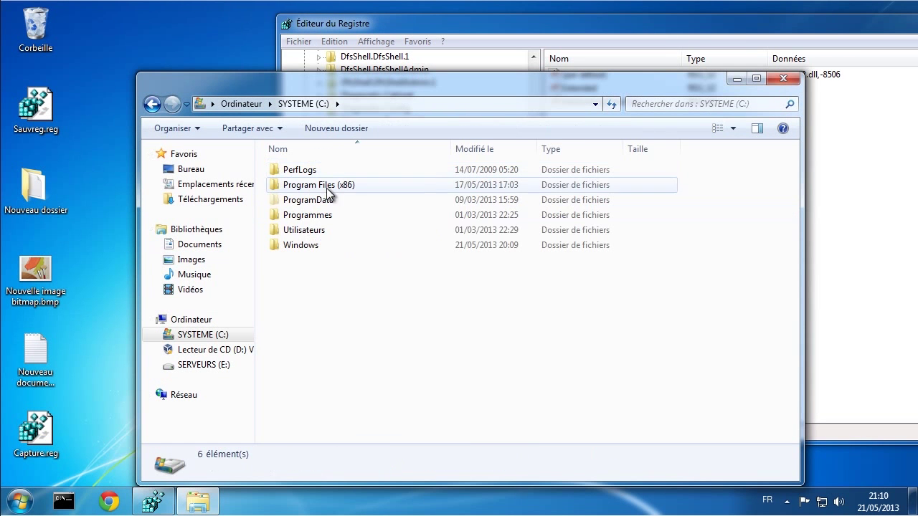
left_click(192, 170)
left_click(369, 106)
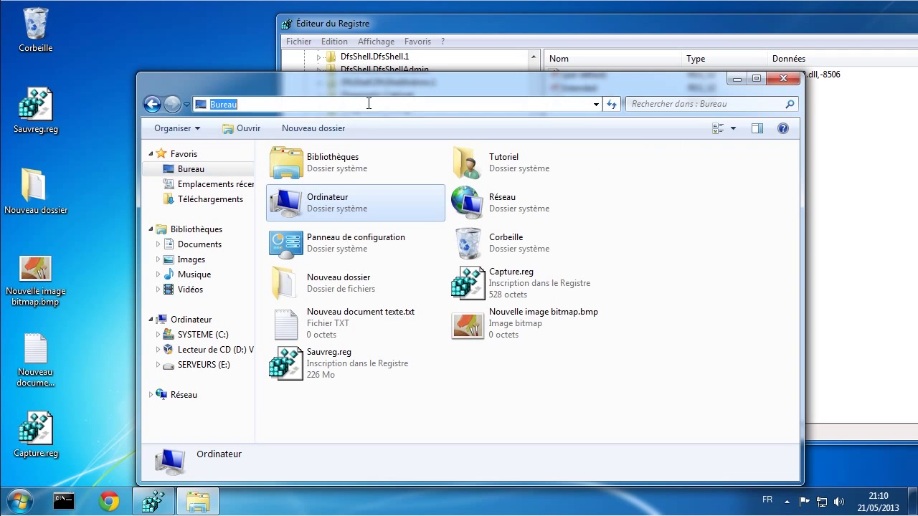
left_click(369, 106)
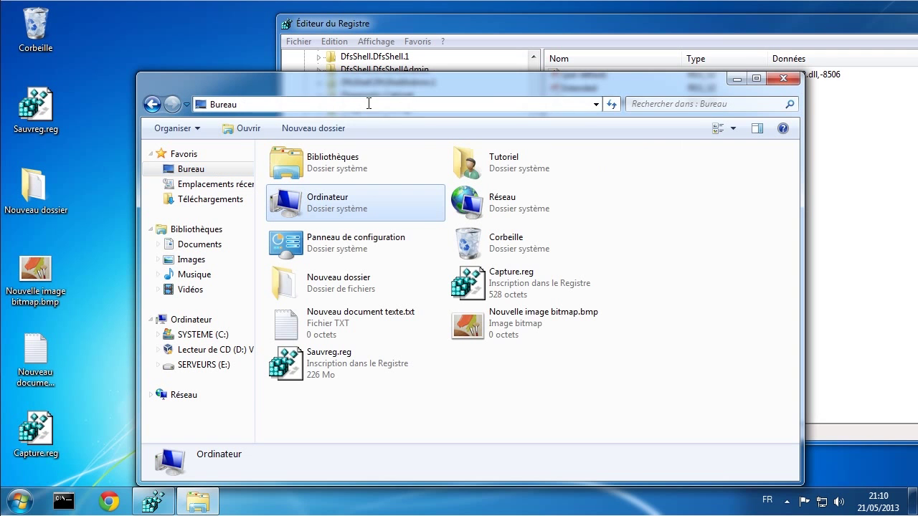
double_click(494, 173)
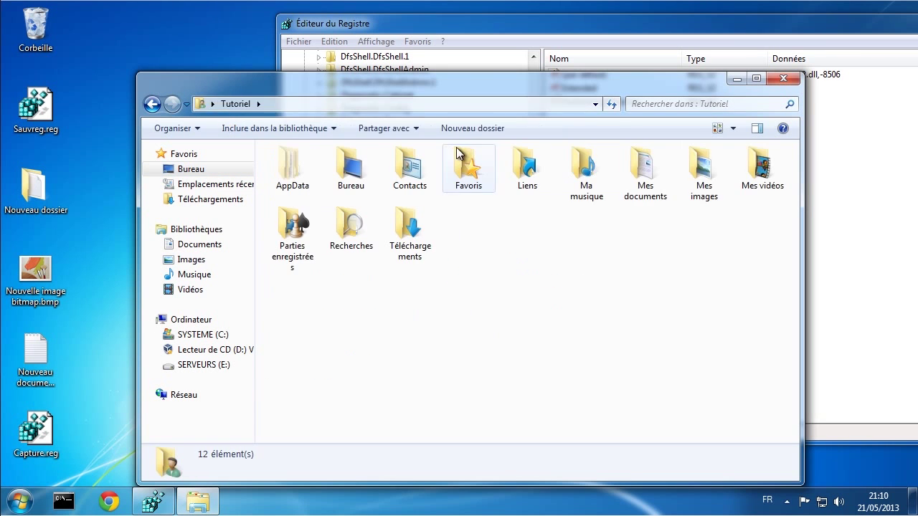
double_click(350, 166)
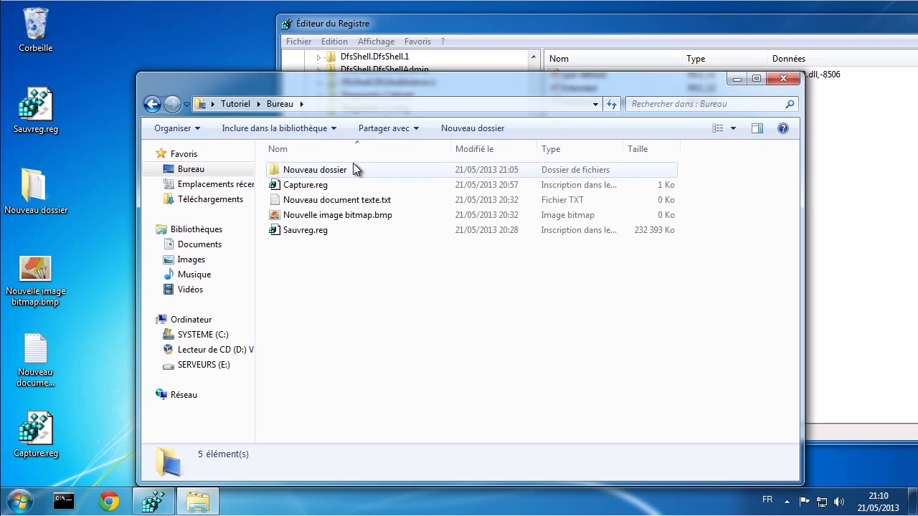
Step: Show the Bureau folder's full path with its Desktop part highlighted, and close the folder window
left_click(452, 106)
left_click(453, 105)
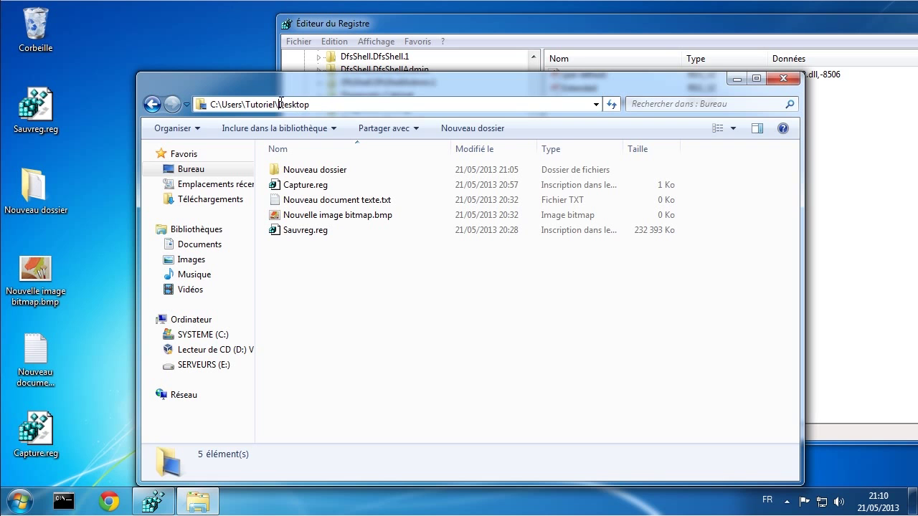
left_click_drag(280, 104, 315, 105)
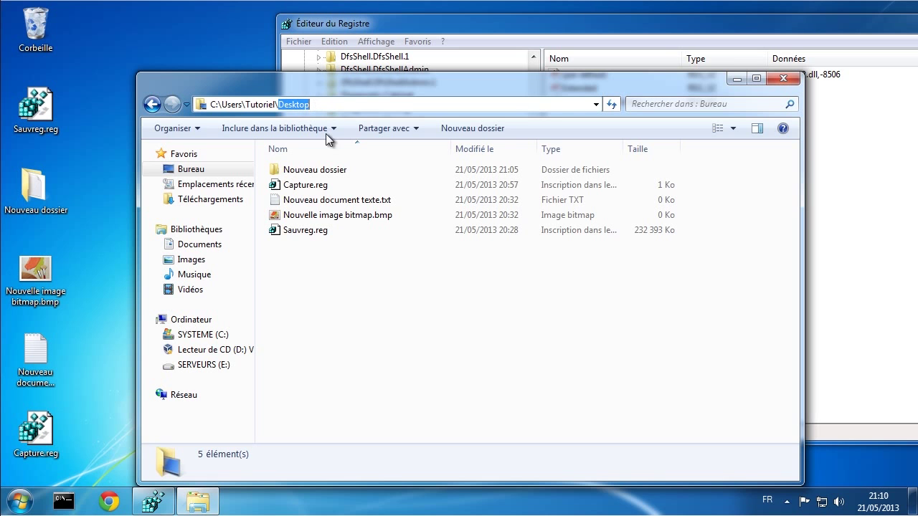
left_click(395, 340)
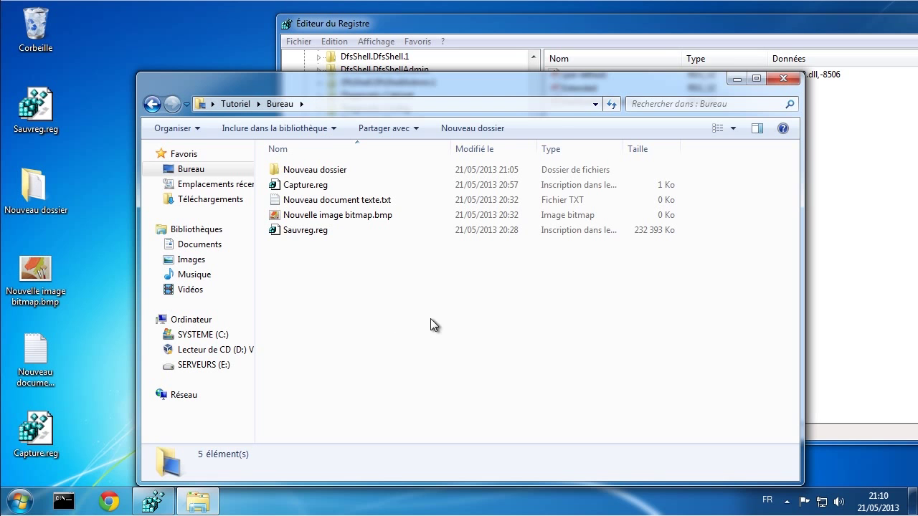
left_click(782, 77)
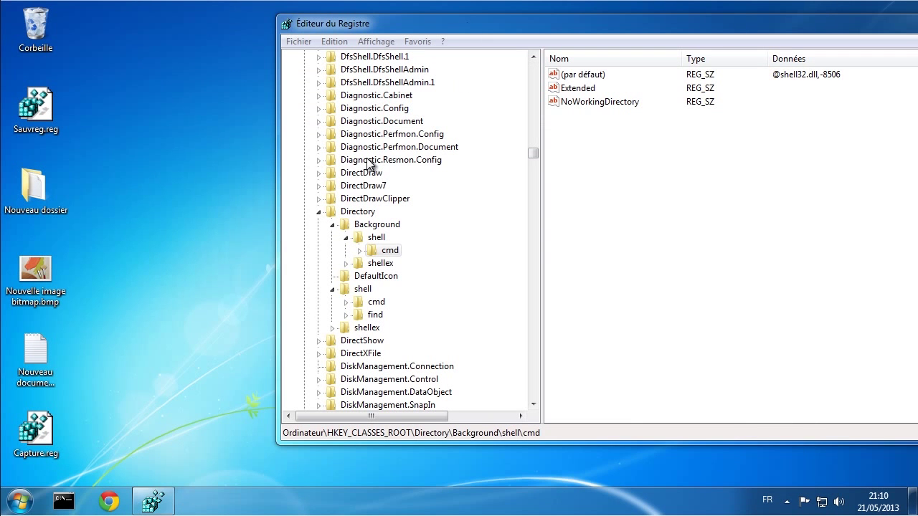
Step: Check the desktop background's context menu against the cmd key under Directory\Background\shell
left_click(471, 271)
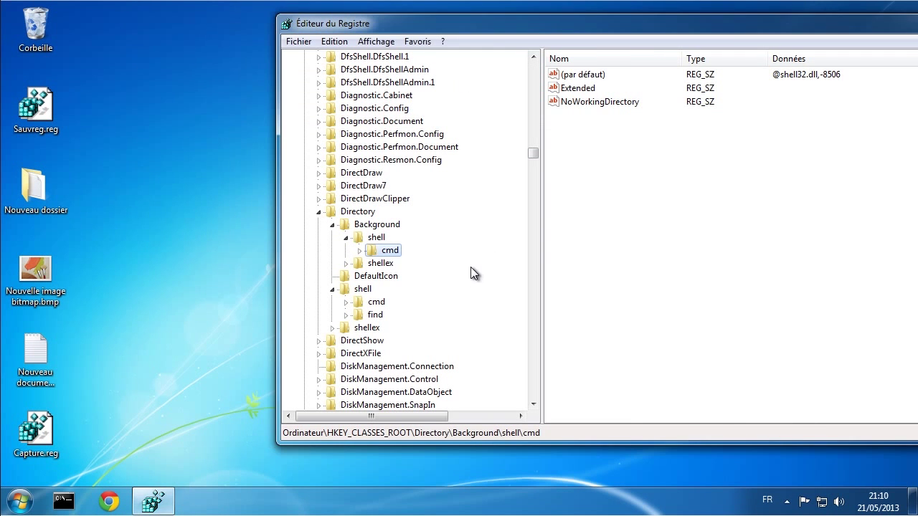
right_click(122, 181)
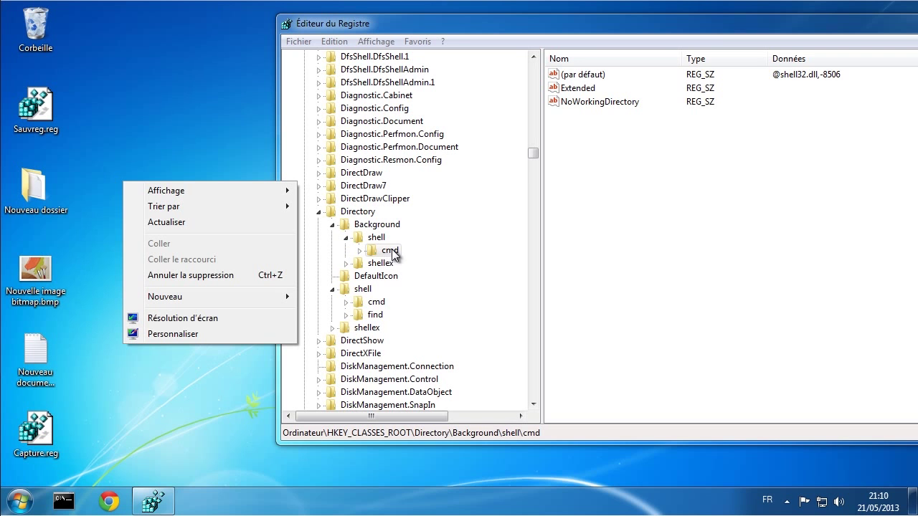
left_click(360, 250)
left_click(360, 250)
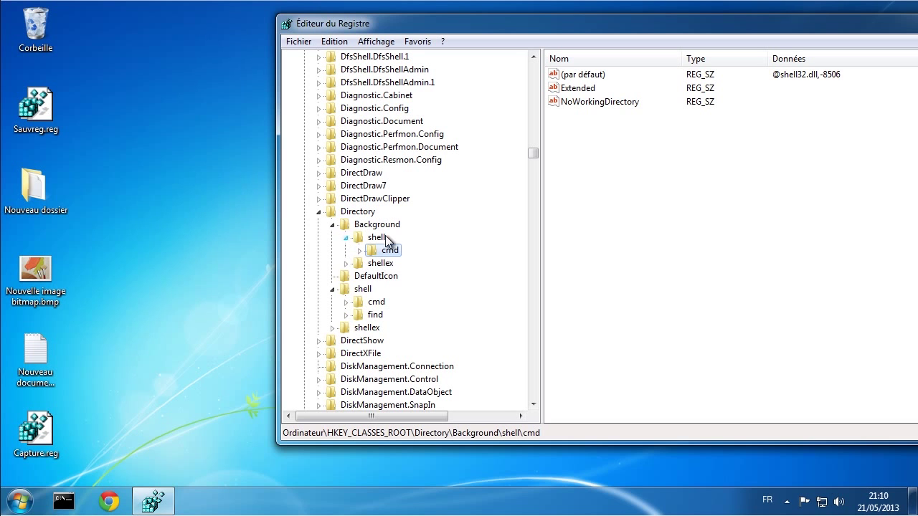
Step: Locate the DesktopBackground key under HKEY_CLASSES_ROOT and expand its Shell subkey
scroll(459, 258, "down", 9)
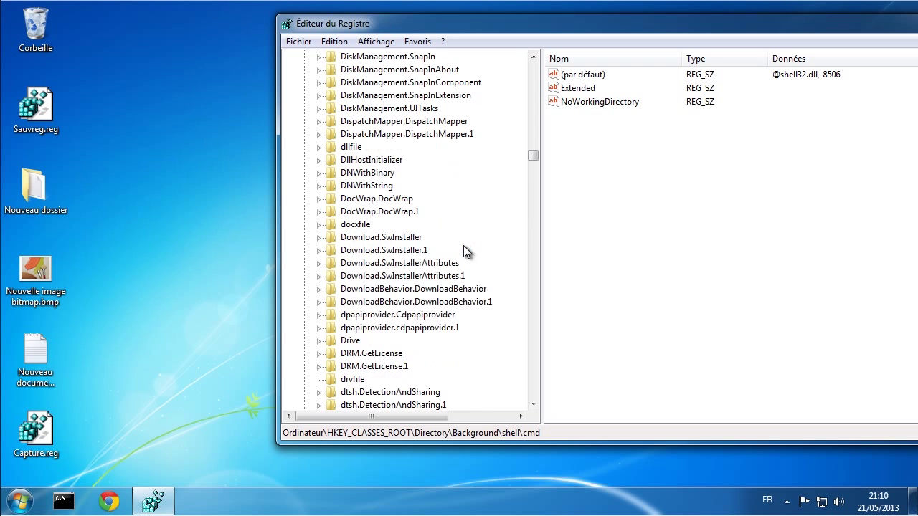
scroll(466, 251, "down", 3)
scroll(463, 245, "up", 15)
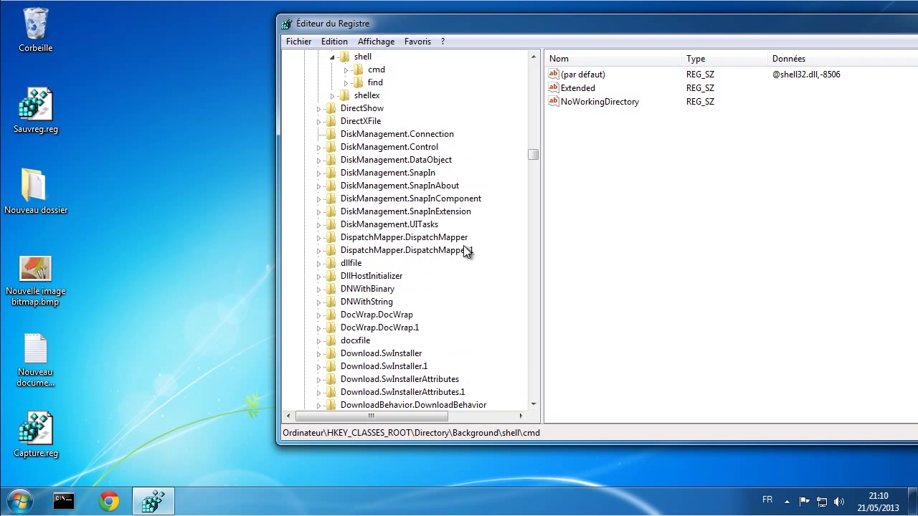
scroll(463, 250, "up", 4)
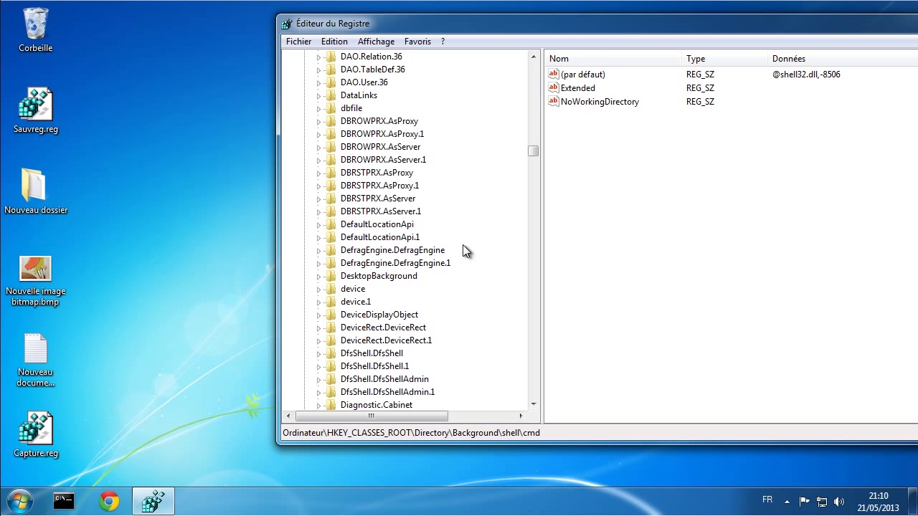
scroll(465, 251, "up", 1)
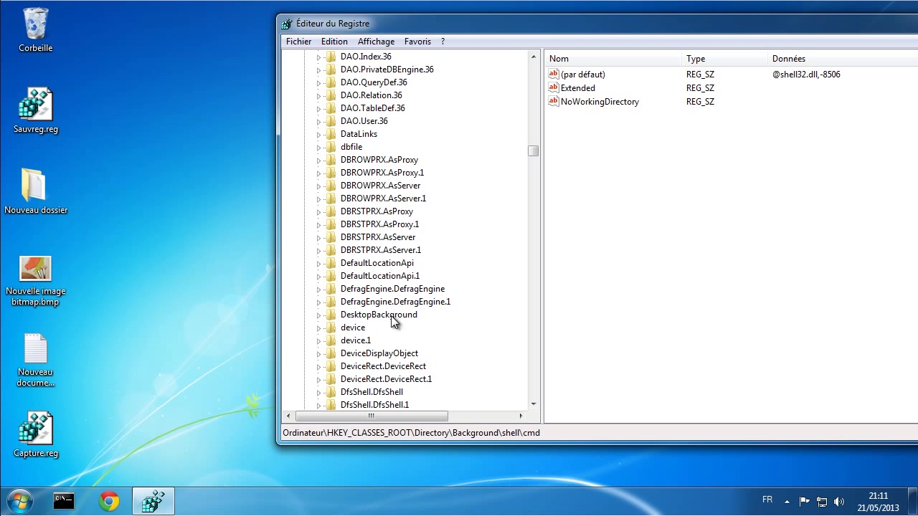
left_click(319, 315)
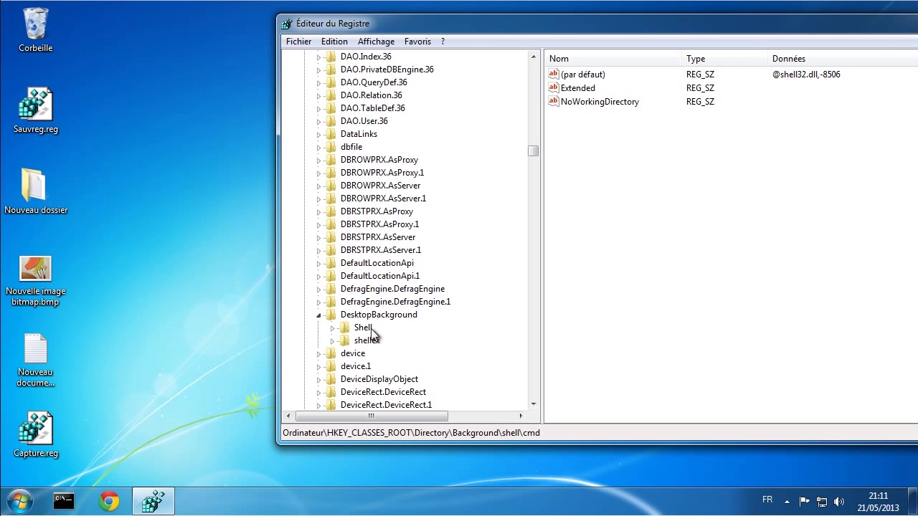
left_click(363, 330)
left_click(333, 327)
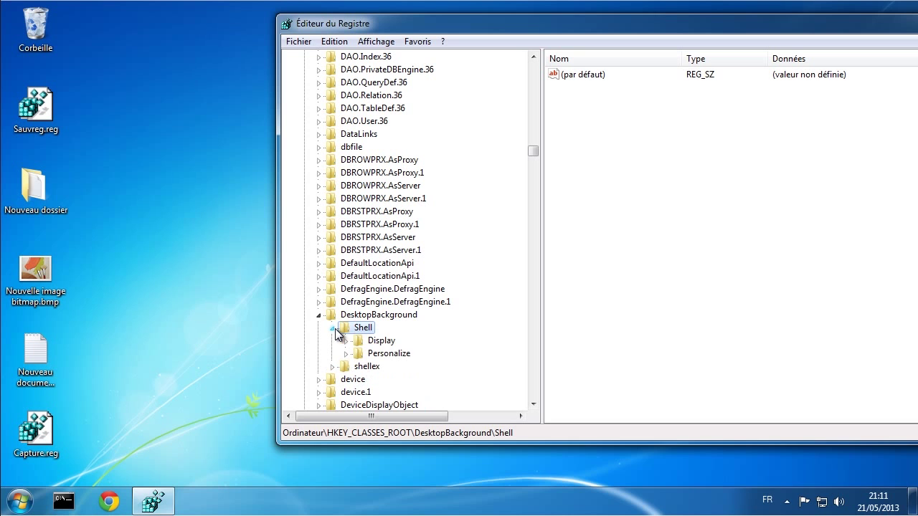
Step: Examine the Display and Personalize keys under DesktopBackground\Shell and compare them with the desktop background's context menu
left_click(381, 342)
left_click(384, 354)
left_click(365, 329)
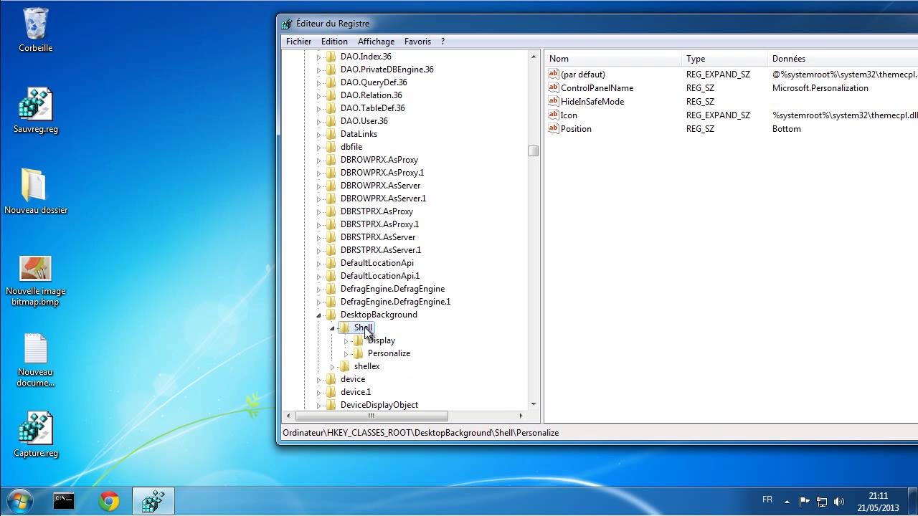
right_click(151, 154)
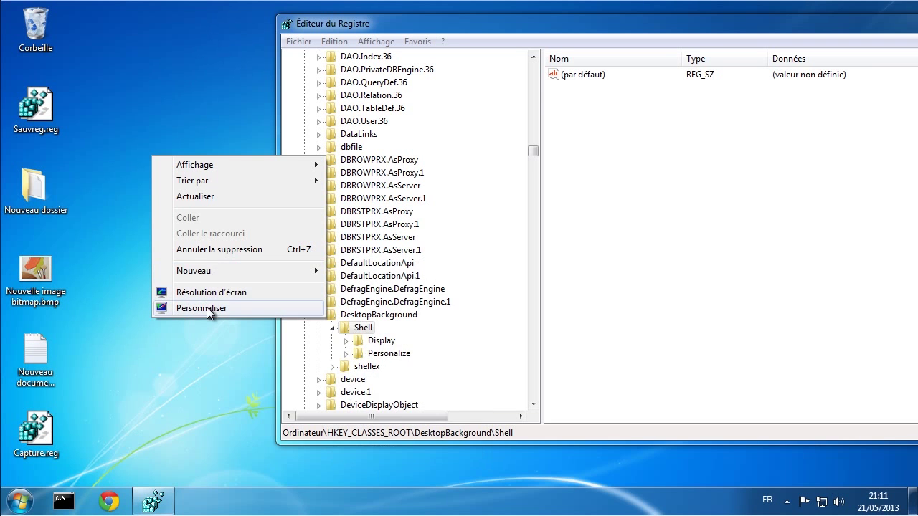
Step: Create a new key named TOTO under HKEY_CLASSES_ROOT\DesktopBackground\Shell
right_click(364, 327)
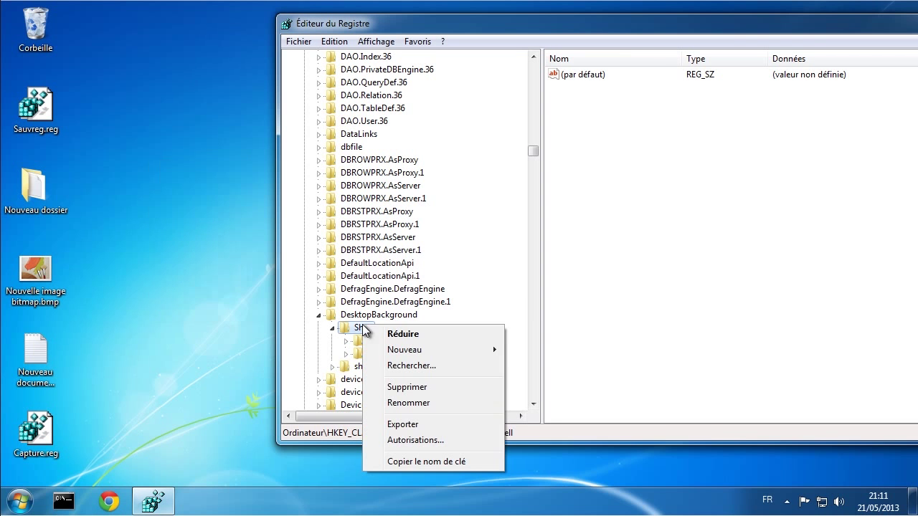
mouse_move(424, 347)
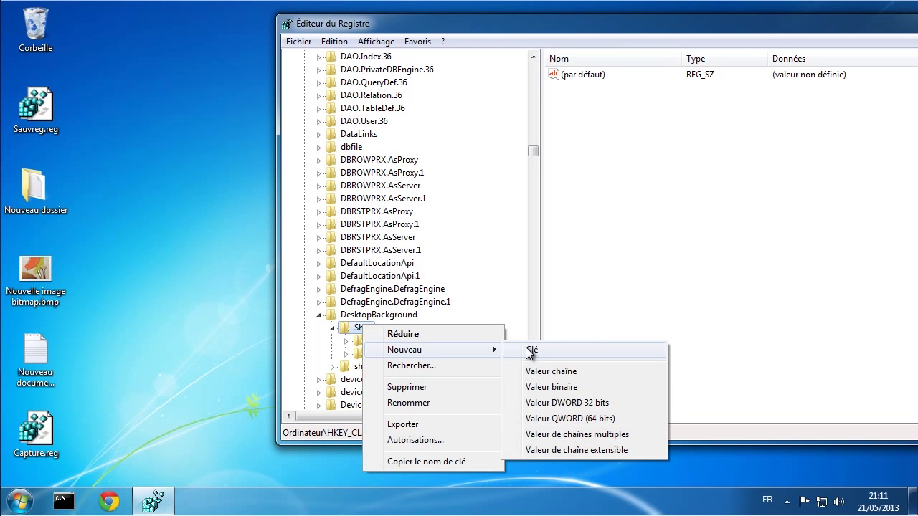
left_click(471, 351)
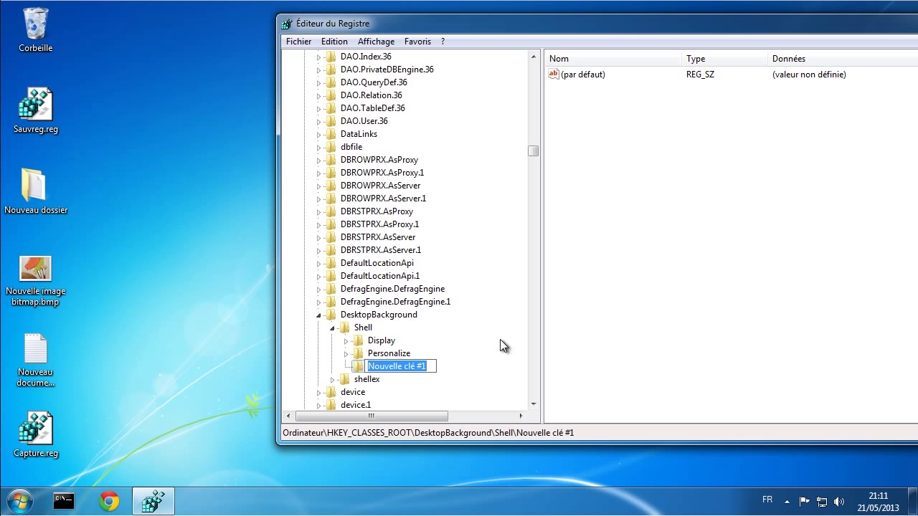
type("TOTO")
key("Return")
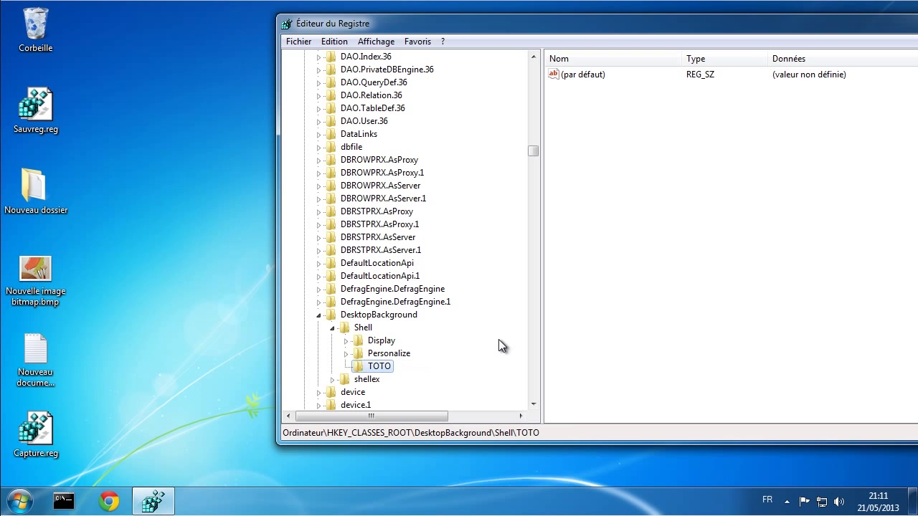
Step: Add a string value named Position with data bottom to the TOTO key, and check the entry's place in the desktop's context menu
right_click(187, 216)
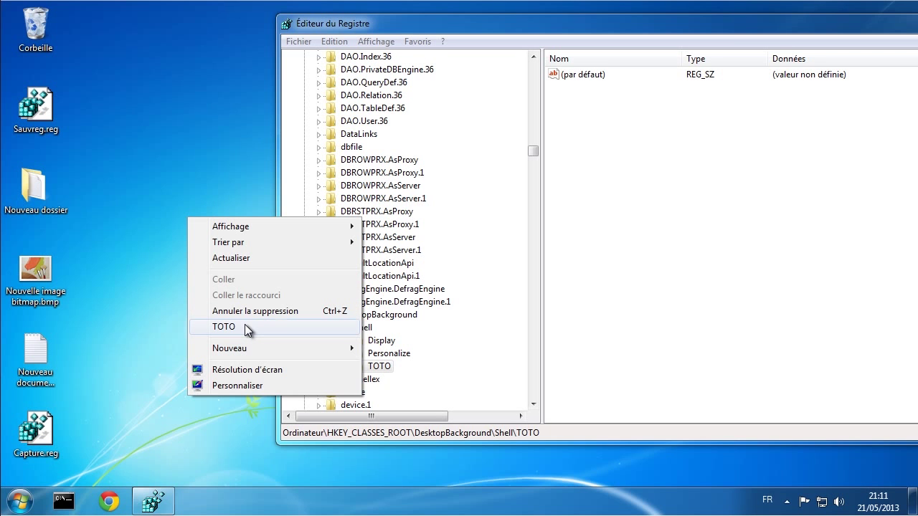
left_click(375, 364)
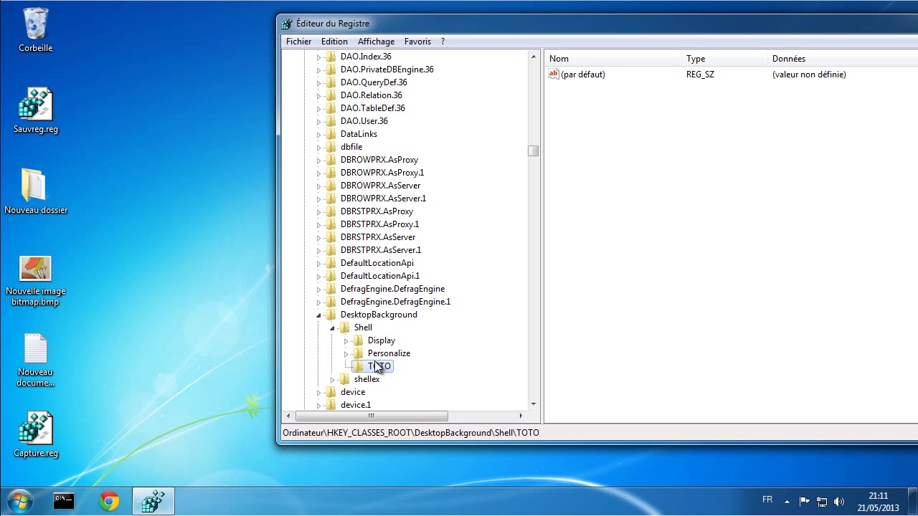
right_click(598, 209)
mouse_move(687, 218)
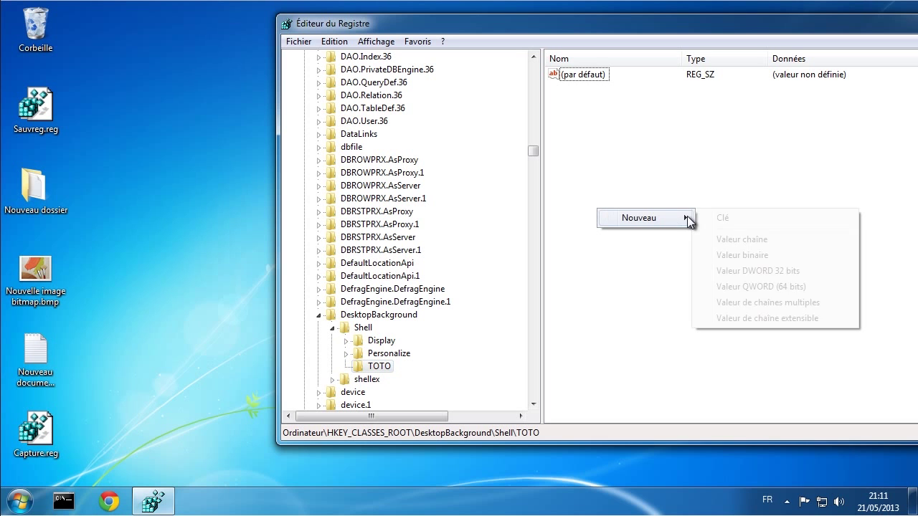
left_click(739, 239)
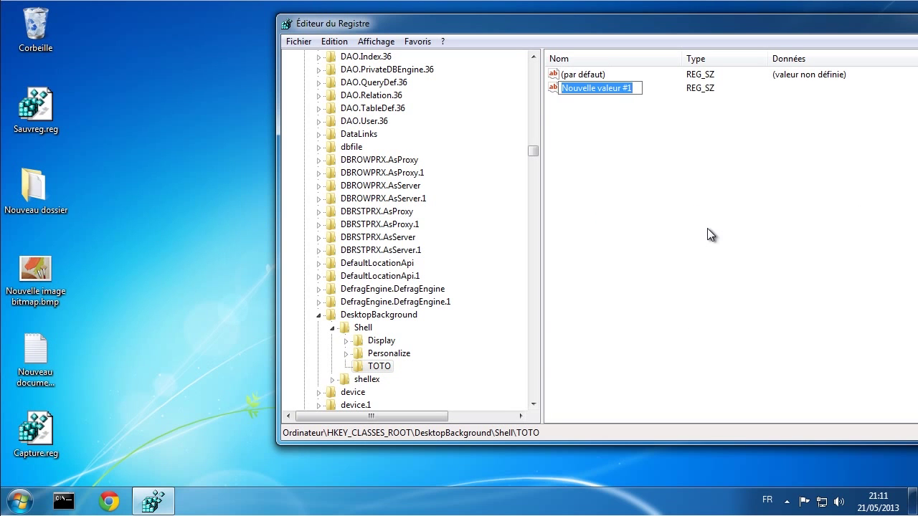
type("Pos")
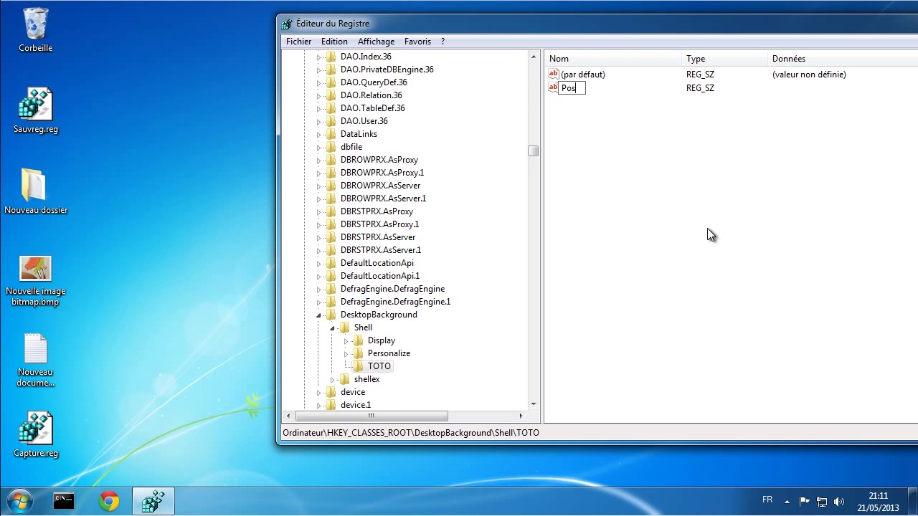
type("iton")
key("Return")
double_click(584, 88)
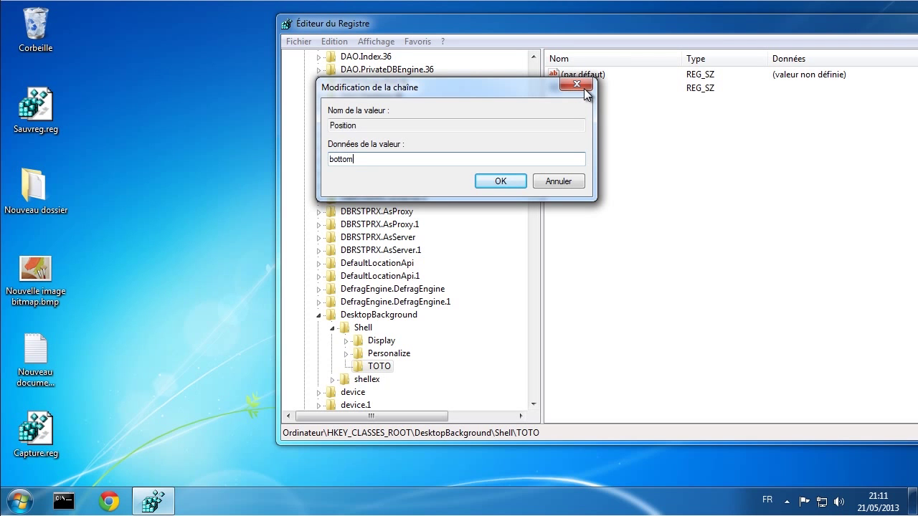
left_click(502, 180)
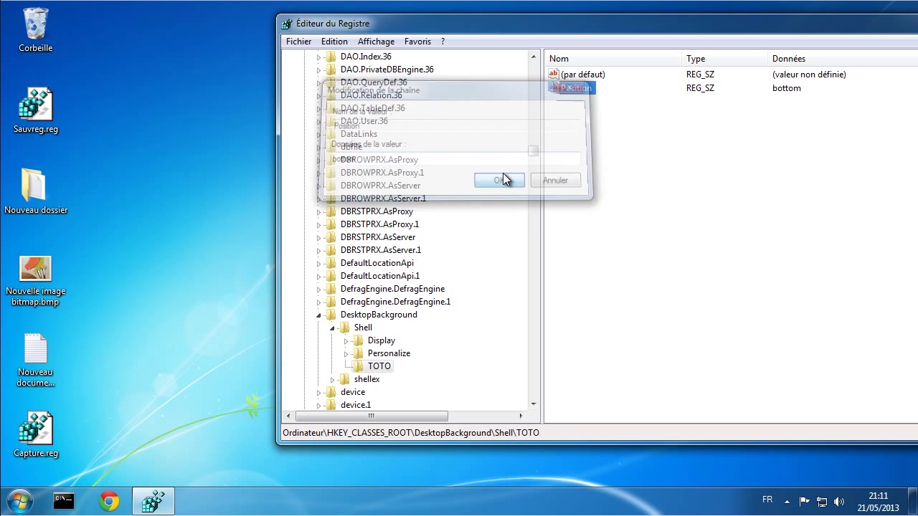
right_click(166, 103)
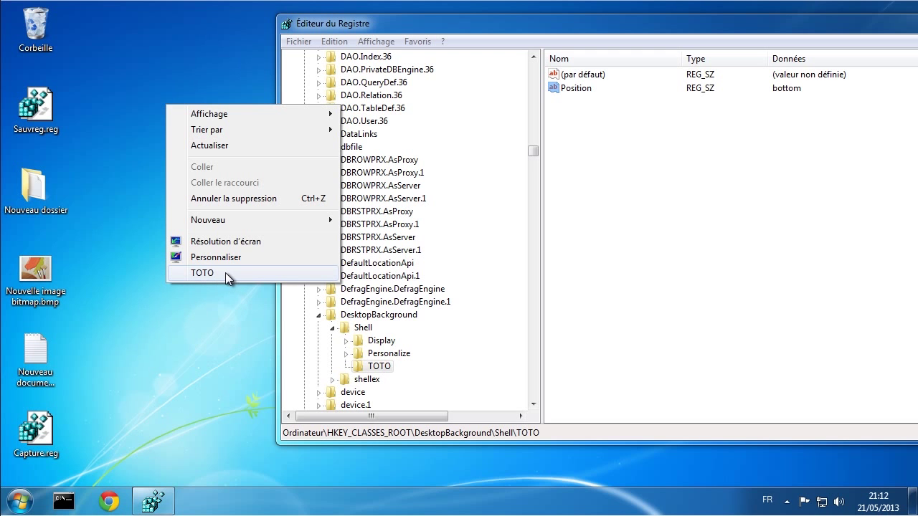
right_click(373, 365)
right_click(373, 366)
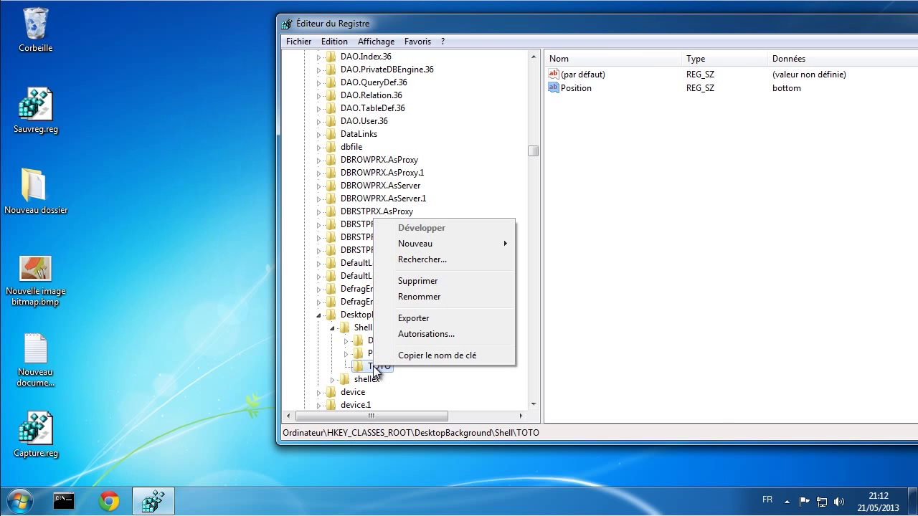
left_click(421, 280)
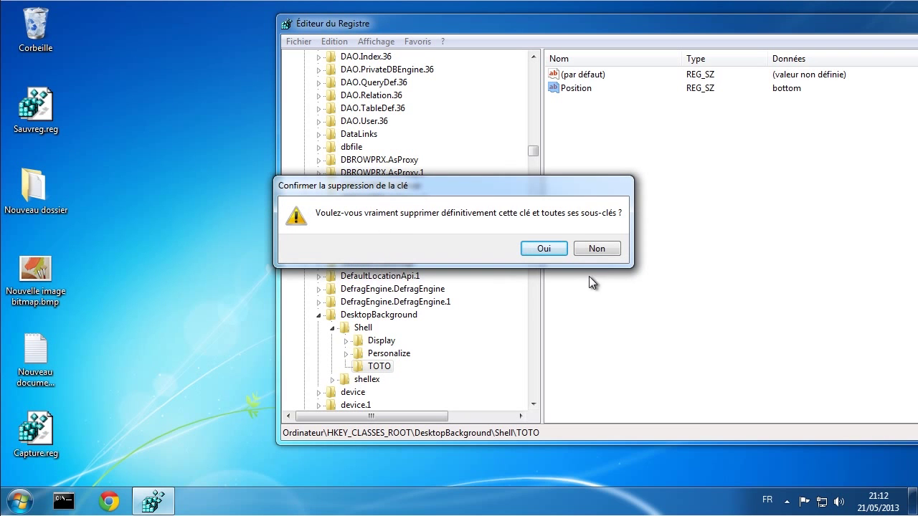
left_click(596, 248)
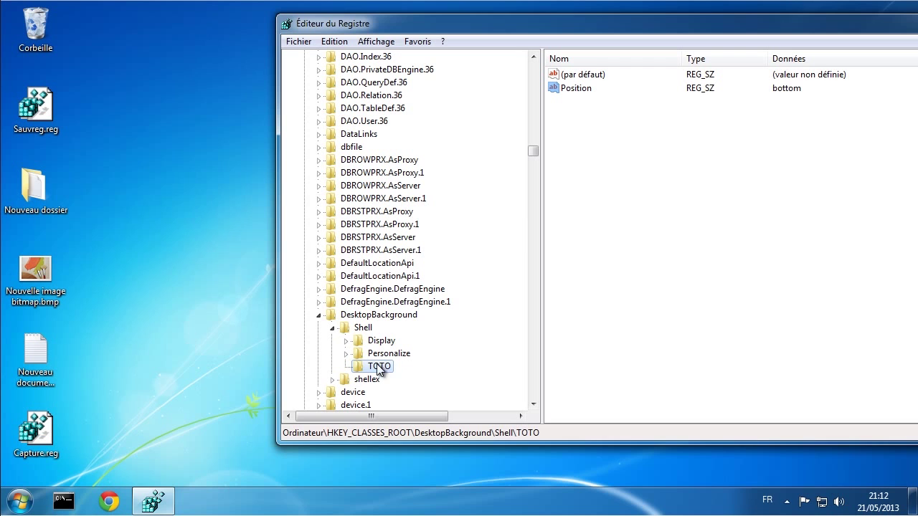
Step: Compare the desktop background's context menu with the one inside the Nouveau dossier folder to see where TOTO applies
right_click(142, 139)
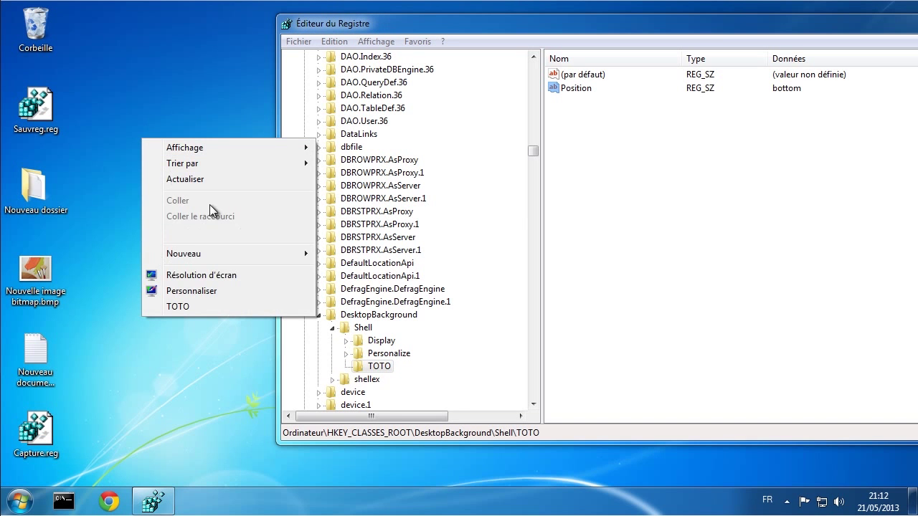
left_click(171, 366)
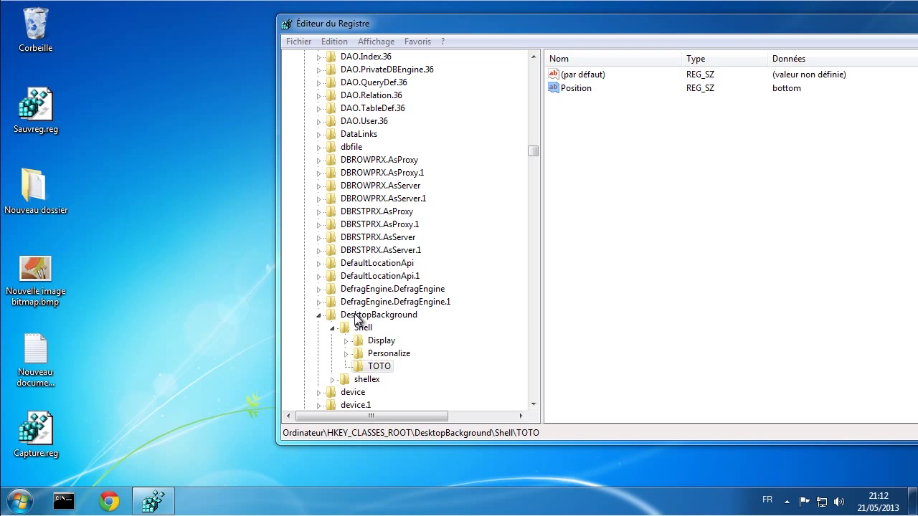
double_click(30, 192)
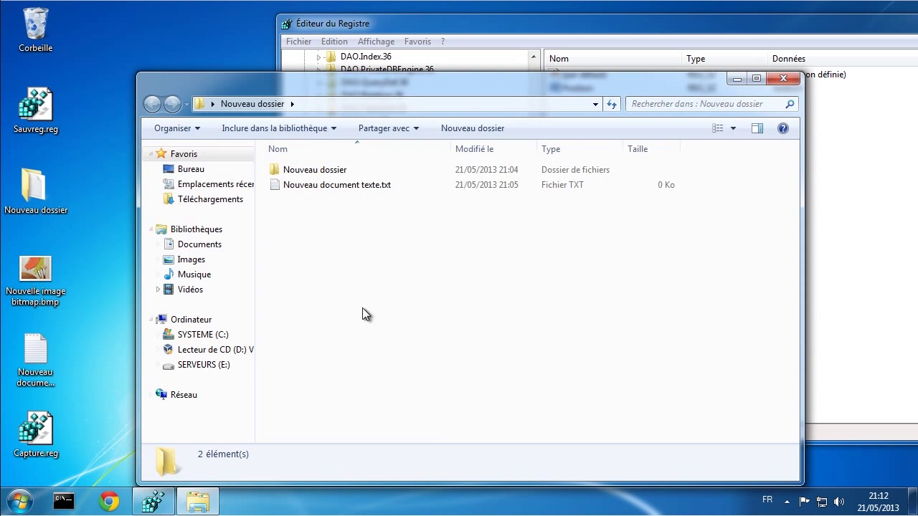
right_click(388, 272)
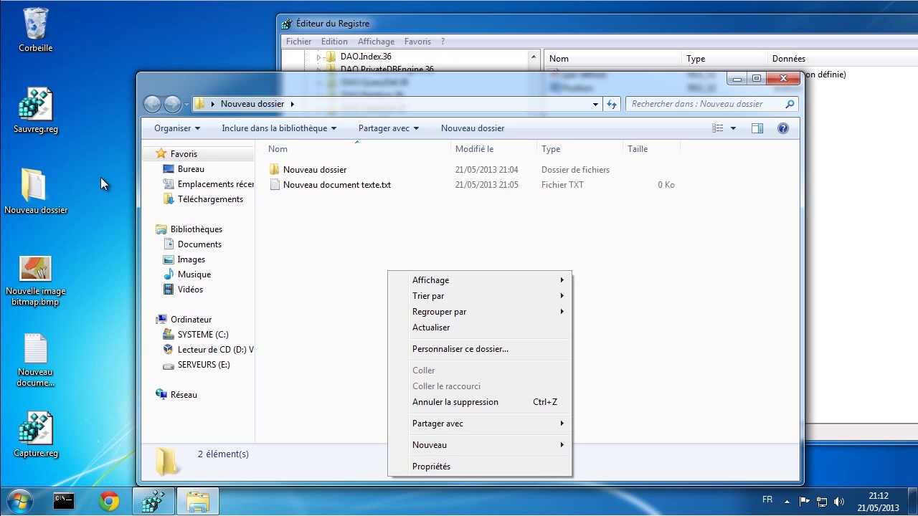
left_click(338, 328)
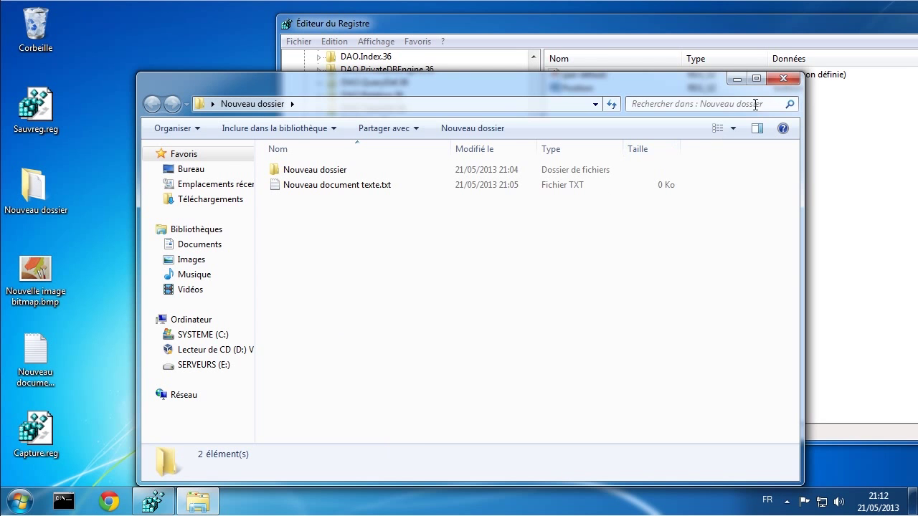
left_click(784, 79)
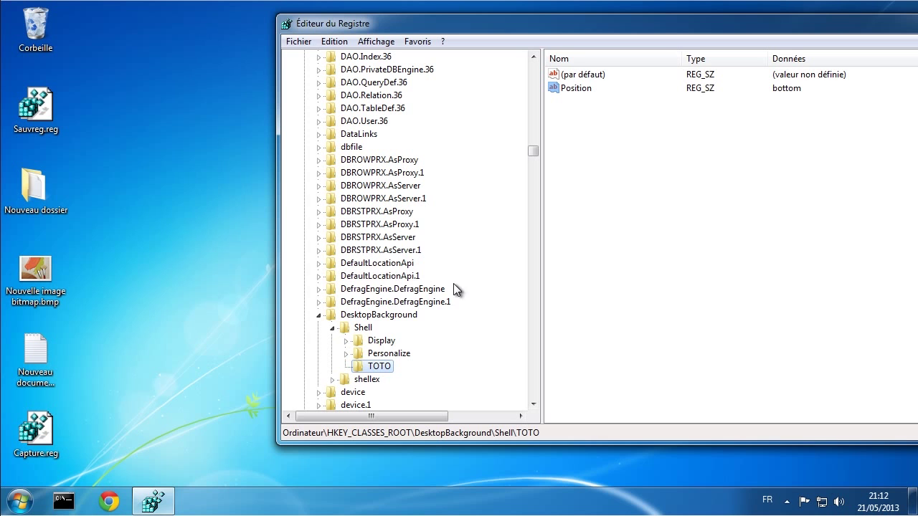
Step: Delete the TOTO key from HKEY_CLASSES_ROOT\DesktopBackground\Shell
right_click(375, 364)
left_click(417, 281)
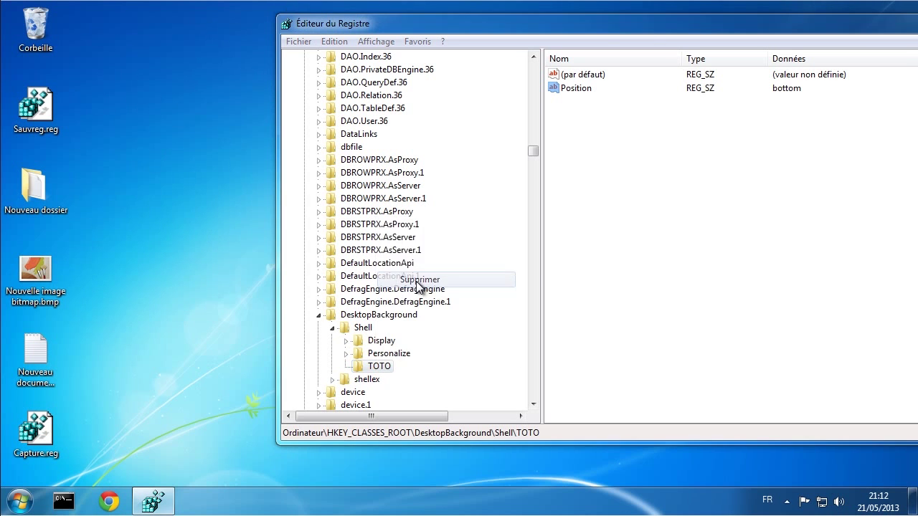
left_click(534, 249)
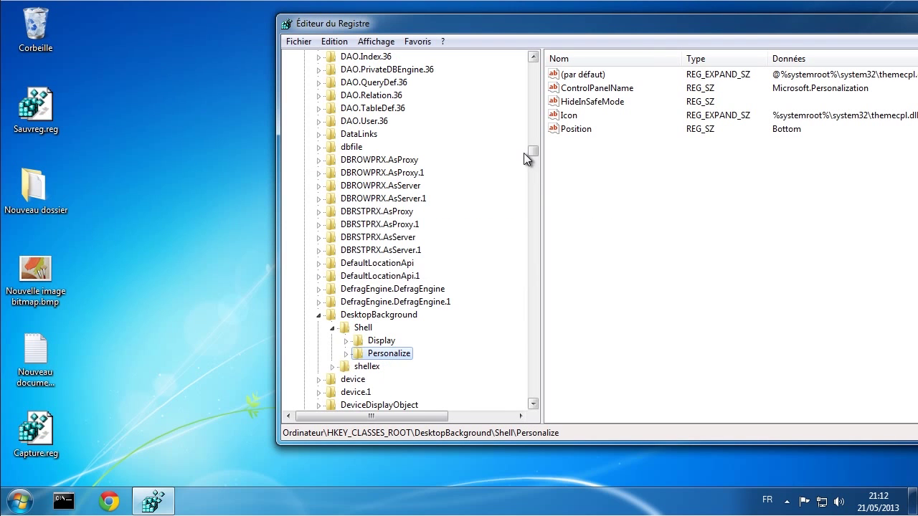
Step: Review the shell subkeys under the *, DesktopBackground and Directory keys of HKEY_CLASSES_ROOT
left_click_drag(533, 147, 533, 72)
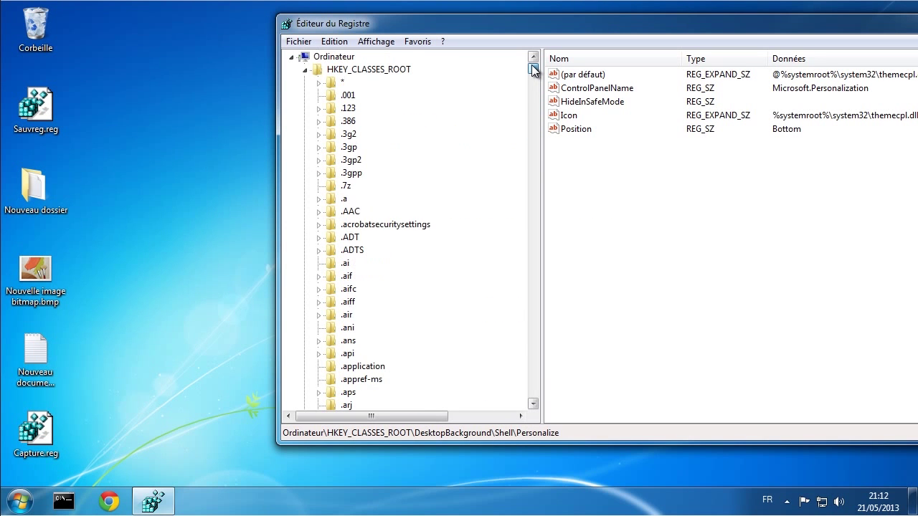
left_click(319, 83)
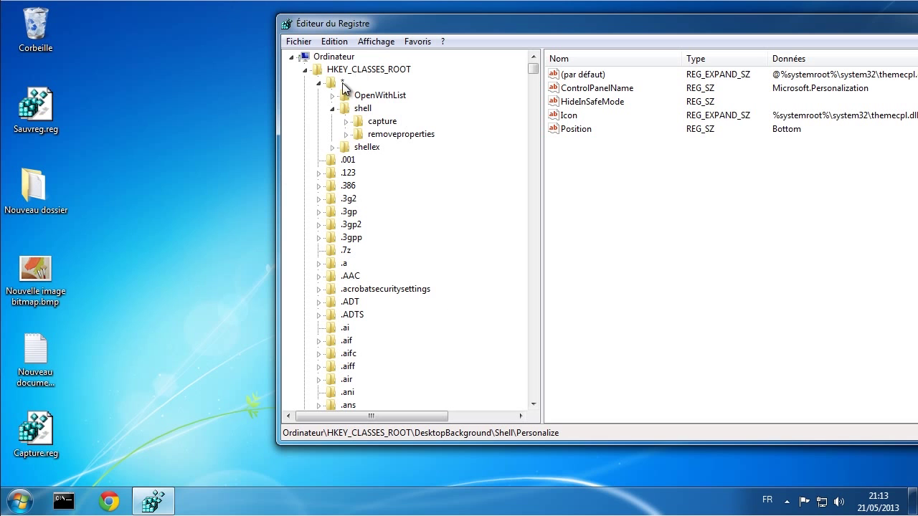
scroll(453, 263, "down", 20)
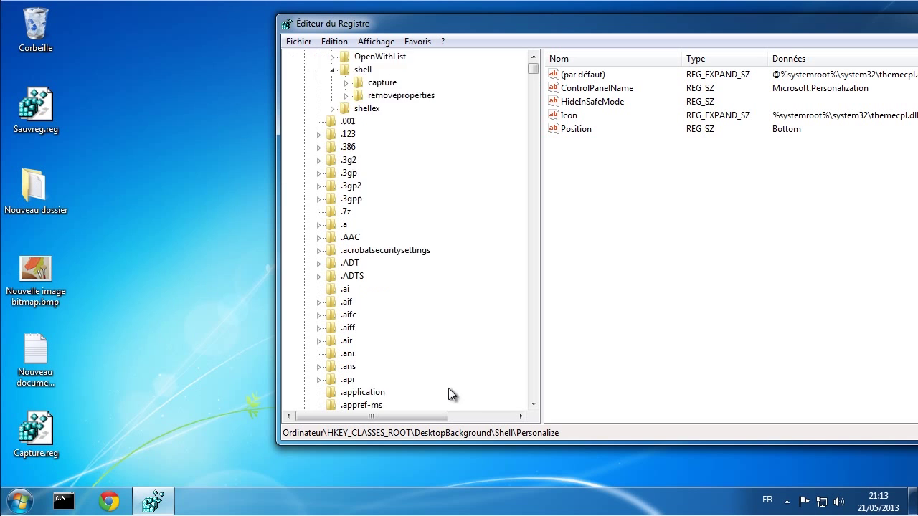
scroll(463, 264, "down", 20)
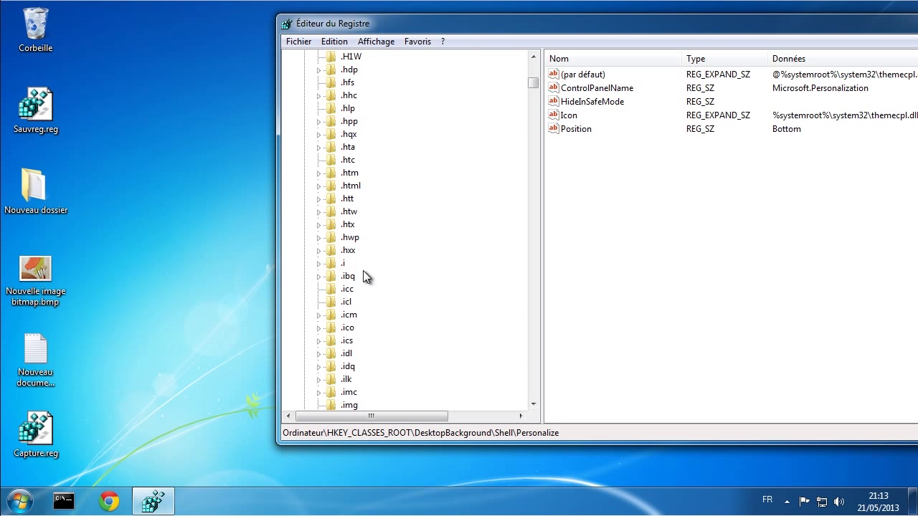
key("d")
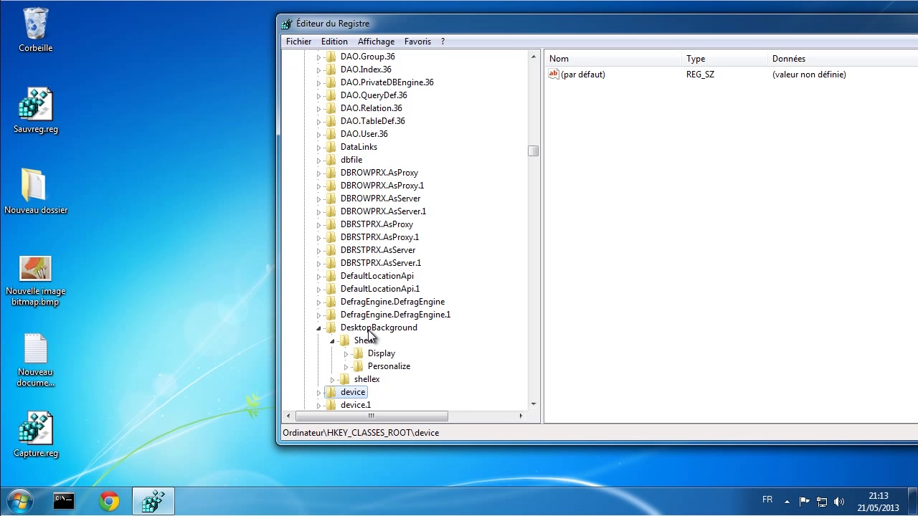
scroll(368, 330, "down", 10)
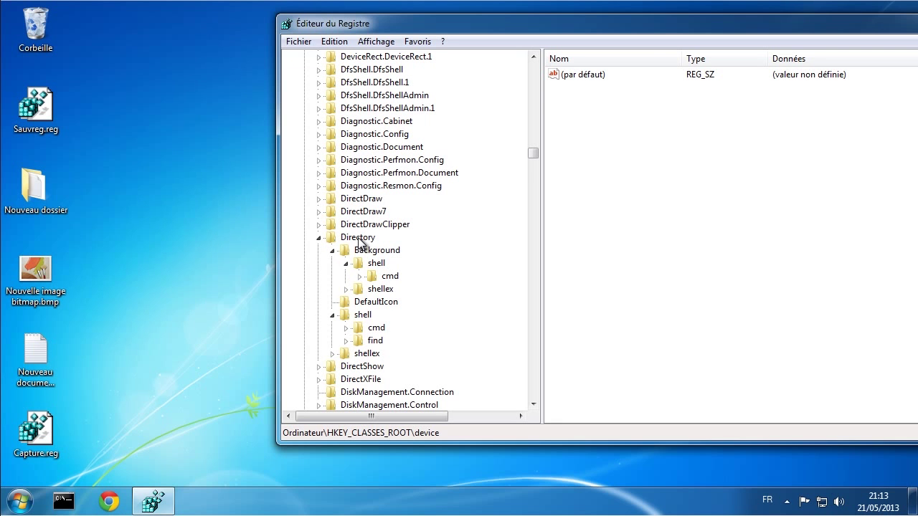
left_click(375, 340)
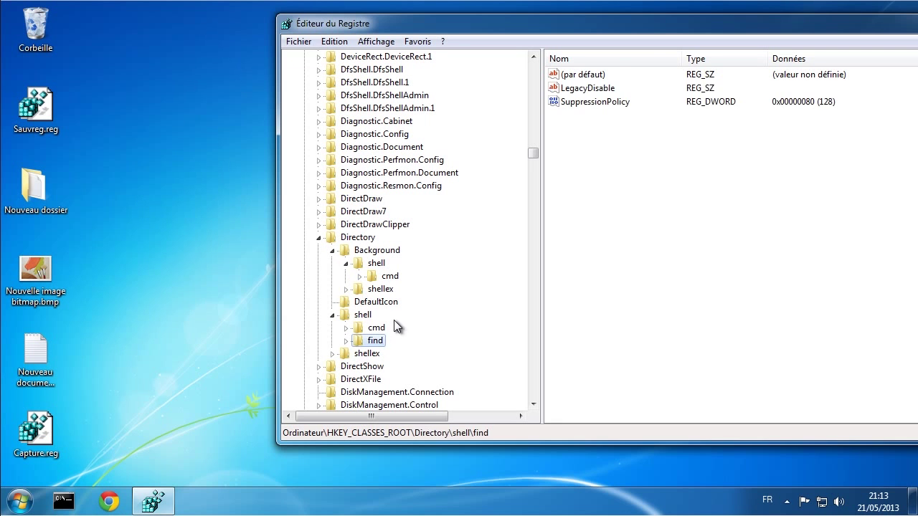
Step: Locate the Folder key under HKEY_CLASSES_ROOT and view its subkeys
scroll(393, 320, "down", 7)
key("f")
scroll(391, 320, "down", 9)
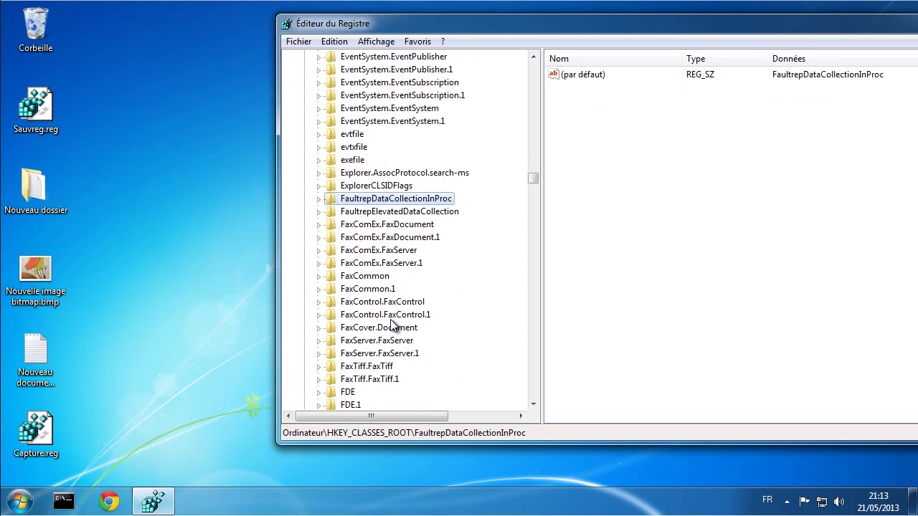
scroll(391, 324, "down", 2)
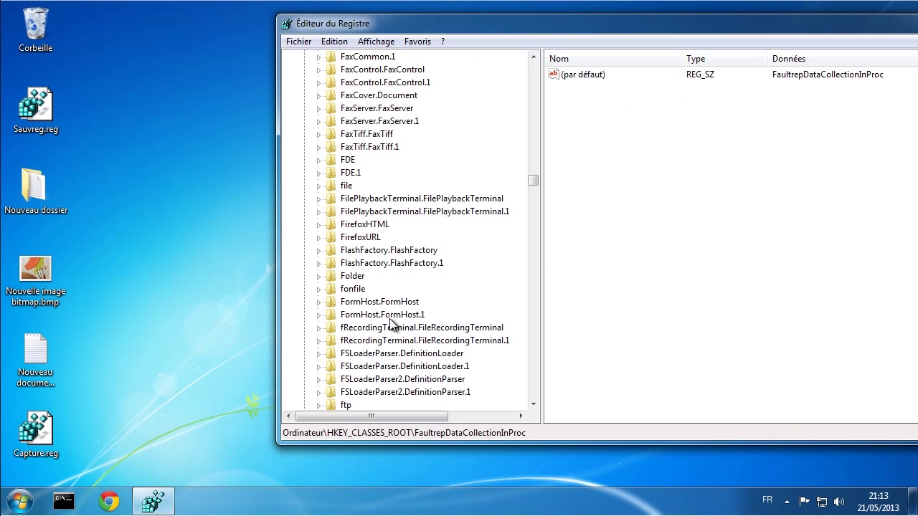
left_click(353, 277)
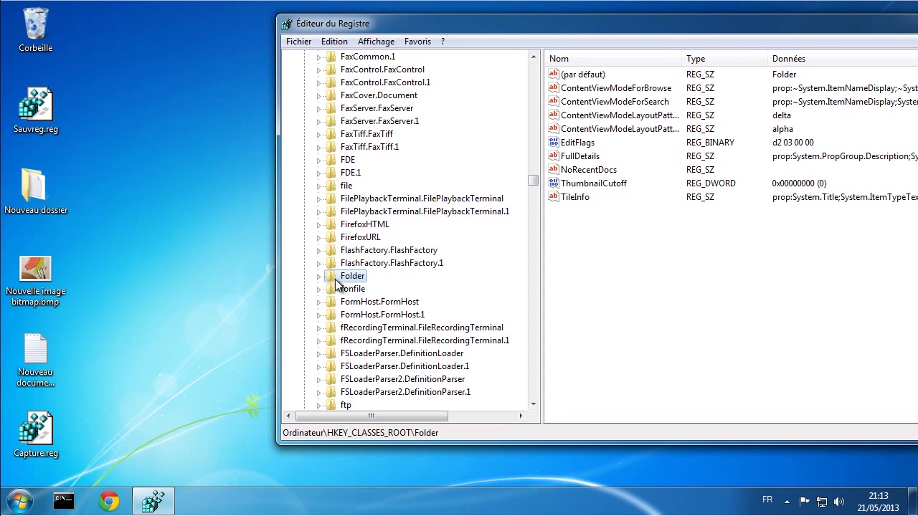
left_click(319, 277)
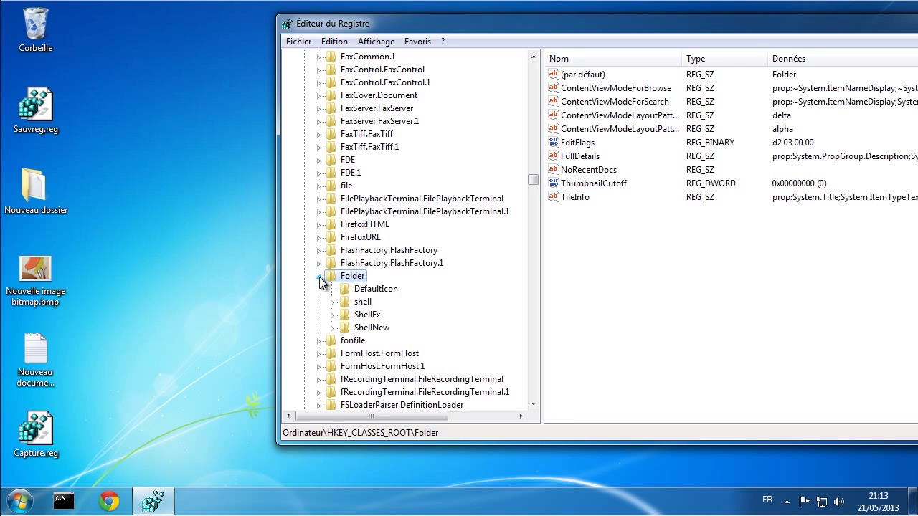
left_click(319, 277)
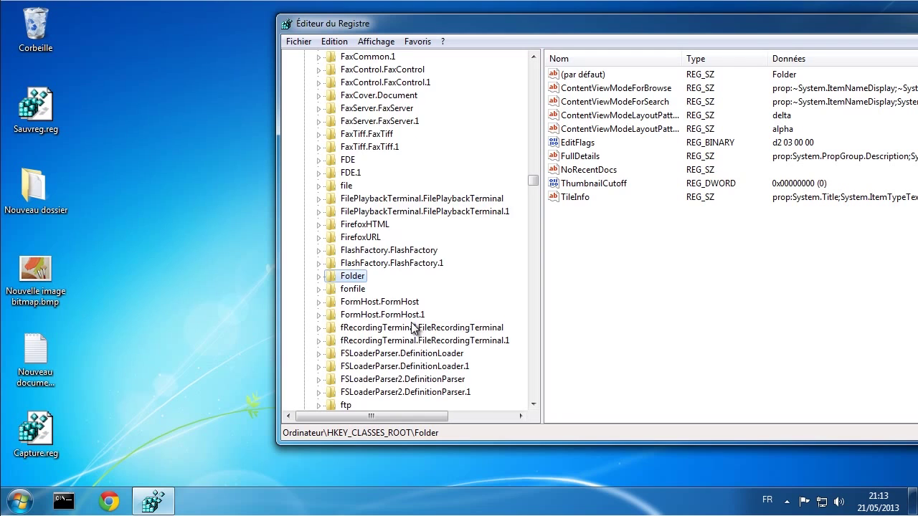
Step: Find Directory\Background in the registry again and check the background context menu inside the Nouveau dossier folder
scroll(442, 290, "up", 10)
scroll(442, 289, "up", 20)
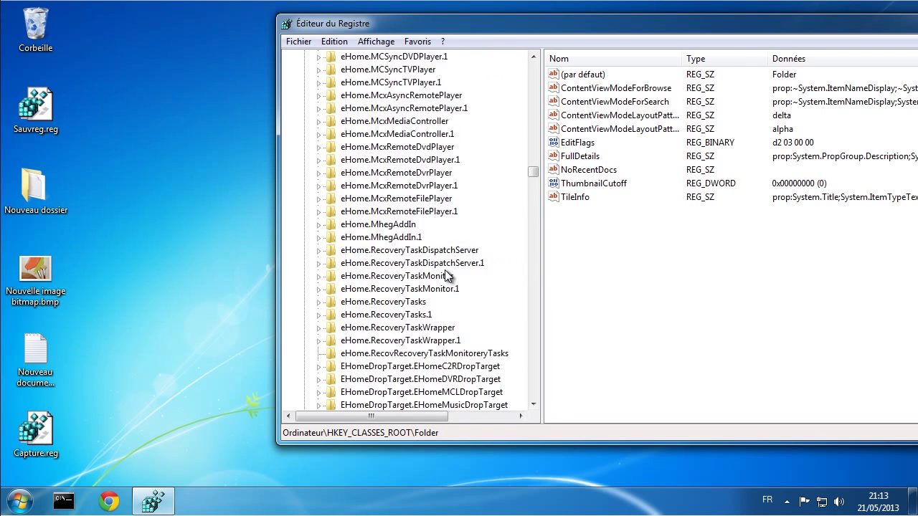
scroll(444, 274, "up", 20)
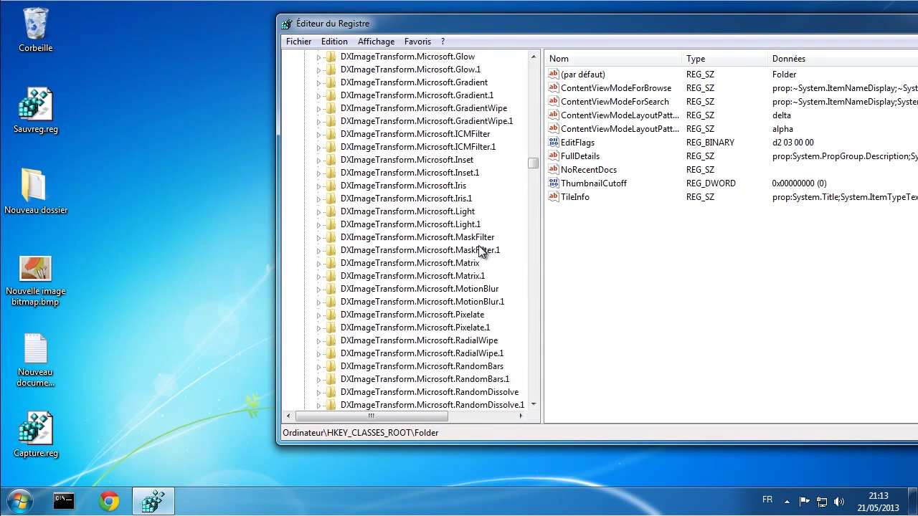
scroll(477, 249, "up", 15)
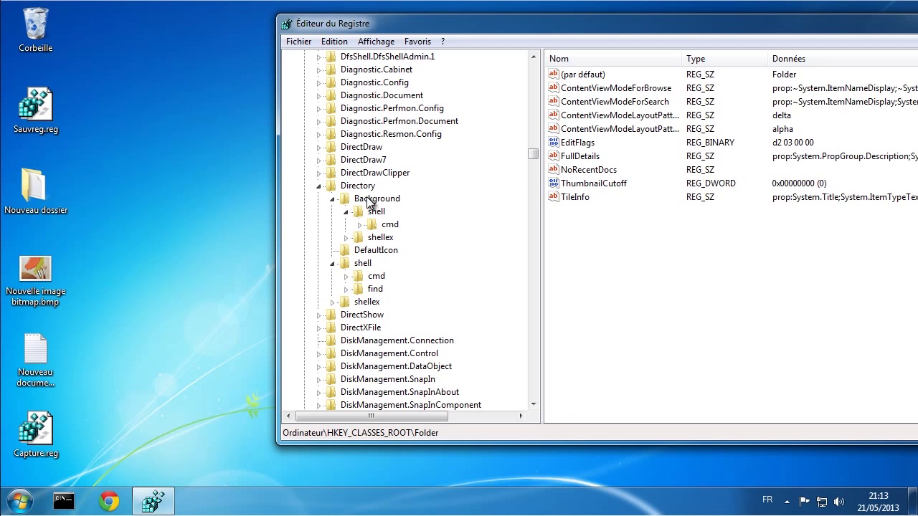
left_click(32, 190)
double_click(33, 190)
right_click(432, 292)
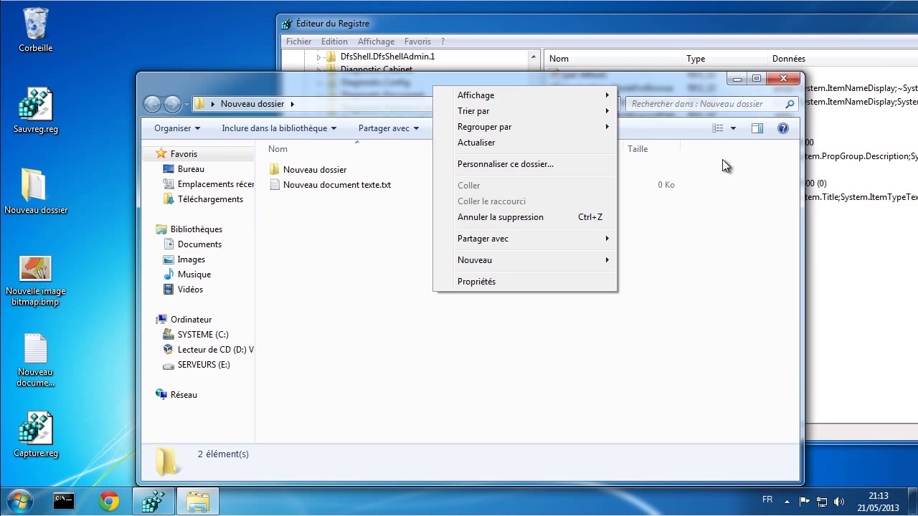
Step: Check the background context menu in the maximised Nouveau dossier window, close the window, and view the folder icon's context menu
left_click(756, 80)
right_click(423, 242)
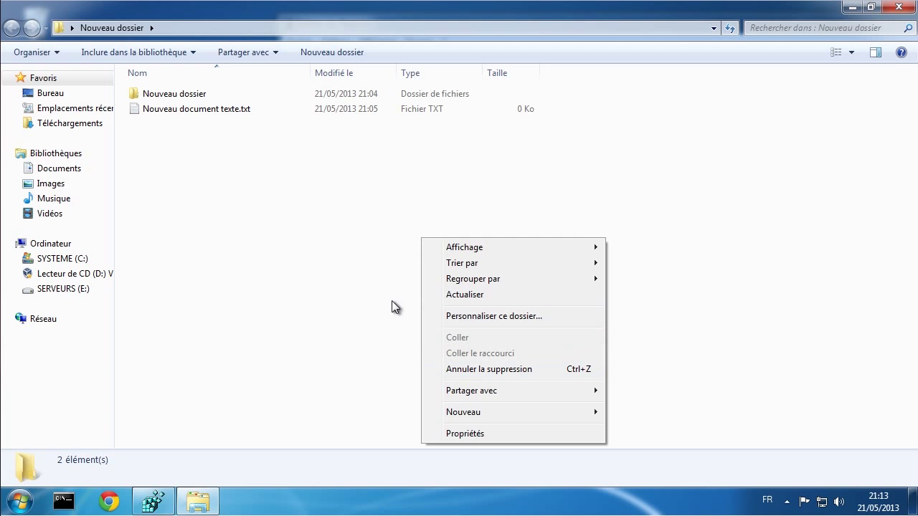
left_click(374, 286)
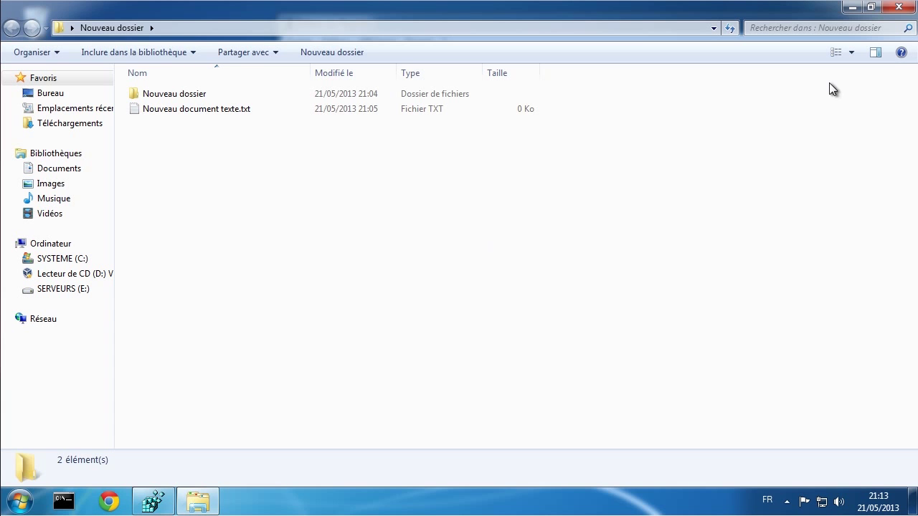
left_click(898, 7)
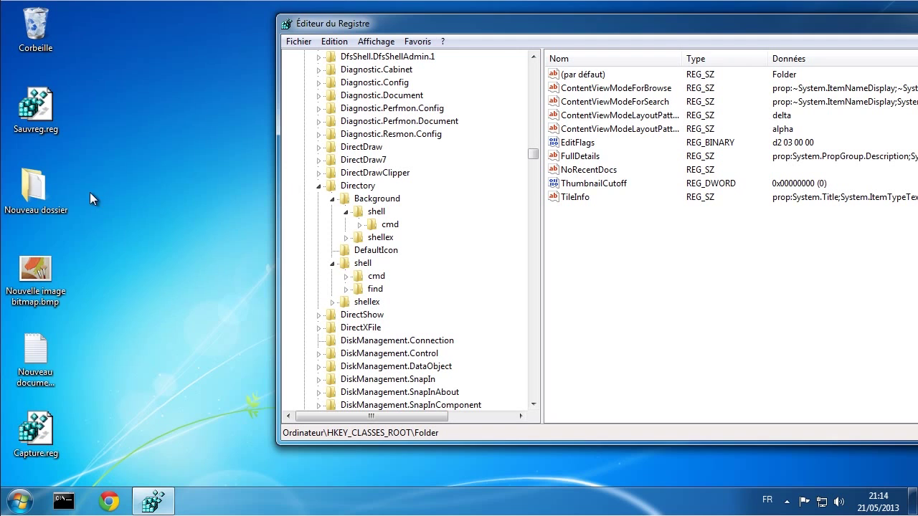
right_click(47, 179)
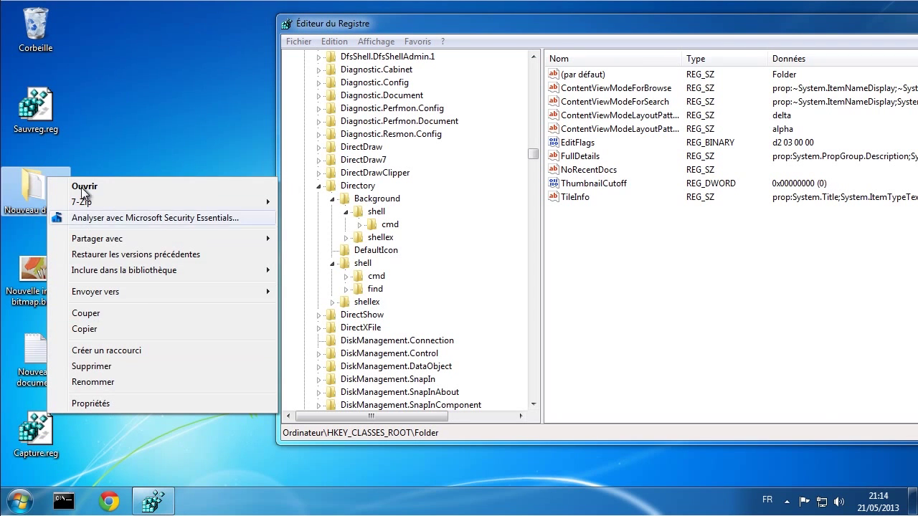
left_click(108, 151)
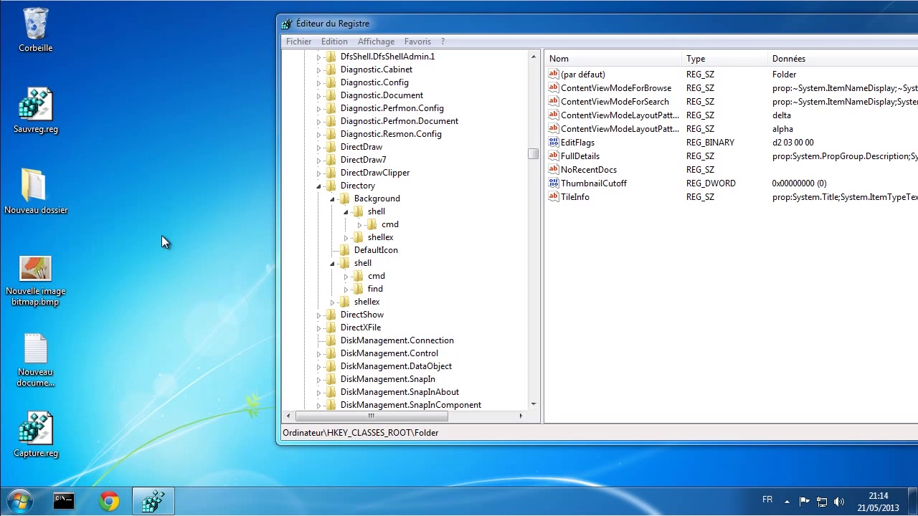
Step: Select the Directory\Background key, view the background context menu inside the Nouveau dossier folder, and close the folder
left_click(389, 201)
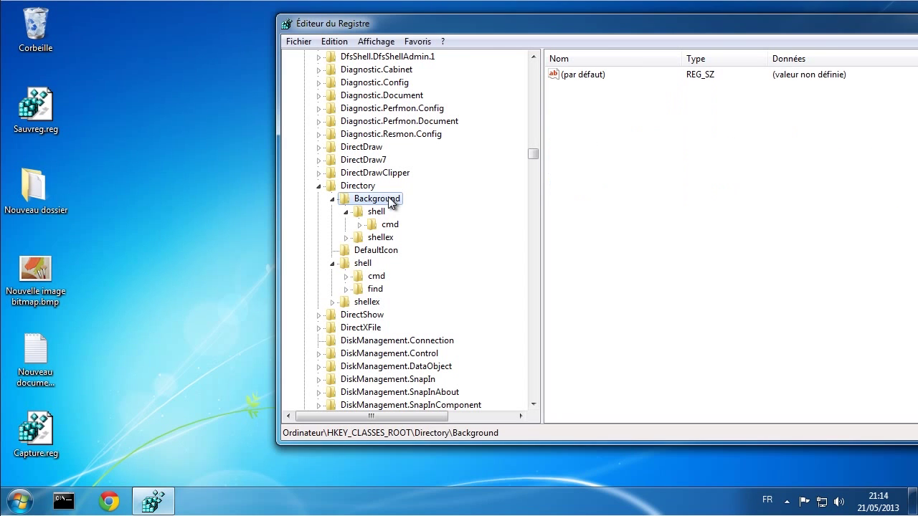
double_click(36, 190)
right_click(456, 213)
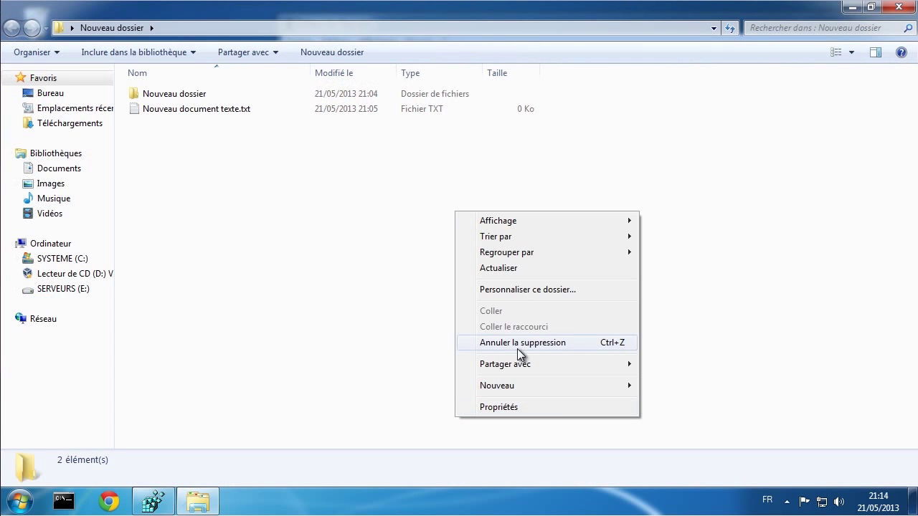
left_click(902, 6)
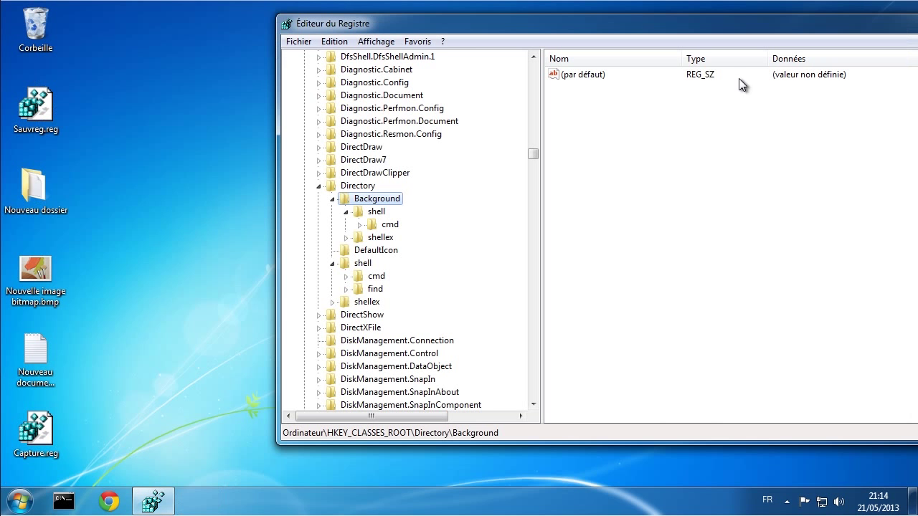
Step: Select the DesktopBackground key under HKEY_CLASSES_ROOT and compare its Shell subkeys with the desktop's context menu
scroll(476, 227, "up", 8)
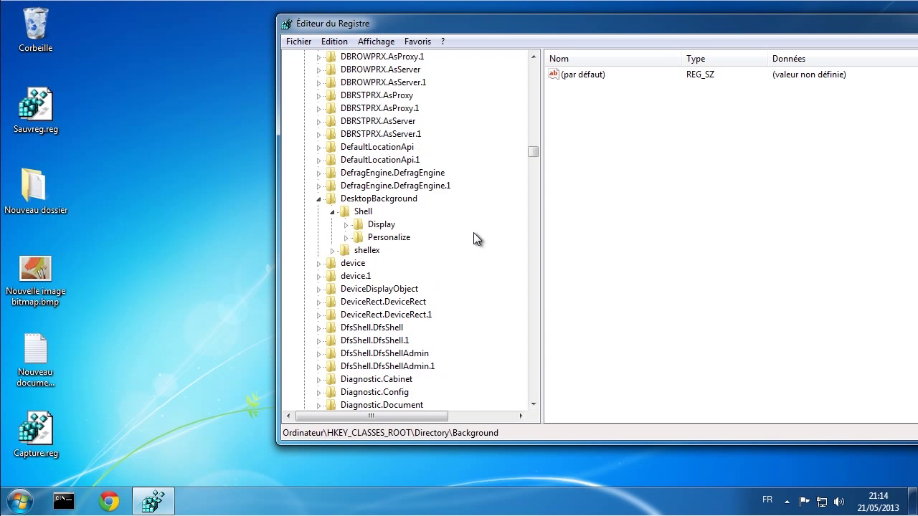
left_click(406, 202)
left_click(161, 107)
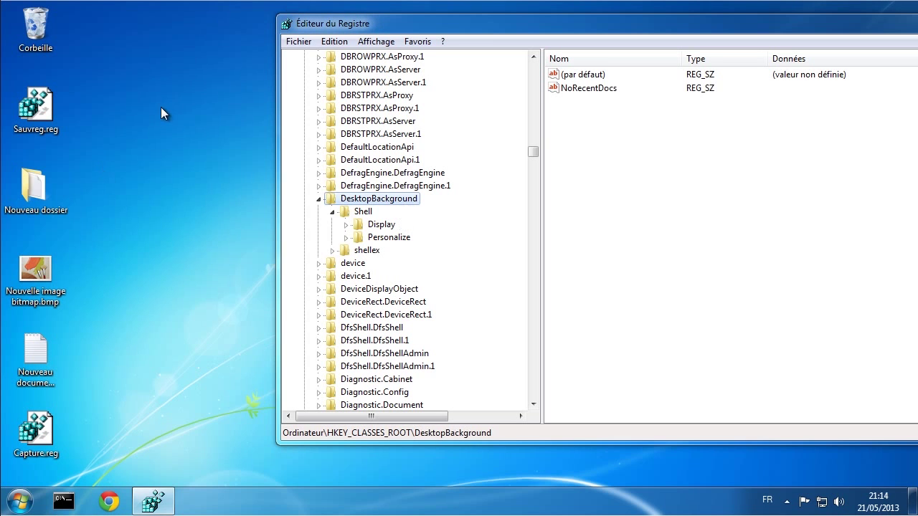
right_click(160, 106)
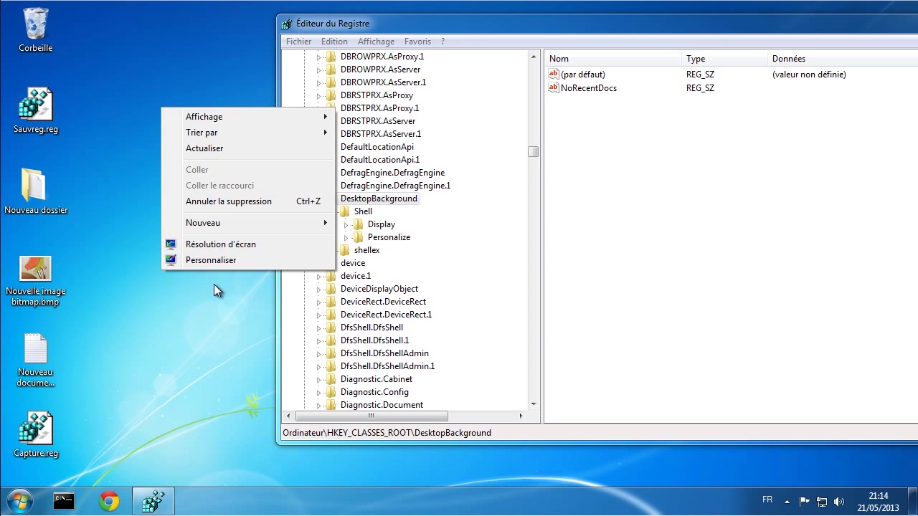
left_click(213, 275)
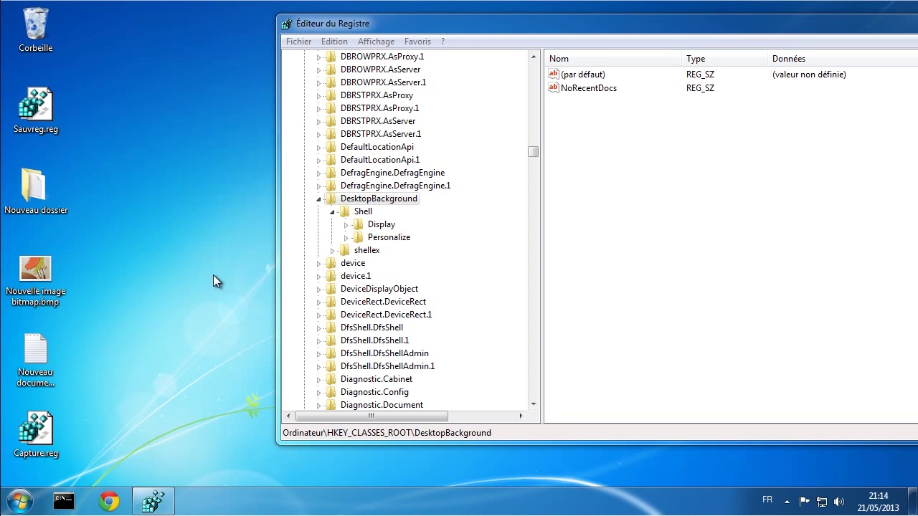
Step: Return to the Directory\Background key and check the desktop's context menu against its shell entries
left_click(465, 268)
scroll(465, 267, "down", 6)
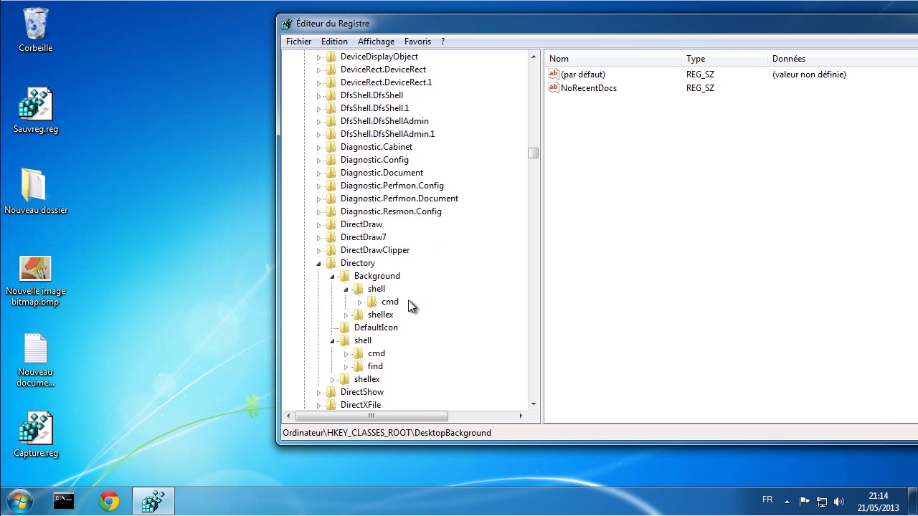
left_click(384, 276)
scroll(418, 236, "up", 2)
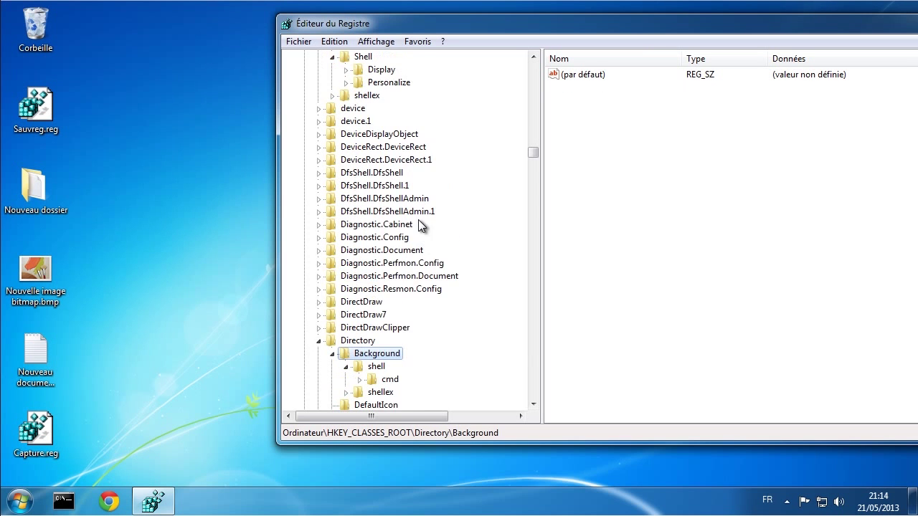
right_click(146, 95)
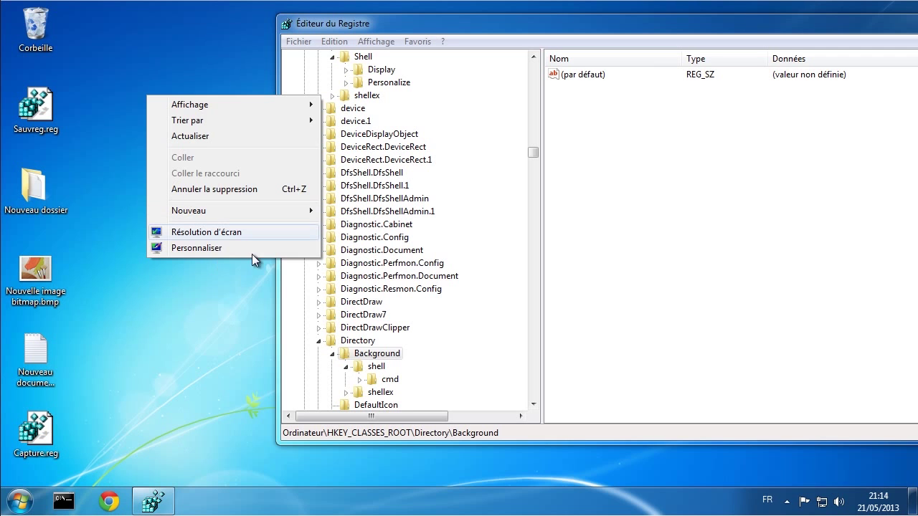
left_click(198, 315)
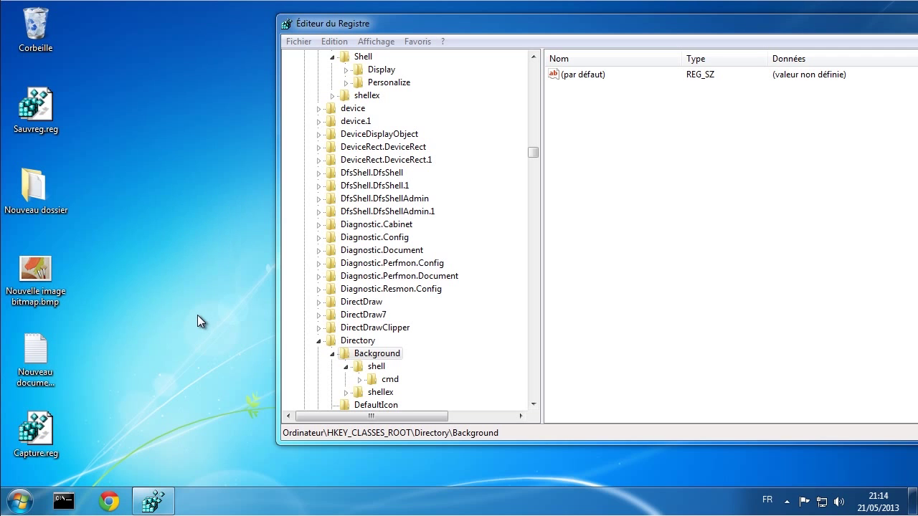